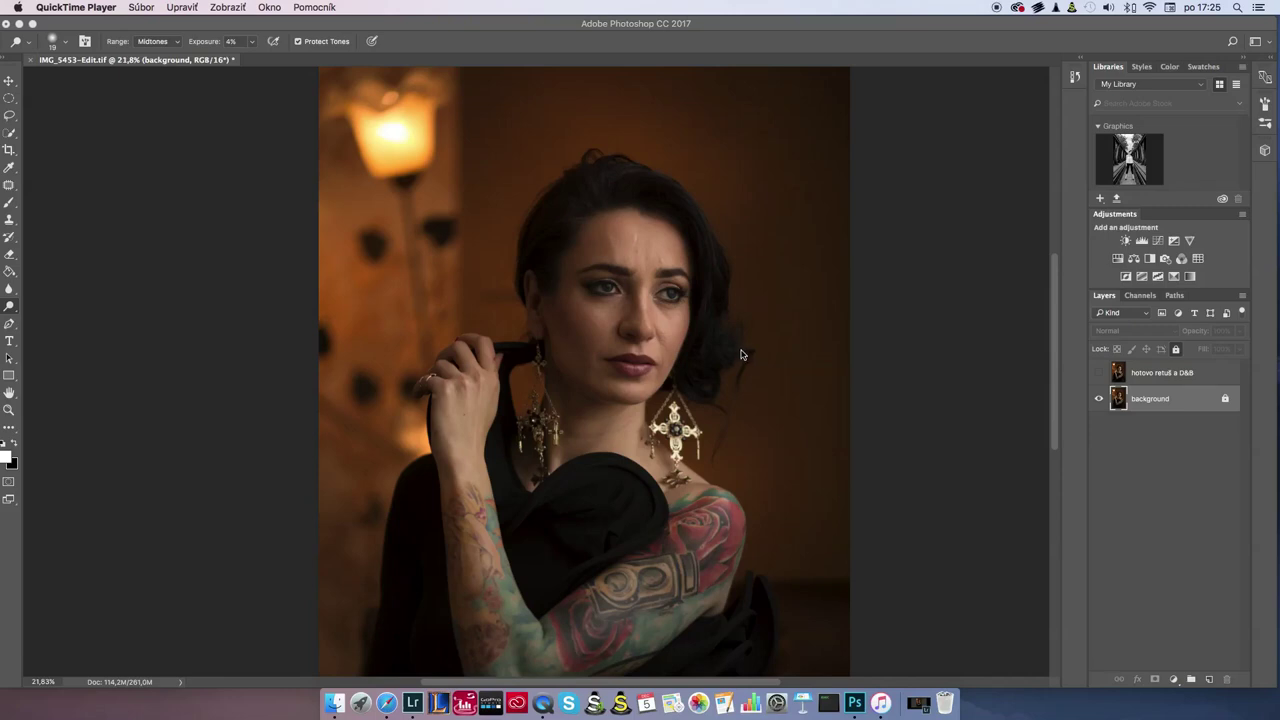
Zoom around the portrait and dismiss the locked background layer warning
scroll(776, 322, "down", 5)
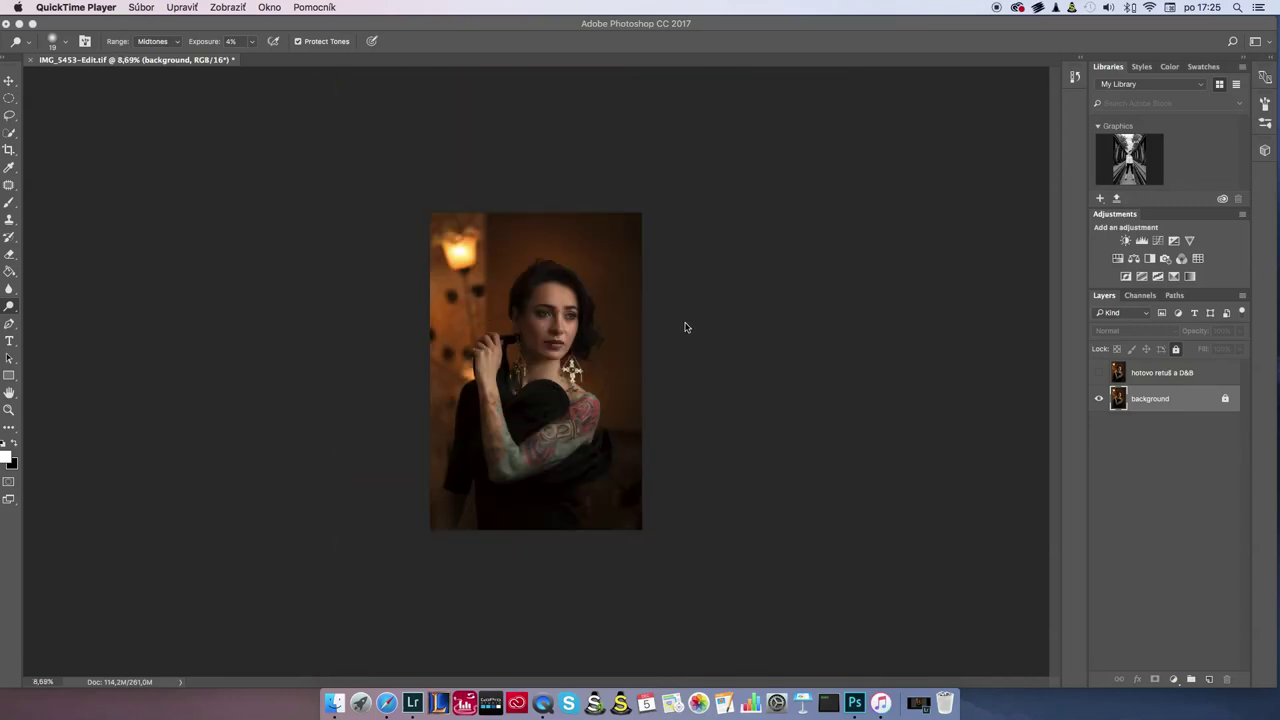
left_click(598, 325)
scroll(590, 314, "up", 1)
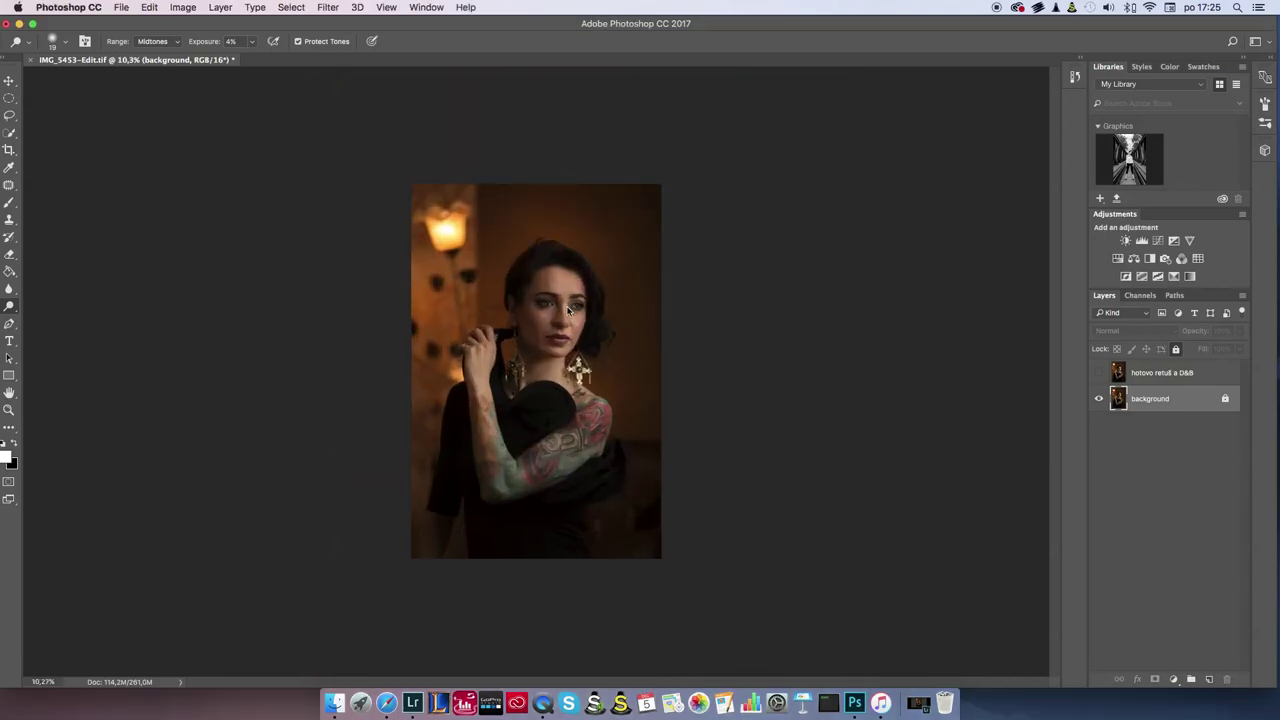
left_click(590, 314)
left_click(740, 242)
scroll(595, 304, "up", 1)
scroll(595, 304, "up", 3)
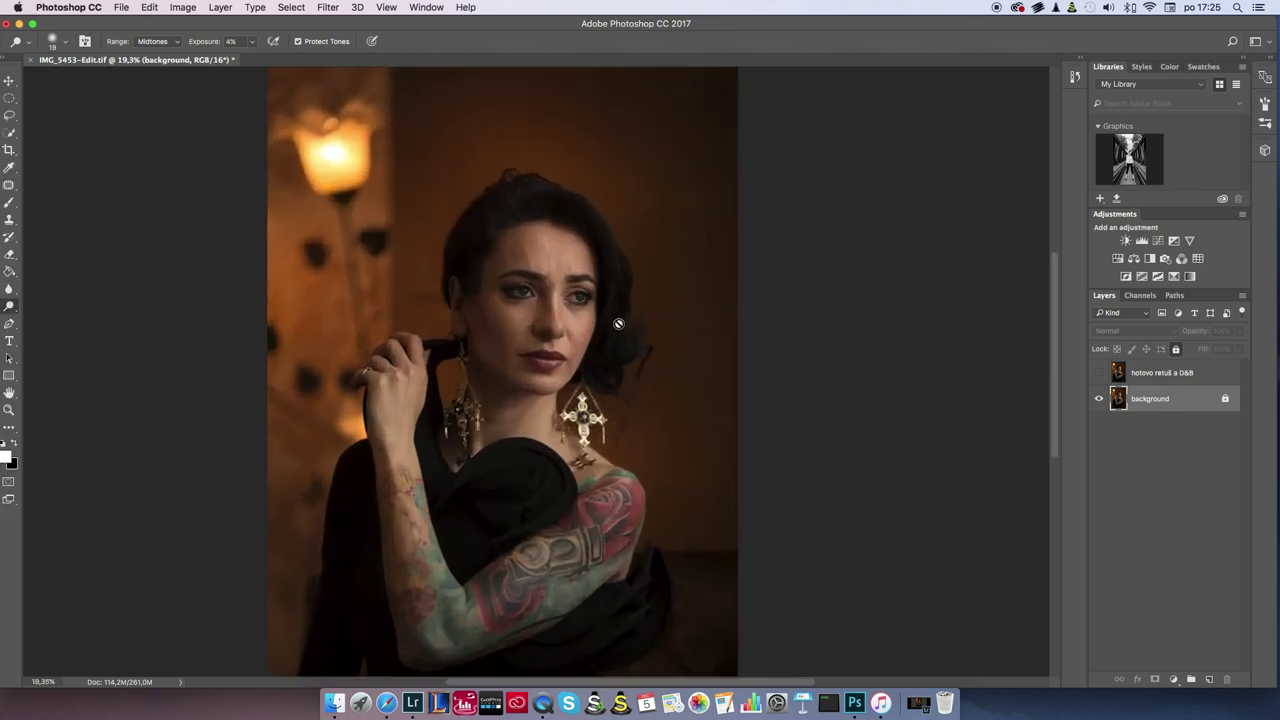
scroll(590, 344, "down", 1)
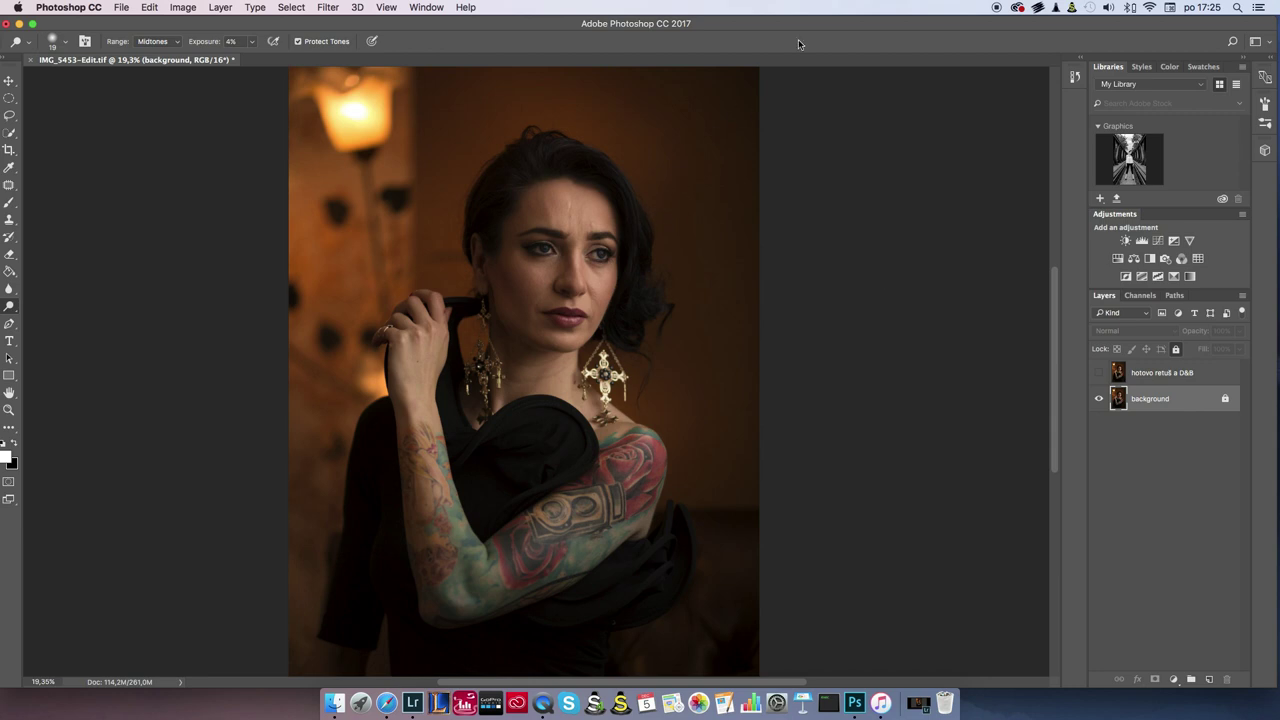
scroll(622, 262, "up", 2)
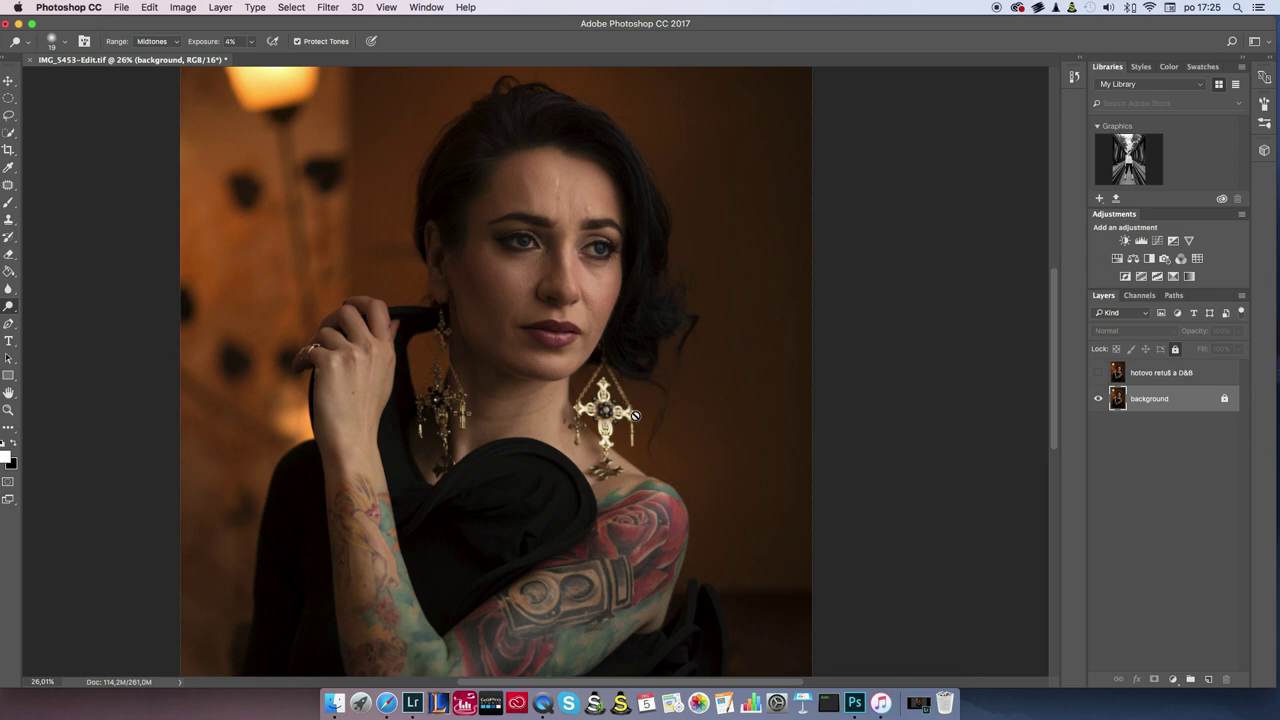
scroll(542, 253, "up", 3)
scroll(583, 251, "up", 1)
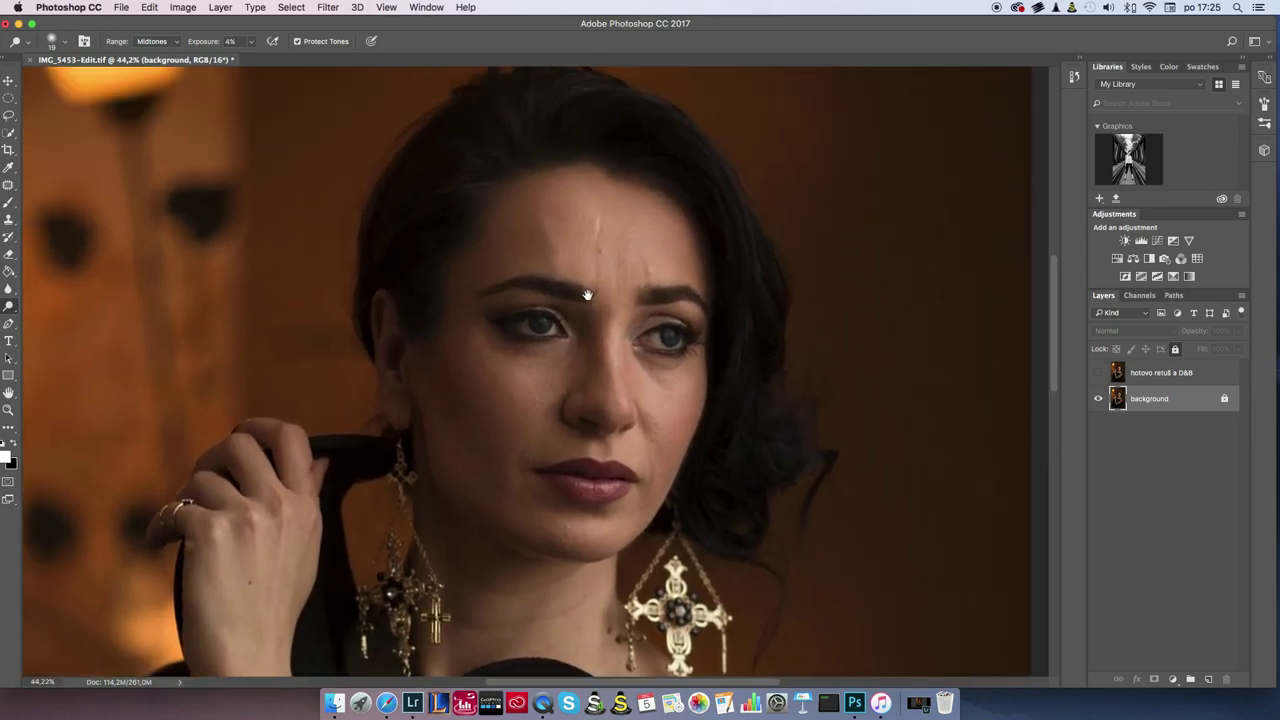
scroll(617, 243, "up", 2)
scroll(643, 222, "up", 3)
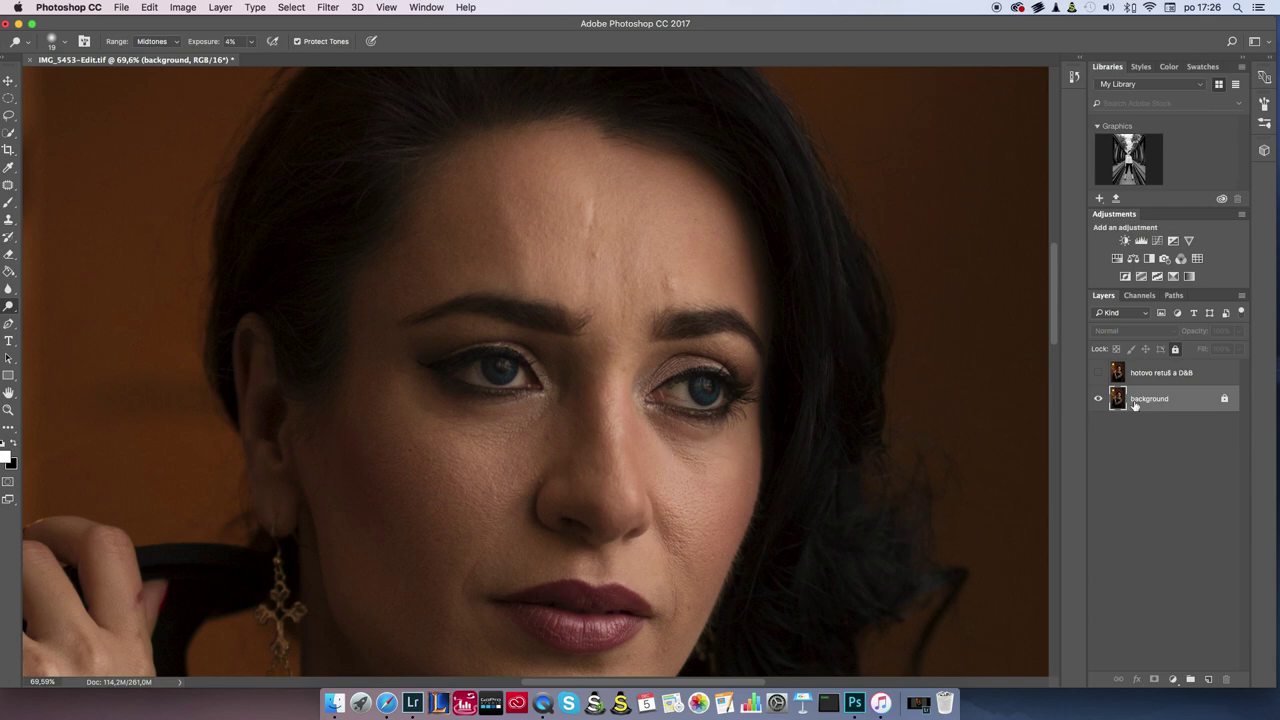
scroll(627, 311, "down", 3)
scroll(650, 330, "down", 3)
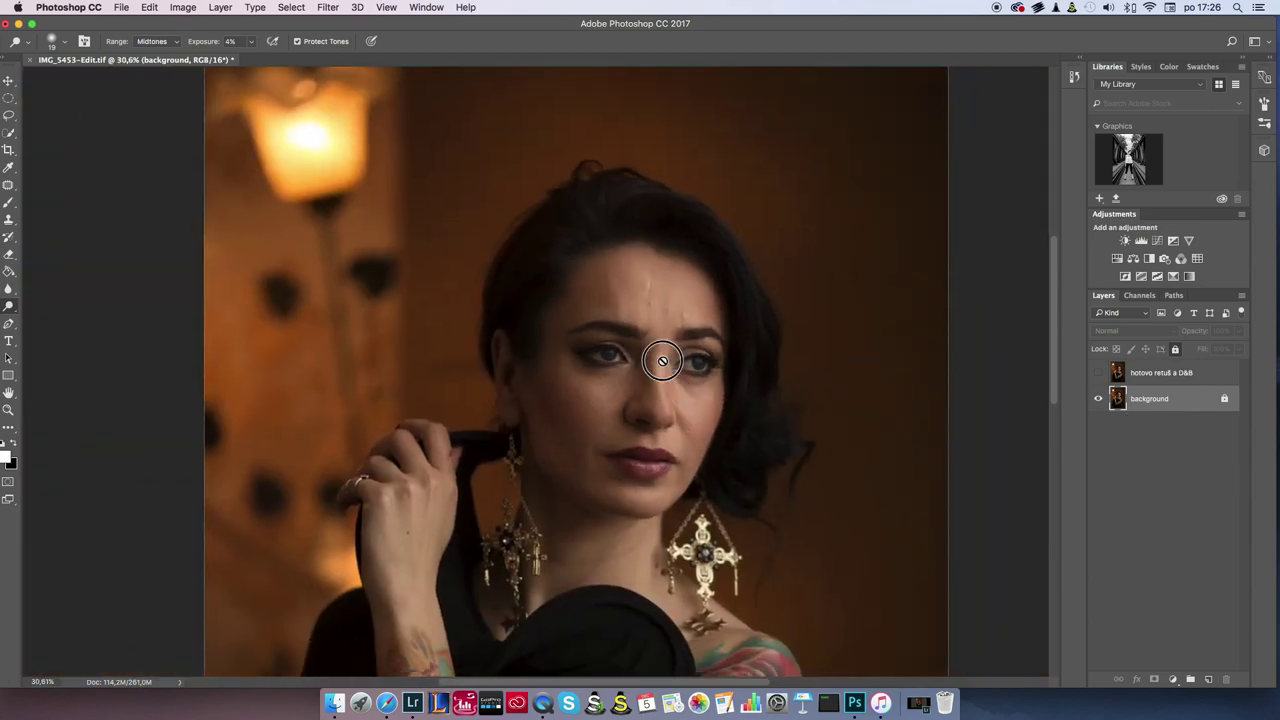
scroll(680, 349, "down", 2)
scroll(638, 274, "up", 3)
scroll(626, 270, "up", 3)
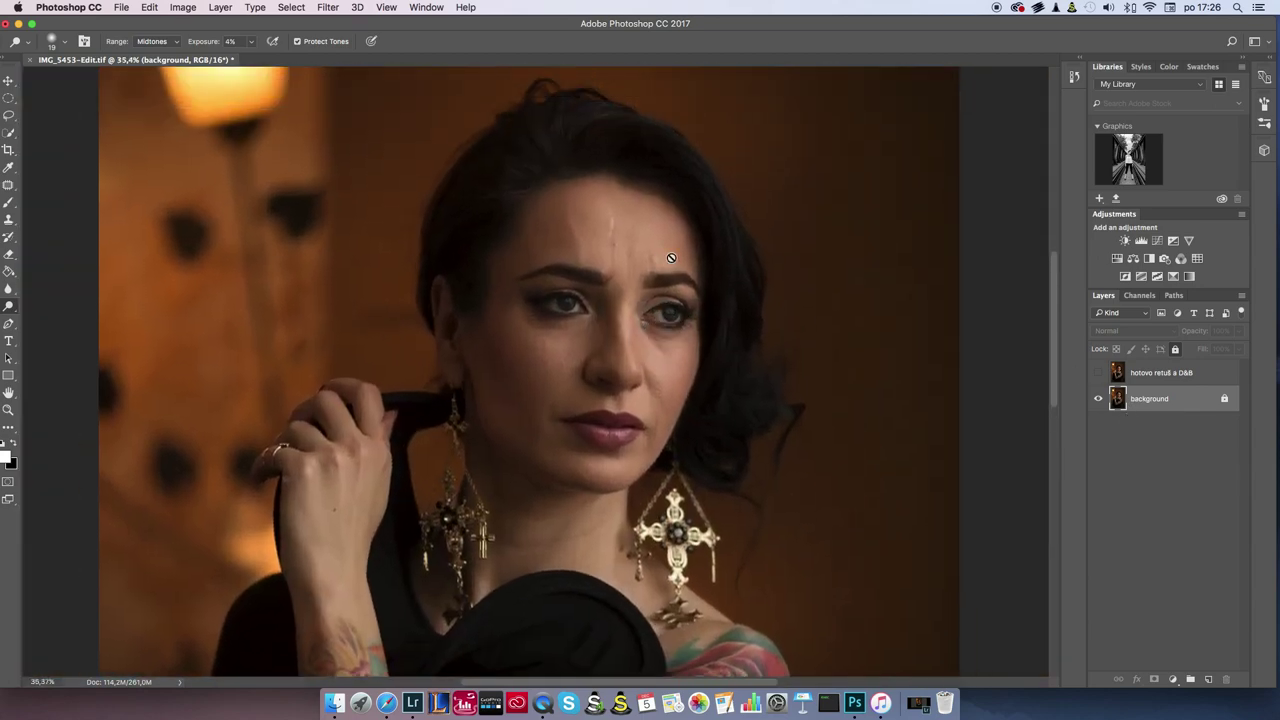
scroll(626, 270, "up", 2)
scroll(591, 310, "down", 2)
scroll(610, 325, "down", 3)
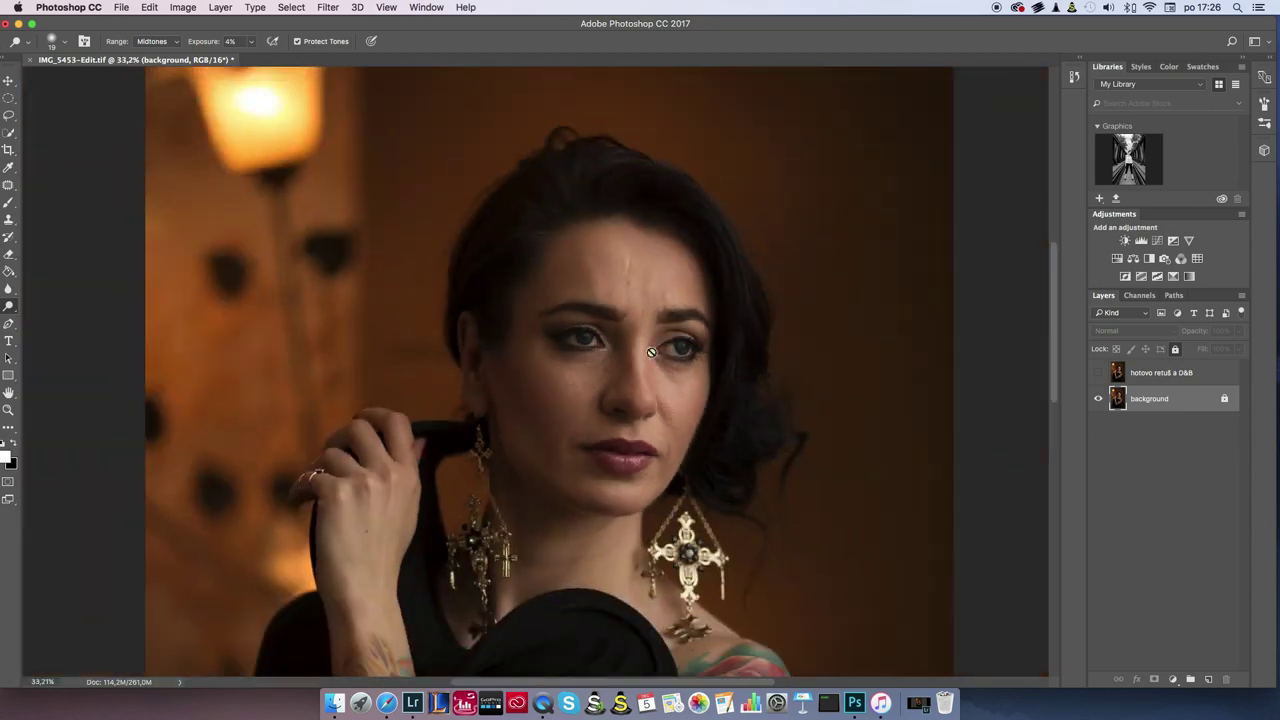
scroll(635, 345, "down", 2)
scroll(656, 363, "down", 2)
scroll(656, 363, "down", 2)
scroll(651, 369, "up", 1)
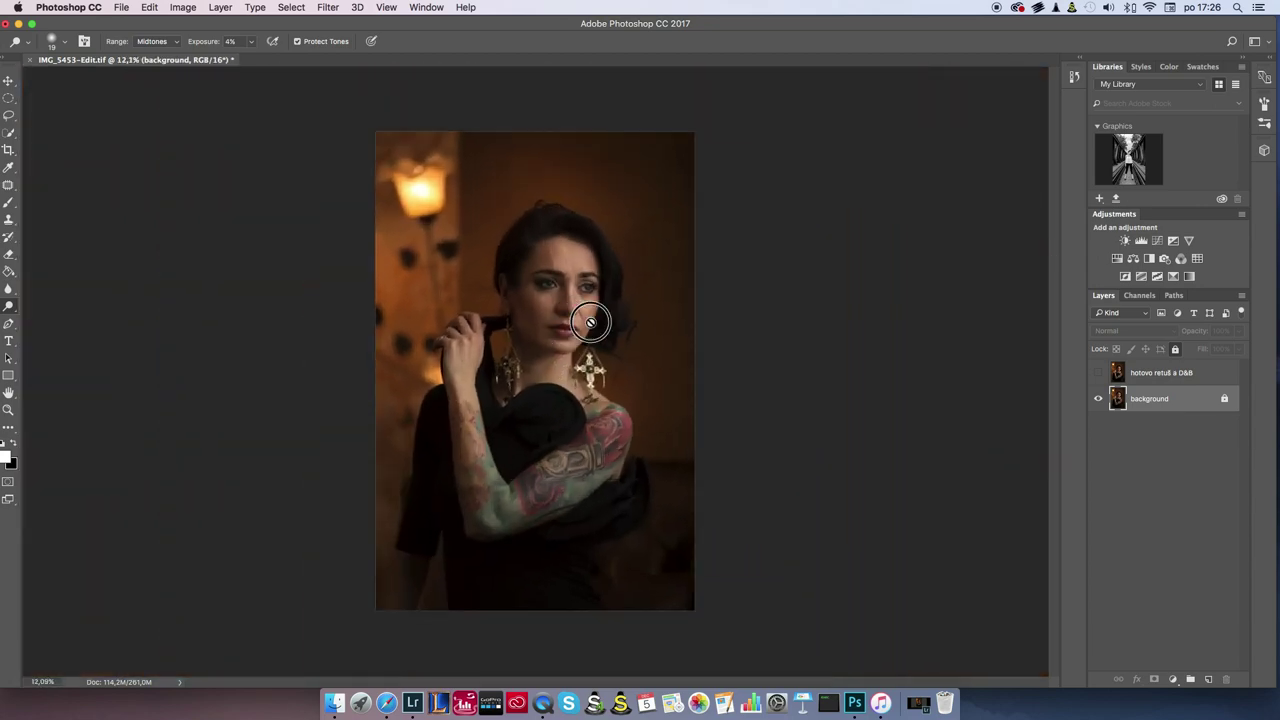
scroll(594, 323, "up", 3)
scroll(586, 268, "up", 1)
scroll(600, 285, "up", 2)
scroll(640, 310, "up", 2)
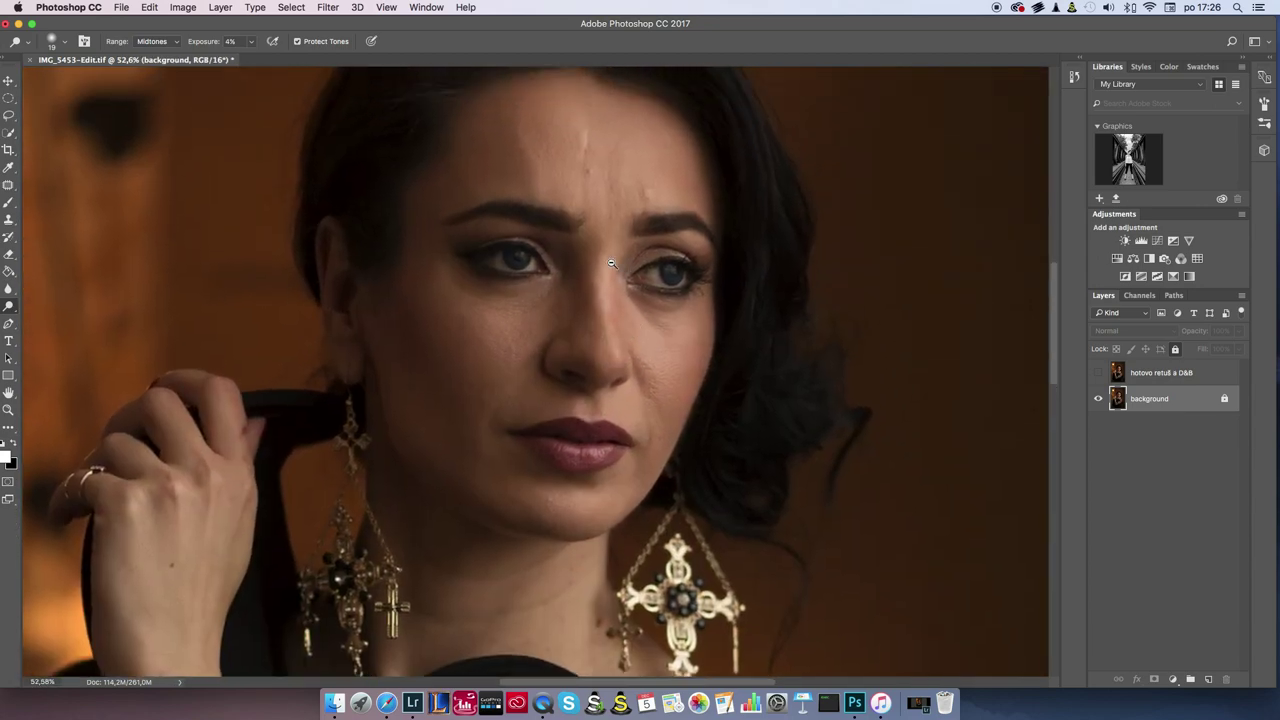
scroll(665, 345, "up", 2)
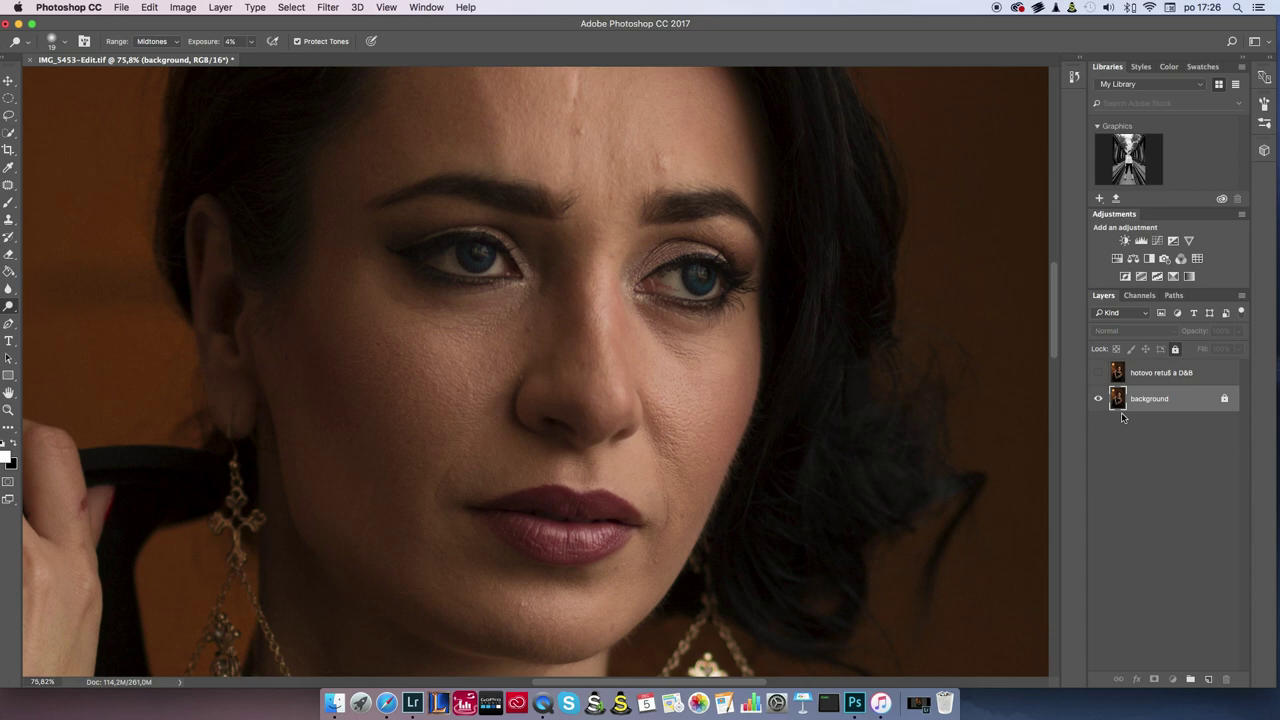
Duplicate the background layer twice and select 'background copy'
key("super+j")
key("super+j")
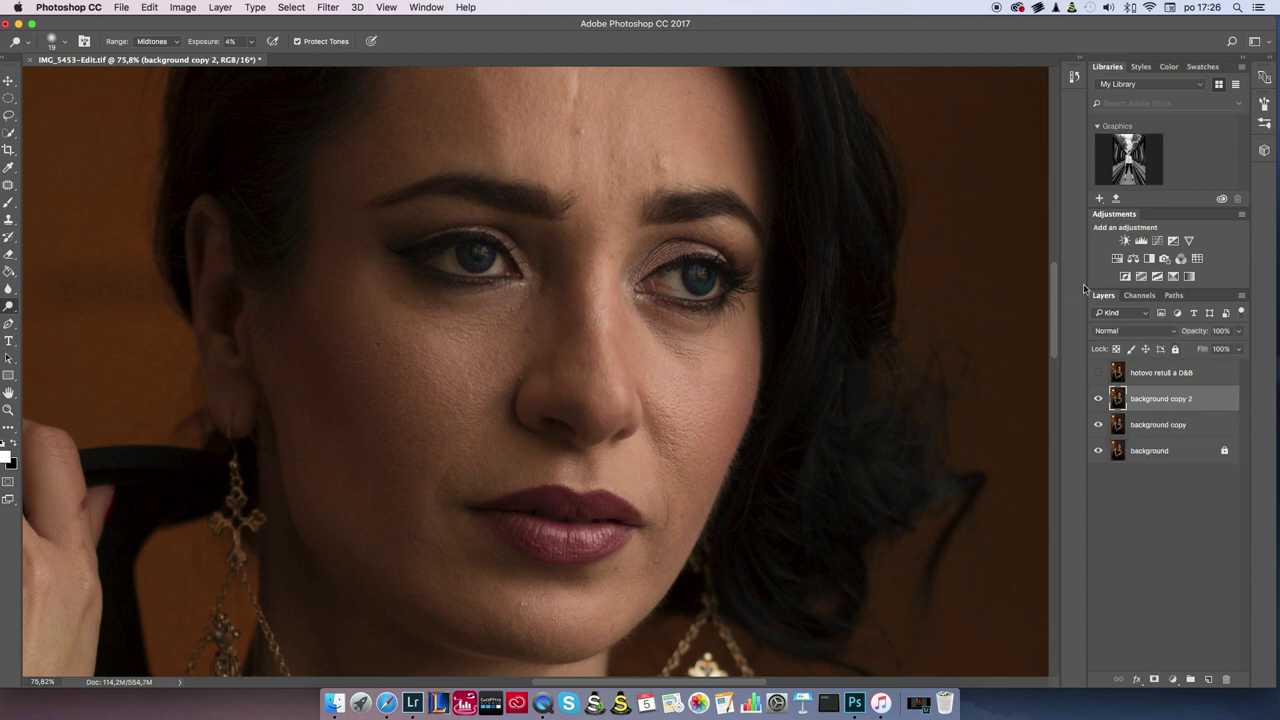
left_click(1098, 398)
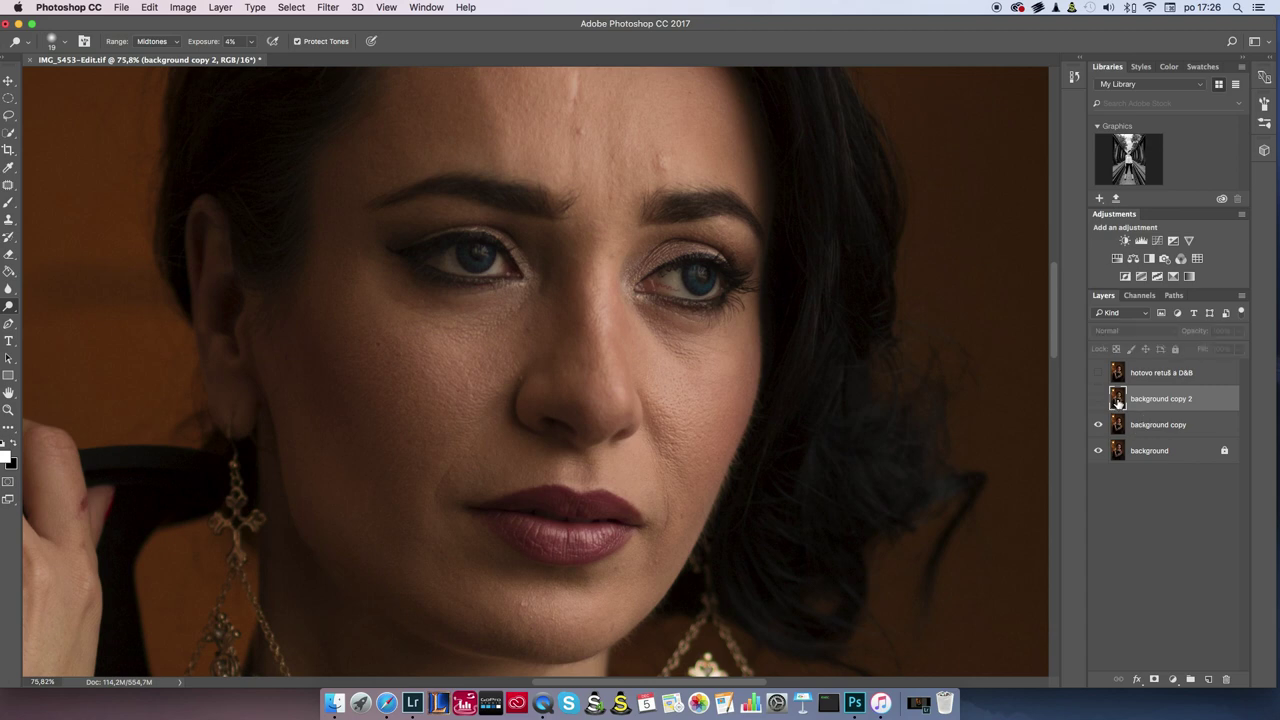
left_click(1098, 398)
left_click(1145, 428)
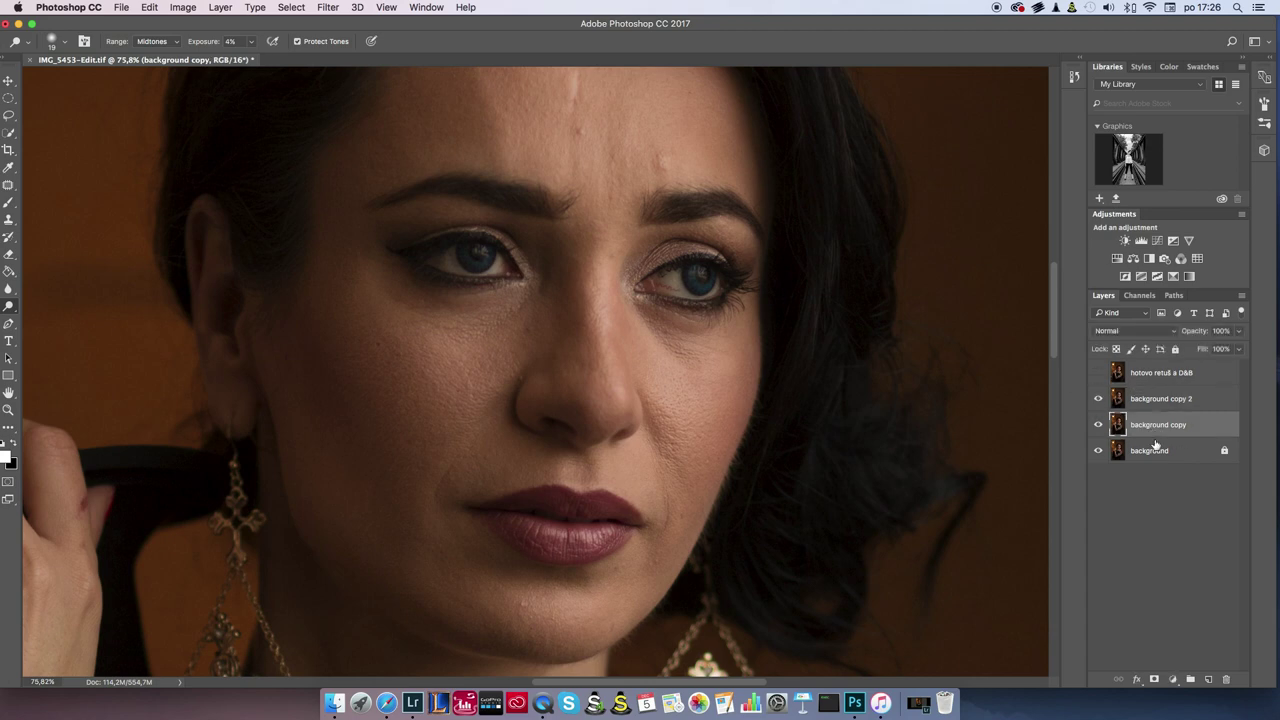
Blur background copy with a 4.5-pixel Gaussian Blur, then select background copy 2
left_click(328, 8)
mouse_move(334, 166)
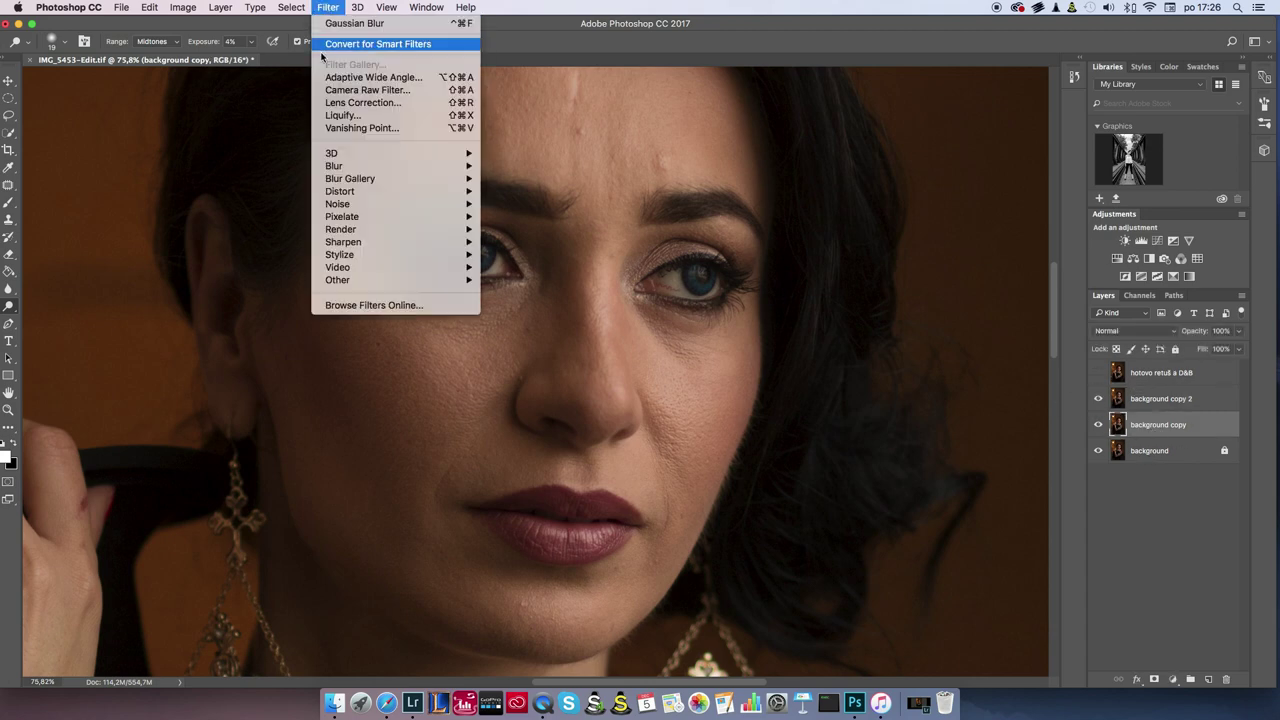
left_click(525, 216)
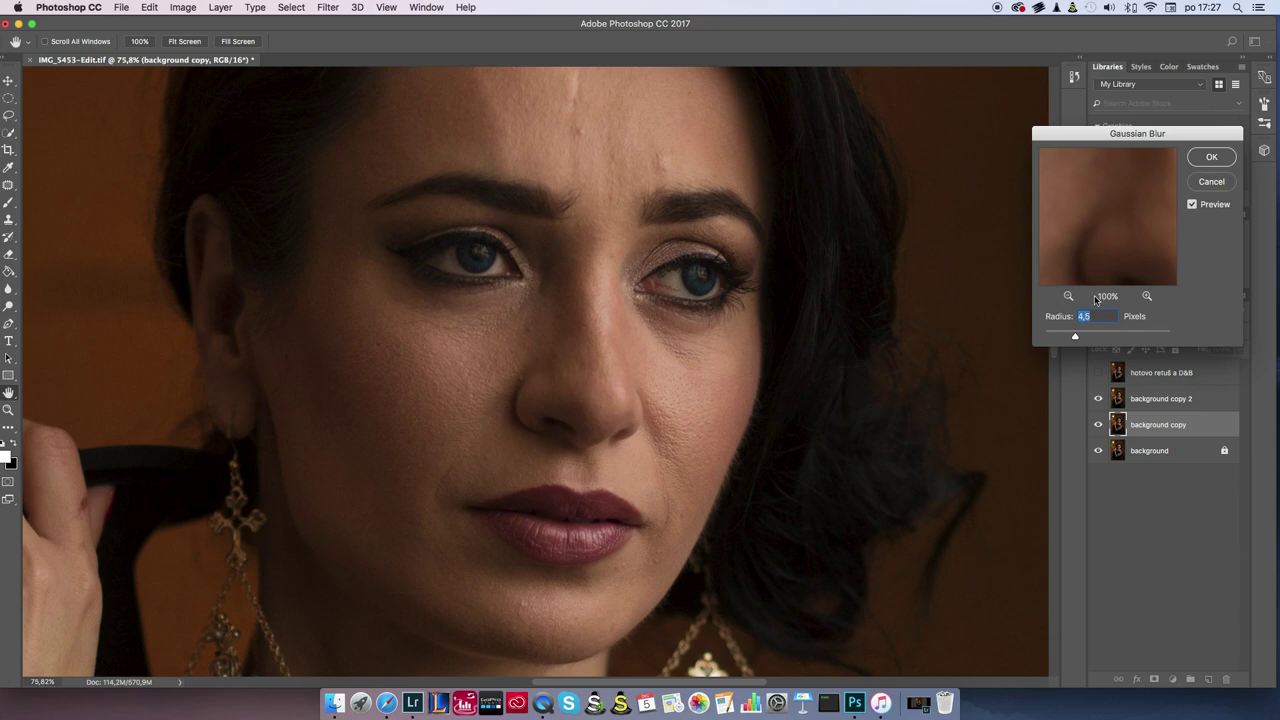
left_click(1197, 166)
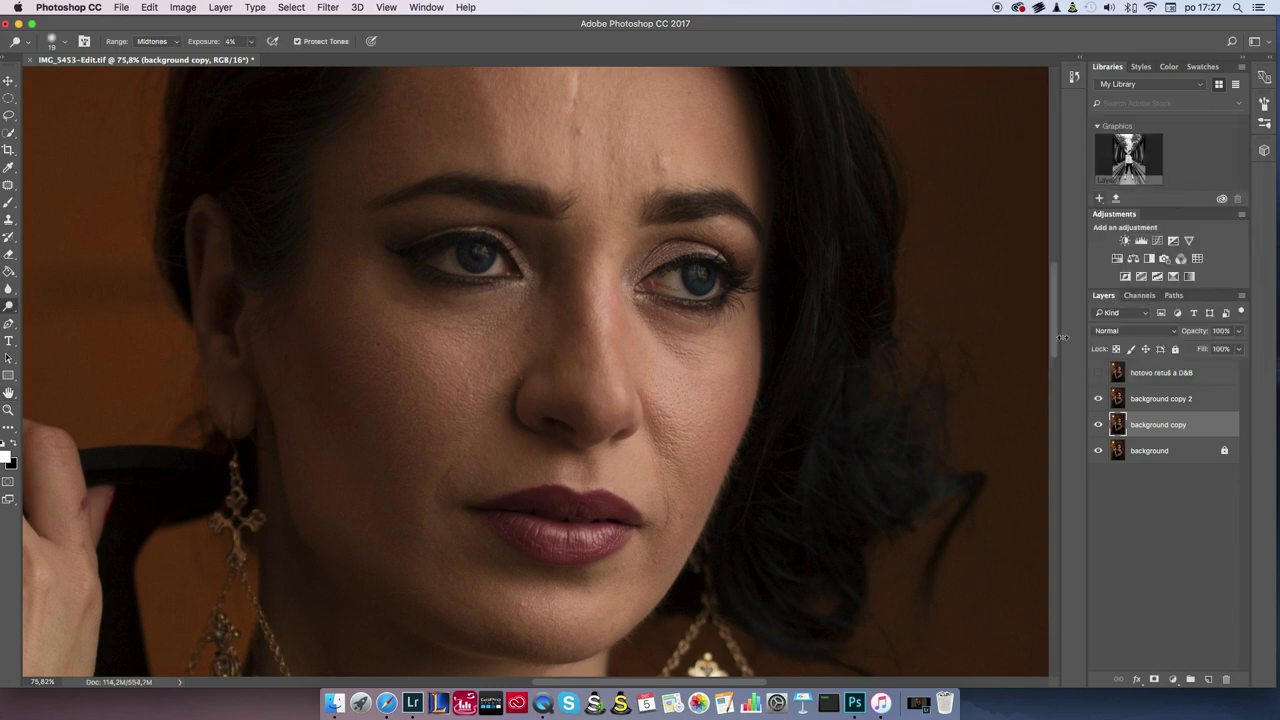
left_click(1098, 398)
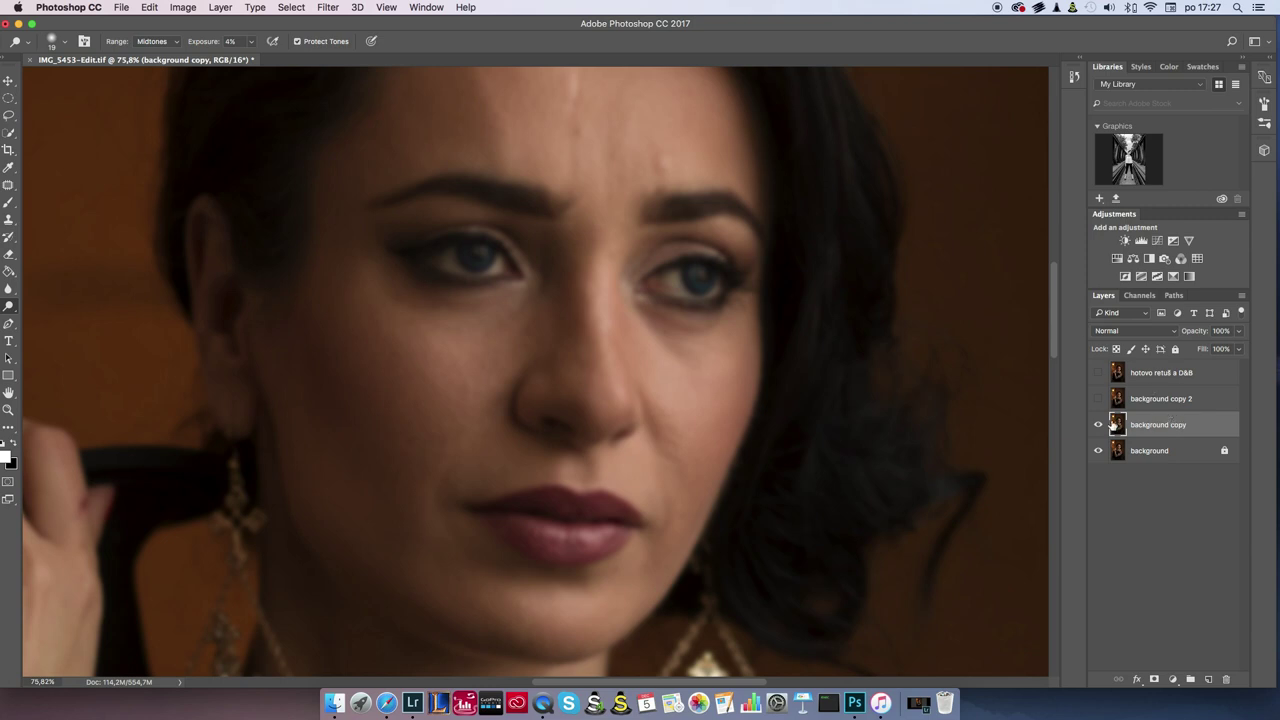
left_click(1098, 398)
left_click(1127, 402)
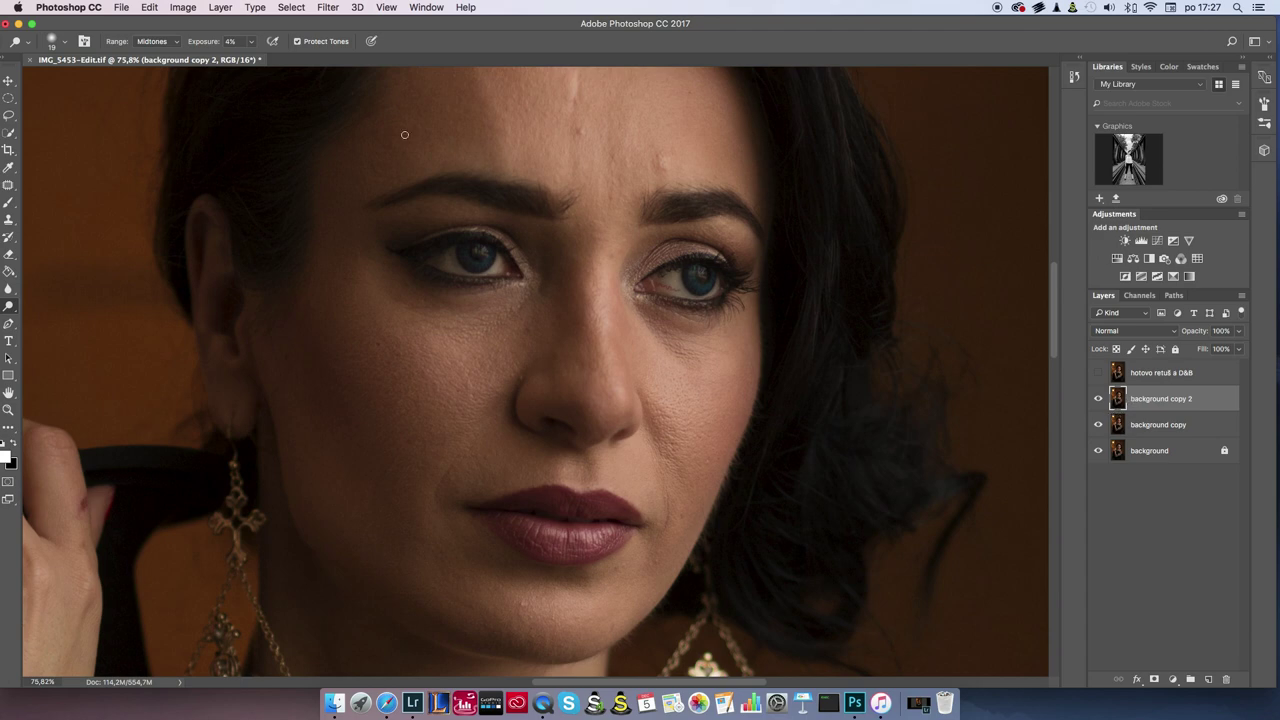
In Apply Image, try the Merged source with Normal blending and no invert
left_click(186, 10)
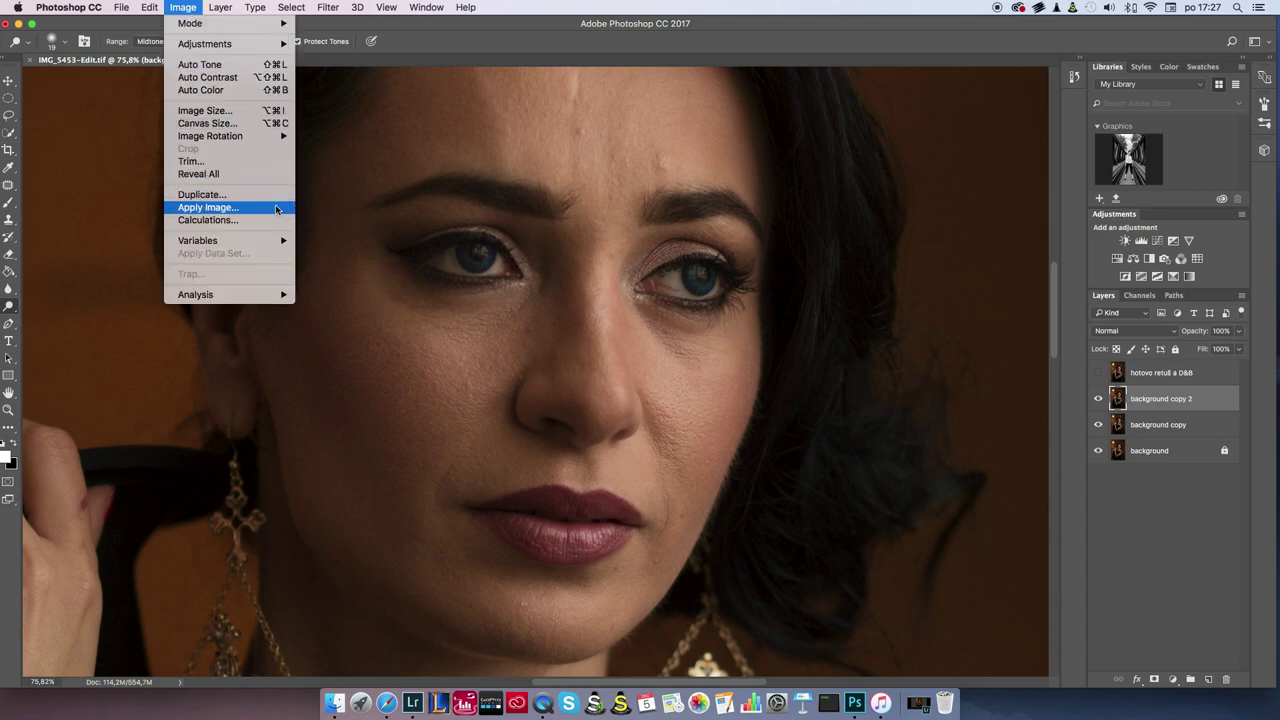
left_click(265, 207)
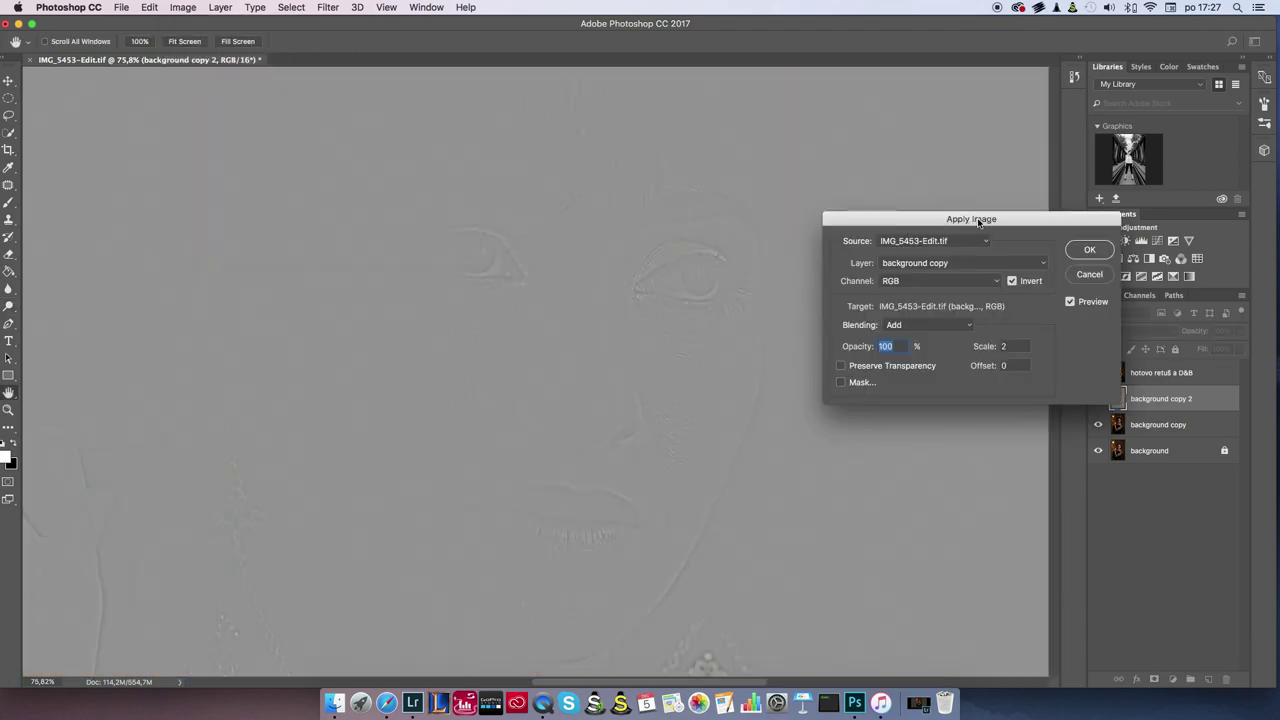
left_click_drag(976, 185, 967, 159)
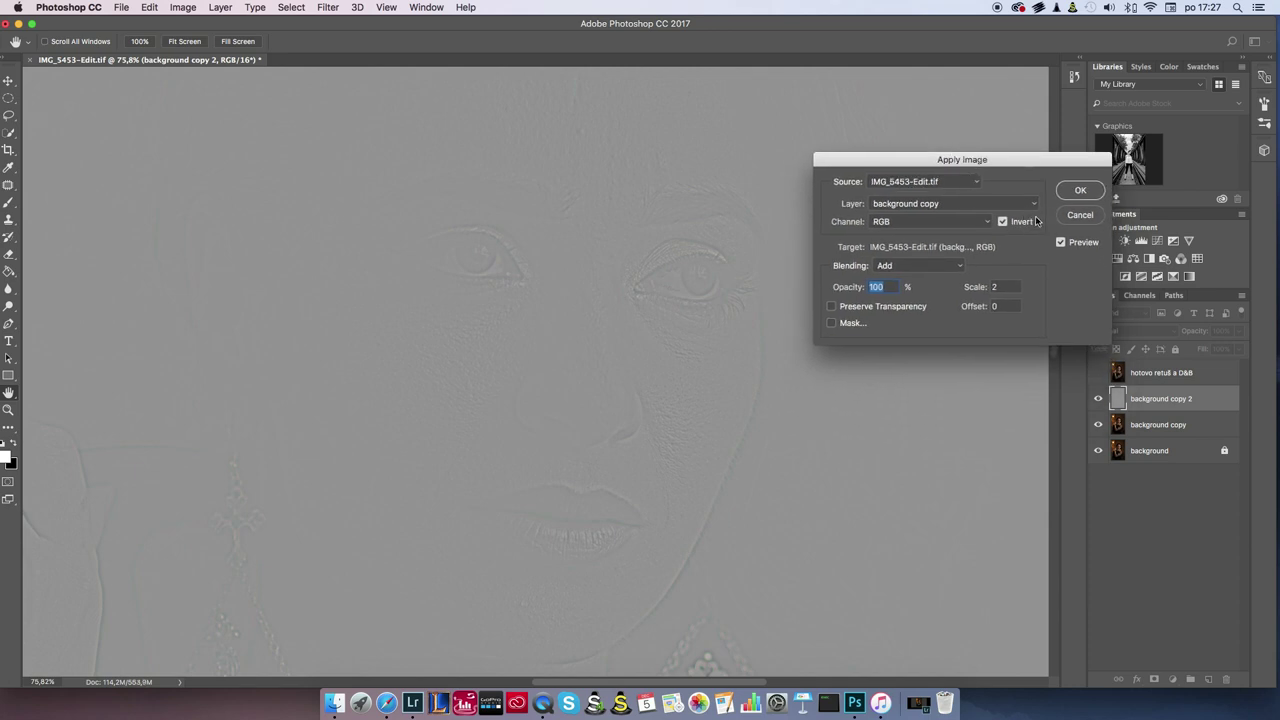
left_click(1033, 203)
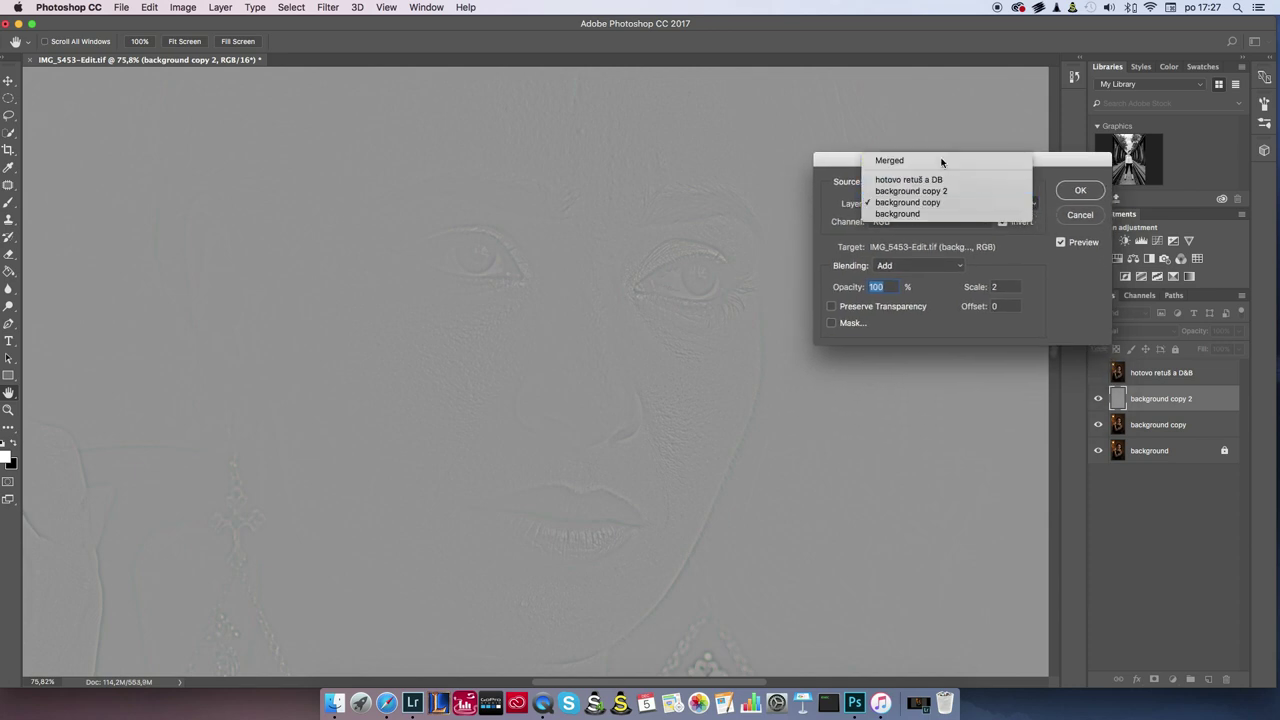
left_click(943, 164)
left_click(1002, 221)
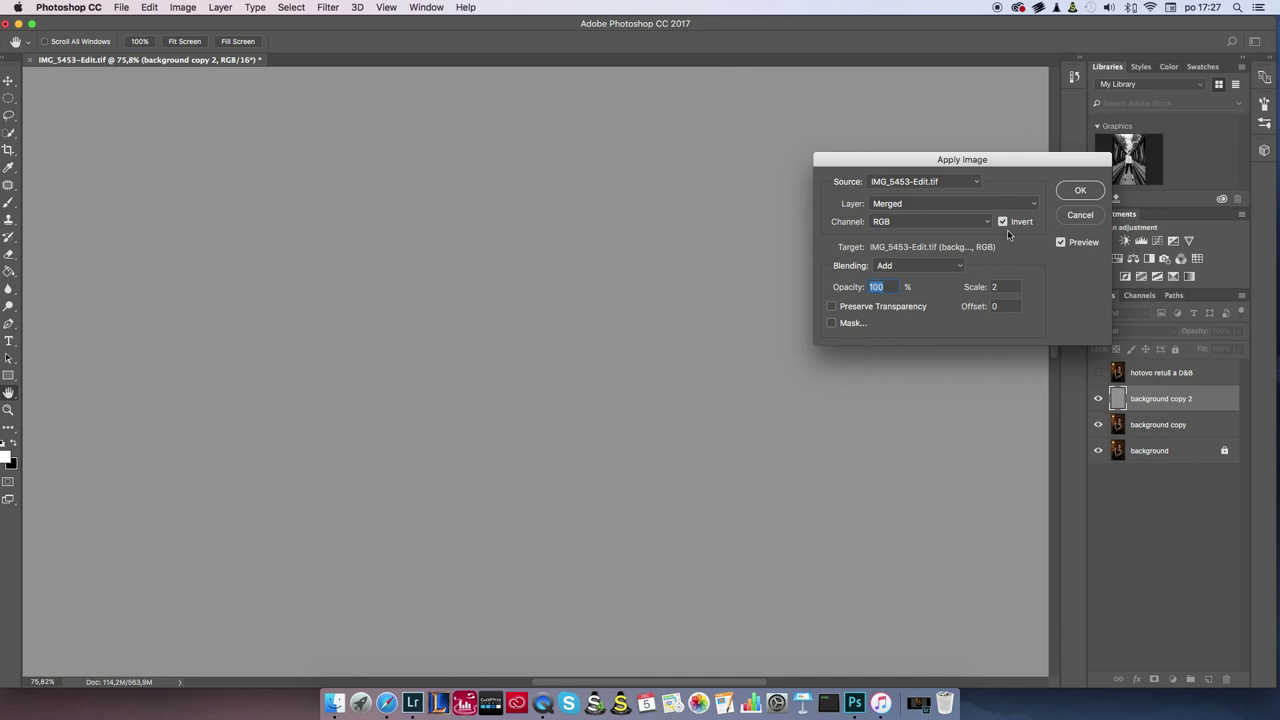
left_click(963, 268)
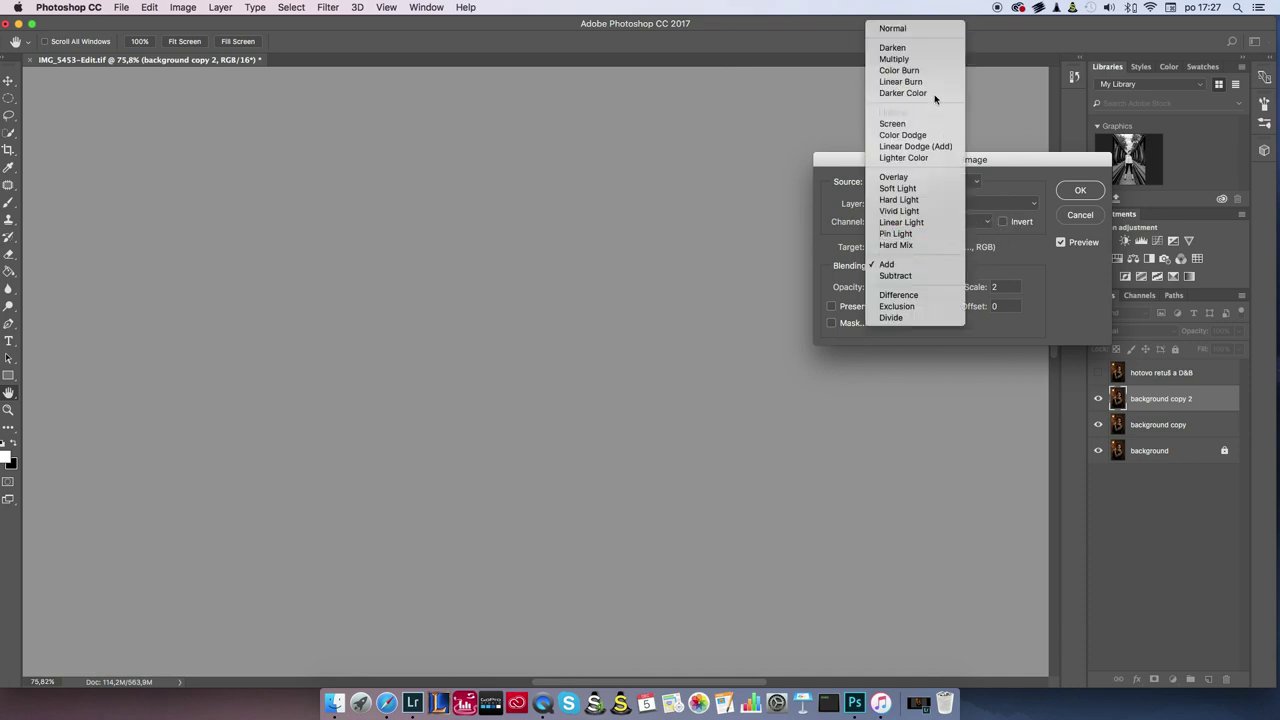
left_click(900, 25)
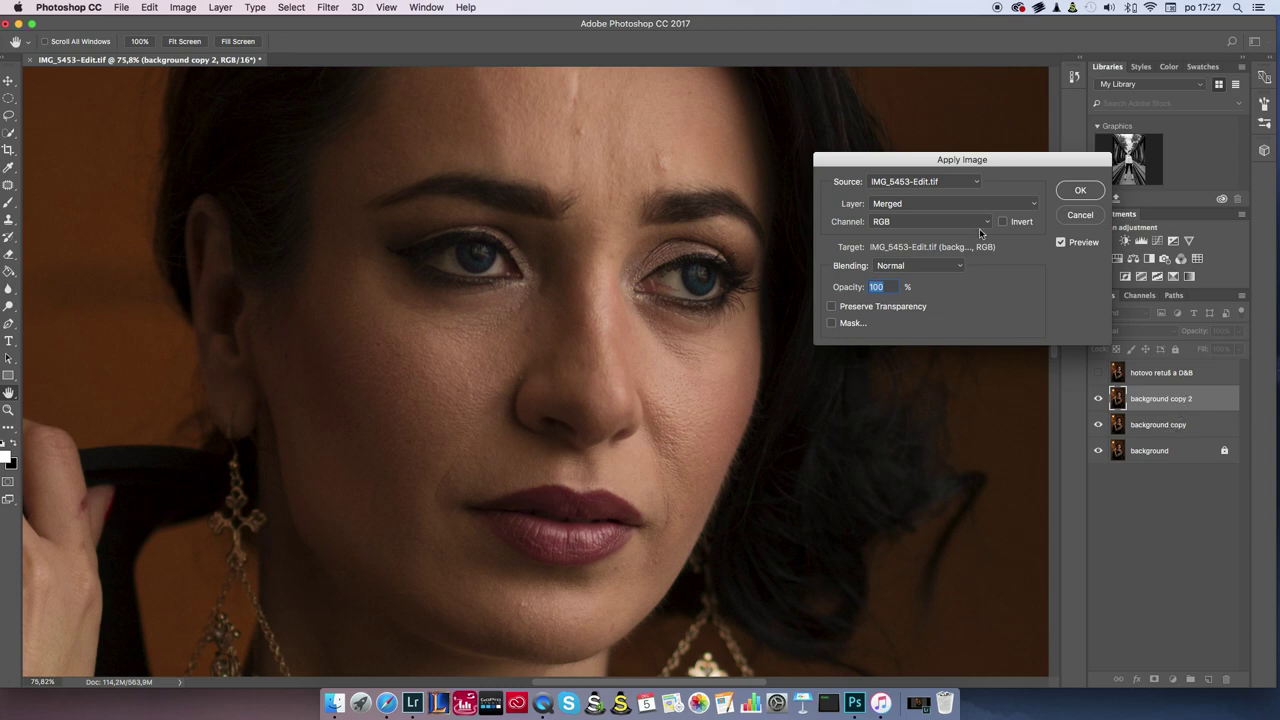
Apply Image from background copy, inverted, Add blending, Scale 2, Offset 0
left_click(1034, 206)
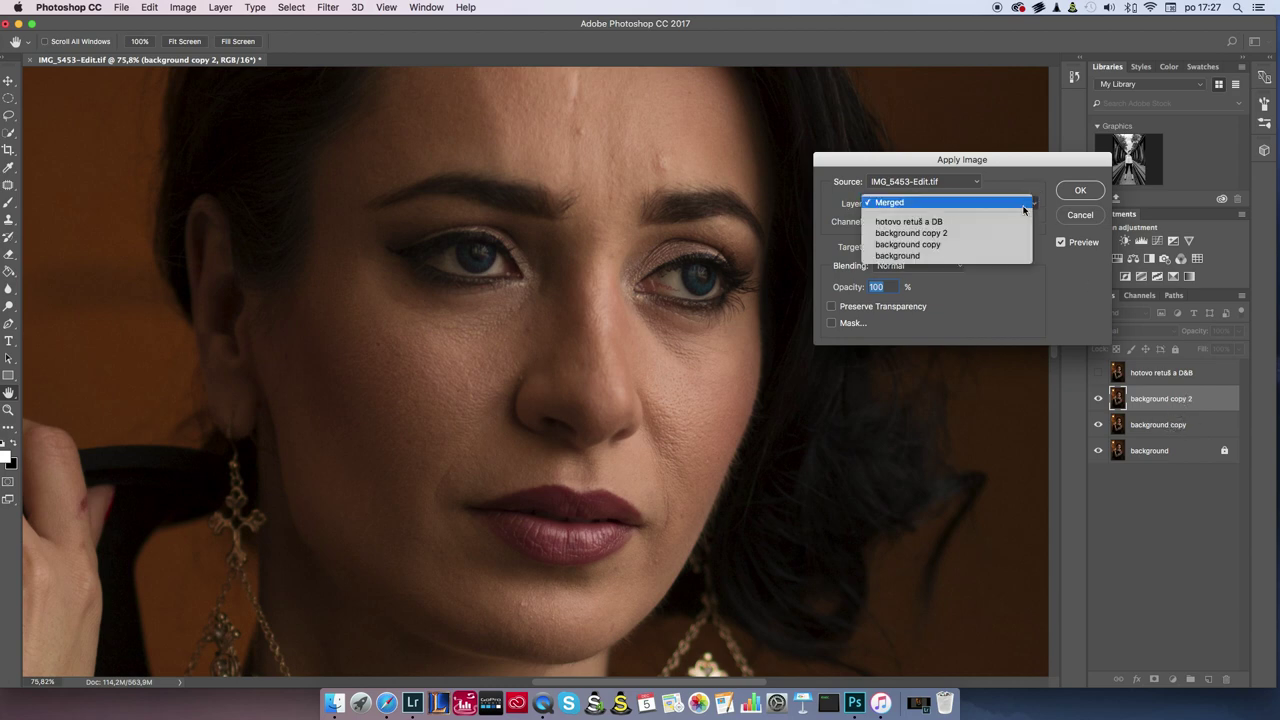
left_click(951, 246)
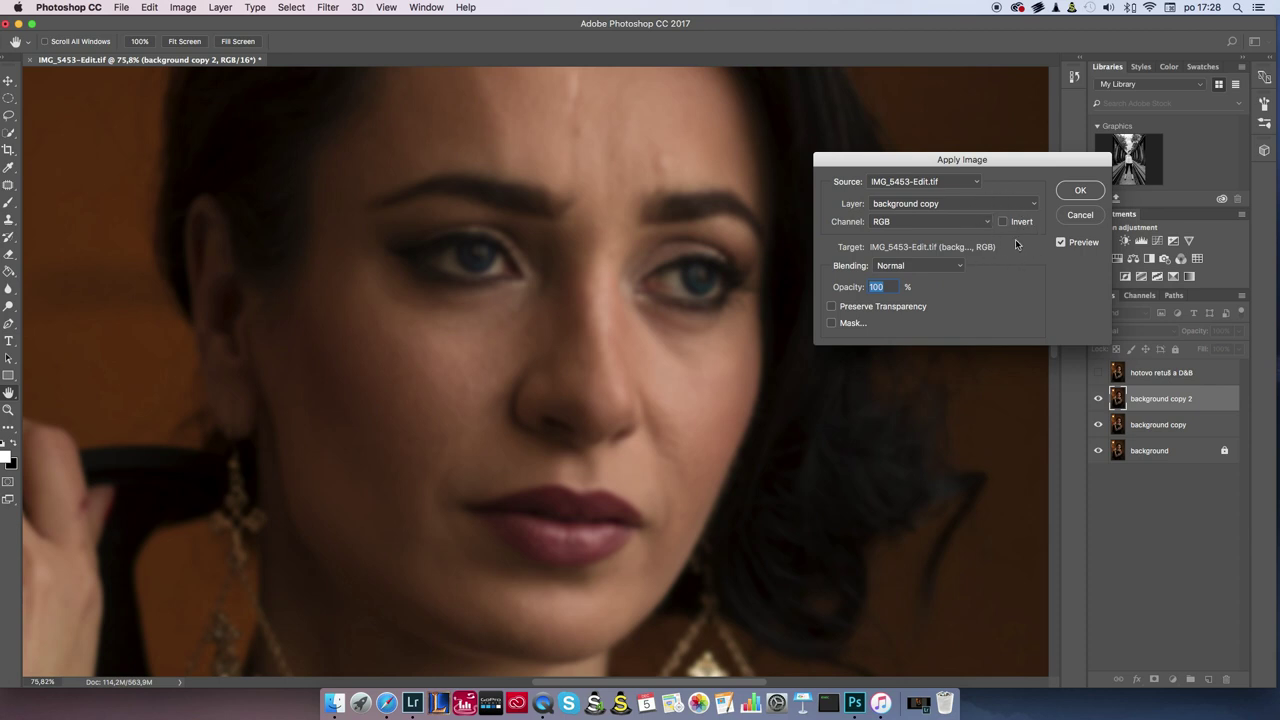
left_click(960, 265)
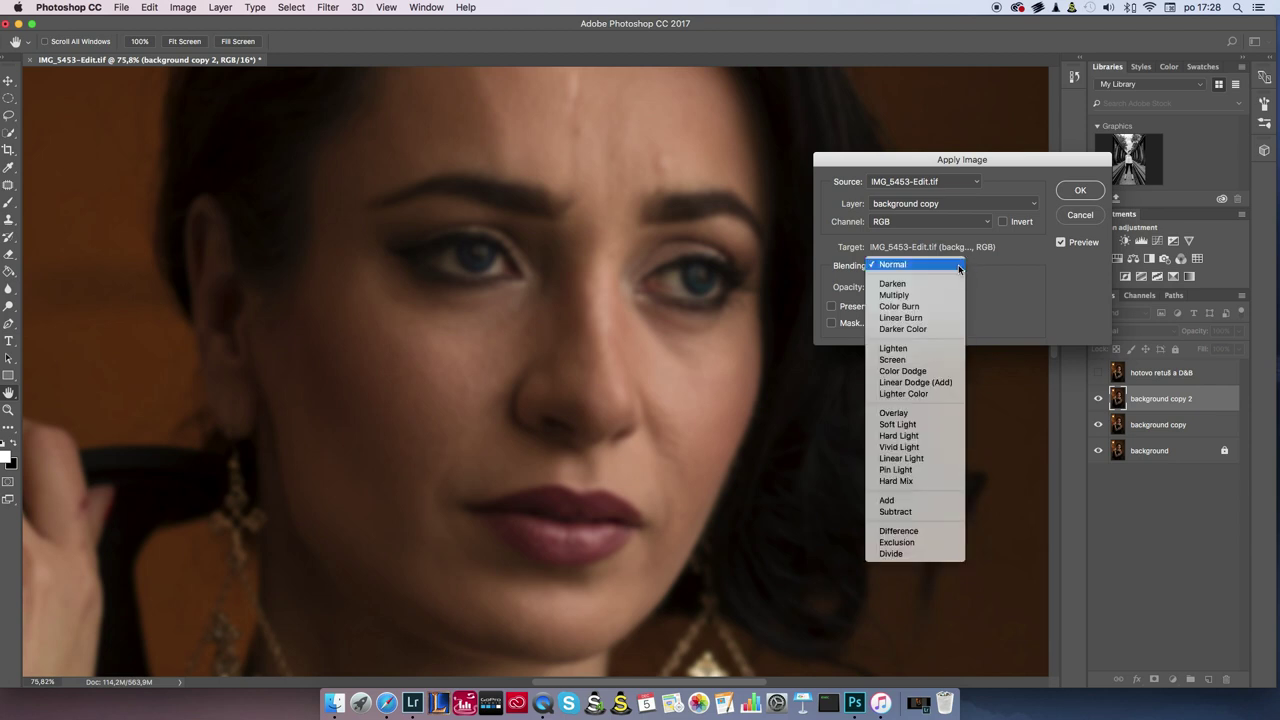
left_click(925, 512)
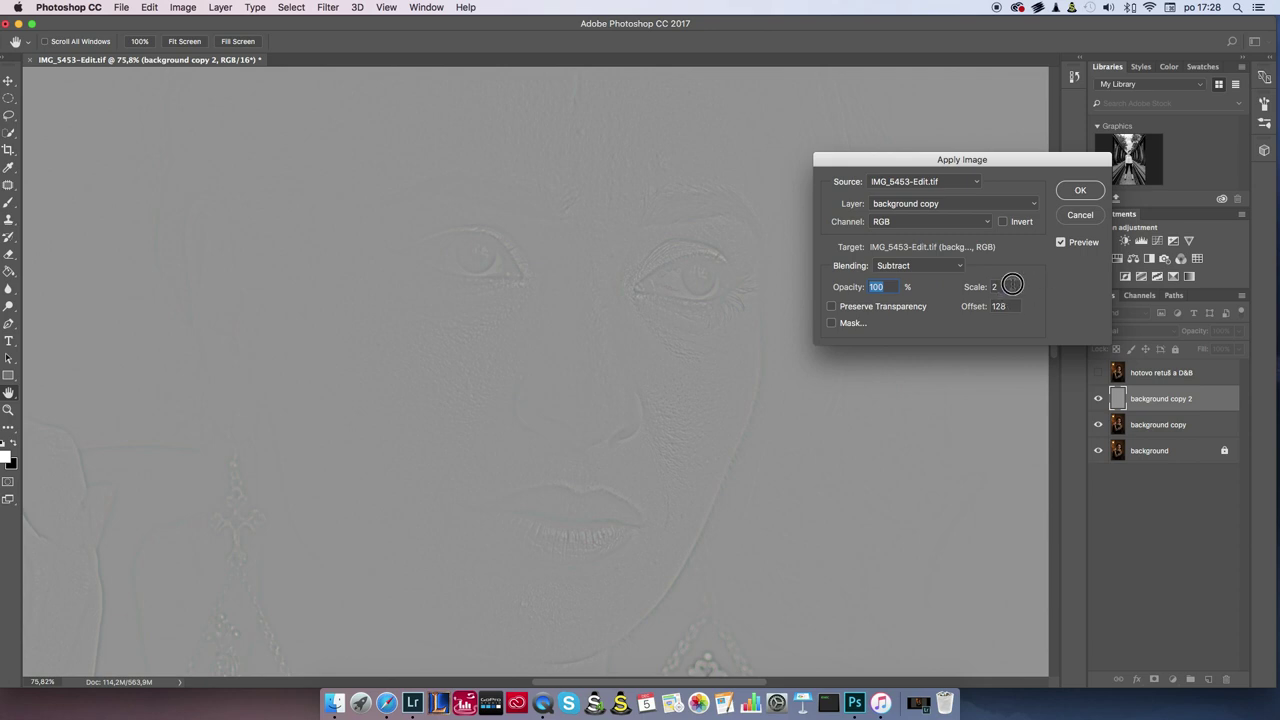
left_click(981, 287)
left_click(1005, 306)
left_click(1003, 221)
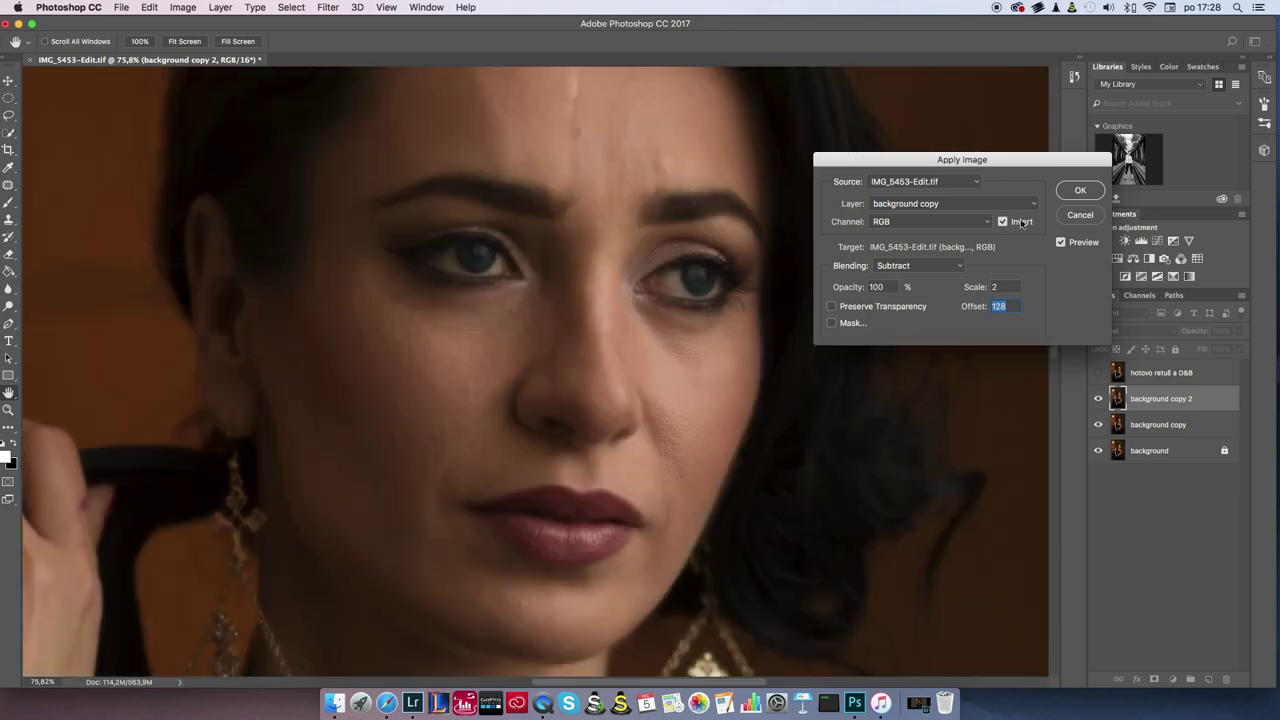
left_click(957, 268)
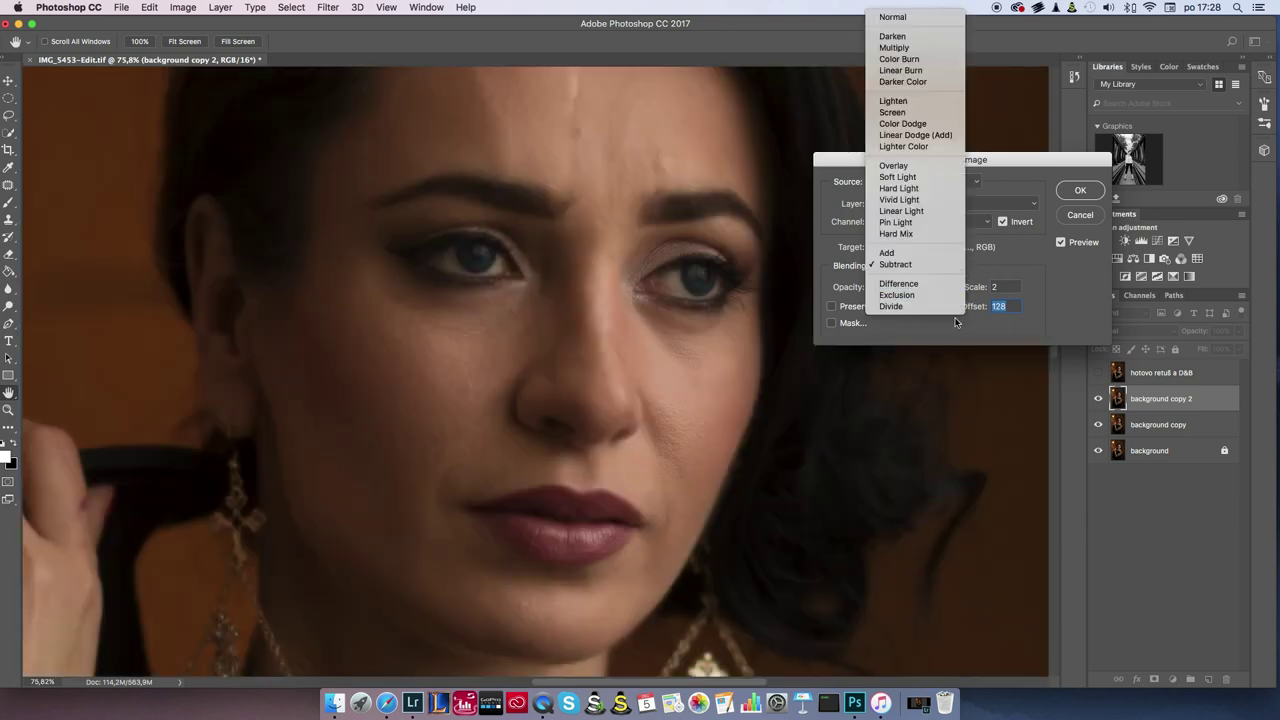
left_click(920, 256)
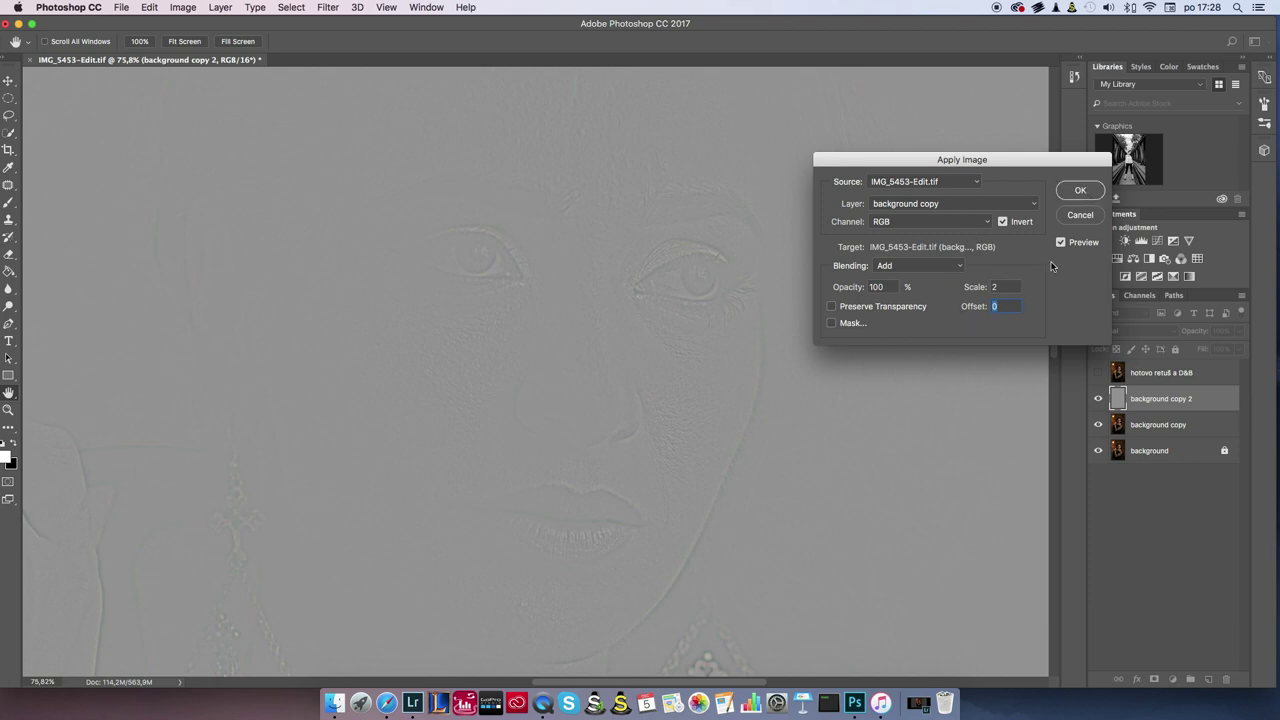
key("Return")
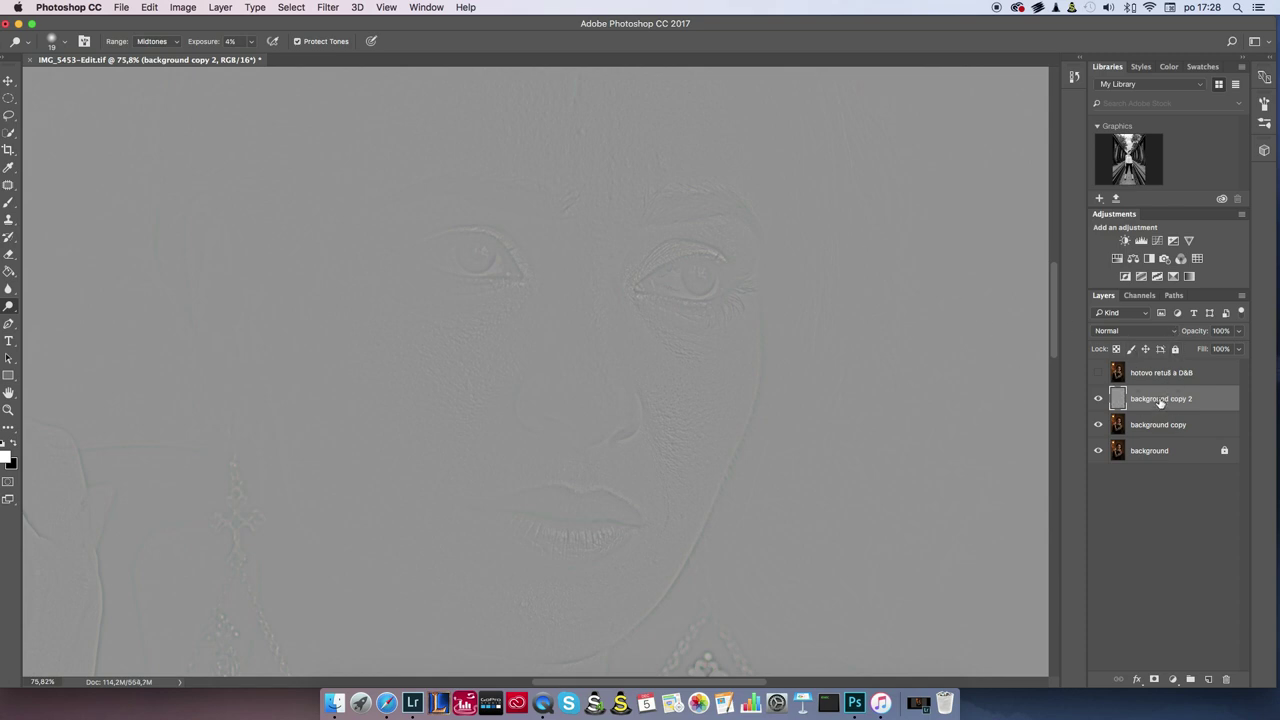
Set background copy 2's blend mode to Linear Light
left_click(1176, 333)
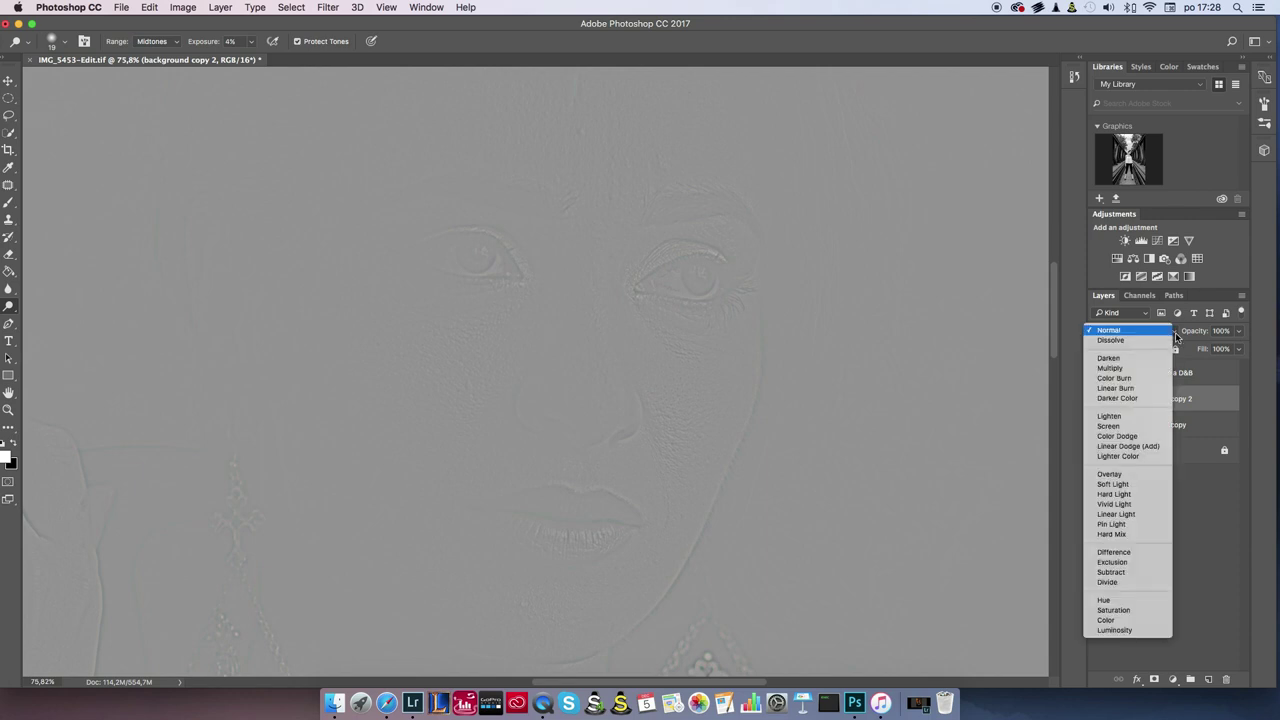
left_click(1139, 514)
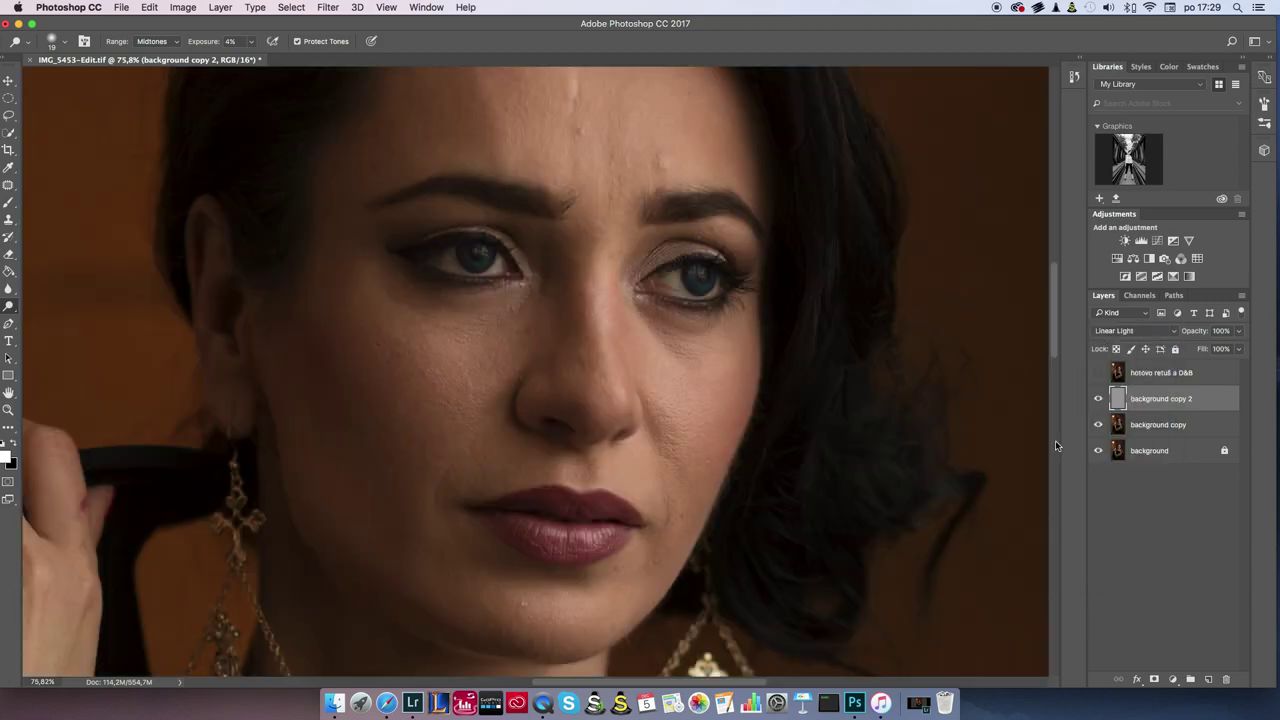
scroll(750, 410, "down", 2)
scroll(857, 400, "down", 3)
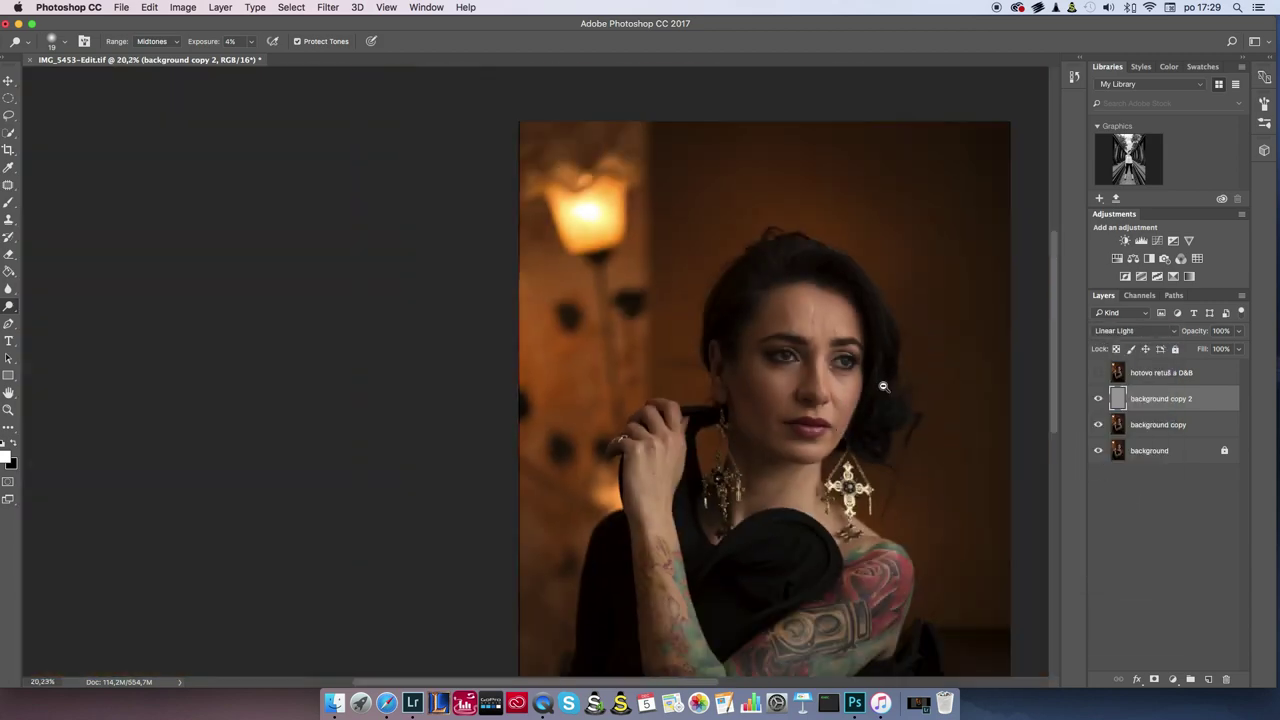
scroll(880, 386, "up", 4)
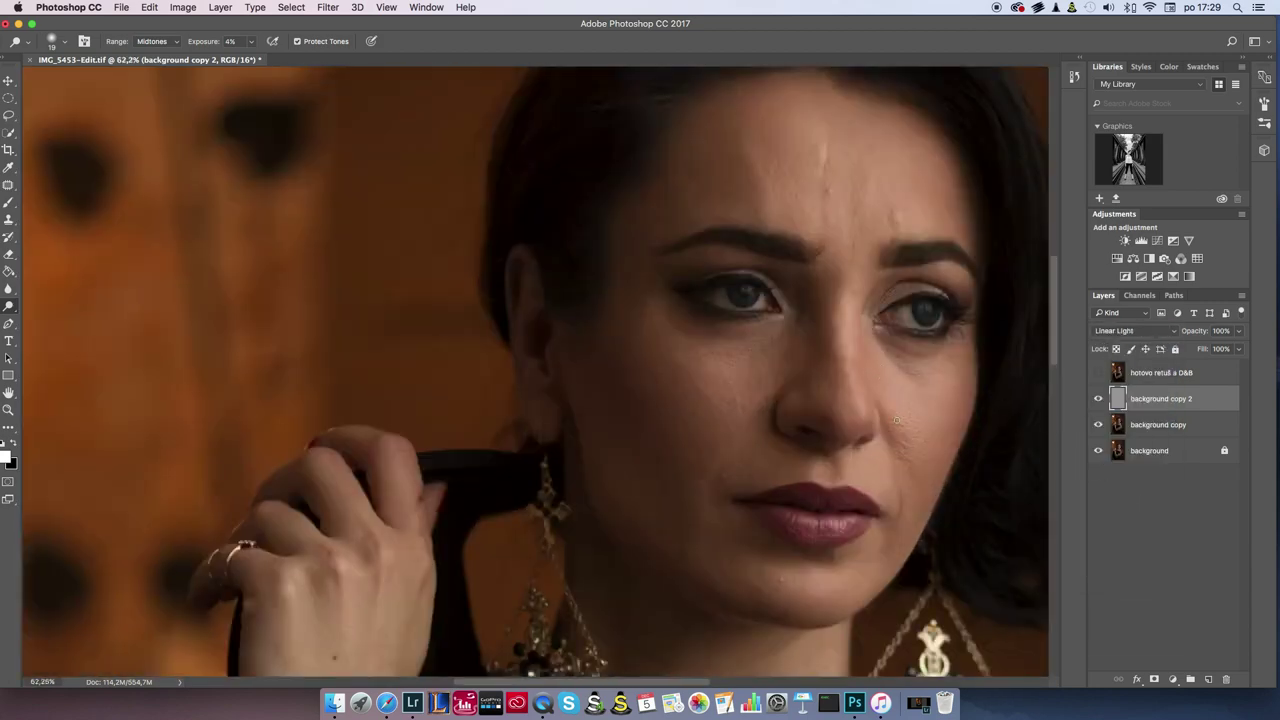
Group both background copies into a group named FS
left_click(1166, 426, "shift")
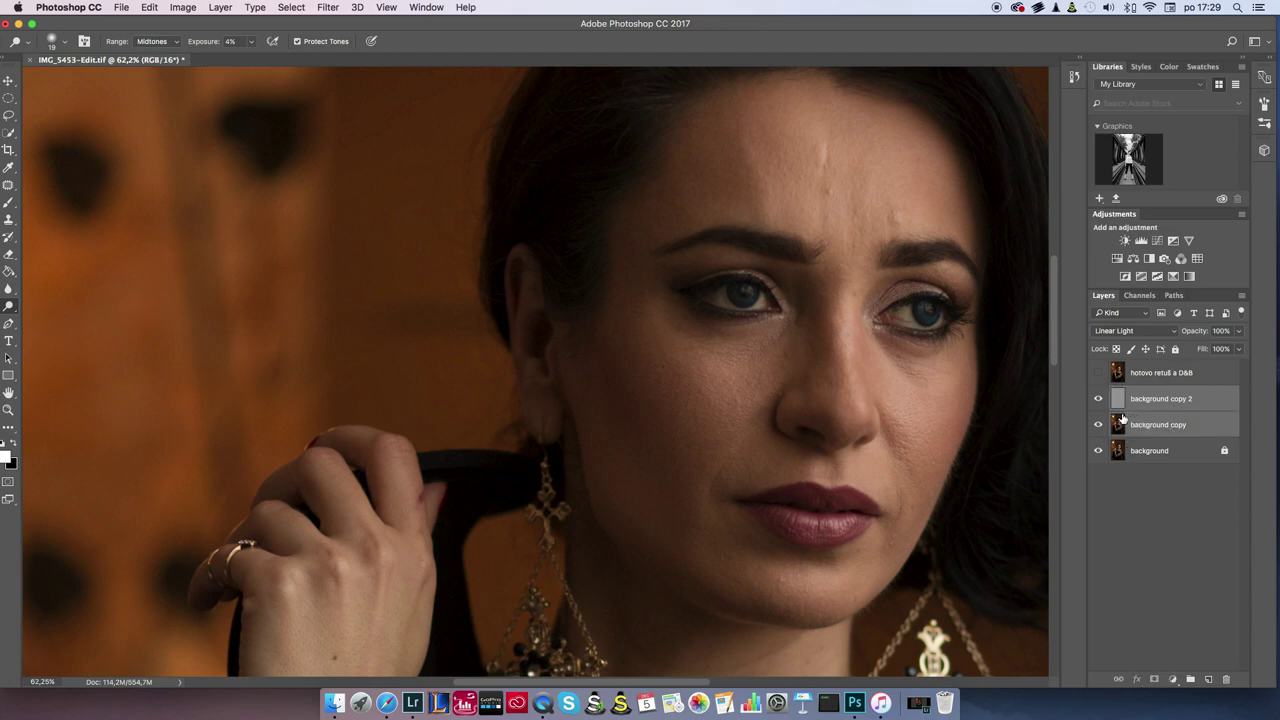
key("ctrl+g")
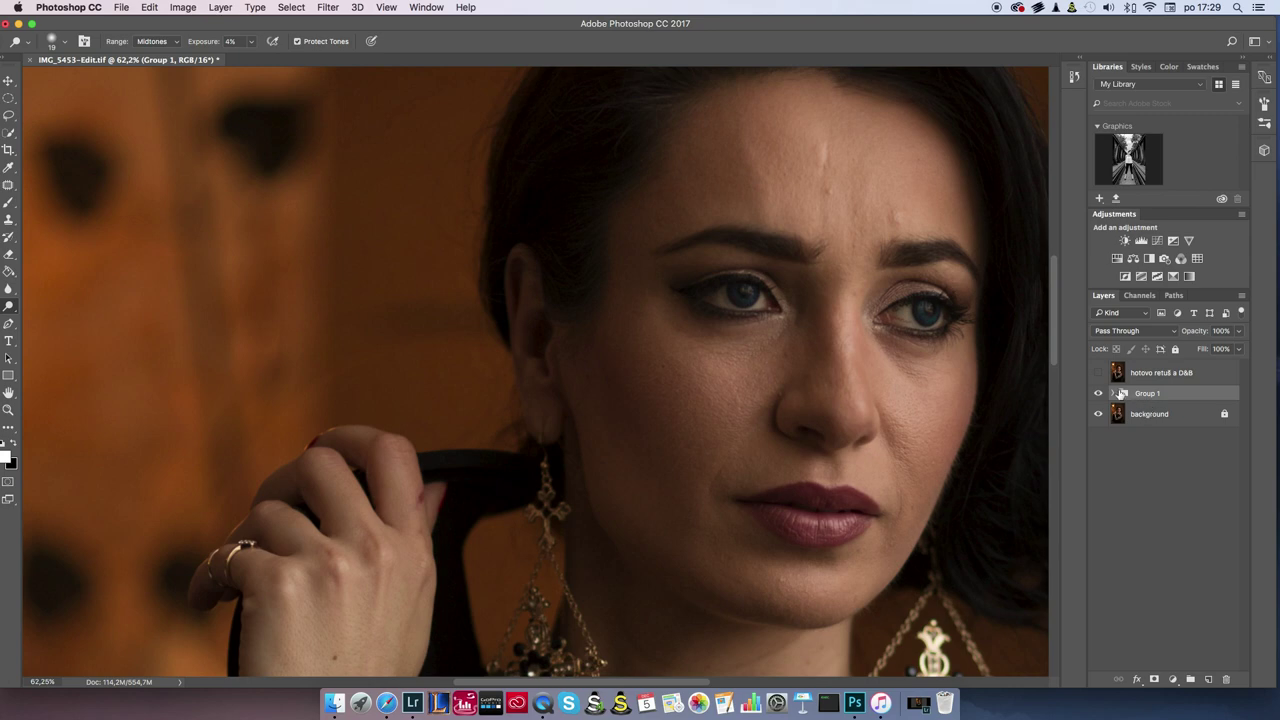
double_click(1147, 396)
type("FS")
key("Return")
left_click(1112, 393)
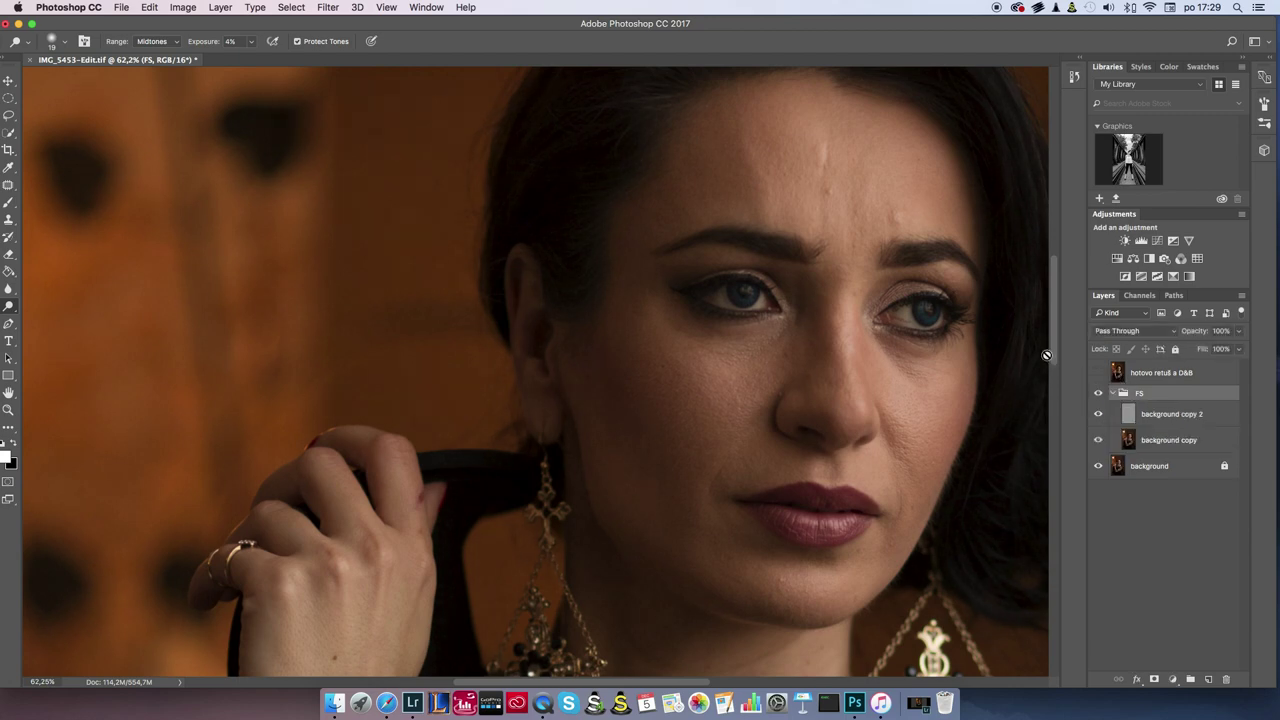
Dismiss the error from burning on the FS group and select background copy 2
left_click(849, 414)
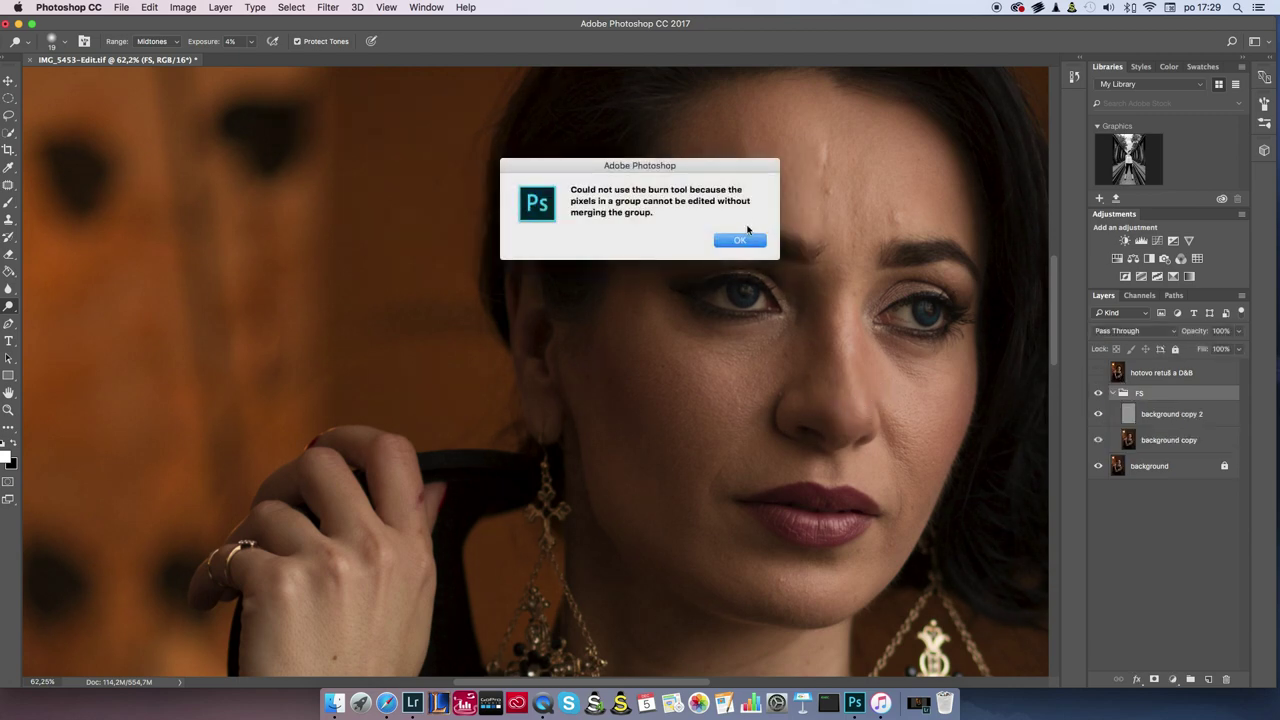
left_click(749, 240)
scroll(909, 309, "down", 3)
scroll(854, 345, "down", 5)
scroll(854, 345, "up", 2)
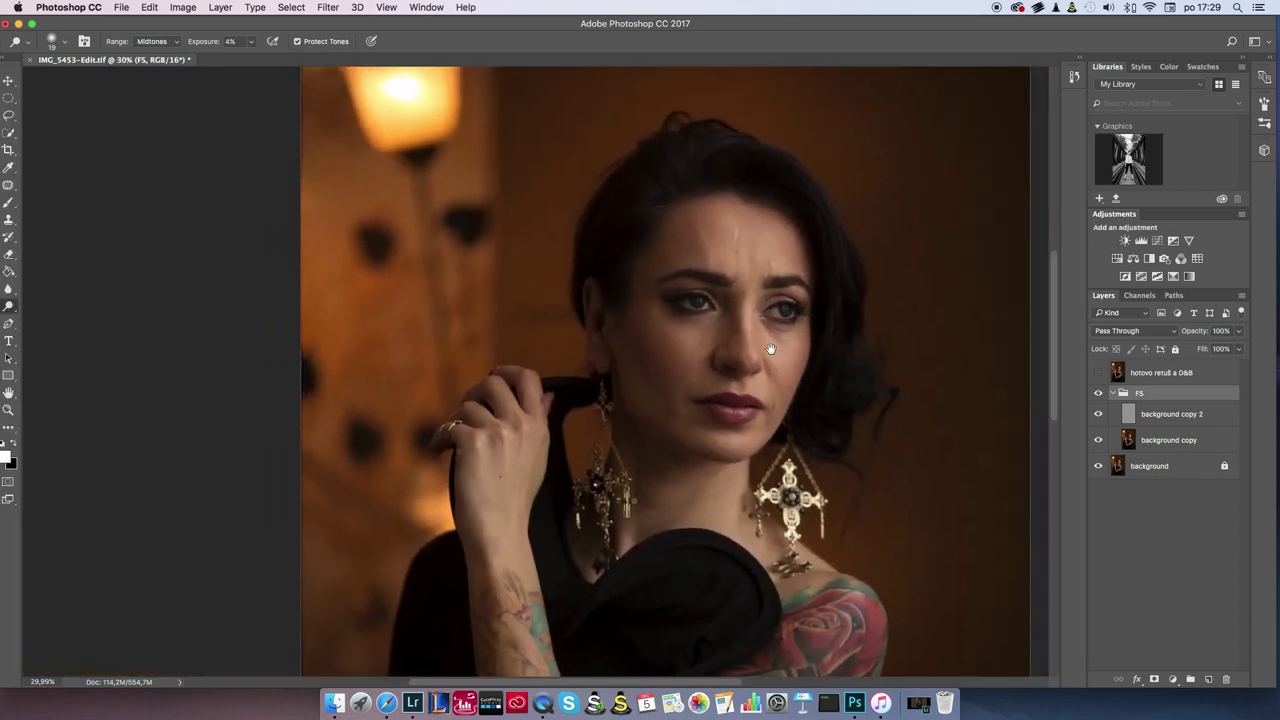
scroll(965, 357, "up", 3)
left_click(1173, 416)
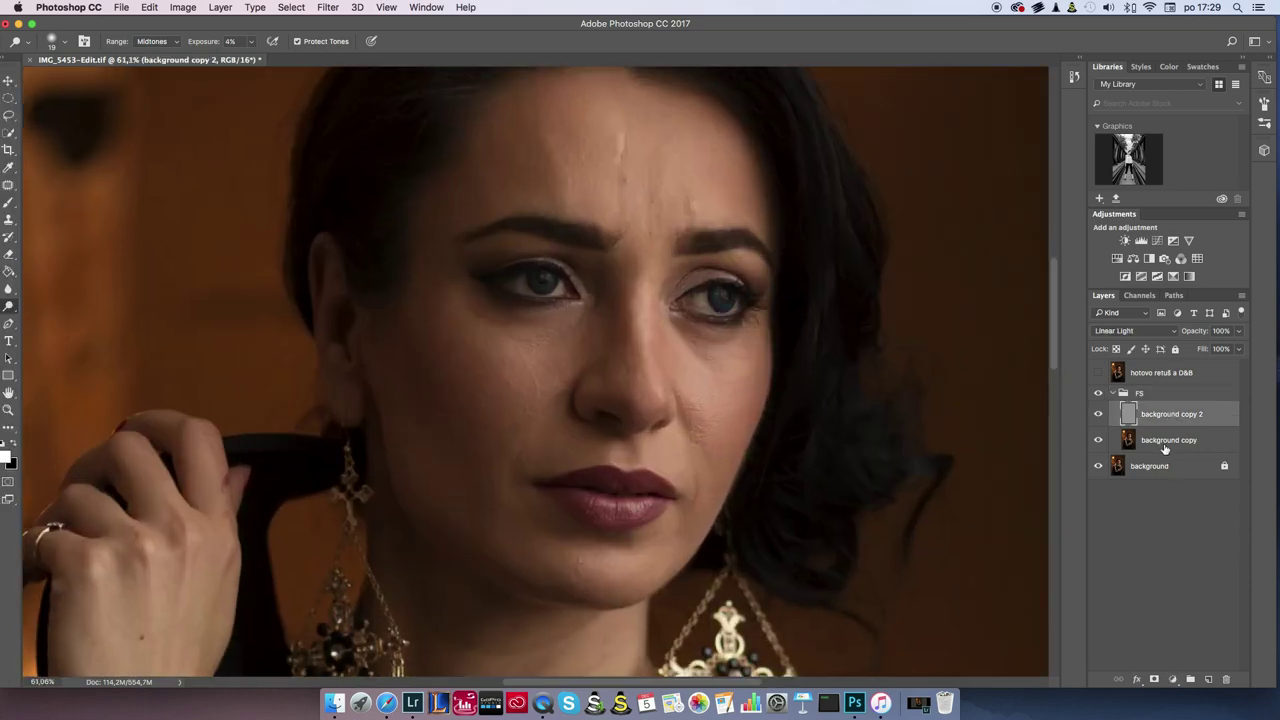
scroll(709, 245, "up", 1)
Compare the two copy layers, then select the background layer and the Patch tool
scroll(731, 291, "up", 1)
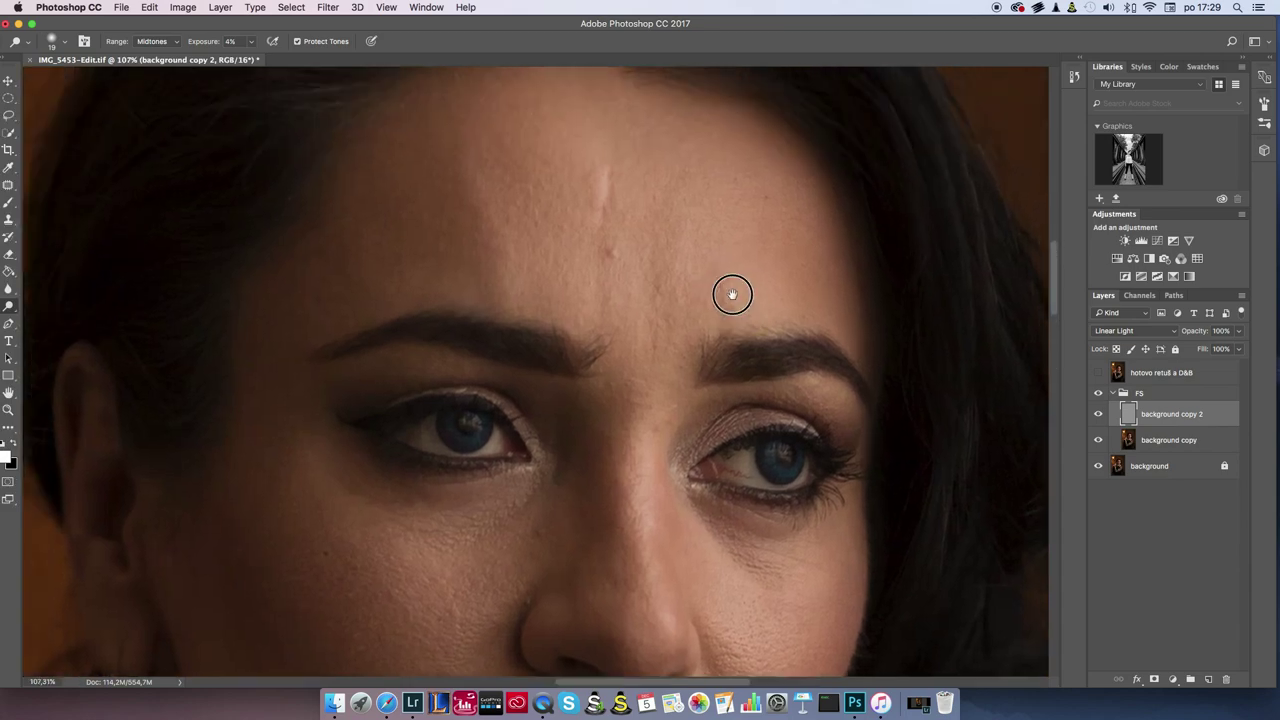
scroll(731, 291, "up", 1)
scroll(691, 263, "up", 1)
left_click(1161, 436)
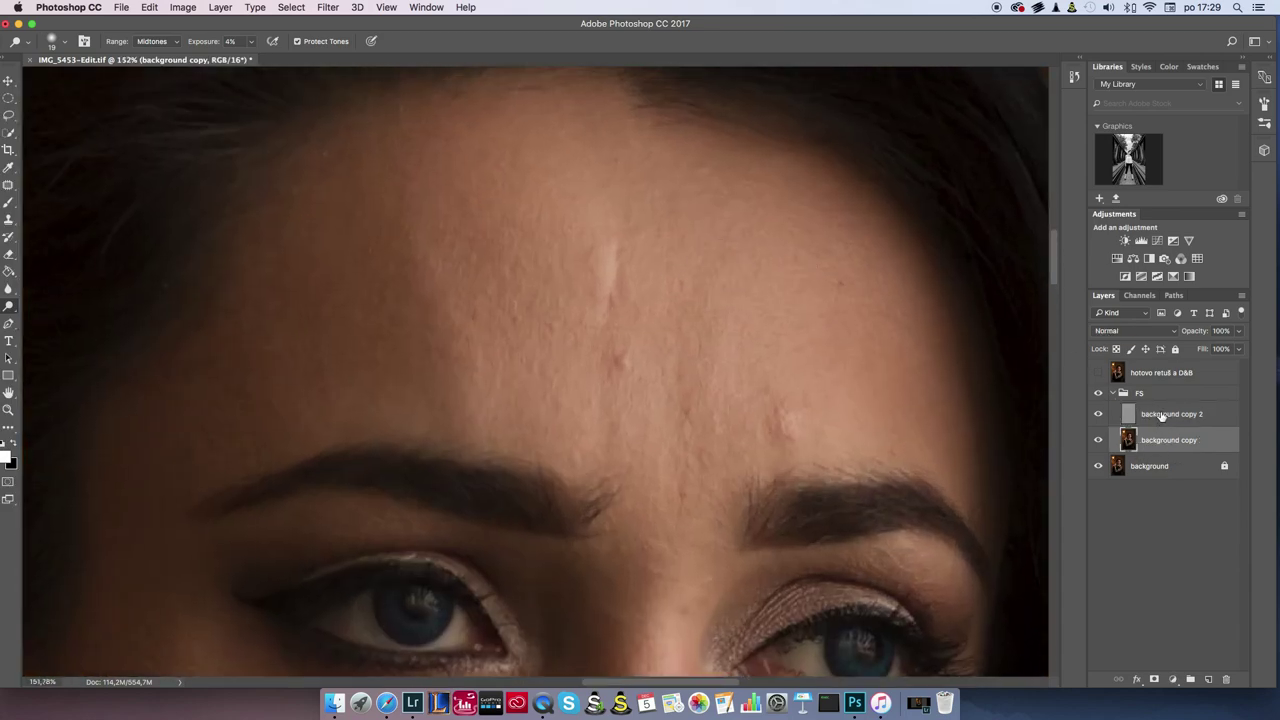
left_click(1160, 440)
left_click(1158, 421)
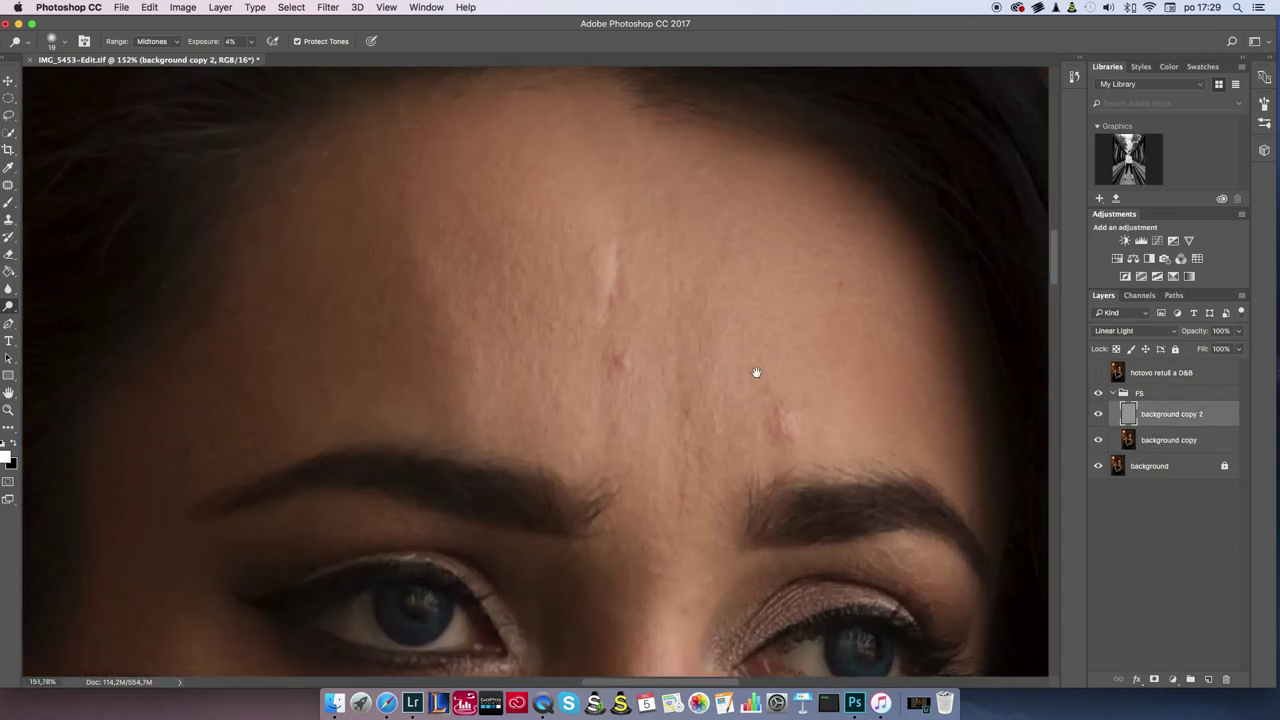
left_click_drag(756, 372, 689, 342)
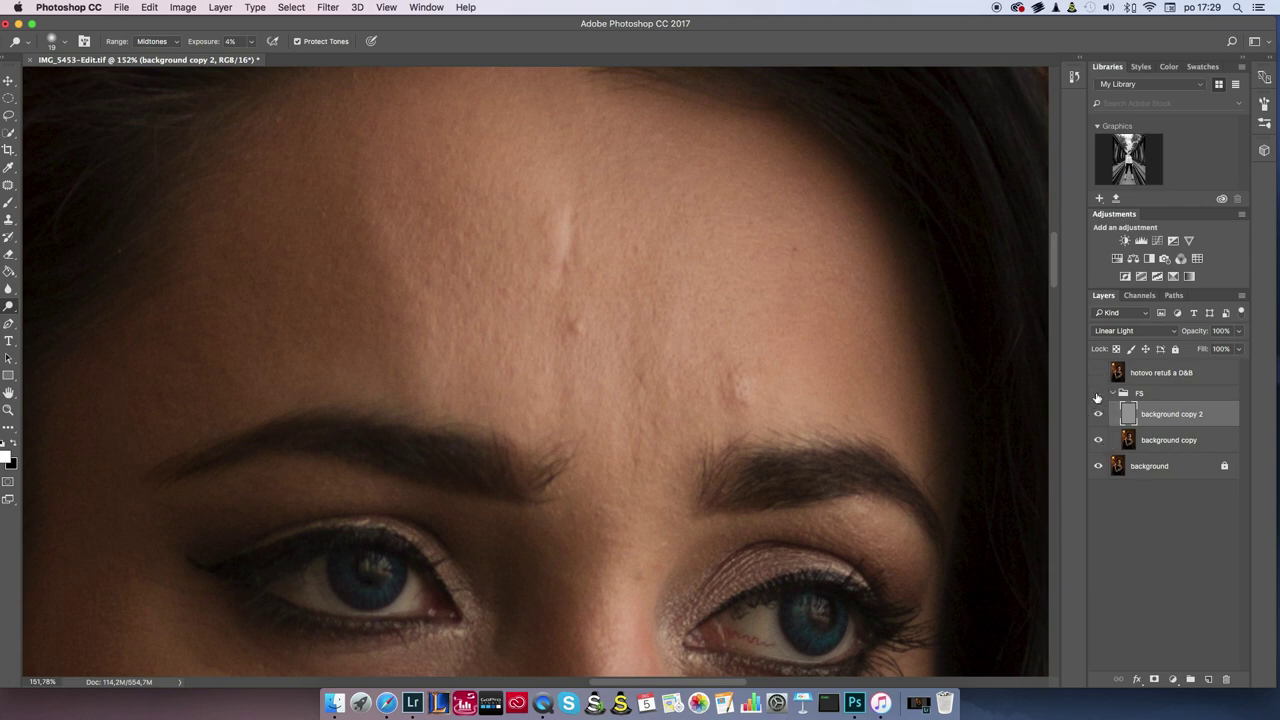
left_click(1157, 466)
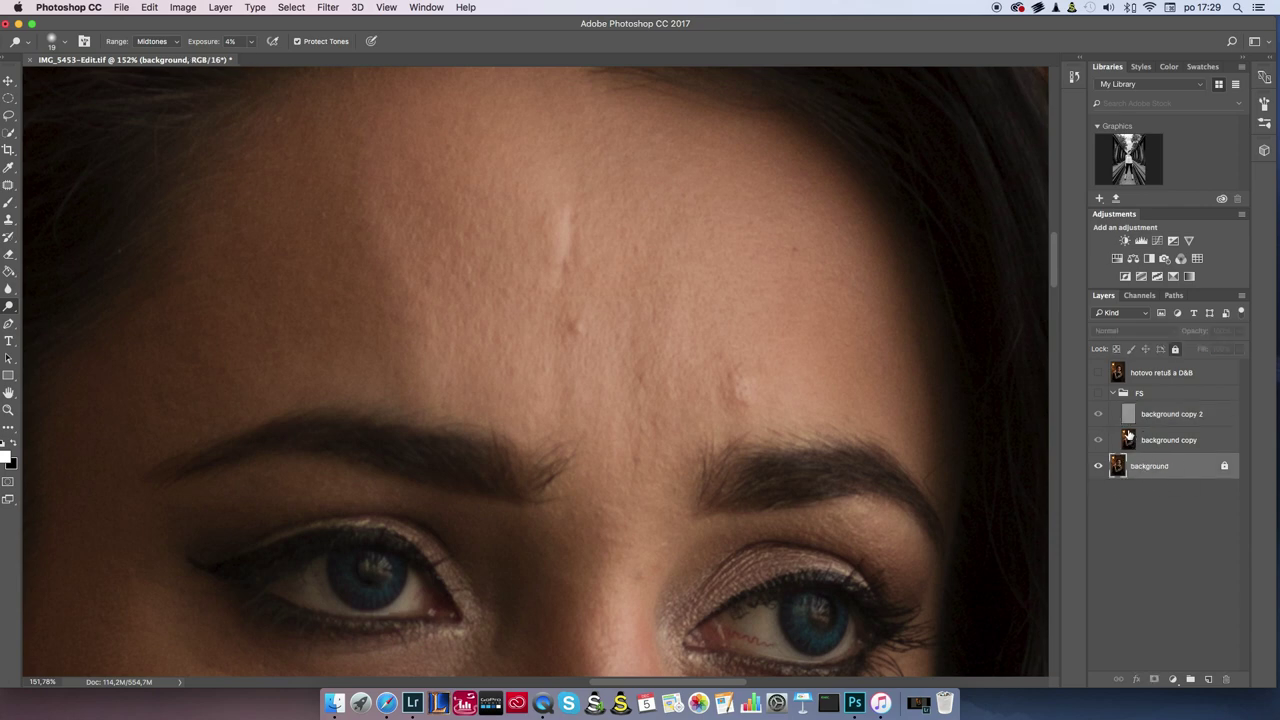
left_click(8, 185)
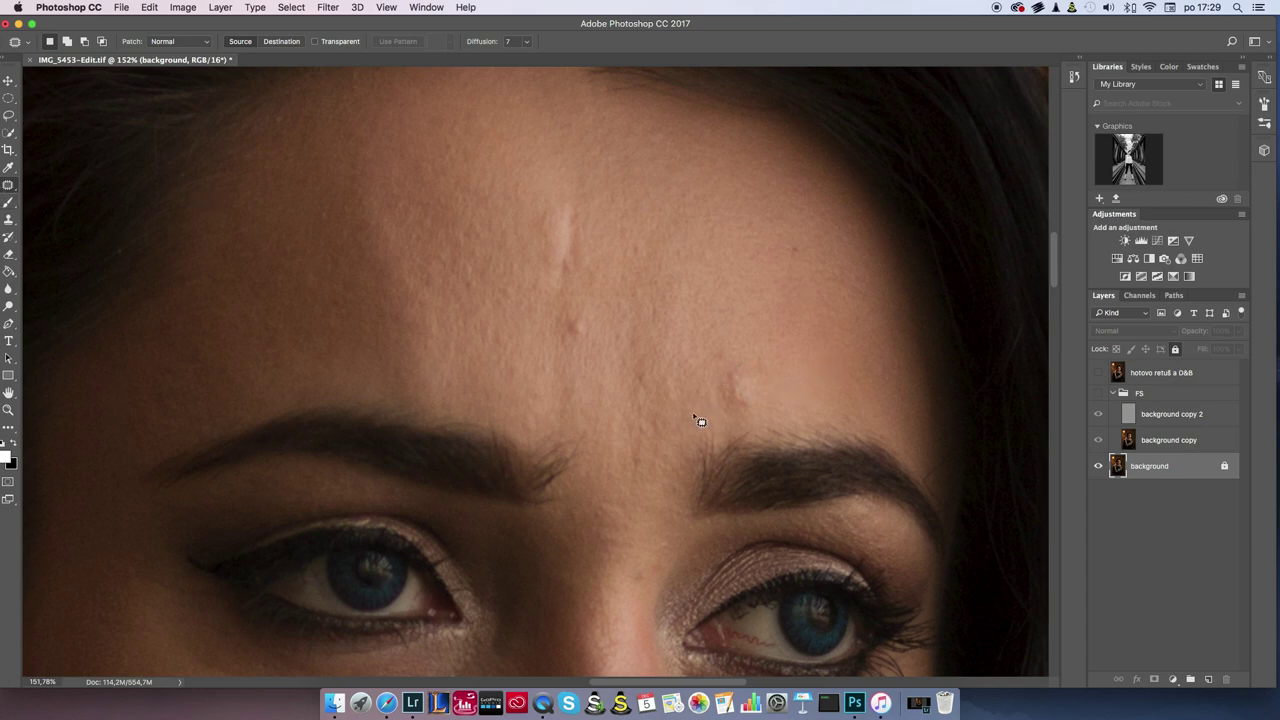
Outline a trial patch area on the nose bridge, then drop it
scroll(674, 376, "down", 3)
scroll(690, 385, "down", 1)
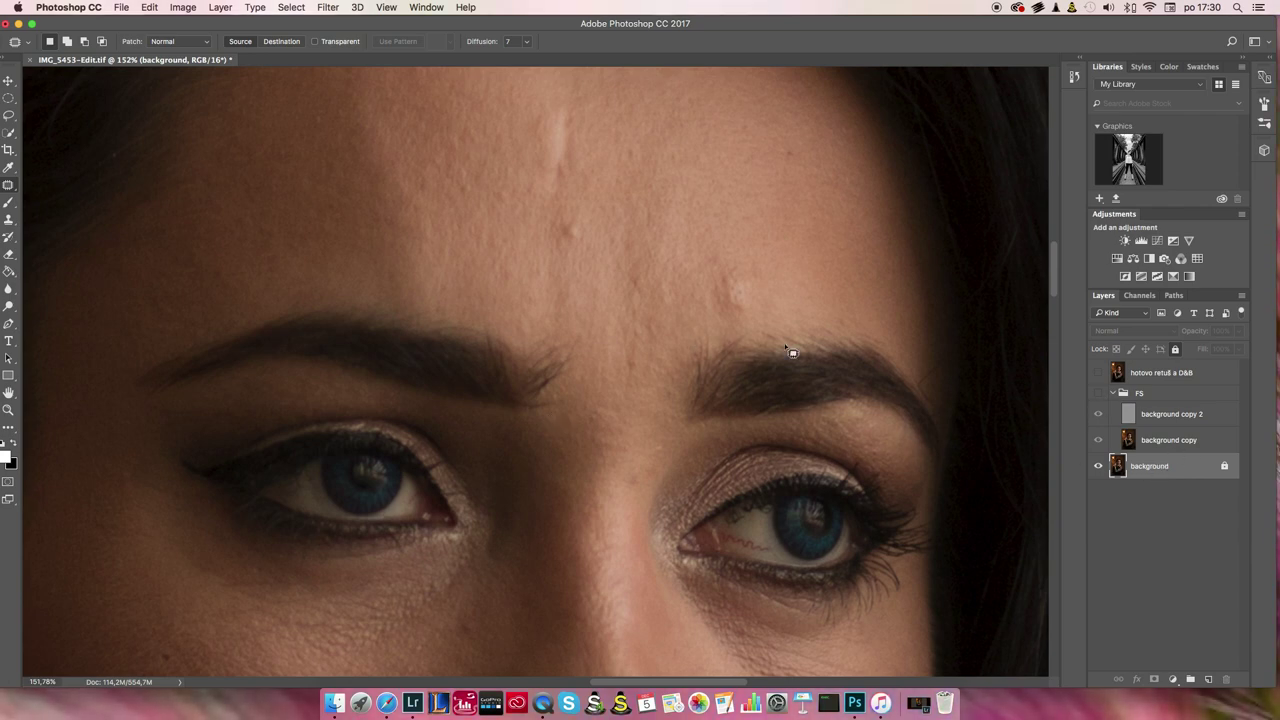
left_click(1149, 472)
left_click_drag(640, 444, 632, 446)
left_click(600, 532)
Select background copy and zoom onto the forehead
left_click(1162, 440)
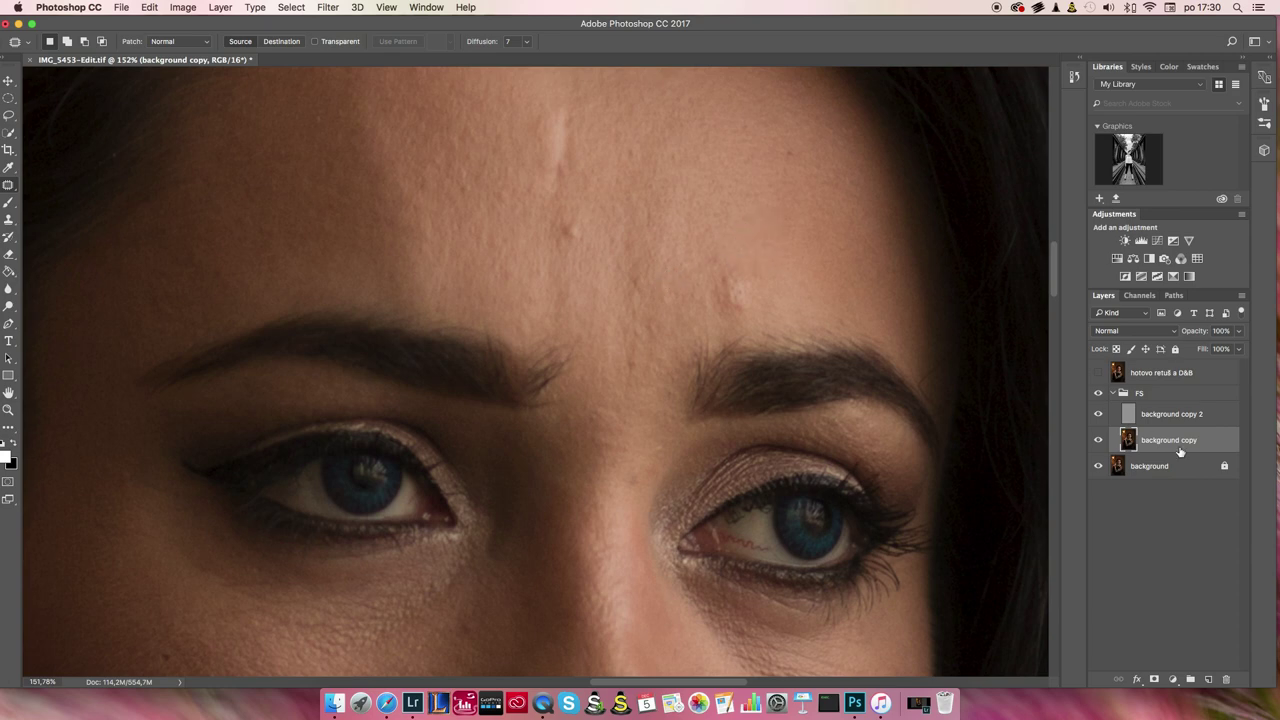
scroll(893, 297, "up", 2)
scroll(780, 297, "up", 2)
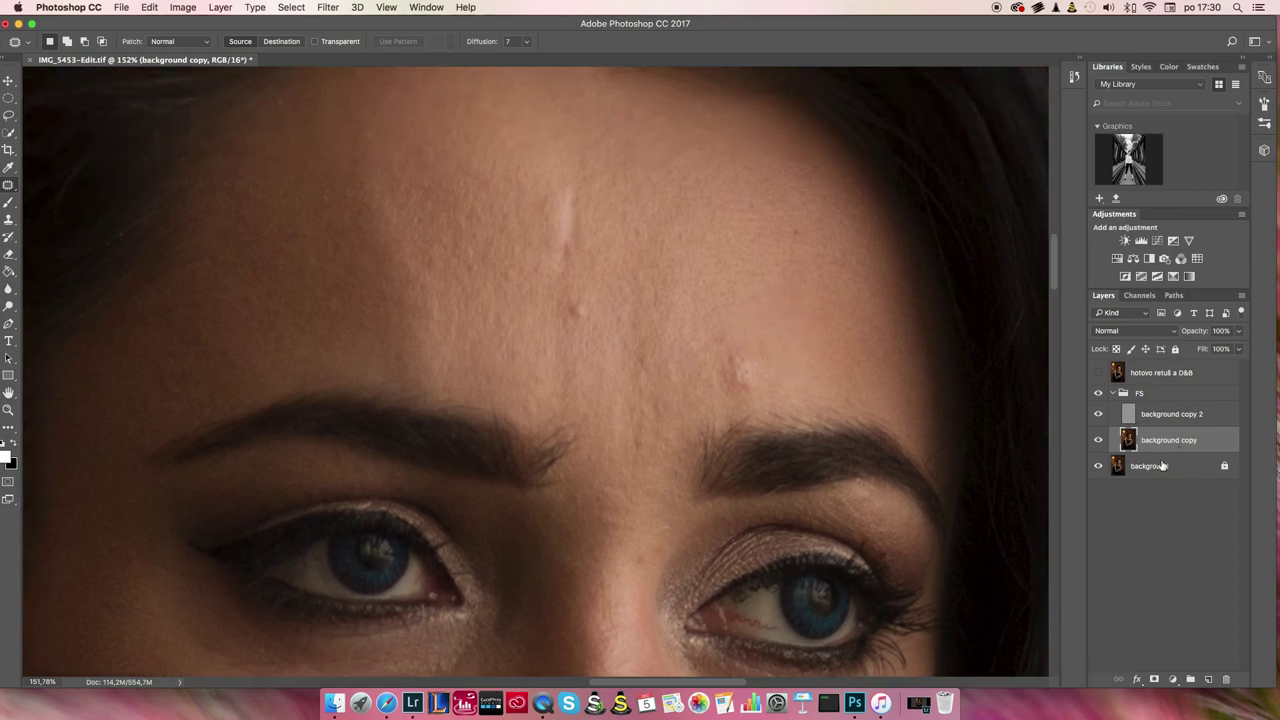
scroll(663, 300, "up", 3)
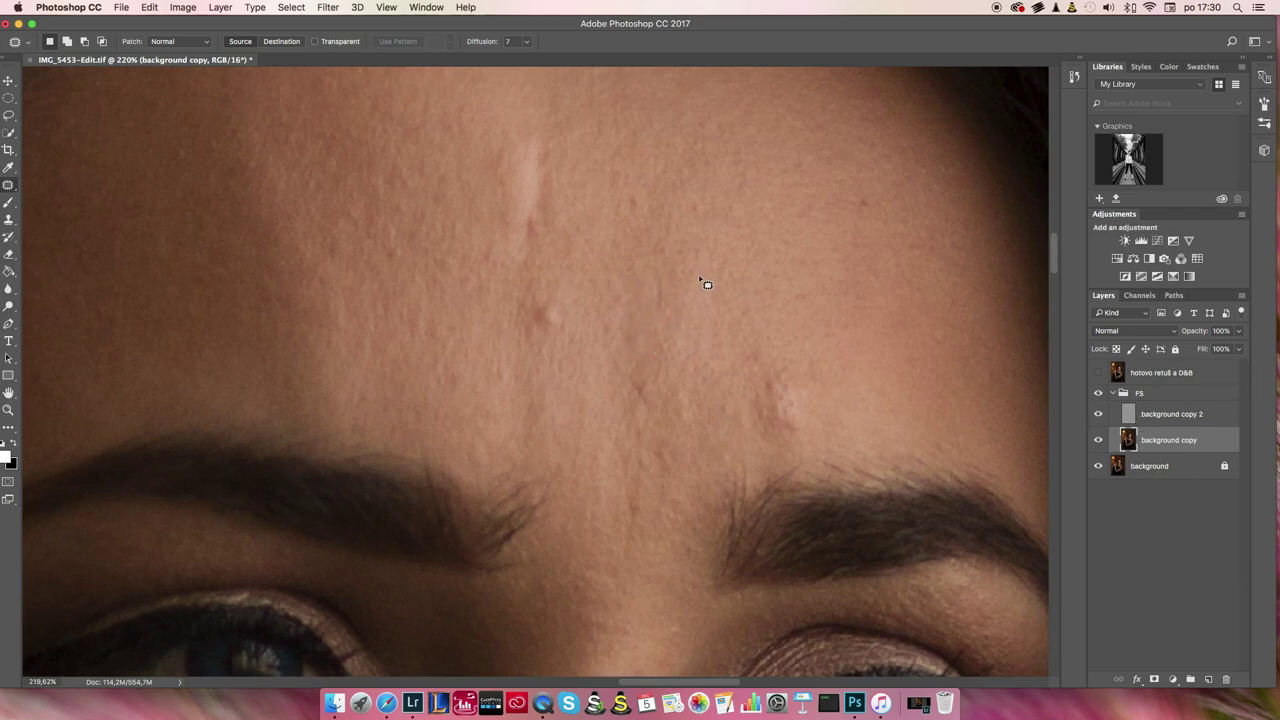
scroll(620, 274, "up", 2)
scroll(640, 285, "up", 2)
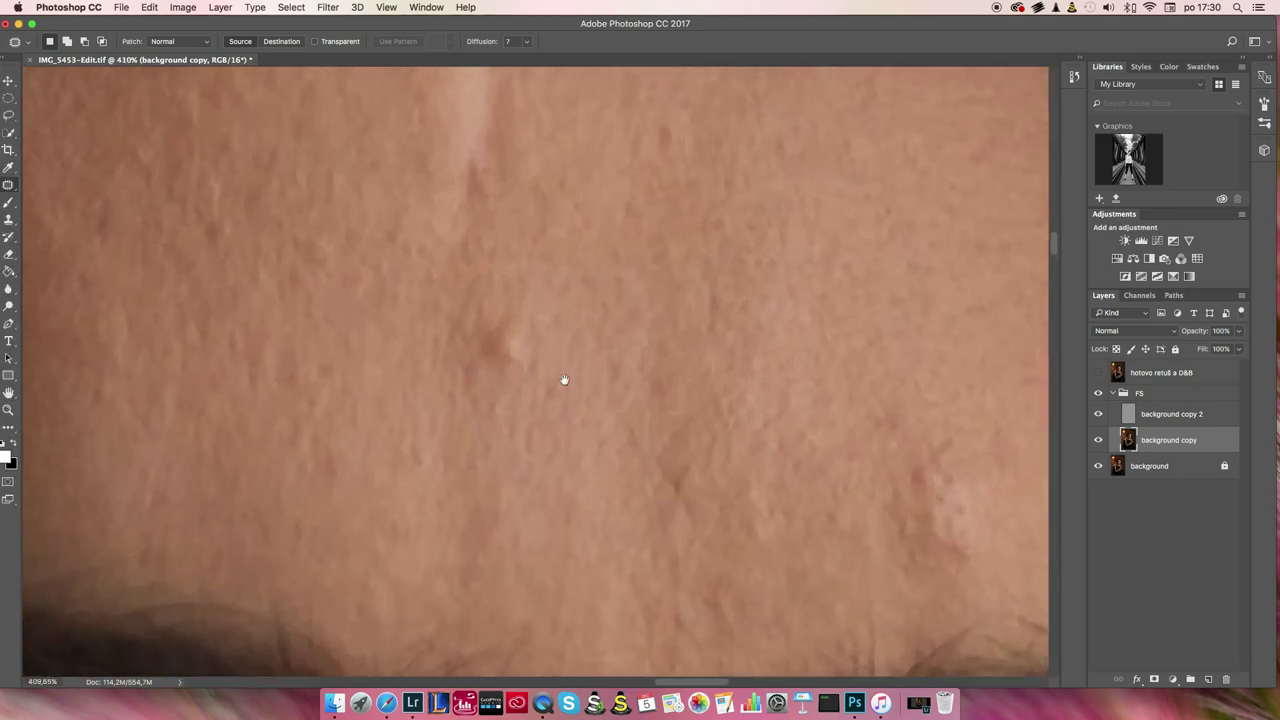
scroll(590, 350, "left", 3)
scroll(590, 350, "down", 1)
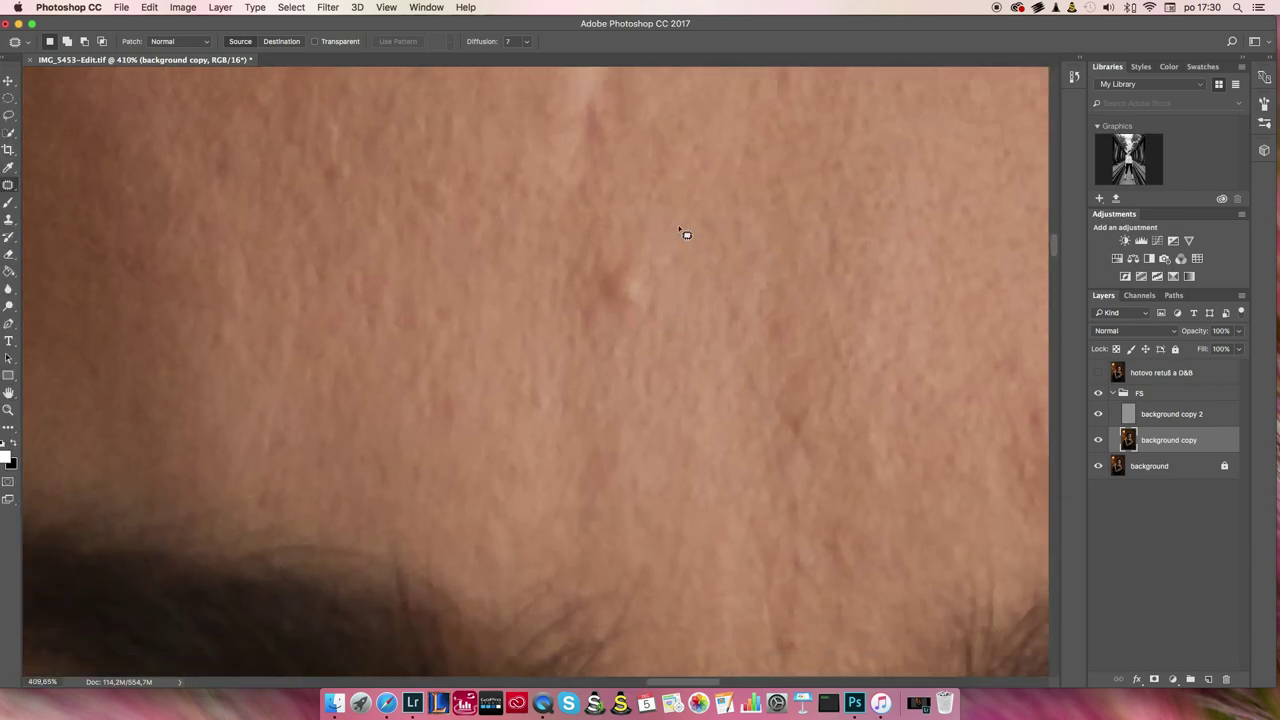
Patch the forehead bump with nearby clean skin and deselect
mouse_move(706, 208)
left_mouse_down()
mouse_move(748, 312)
mouse_move(680, 192)
left_mouse_up()
scroll(710, 340, "down", 3)
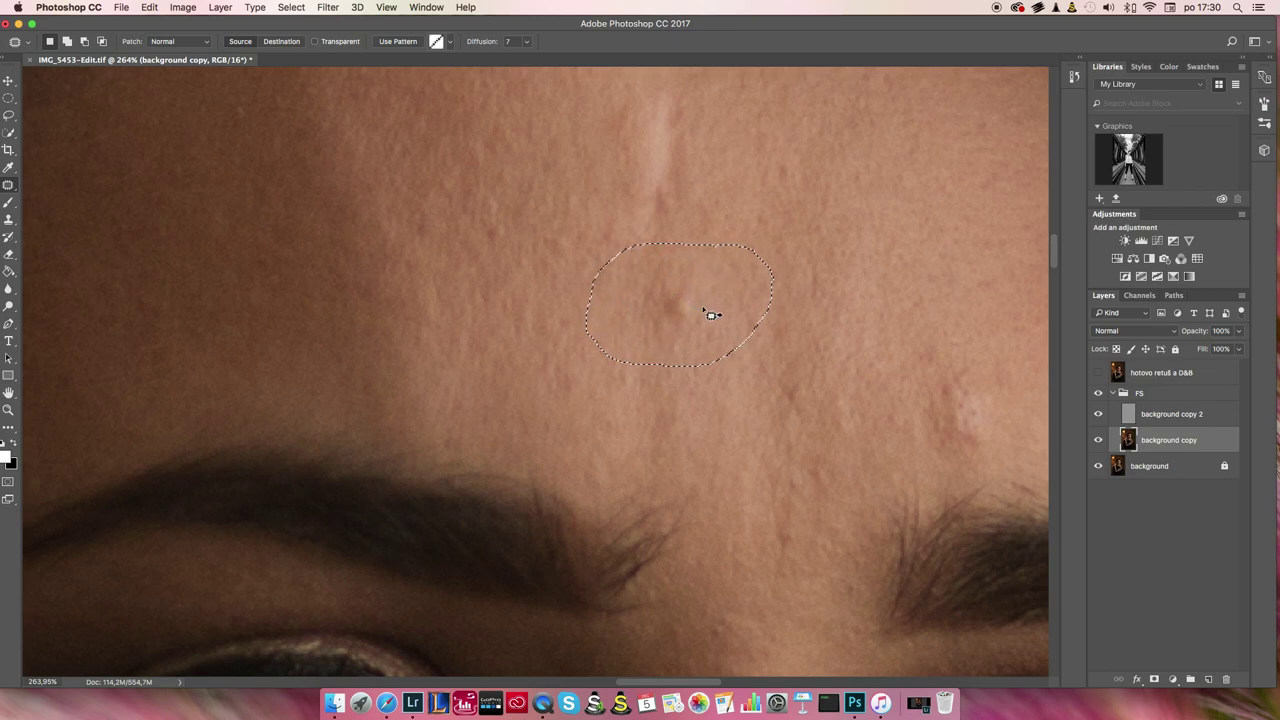
left_click_drag(690, 316, 525, 188)
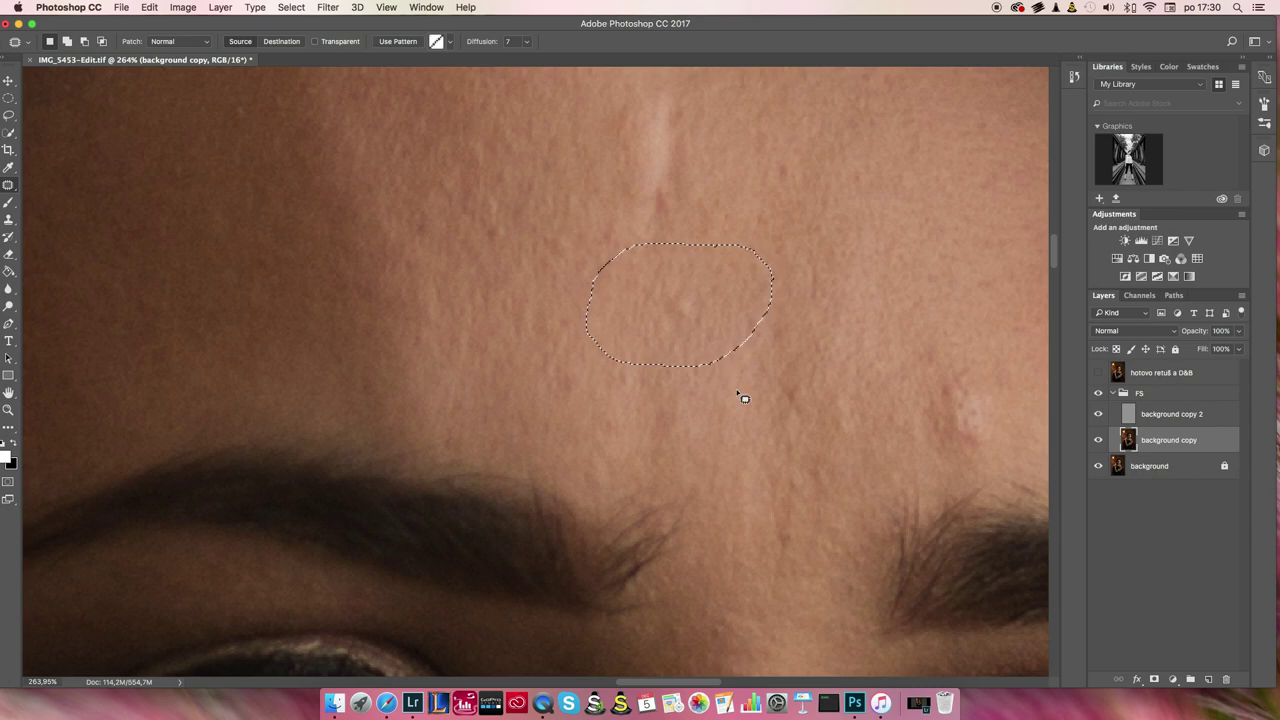
key("ctrl+d")
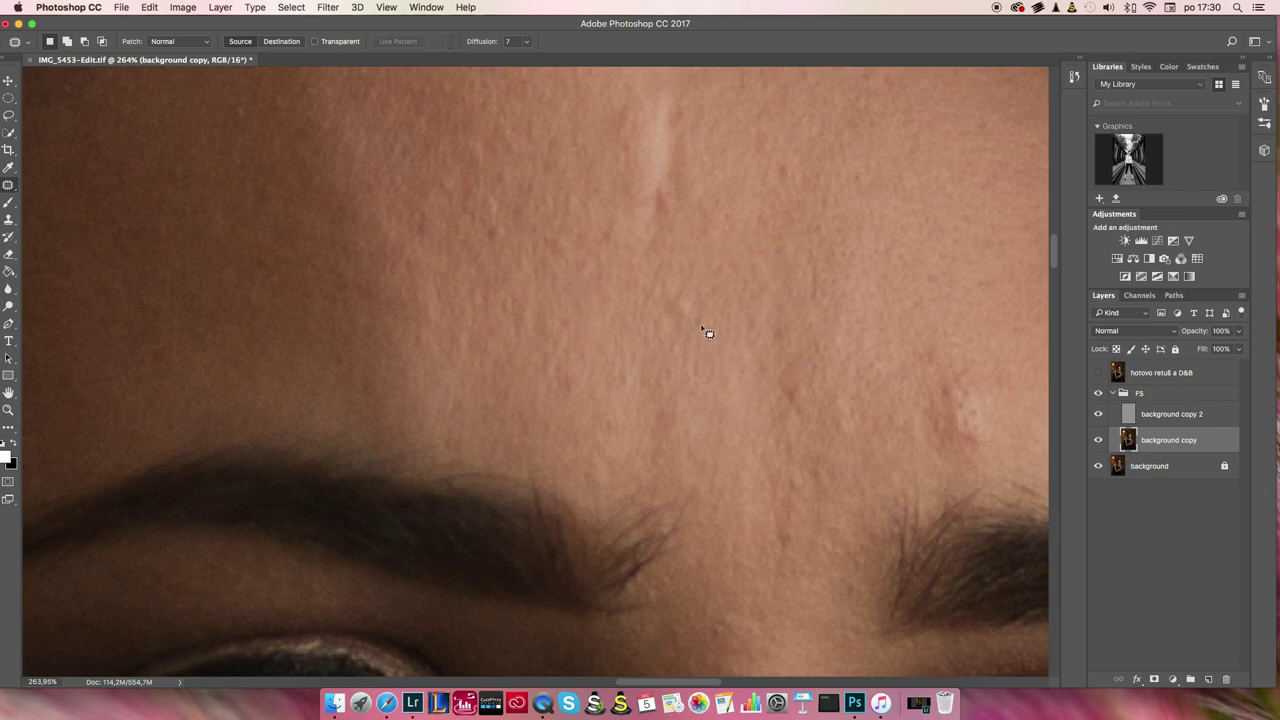
left_click_drag(696, 290, 723, 309)
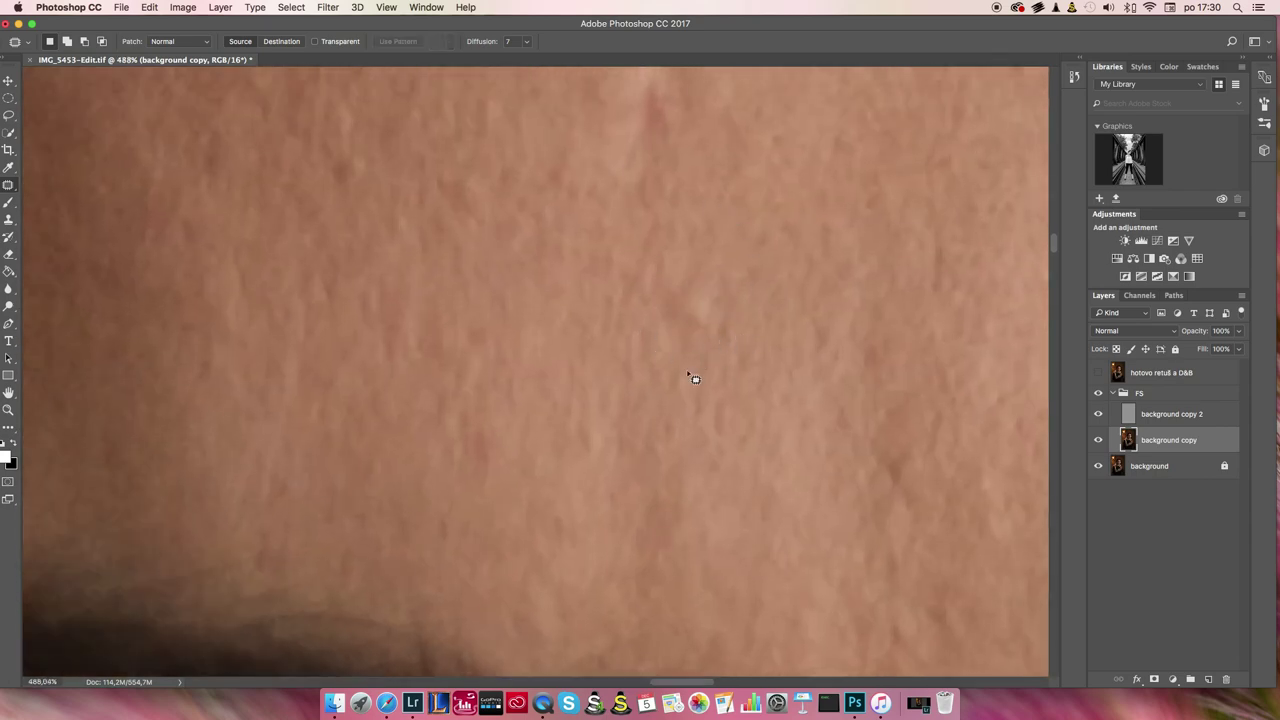
Select background copy 2 and outline a pale forehead blemish
left_click(1162, 414)
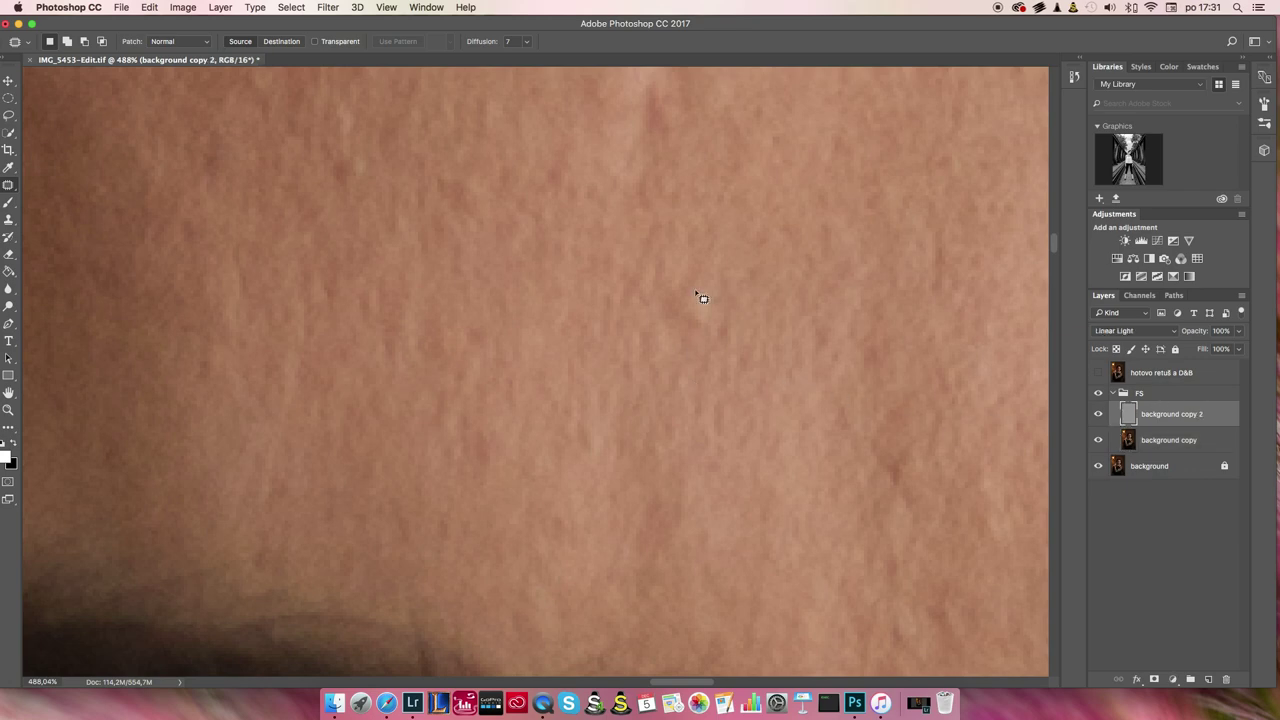
mouse_move(662, 320)
left_mouse_down()
mouse_move(680, 263)
mouse_move(729, 334)
mouse_move(796, 272)
left_mouse_up()
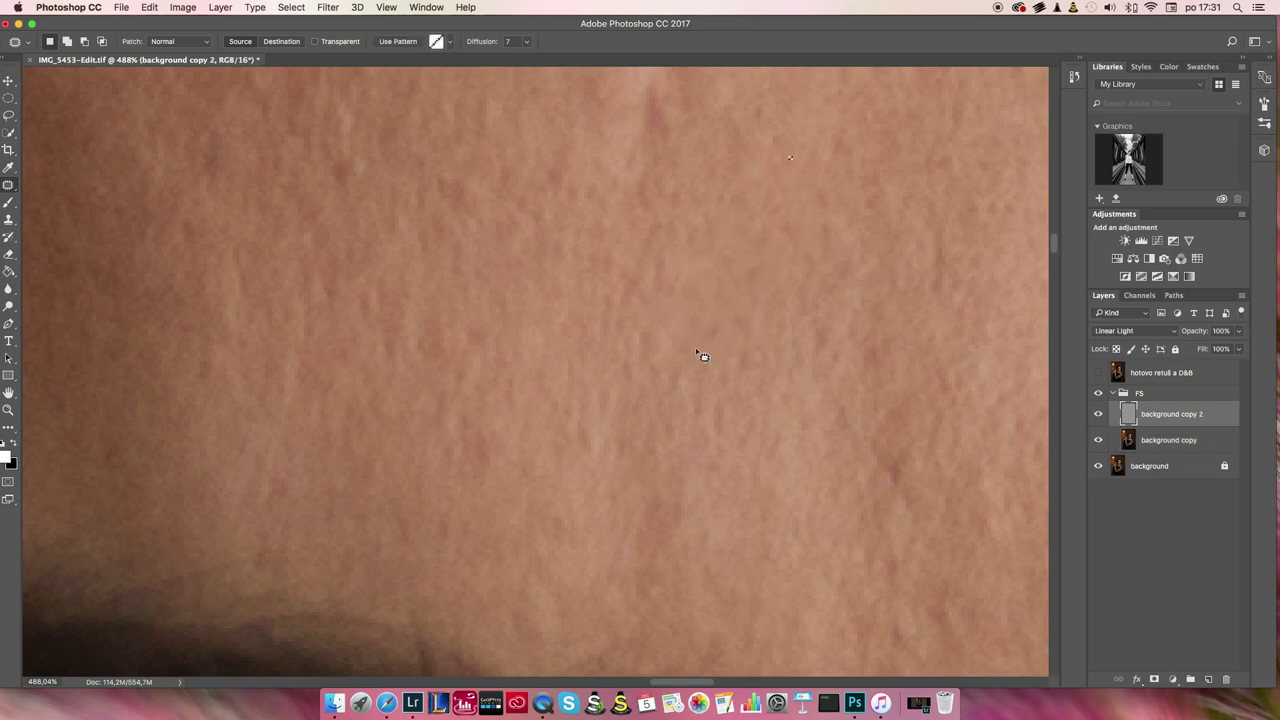
scroll(709, 374, "down", 5)
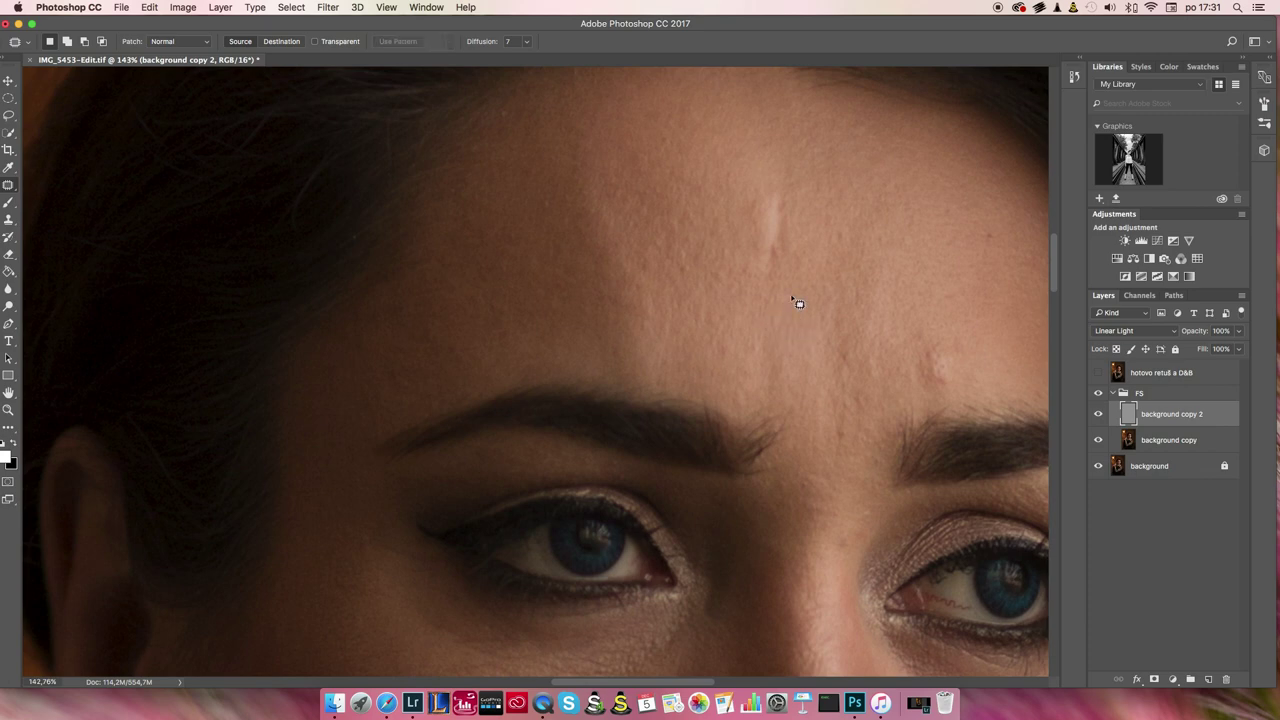
scroll(796, 303, "down", 2)
scroll(805, 303, "up", 4)
scroll(857, 240, "right", 2)
scroll(791, 337, "up", 3)
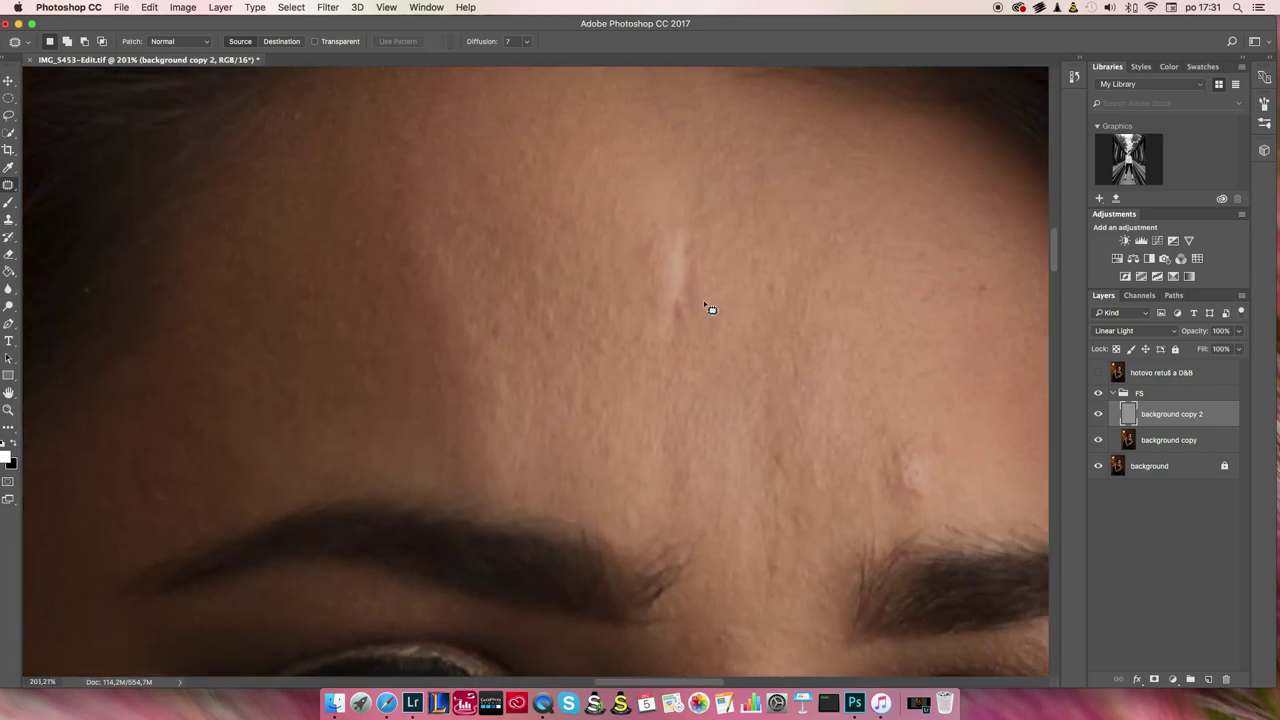
mouse_move(708, 306)
left_mouse_down()
mouse_move(671, 200)
mouse_move(600, 240)
left_mouse_up()
On background copy, patch a forehead blemish with clean skin and outline another spot
left_click(1168, 440)
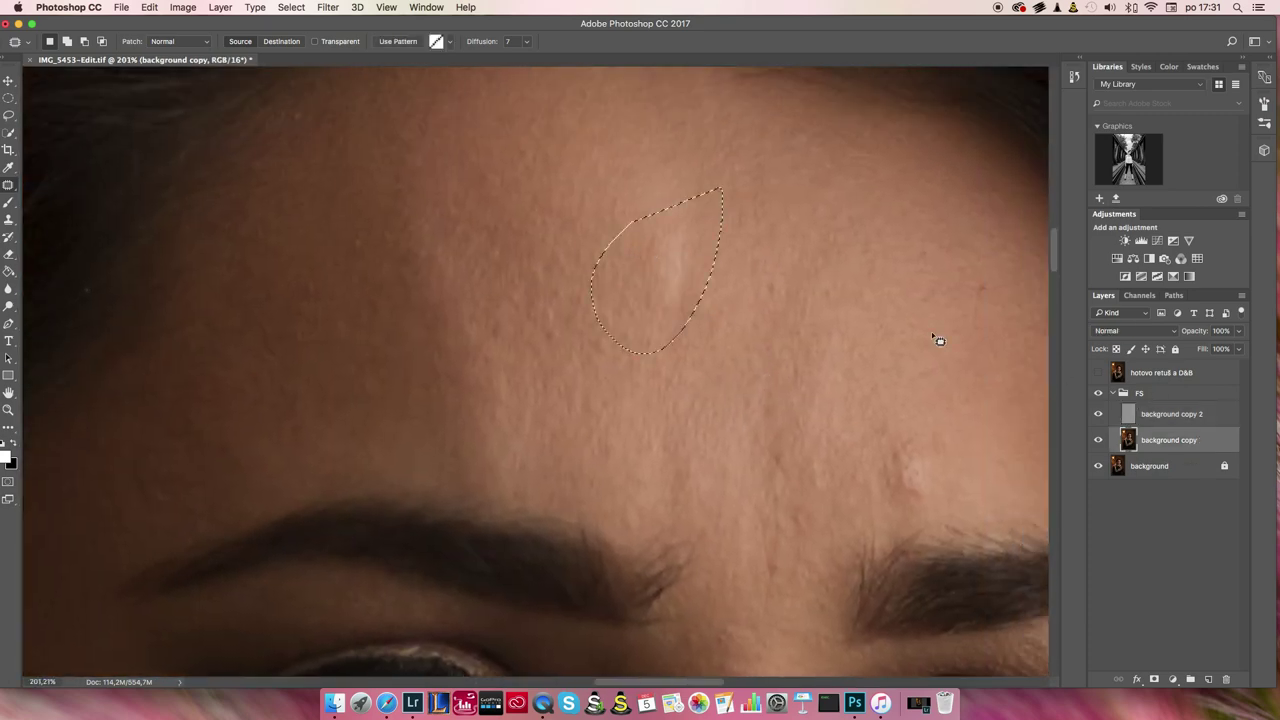
key("ctrl+d")
mouse_move(706, 195)
left_mouse_down()
mouse_move(631, 230)
mouse_move(618, 300)
left_mouse_up()
left_click_drag(665, 280, 748, 363)
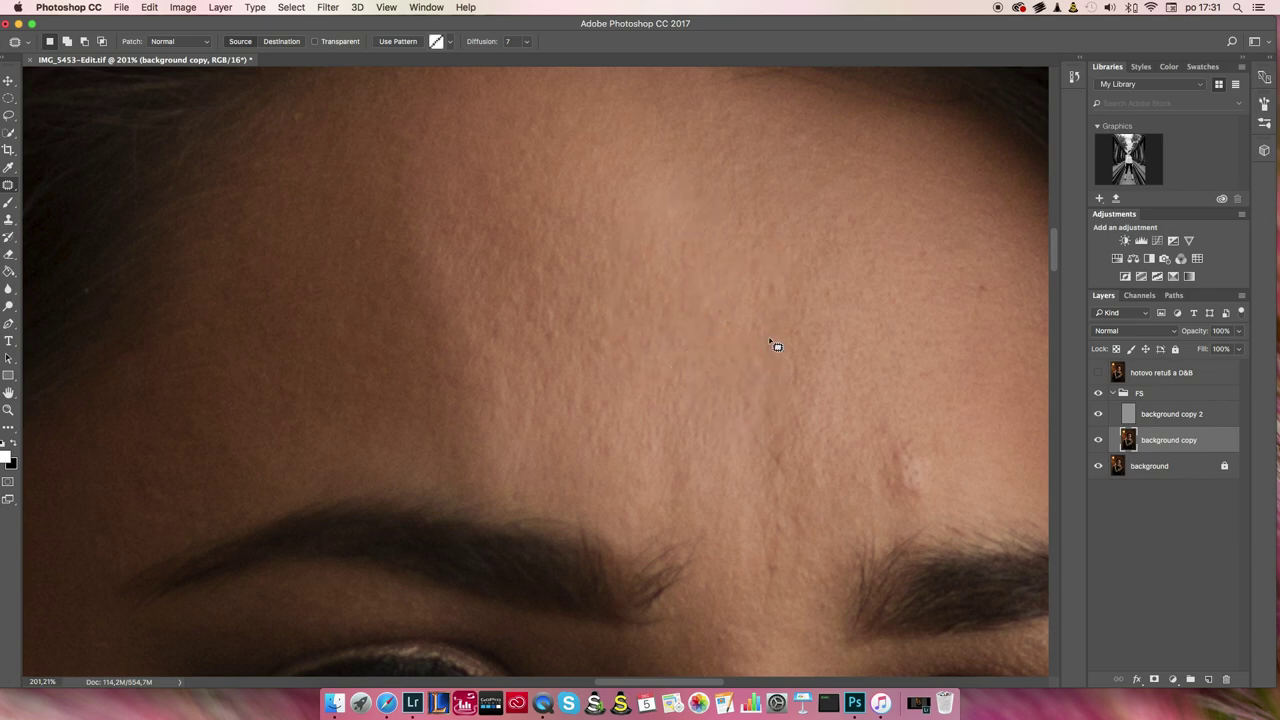
key("ctrl+d")
mouse_move(737, 283)
left_mouse_down()
mouse_move(836, 293)
mouse_move(920, 486)
left_mouse_up()
key("ctrl+d")
Back on background copy 2, patch textured forehead spots with clean skin texture
scroll(1012, 373, "right", 3)
left_click(1150, 420)
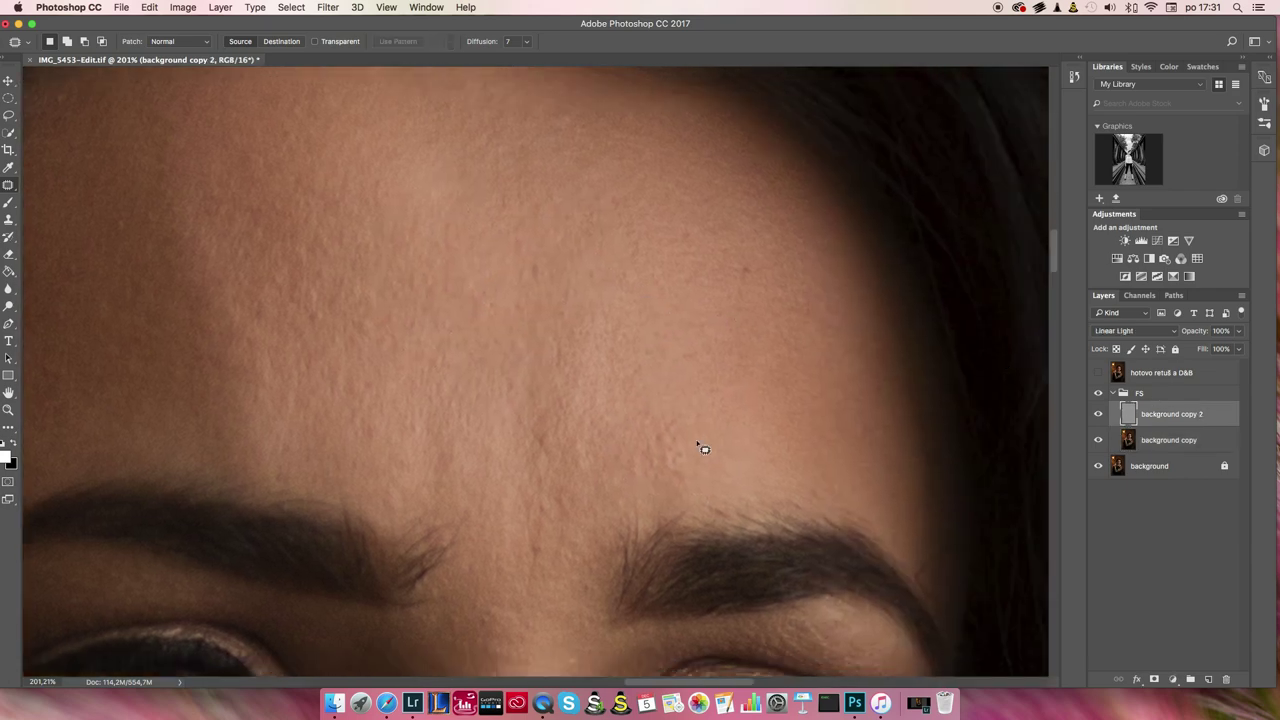
mouse_move(642, 432)
left_mouse_down()
mouse_move(680, 455)
mouse_move(720, 372)
left_mouse_up()
left_click_drag(645, 461, 663, 466)
mouse_move(744, 310)
left_mouse_down()
mouse_move(543, 266)
mouse_move(703, 238)
mouse_move(694, 289)
left_mouse_up()
Patch more spots above the brows, right side and upper forehead, then deselect
mouse_move(517, 437)
left_mouse_down()
mouse_move(594, 491)
mouse_move(593, 476)
mouse_move(546, 498)
left_mouse_up()
mouse_move(618, 462)
left_mouse_down()
mouse_move(625, 400)
mouse_move(686, 437)
mouse_move(778, 462)
mouse_move(745, 440)
mouse_move(875, 423)
left_mouse_up()
mouse_move(805, 290)
left_mouse_down()
mouse_move(808, 330)
mouse_move(828, 337)
left_mouse_up()
left_click_drag(745, 235, 760, 274)
mouse_move(657, 186)
left_mouse_down()
mouse_move(640, 230)
mouse_move(628, 222)
mouse_move(698, 299)
left_mouse_up()
key("ctrl+d")
scroll(603, 237, "down", 3)
scroll(610, 240, "down", 2)
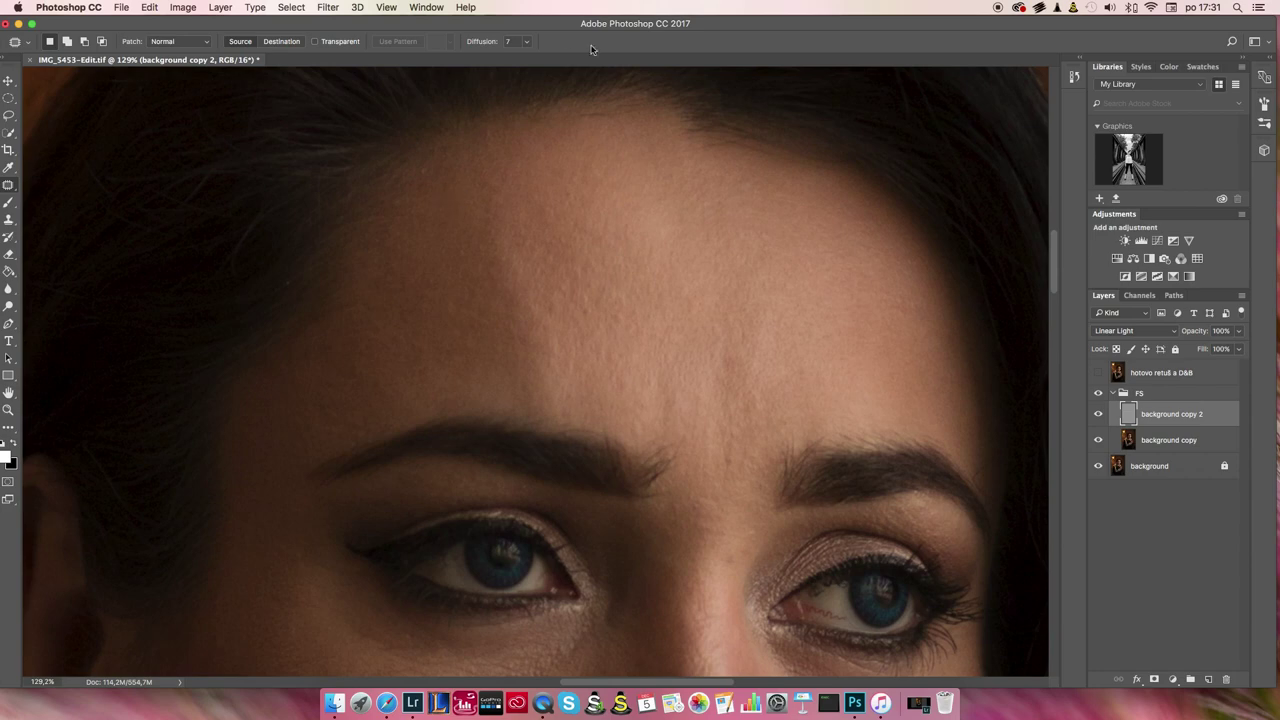
On the background copy layer, patch an uneven forehead area with smoother skin below it
left_click(1149, 448)
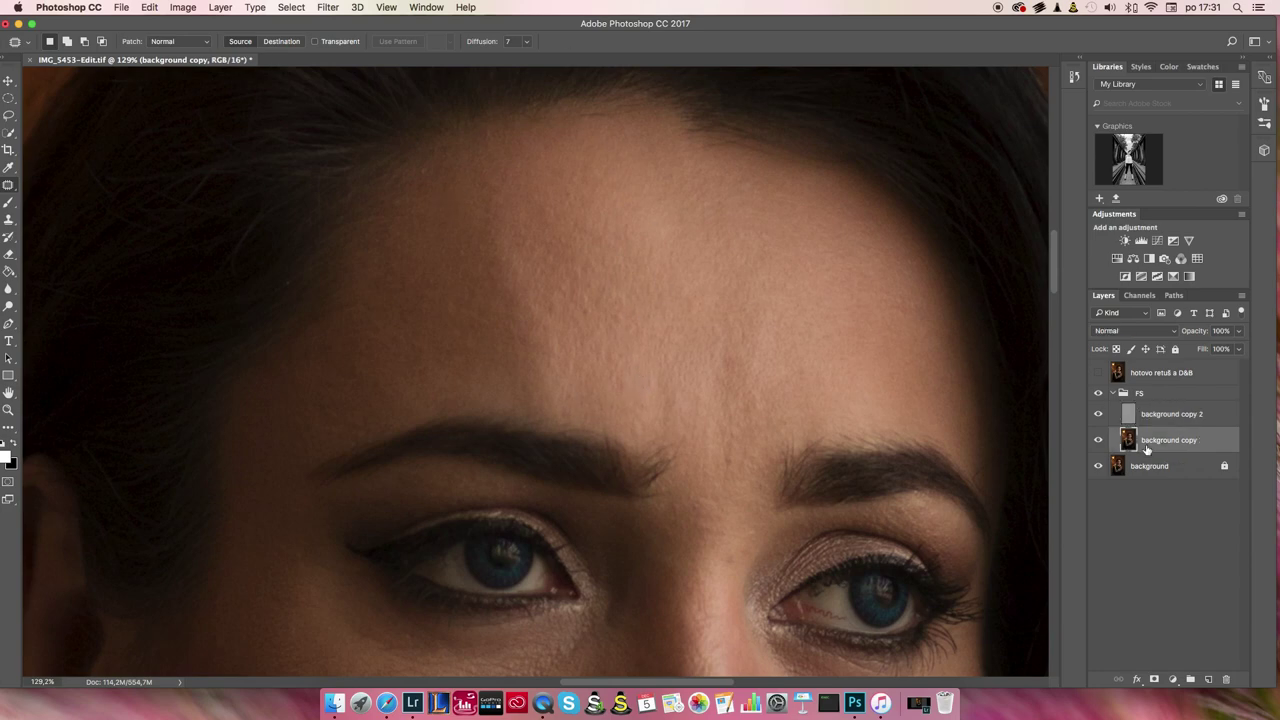
scroll(577, 266, "up", 3)
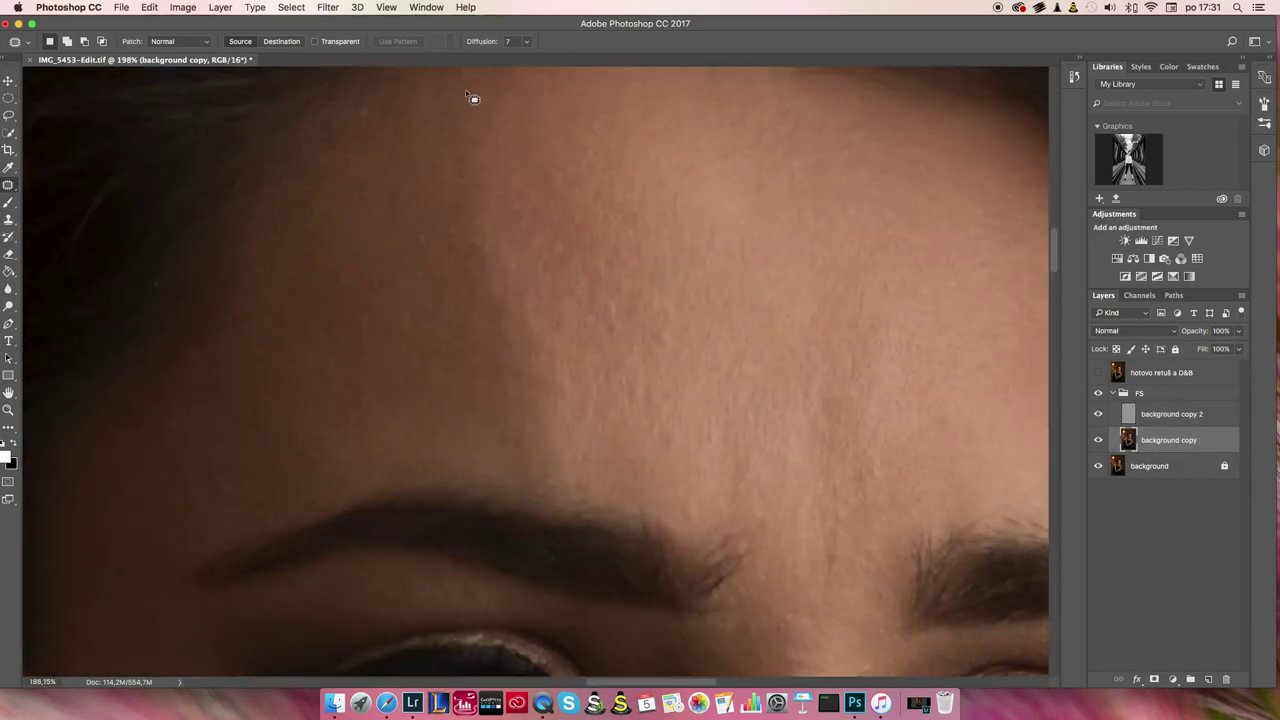
scroll(553, 300, "down", 5)
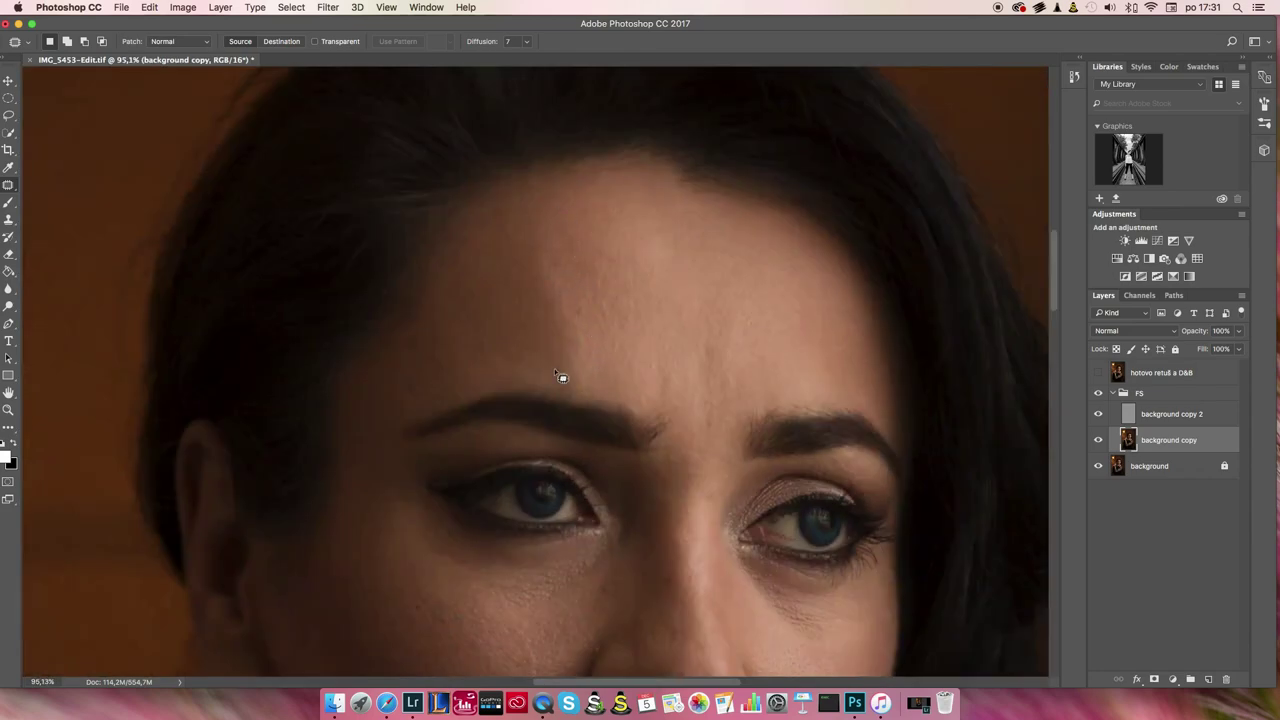
scroll(555, 255, "up", 2)
scroll(575, 255, "up", 1)
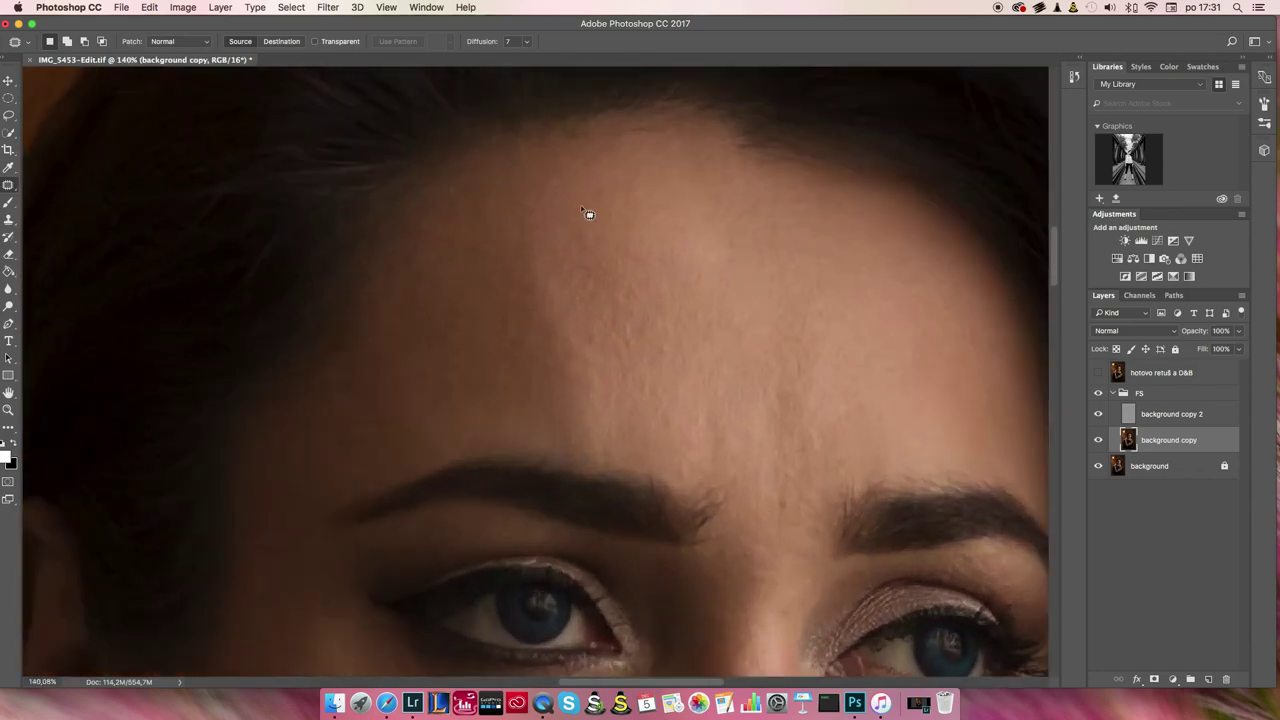
mouse_move(552, 160)
left_mouse_down()
mouse_move(486, 258)
mouse_move(548, 172)
left_mouse_up()
mouse_move(543, 331)
left_mouse_down()
mouse_move(486, 343)
mouse_move(545, 340)
left_mouse_up()
key("ctrl+d")
Patch three more blotchy forehead areas, including the middle, with nearby smoother skin
left_click_drag(590, 410, 457, 409)
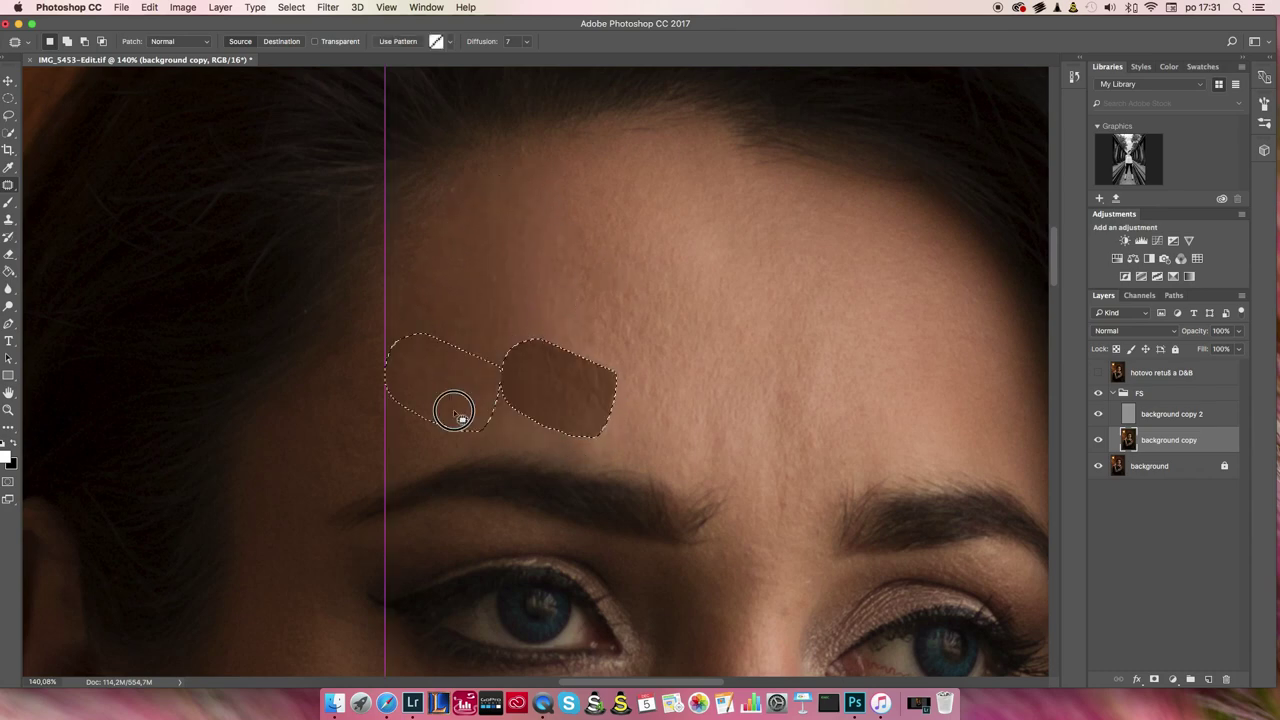
key("ctrl+d")
mouse_move(545, 205)
left_mouse_down()
mouse_move(591, 420)
mouse_move(545, 210)
left_mouse_up()
left_click_drag(580, 330, 629, 371)
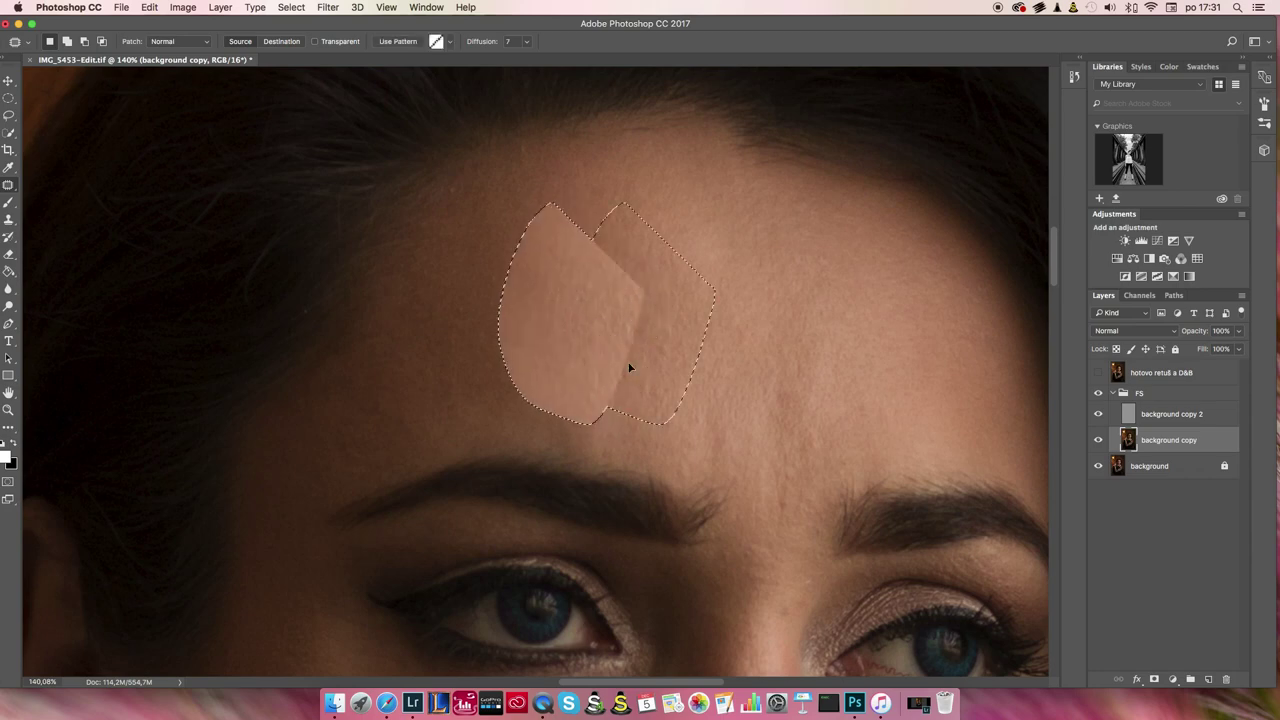
key("ctrl+d")
left_click(623, 301, "alt")
left_click_drag(518, 310, 600, 387)
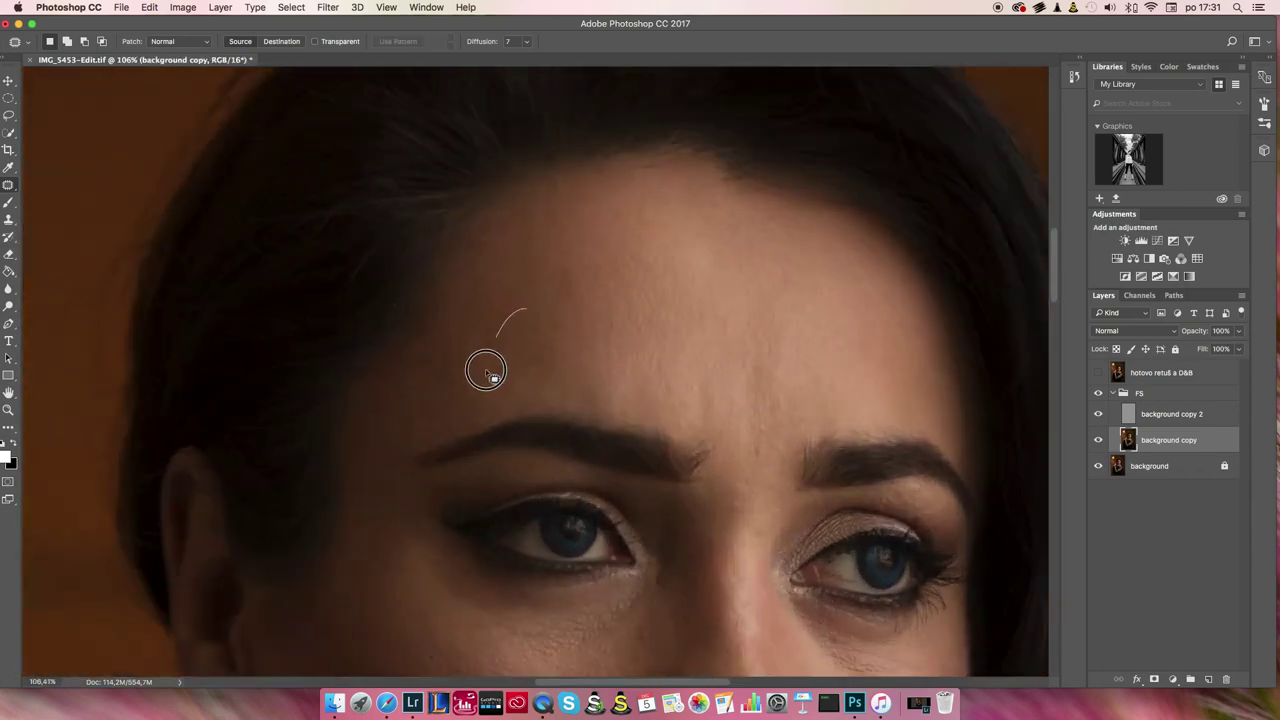
mouse_move(600, 290)
left_mouse_down()
mouse_move(608, 314)
mouse_move(565, 365)
mouse_move(634, 400)
mouse_move(669, 349)
left_mouse_up()
key("ctrl+d")
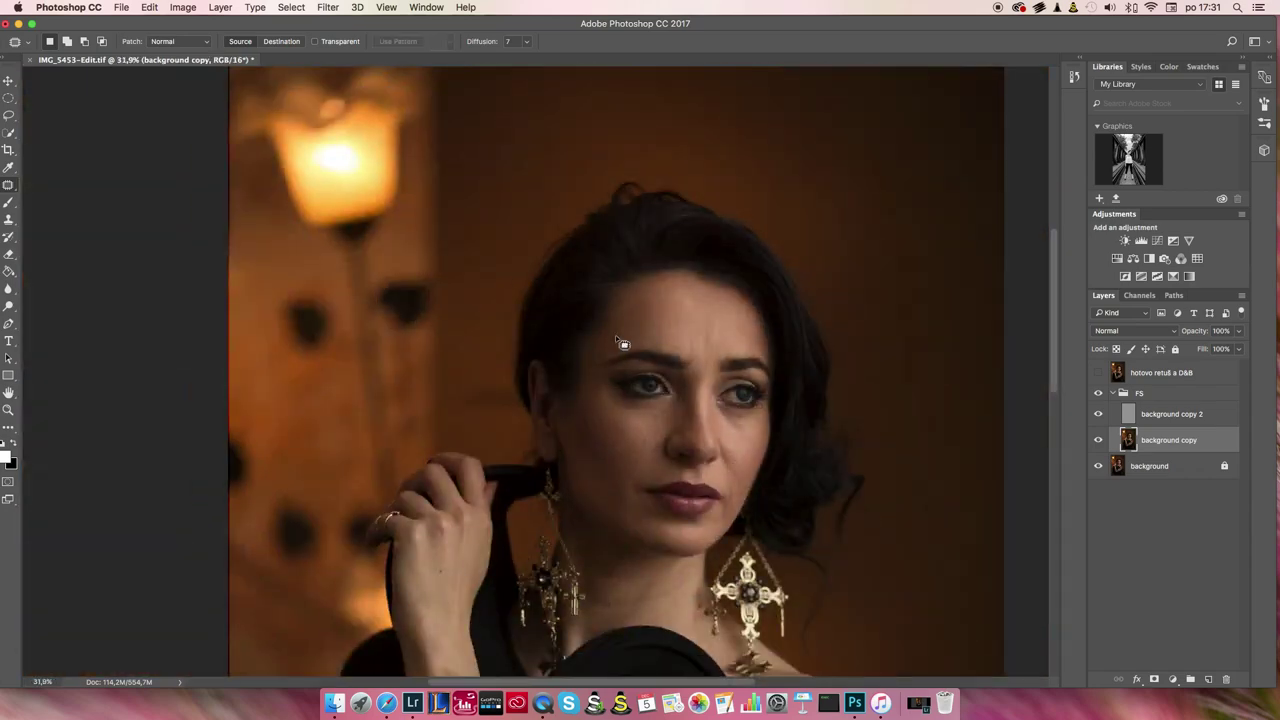
With the whole portrait in view, patch one more forehead spot with nearby skin
key("ctrl+0")
scroll(660, 320, "up", 5)
left_click_drag(610, 251, 651, 329)
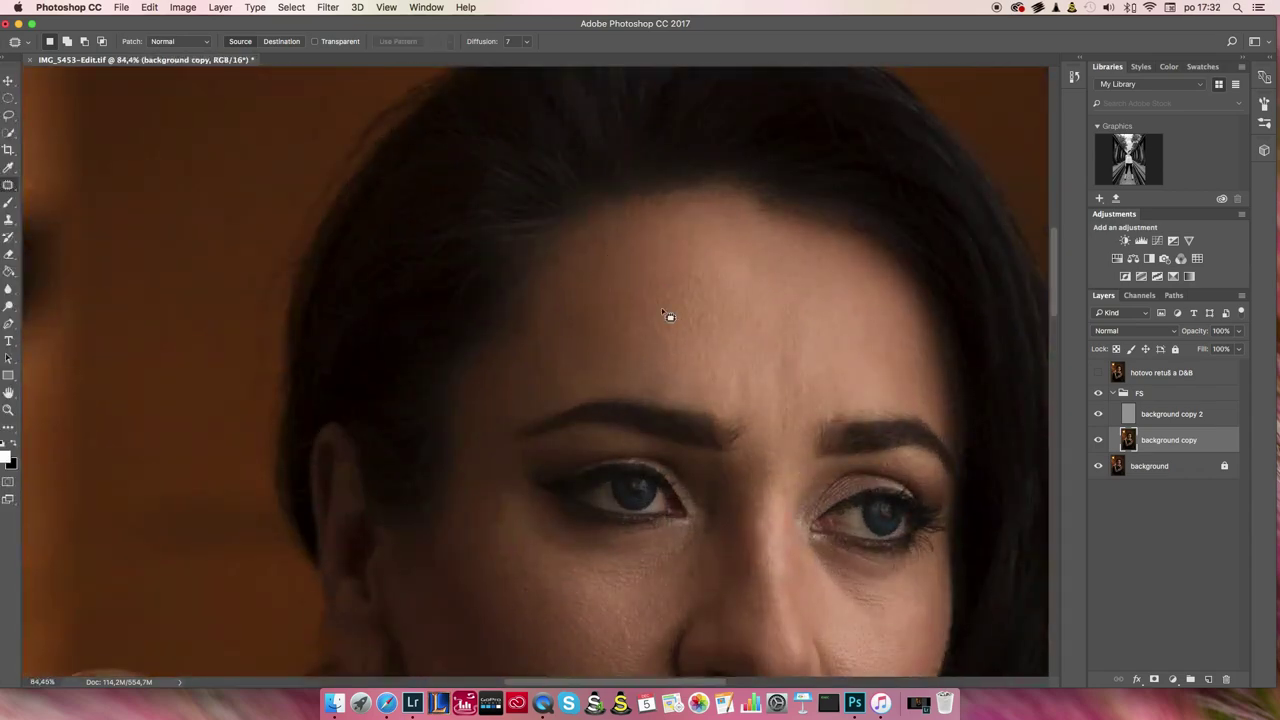
mouse_move(625, 250)
left_mouse_down()
mouse_move(663, 328)
mouse_move(623, 349)
left_mouse_up()
key("ctrl+d")
scroll(655, 325, "down", 3)
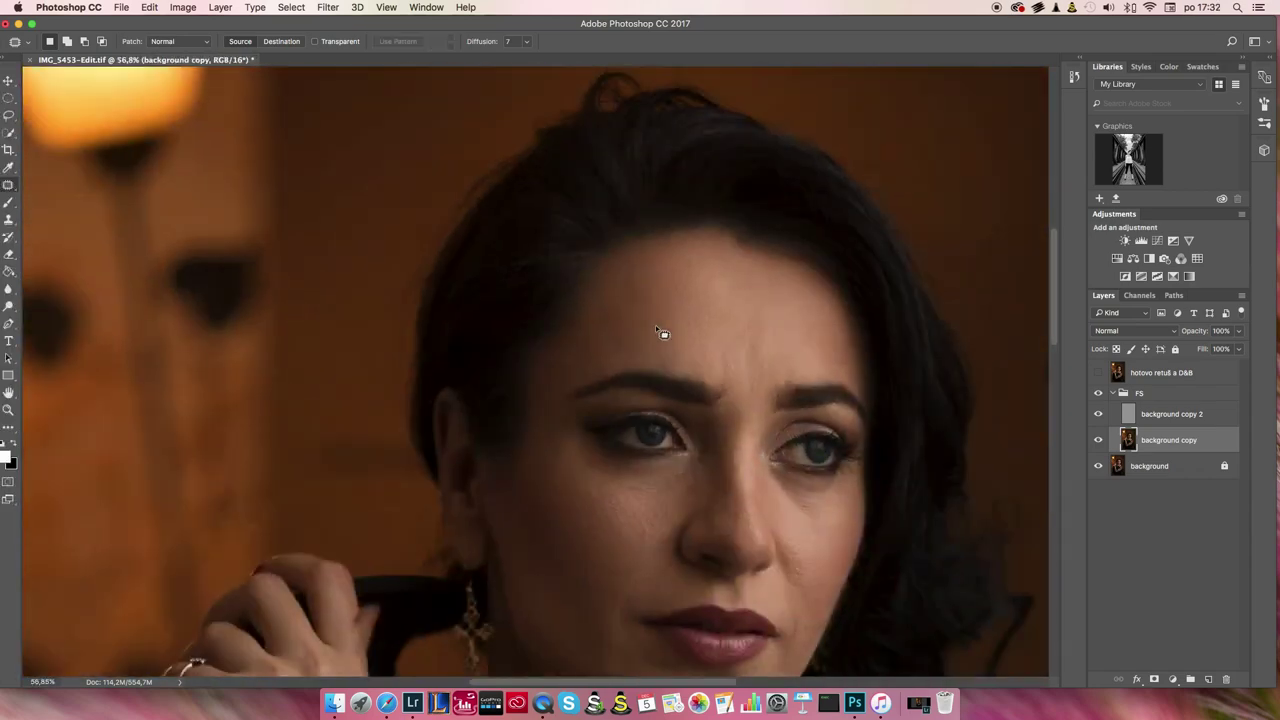
scroll(677, 323, "down", 2)
scroll(684, 320, "up", 2)
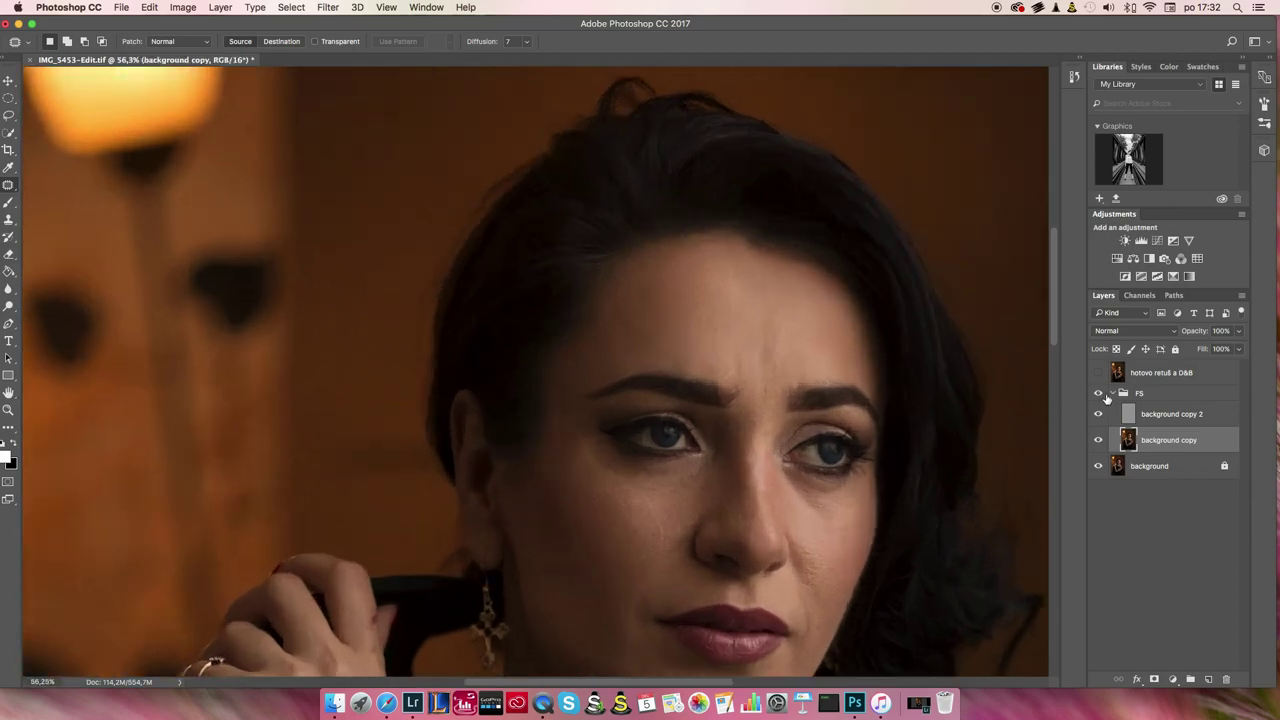
Compare the FS group on and off, then select background copy 2 and patch a hairline spot
left_click(1097, 394)
left_click_drag(680, 297, 851, 311)
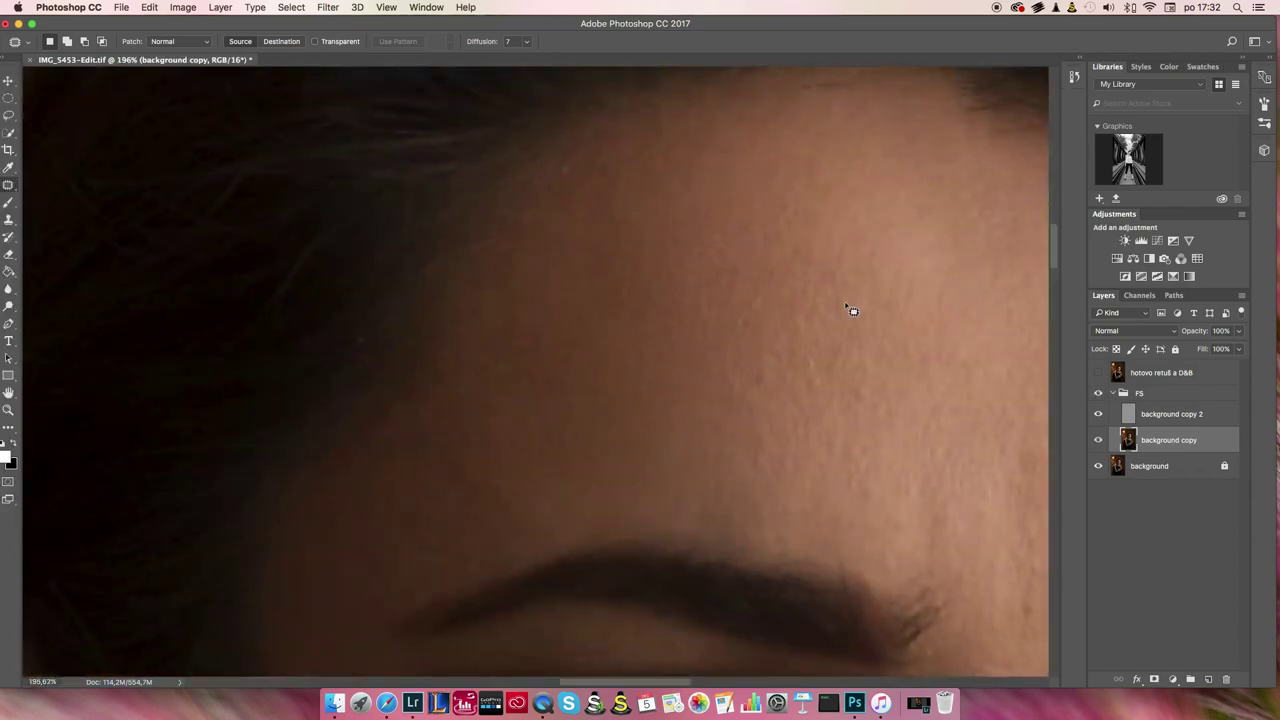
left_click(1098, 393)
left_click(1165, 416)
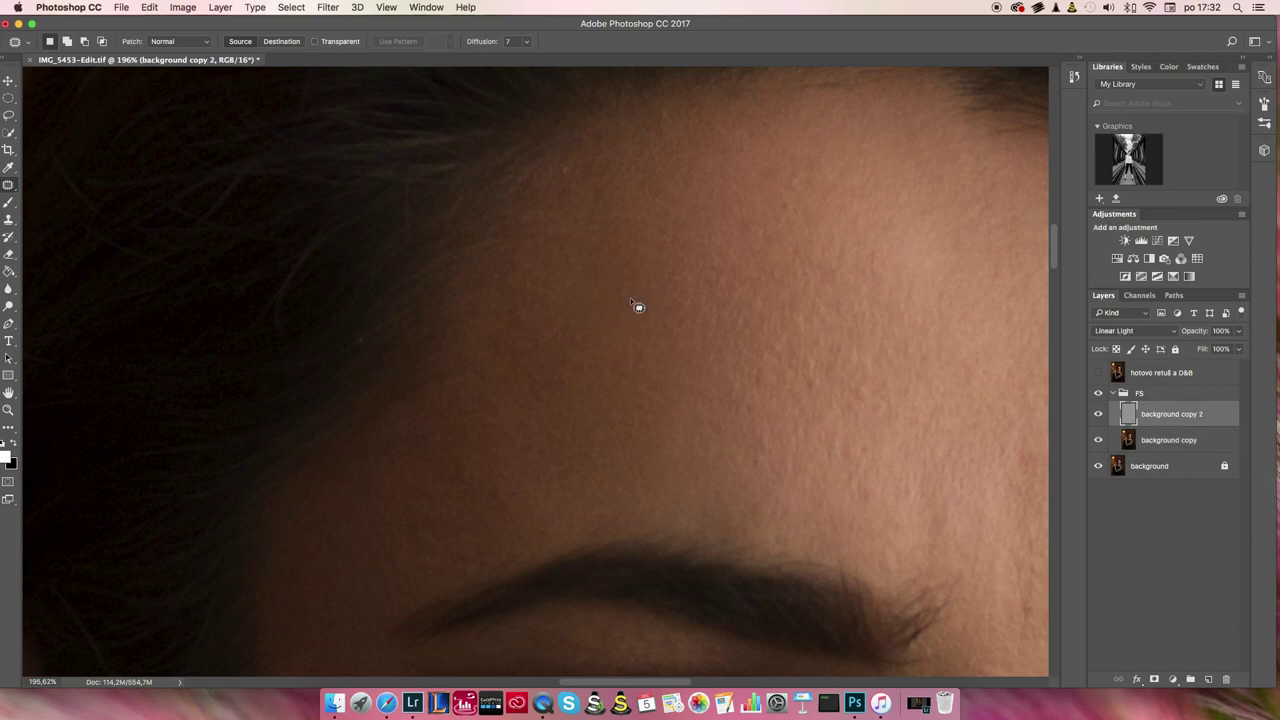
left_click(603, 187)
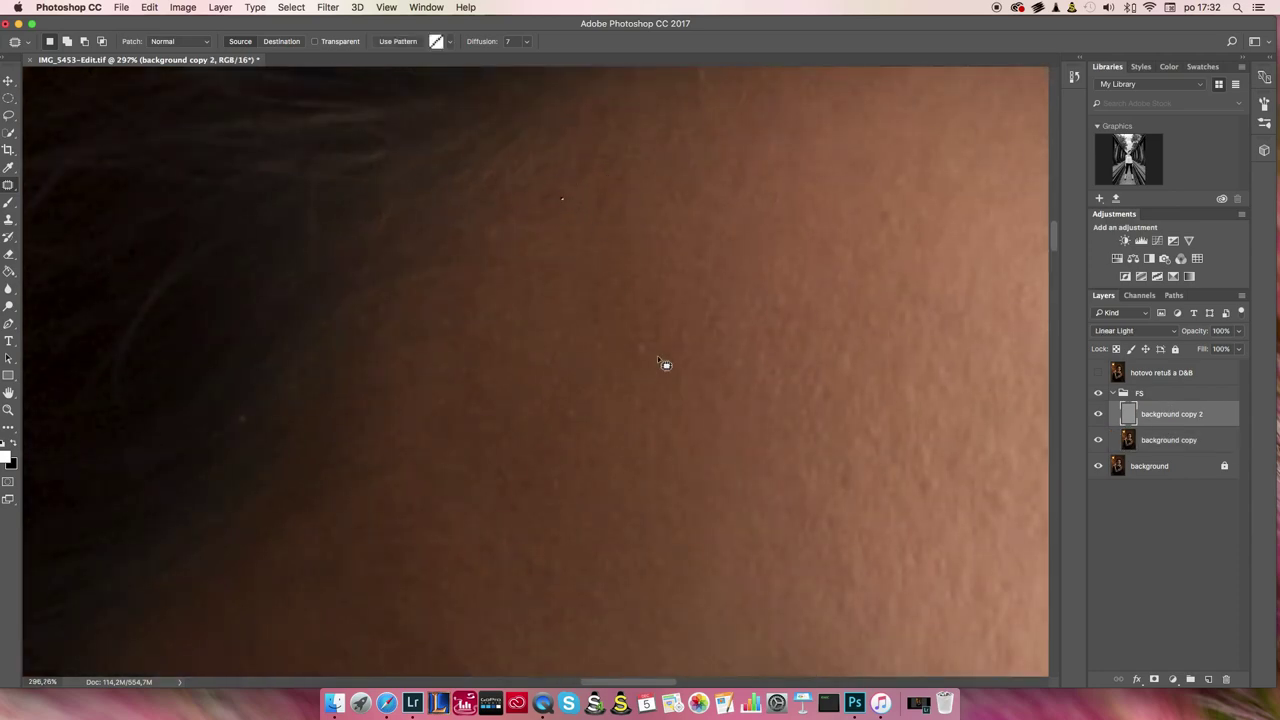
left_click_drag(645, 338, 648, 383)
key("ctrl+d")
Patch several small forehead texture spots with clean texture on background copy 2
left_click_drag(865, 387, 862, 390)
left_click_drag(857, 440, 873, 470)
left_click_drag(730, 320, 729, 338)
left_click_drag(880, 238, 862, 242)
key("ctrl+d")
left_click_drag(625, 430, 640, 462)
key("ctrl+d")
Patch the small dark spots along the hairline and upper forehead with clean texture
left_click_drag(449, 319, 496, 319)
left_click_drag(242, 434, 254, 434)
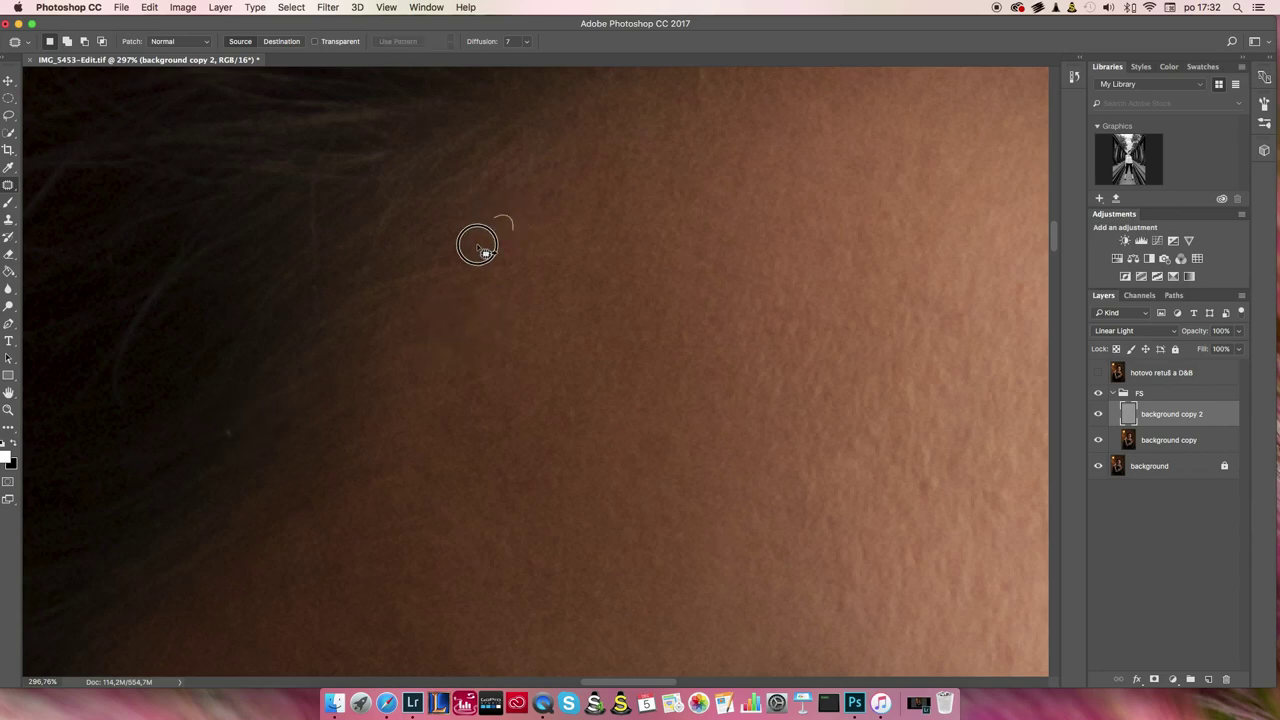
left_click_drag(484, 252, 500, 262)
left_click_drag(614, 415, 674, 491)
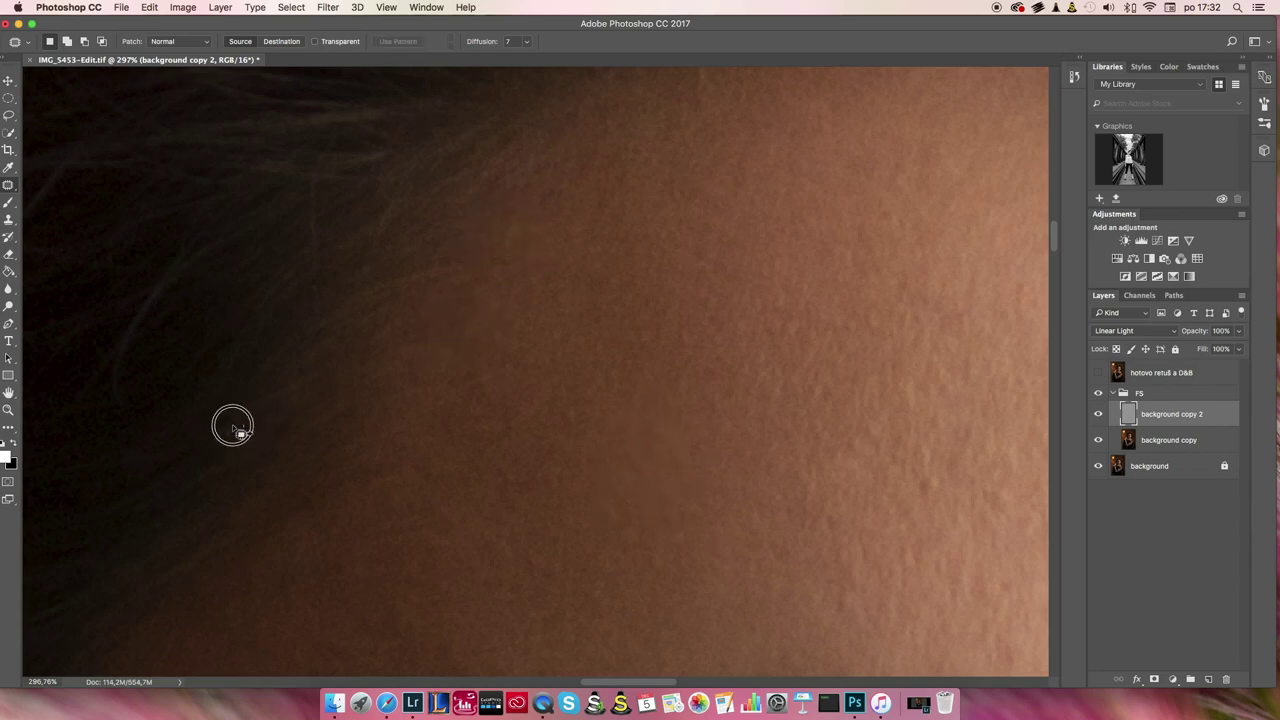
left_click_drag(238, 430, 280, 420)
left_click_drag(860, 165, 830, 215)
left_click_drag(960, 447, 940, 490)
Fit the image on screen, outline another forehead area, and inspect the skin around it
key("super+0")
scroll(840, 378, "up", 3)
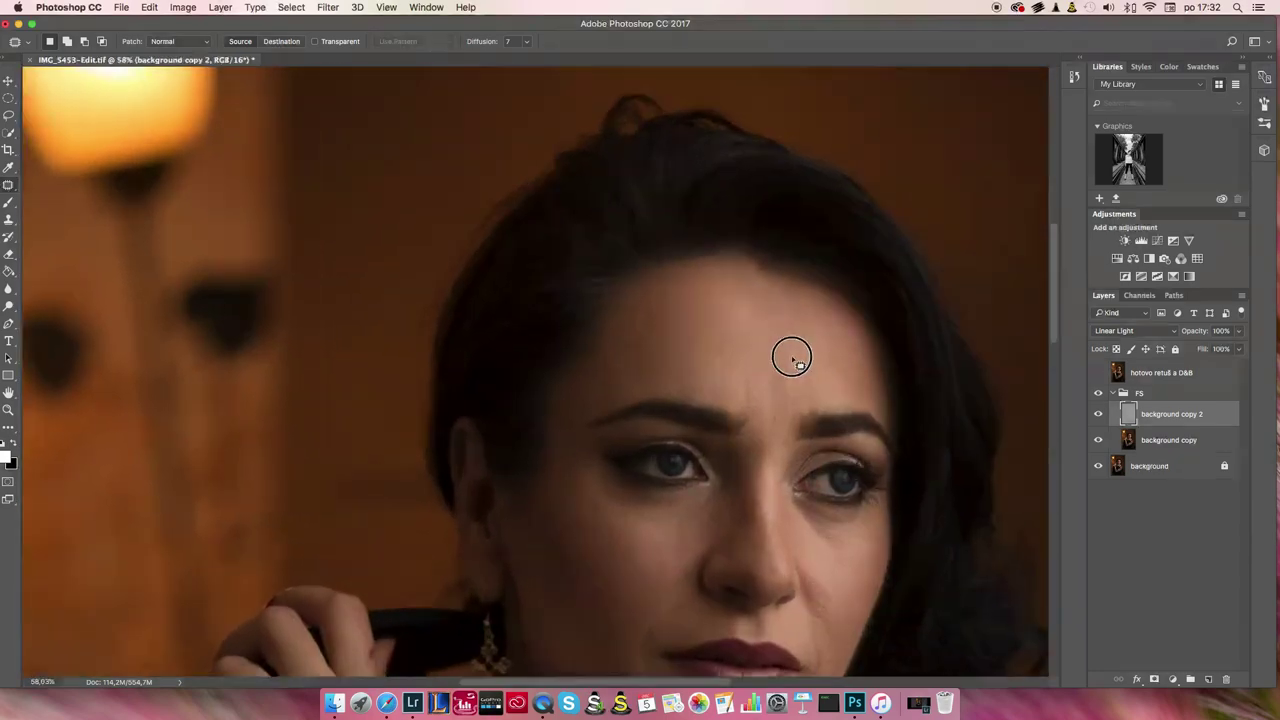
mouse_move(785, 358)
left_mouse_down()
mouse_move(797, 405)
mouse_move(737, 420)
mouse_move(763, 370)
left_mouse_up()
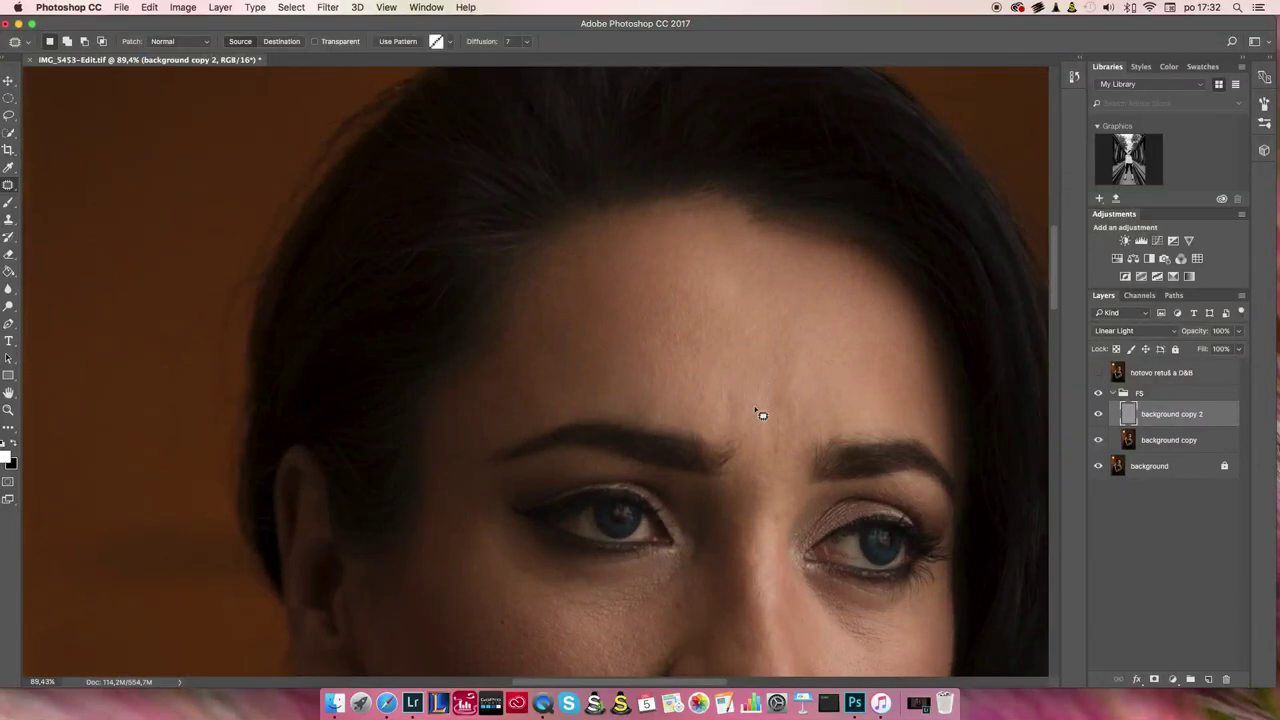
scroll(776, 390, "down", 3)
scroll(776, 390, "down", 5)
scroll(700, 370, "right", 3)
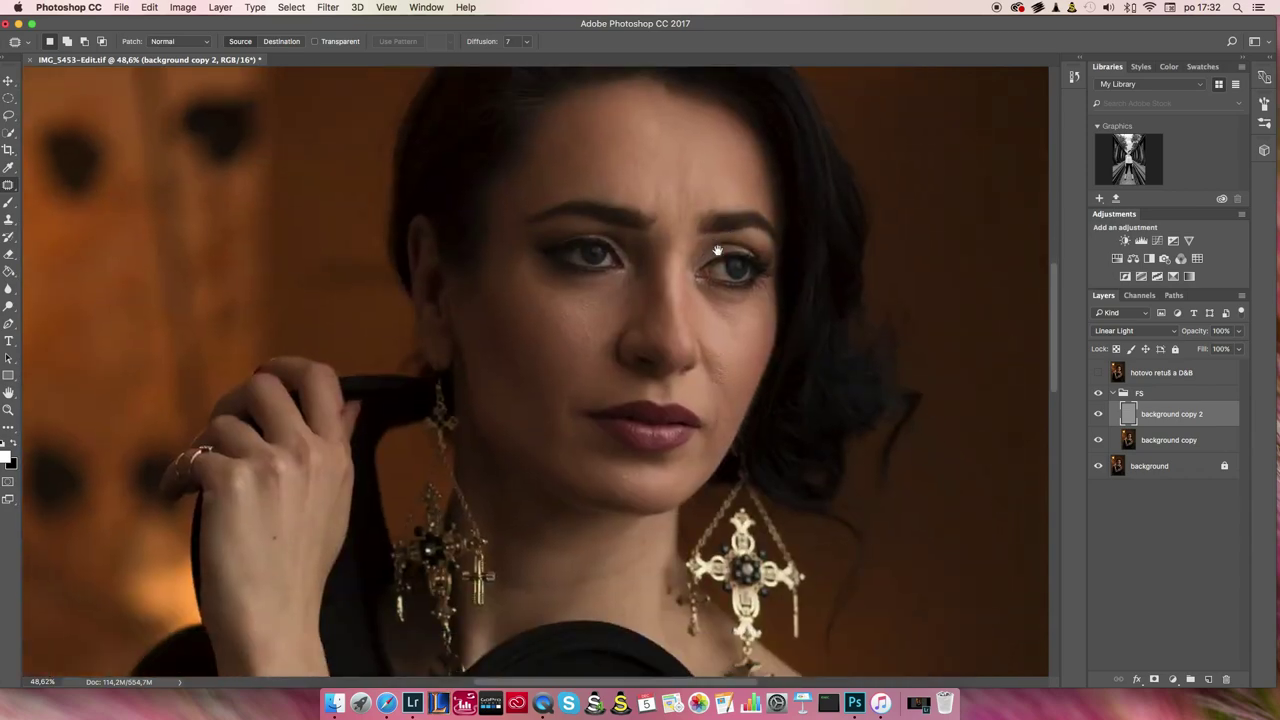
scroll(700, 250, "up", 2)
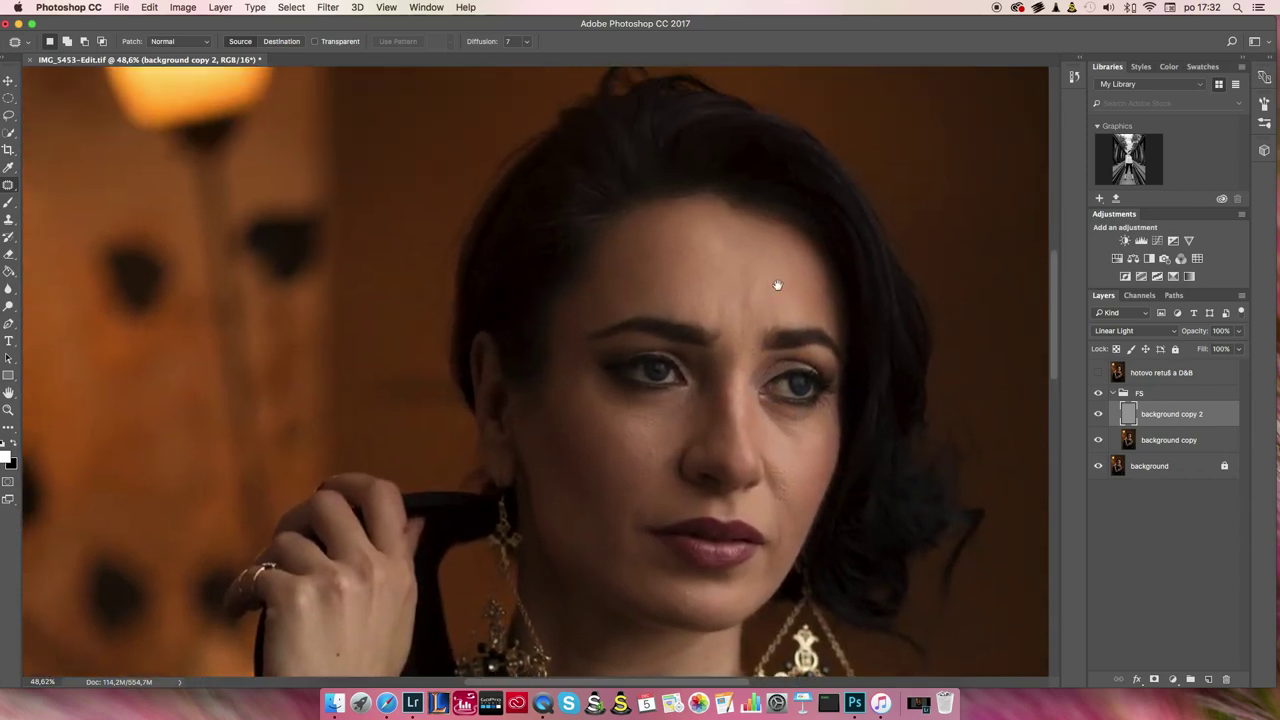
scroll(800, 300, "up", 5)
scroll(780, 320, "down", 2)
scroll(700, 360, "down", 3)
scroll(668, 386, "up", 3)
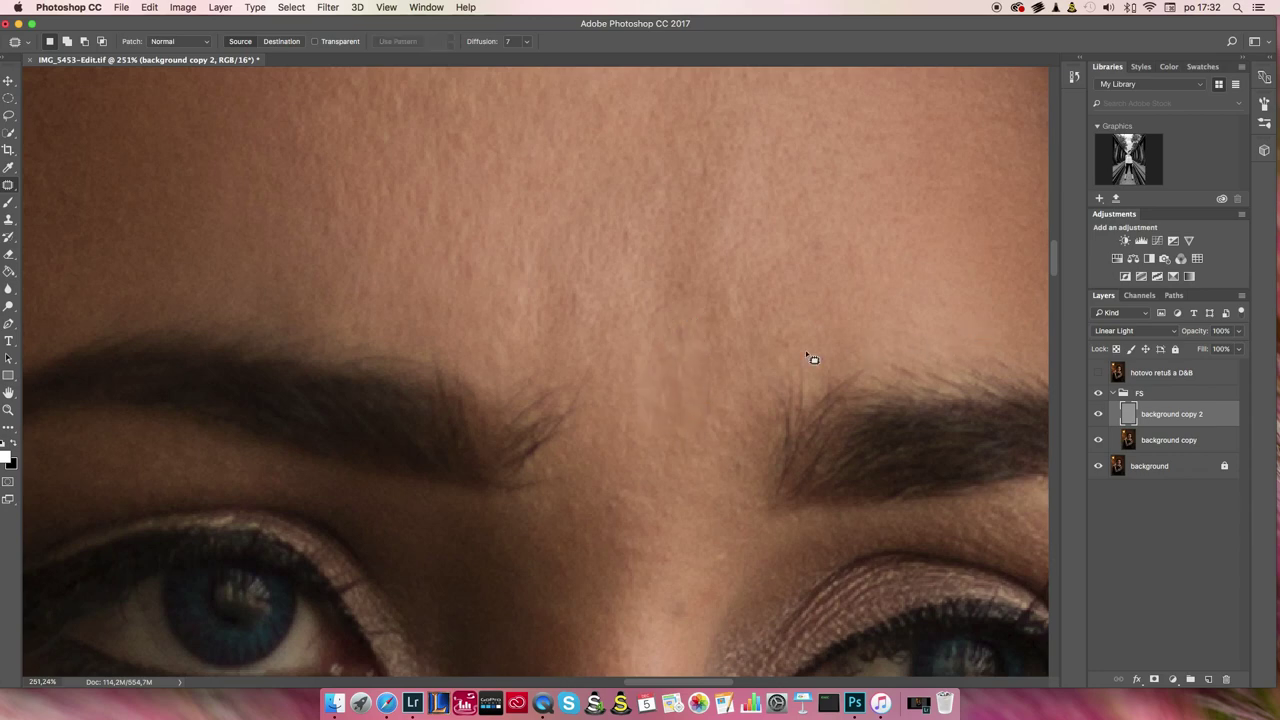
scroll(807, 356, "down", 4)
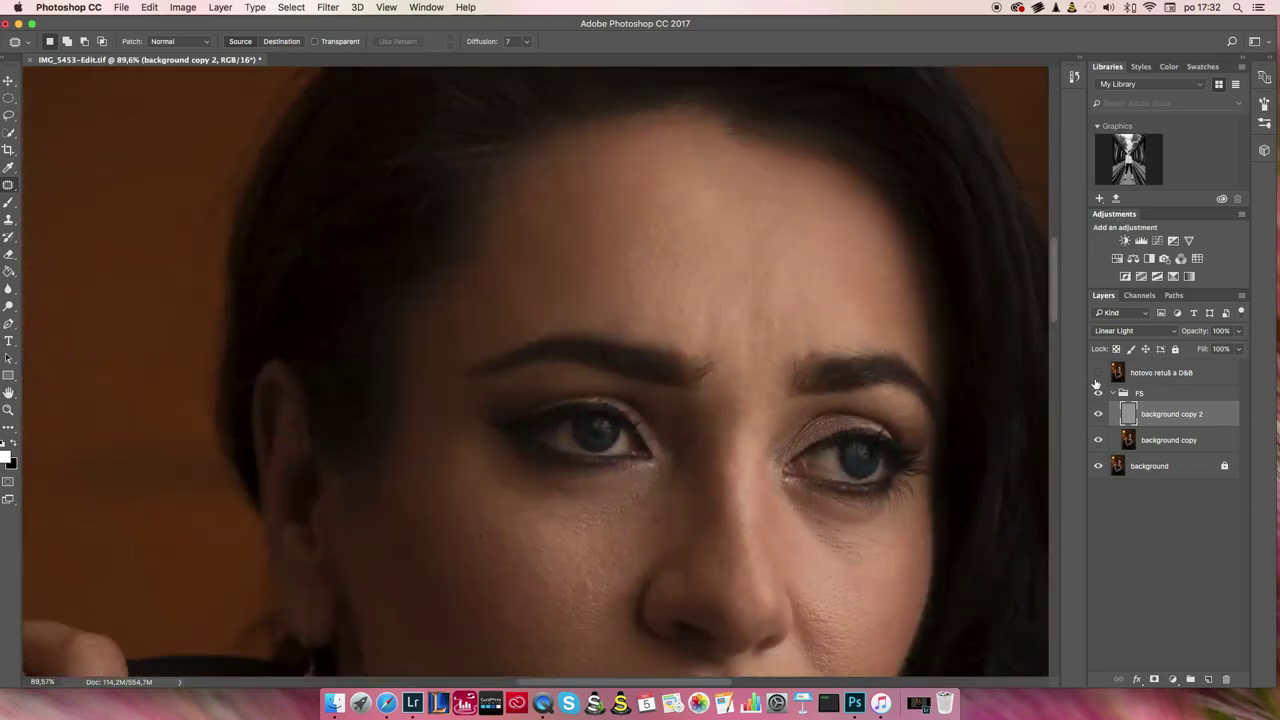
scroll(800, 325, "down", 3)
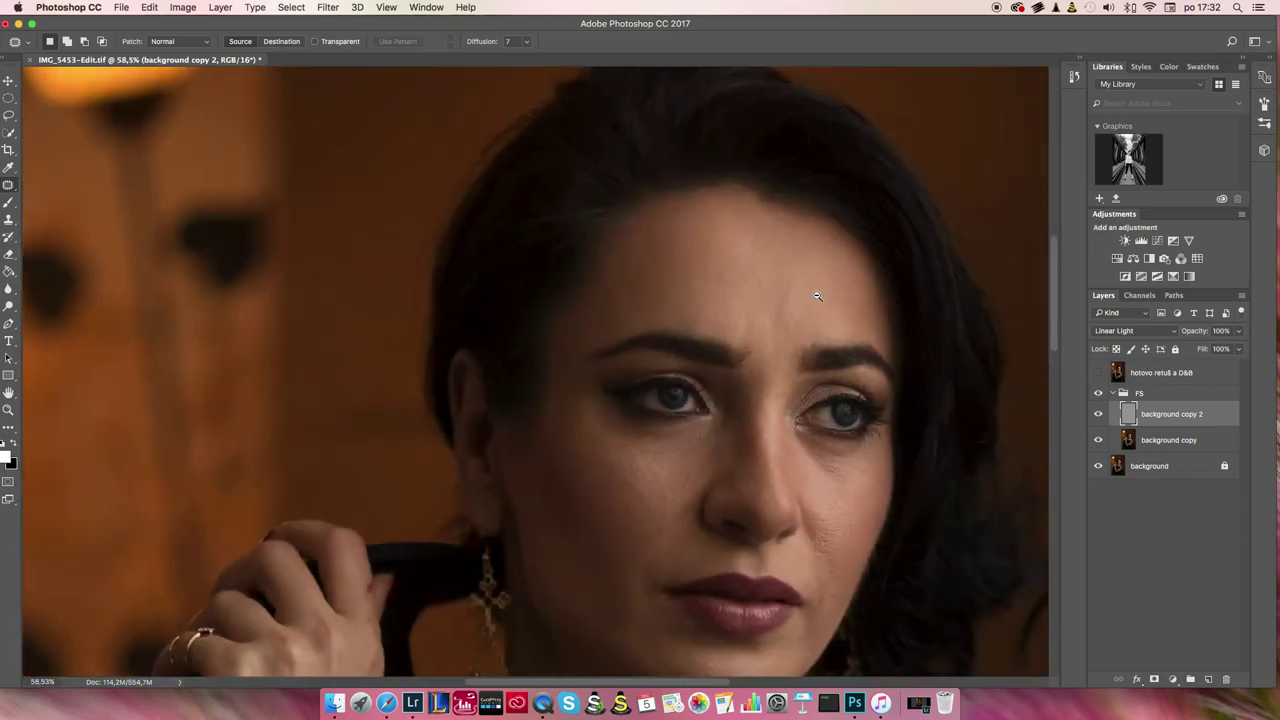
scroll(830, 295, "up", 3)
On the background copy layer, even out forehead tone with skin from the upper left and right
left_click(1146, 442)
scroll(858, 312, "up", 2)
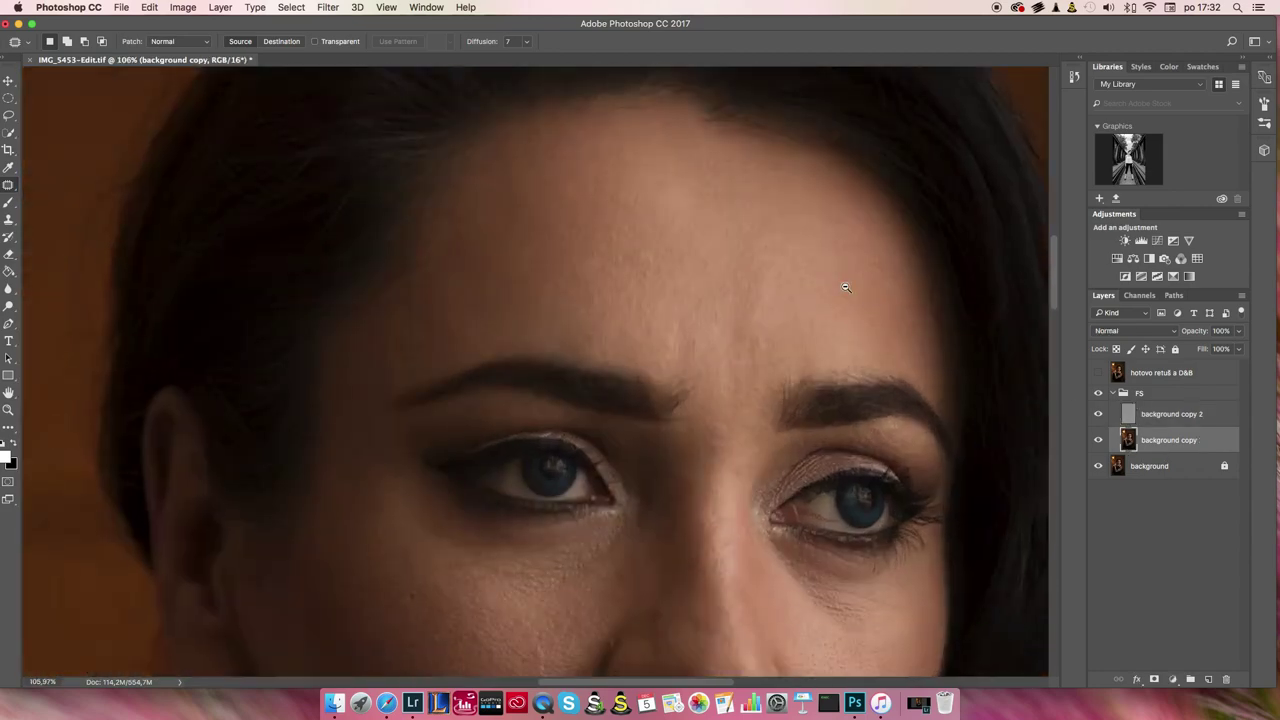
mouse_move(768, 252)
left_mouse_down()
mouse_move(717, 289)
mouse_move(790, 313)
mouse_move(780, 286)
left_mouse_up()
left_click_drag(760, 205, 709, 331)
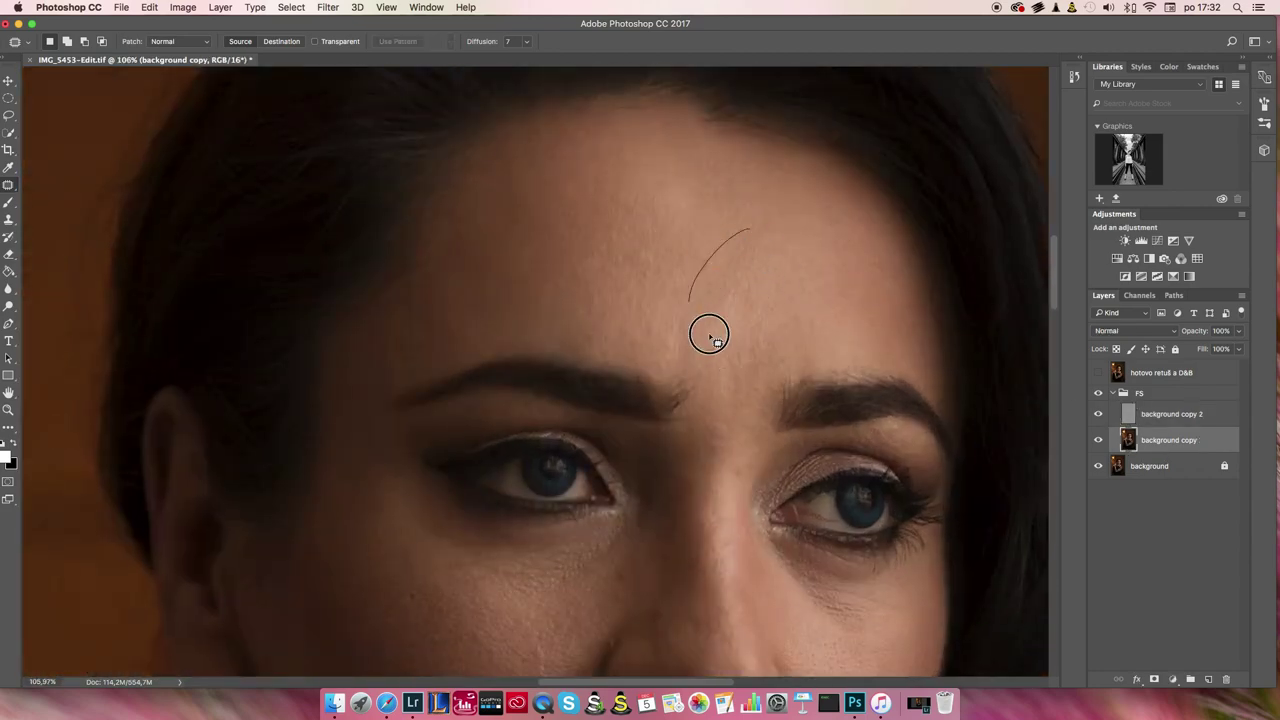
mouse_move(731, 225)
left_mouse_down()
mouse_move(826, 260)
mouse_move(771, 197)
left_mouse_up()
key("ctrl+d")
mouse_move(719, 362)
left_mouse_down()
mouse_move(709, 346)
mouse_move(791, 314)
mouse_move(709, 317)
mouse_move(790, 311)
left_mouse_up()
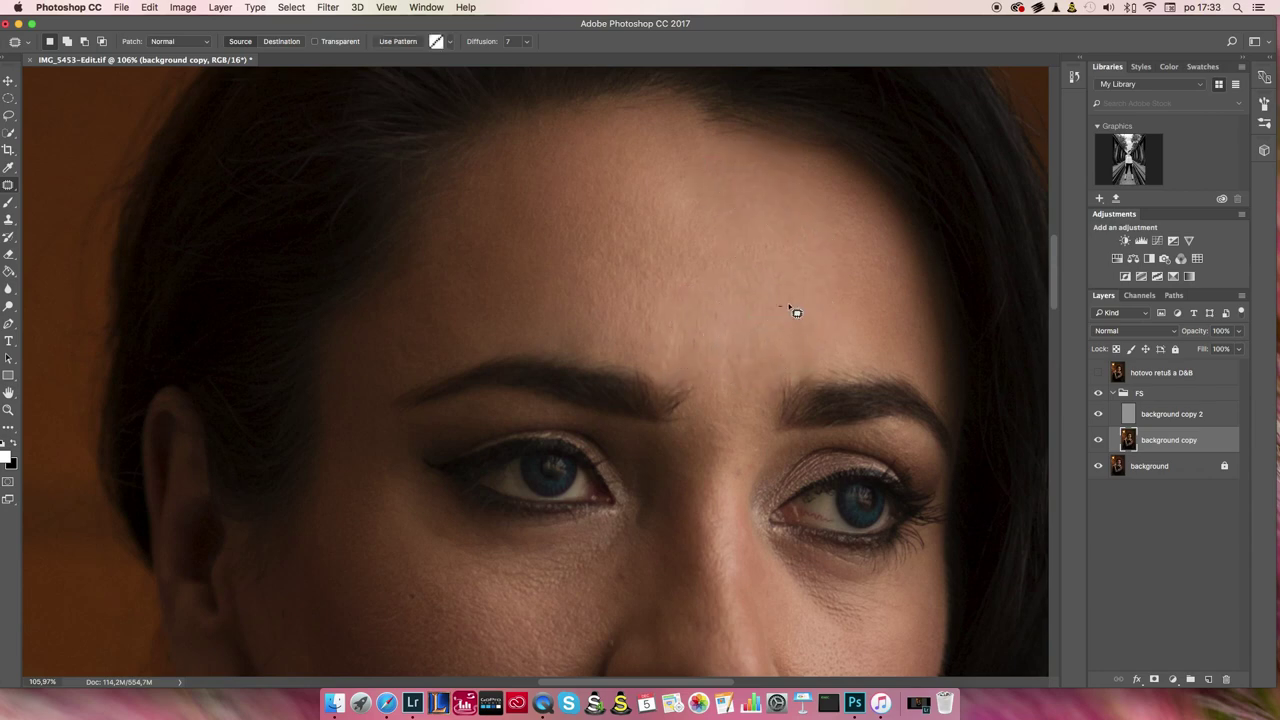
Reselect the background copy 2 layer and zoom back out to about 75% to view the face
left_click(1155, 414)
scroll(730, 330, "up", 3)
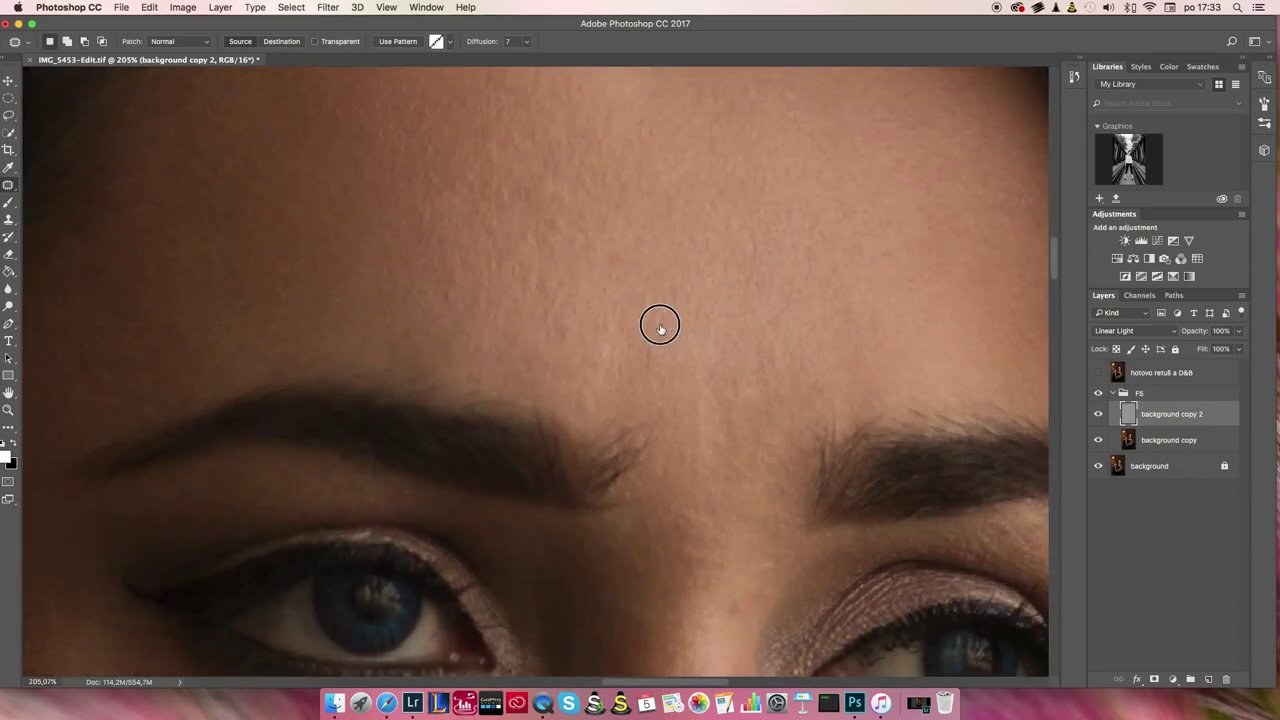
scroll(735, 304, "down", 2)
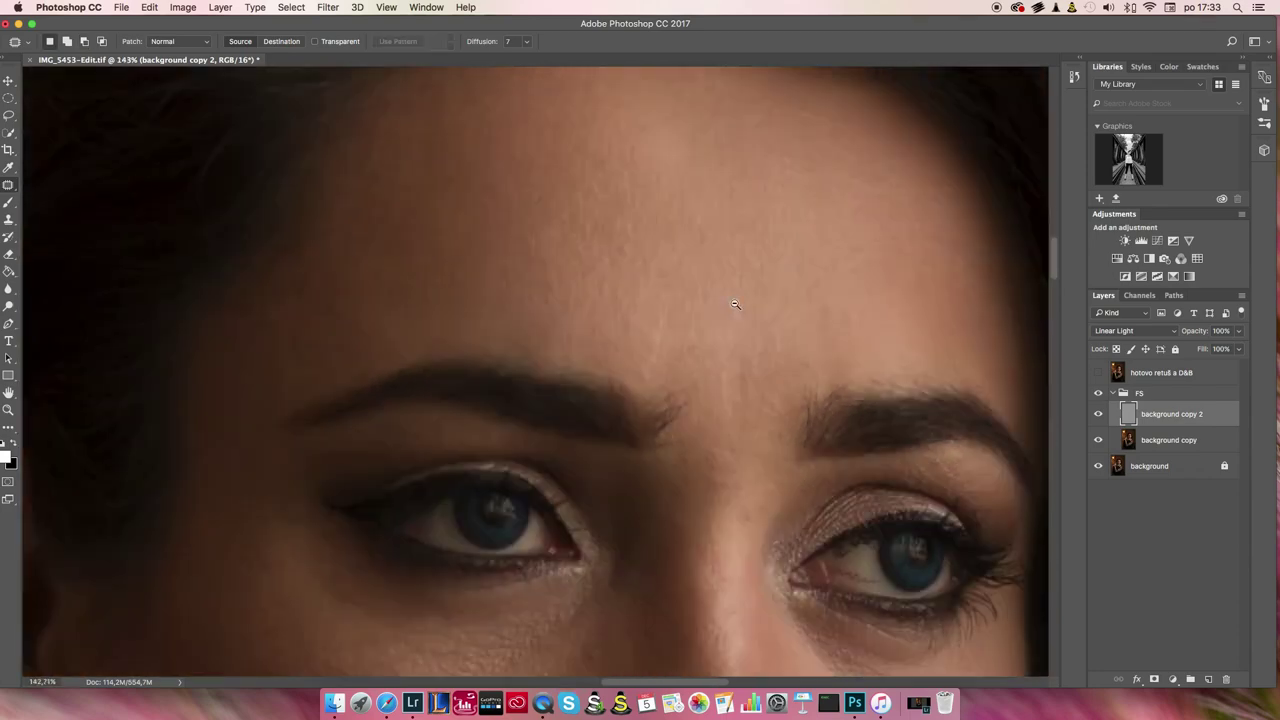
scroll(735, 304, "down", 1)
scroll(845, 270, "down", 3)
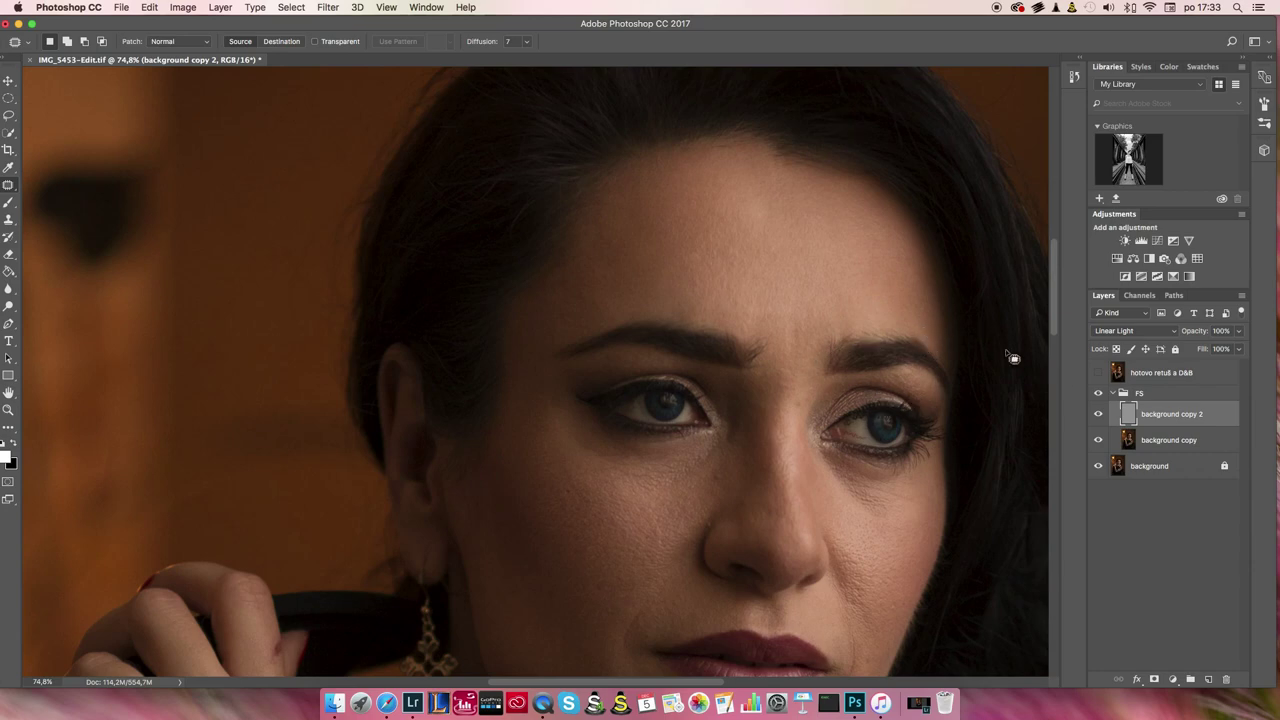
Collapse the FS group, duplicate Background, and merge both into a single FS layer
left_click(1115, 394)
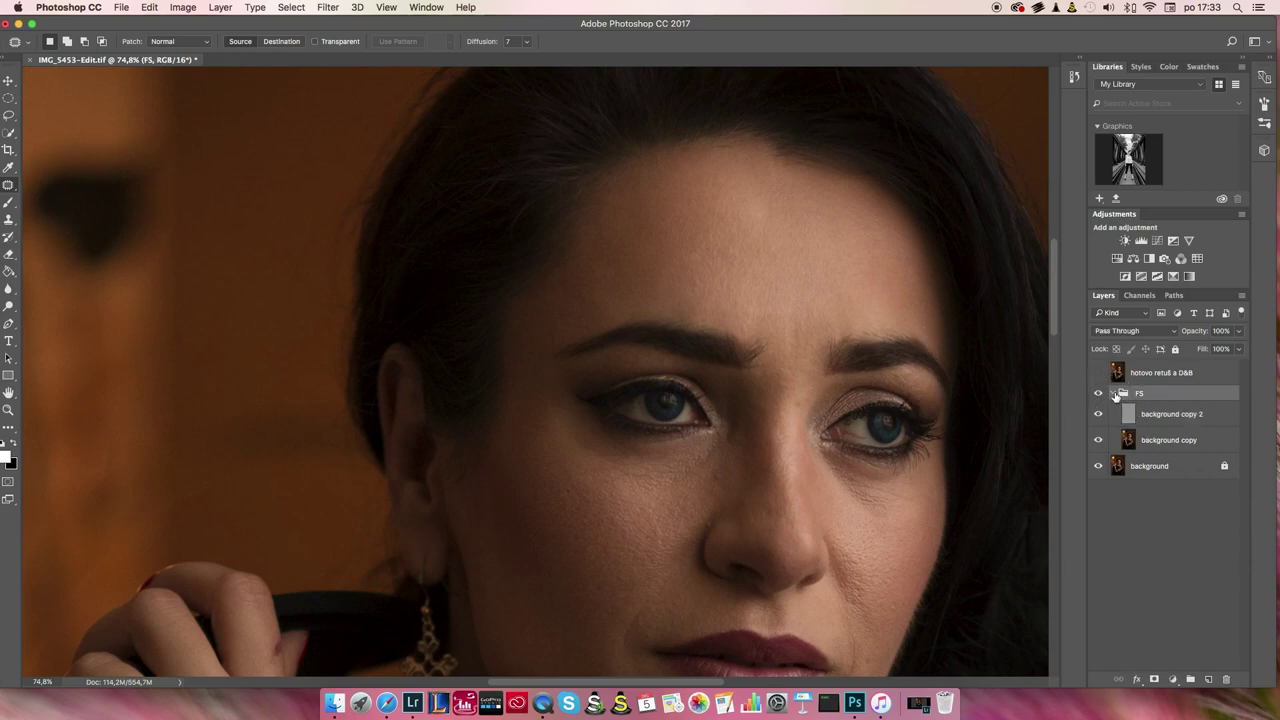
left_click(1114, 394)
left_click(1146, 420)
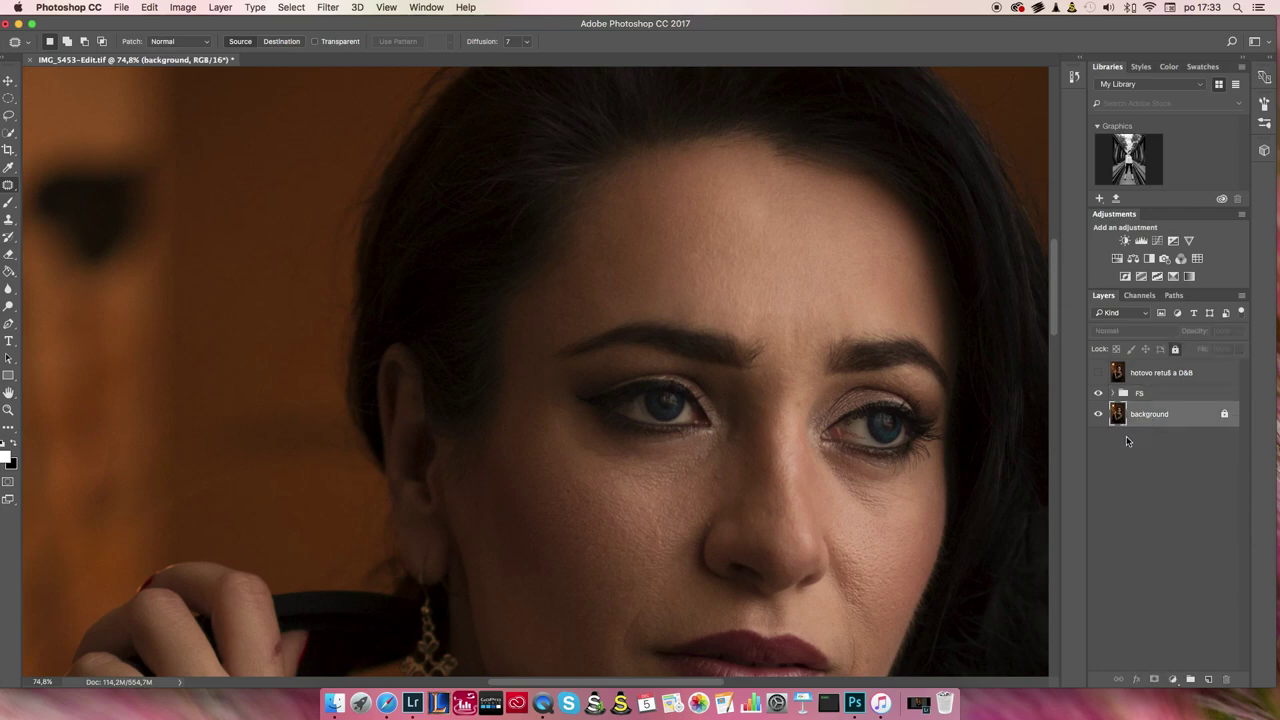
key("ctrl+j")
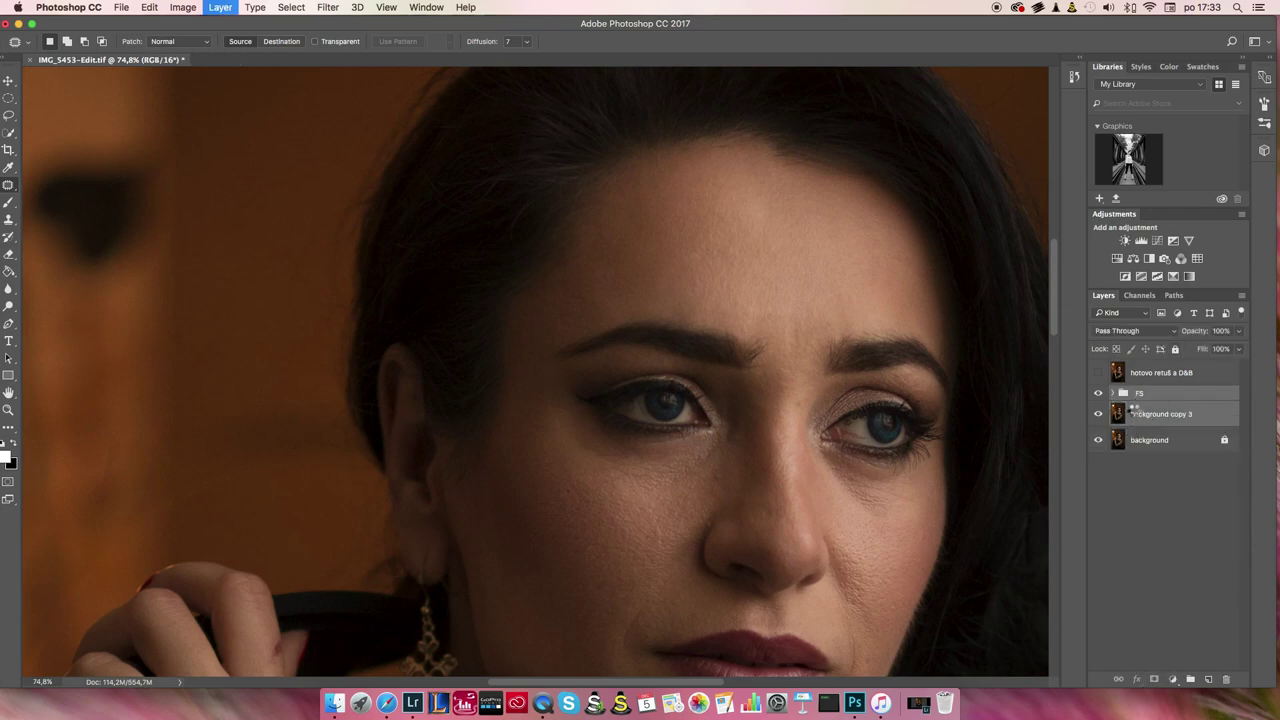
key("ctrl+e")
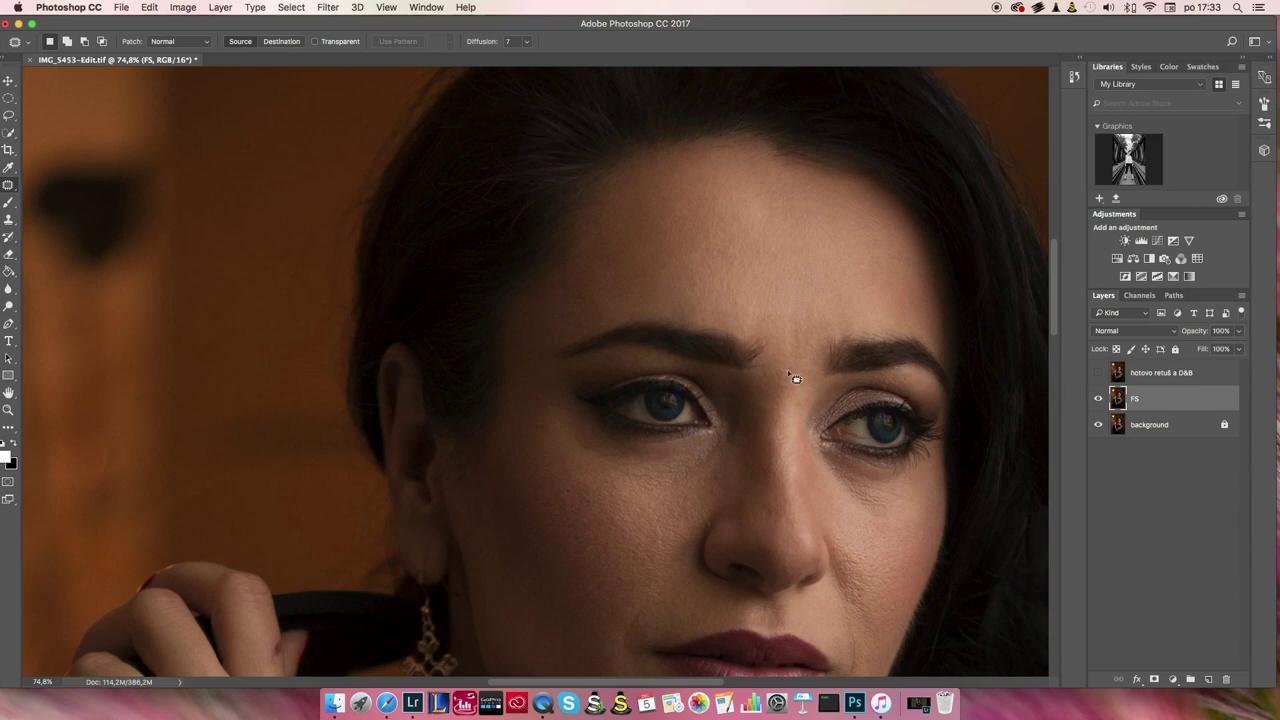
left_click(12, 310)
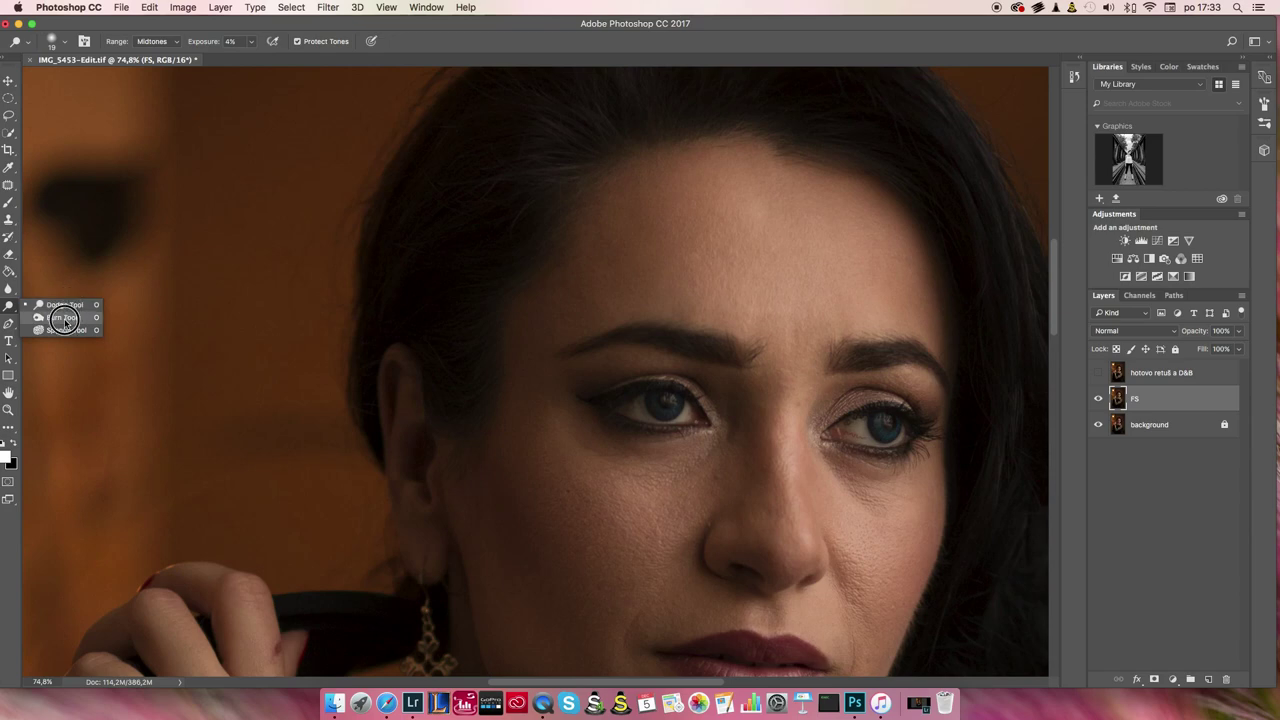
Switch between Burn and Dodge and set the soft dodge brush to 444 px
left_click(64, 318)
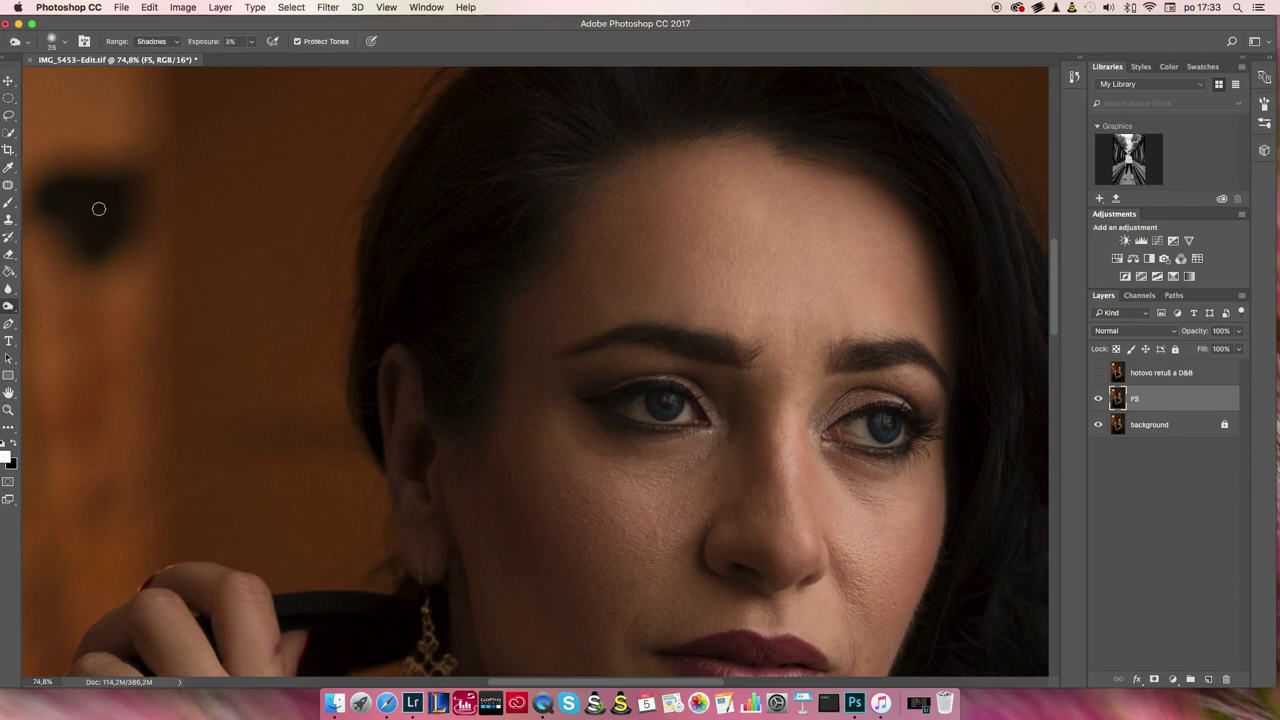
key("alt")
key("alt")
left_click_drag(879, 323, 751, 316)
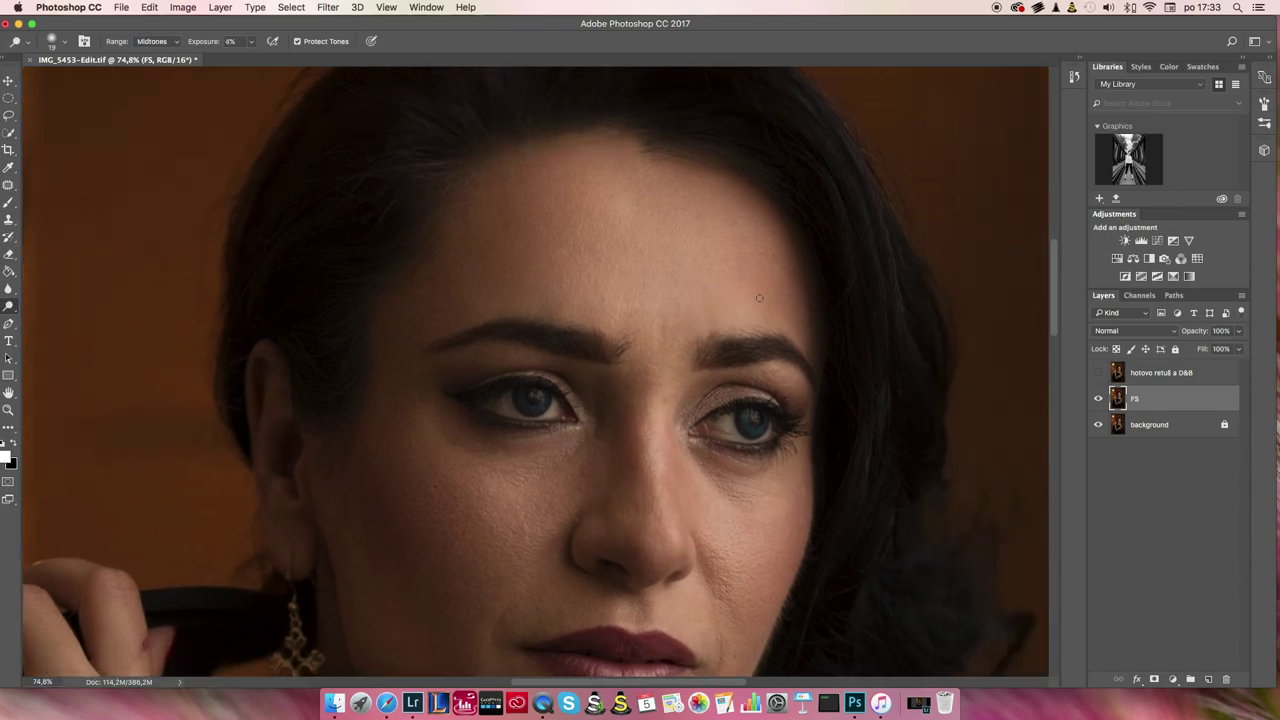
right_click(677, 250)
left_click_drag(774, 270, 808, 270)
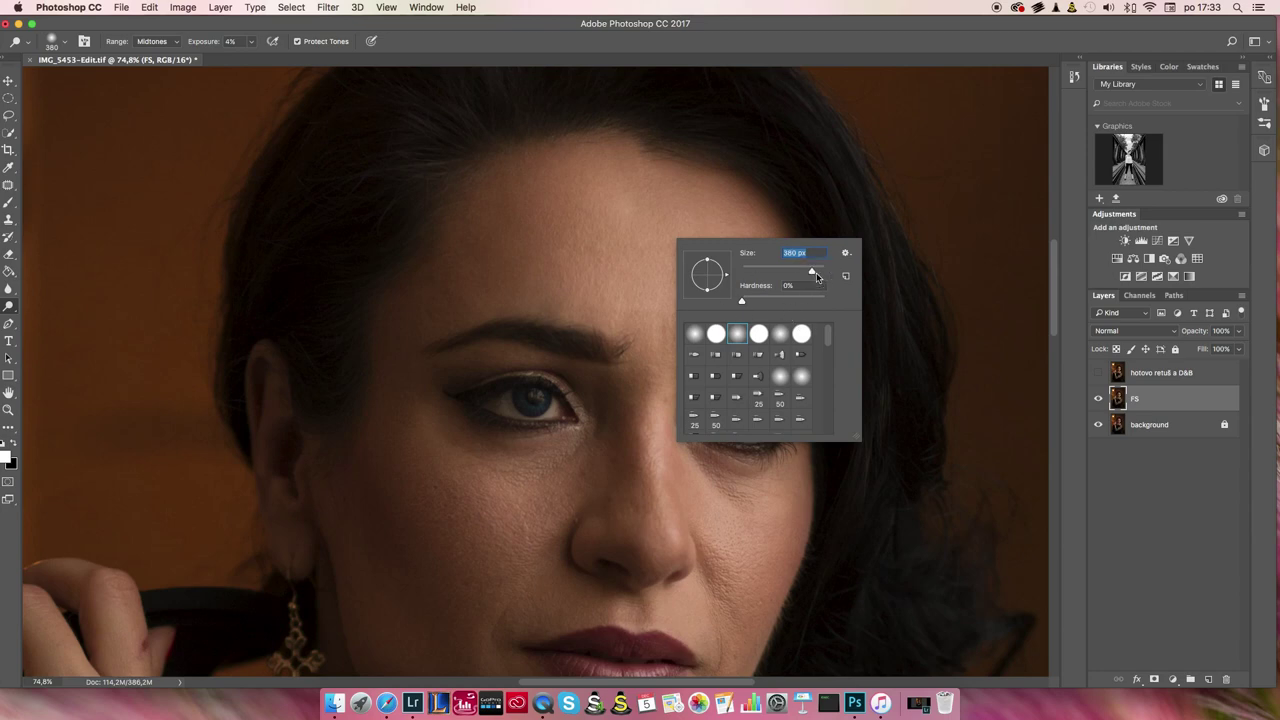
left_click_drag(816, 272, 820, 272)
left_click(646, 290)
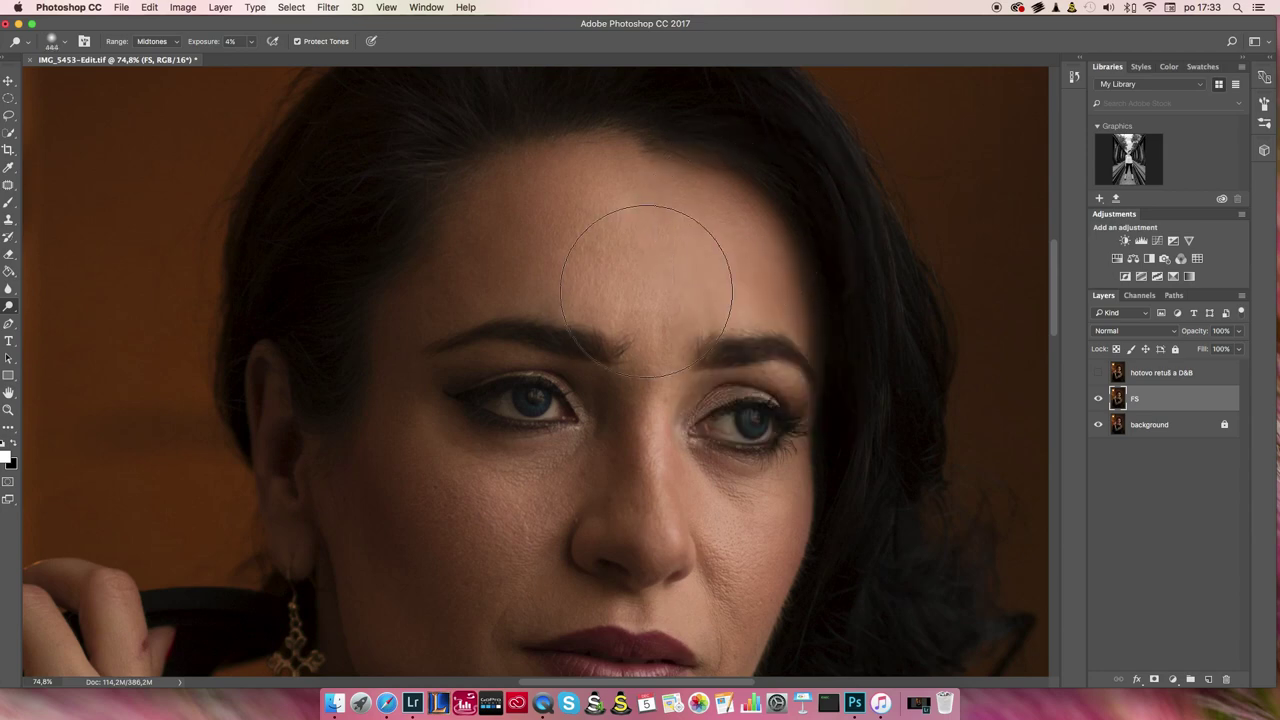
Zoom around the portrait to frame the forehead for dodging
scroll(643, 266, "up", 2)
scroll(654, 269, "down", 3)
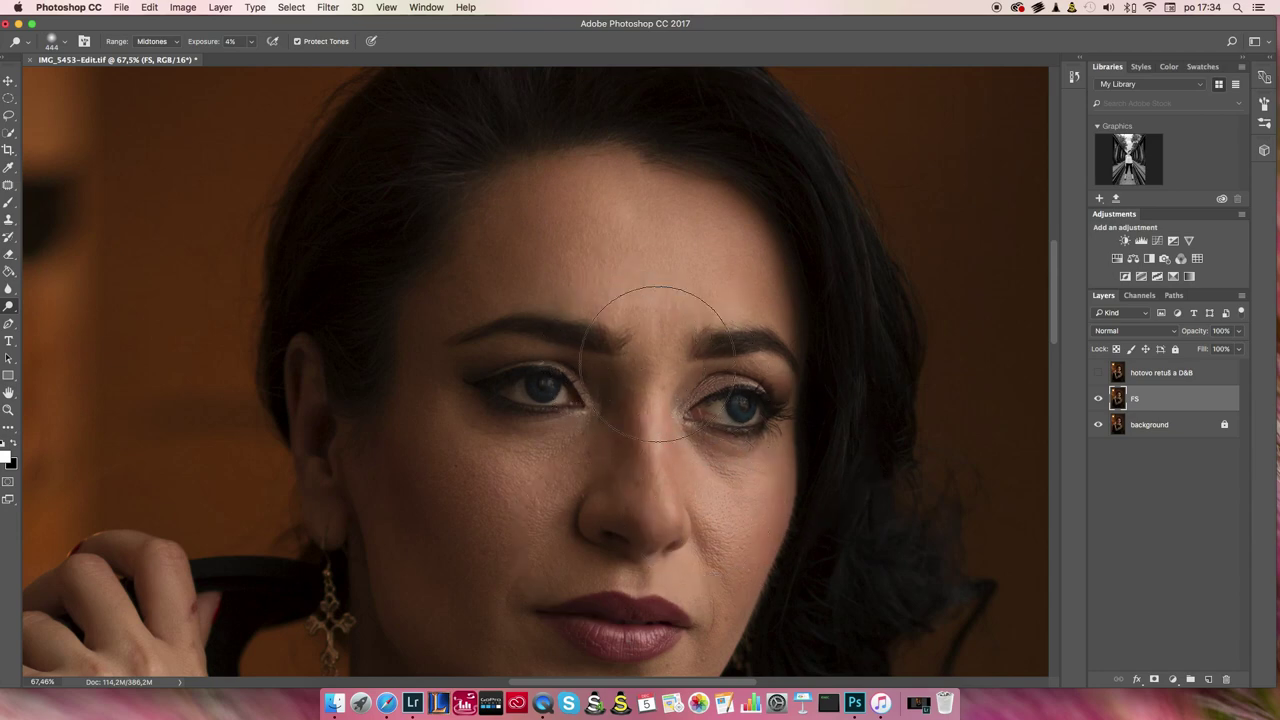
scroll(657, 362, "down", 5)
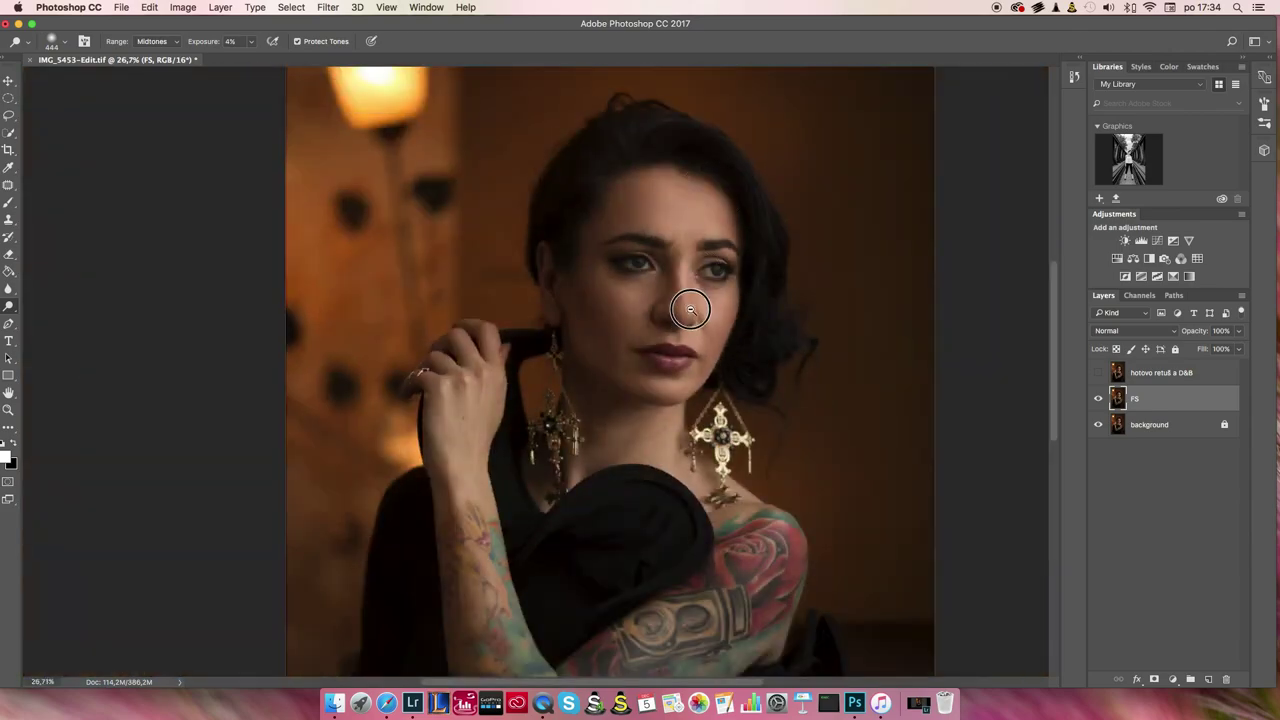
scroll(690, 311, "up", 1)
scroll(692, 300, "up", 2)
scroll(694, 275, "up", 1)
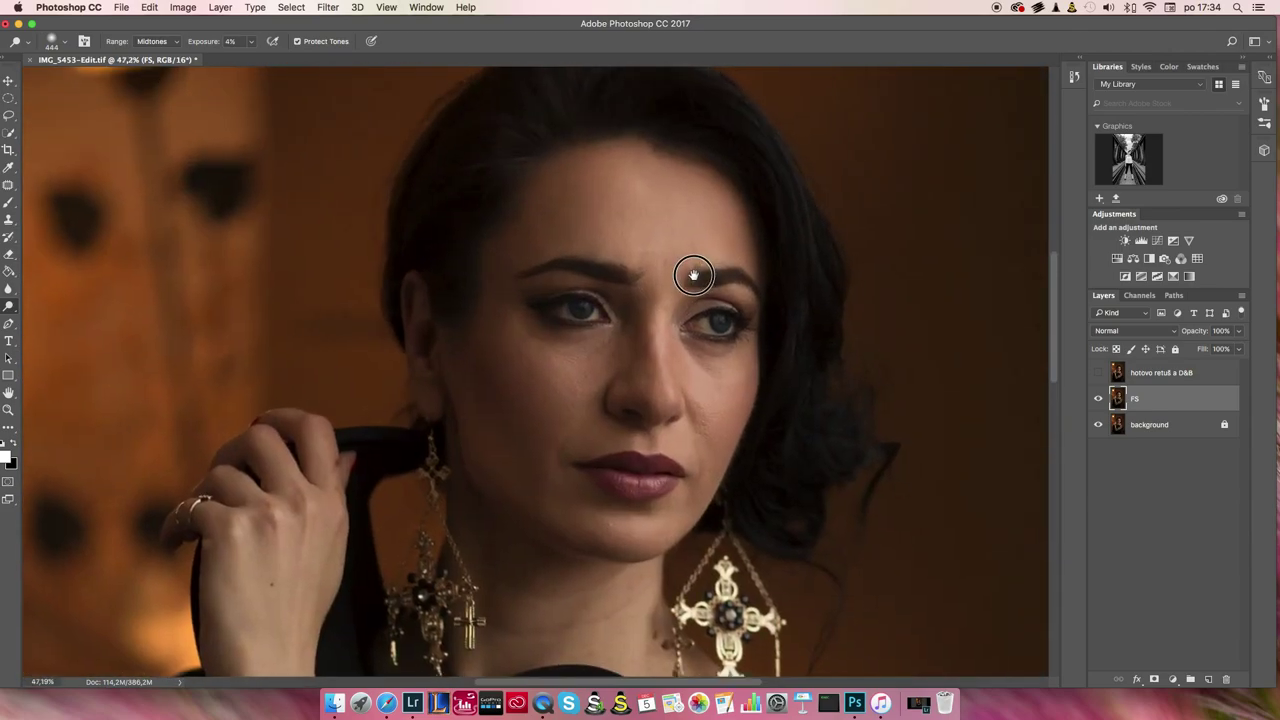
scroll(694, 275, "up", 2)
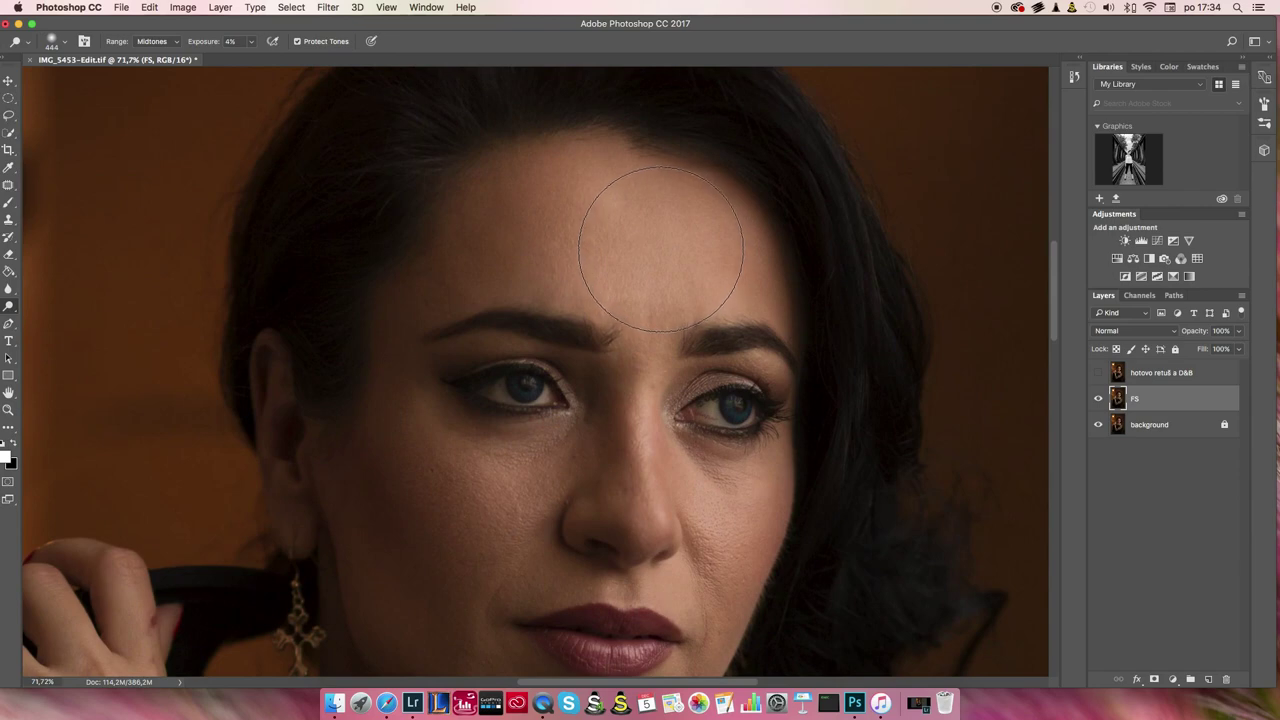
Dodge the upper forehead near the hairline to lighten it slightly
mouse_move(614, 178)
left_mouse_down()
mouse_move(622, 236)
mouse_move(568, 194)
mouse_move(534, 194)
mouse_move(629, 149)
mouse_move(737, 291)
mouse_move(645, 322)
mouse_move(643, 257)
mouse_move(628, 243)
mouse_move(571, 300)
mouse_move(700, 257)
mouse_move(640, 250)
mouse_move(657, 171)
mouse_move(754, 287)
mouse_move(500, 345)
left_mouse_up()
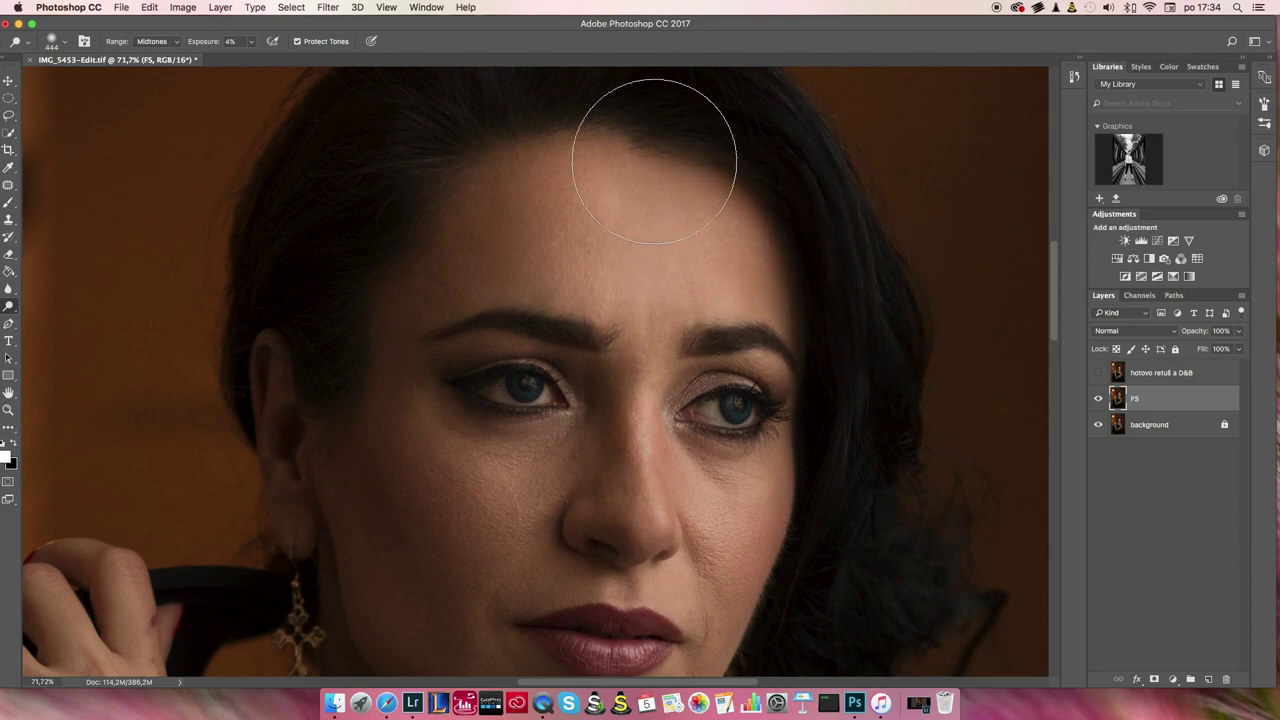
scroll(655, 255, "down", 3)
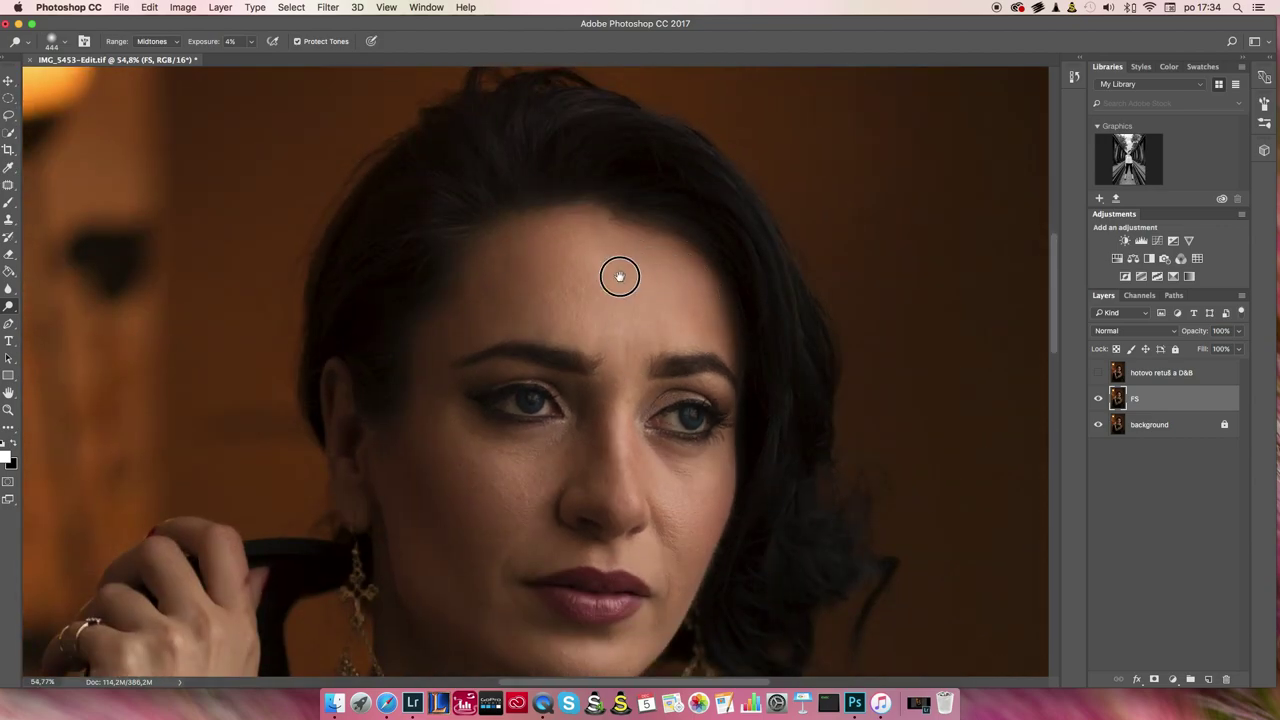
scroll(619, 276, "up", 3)
scroll(631, 206, "down", 3)
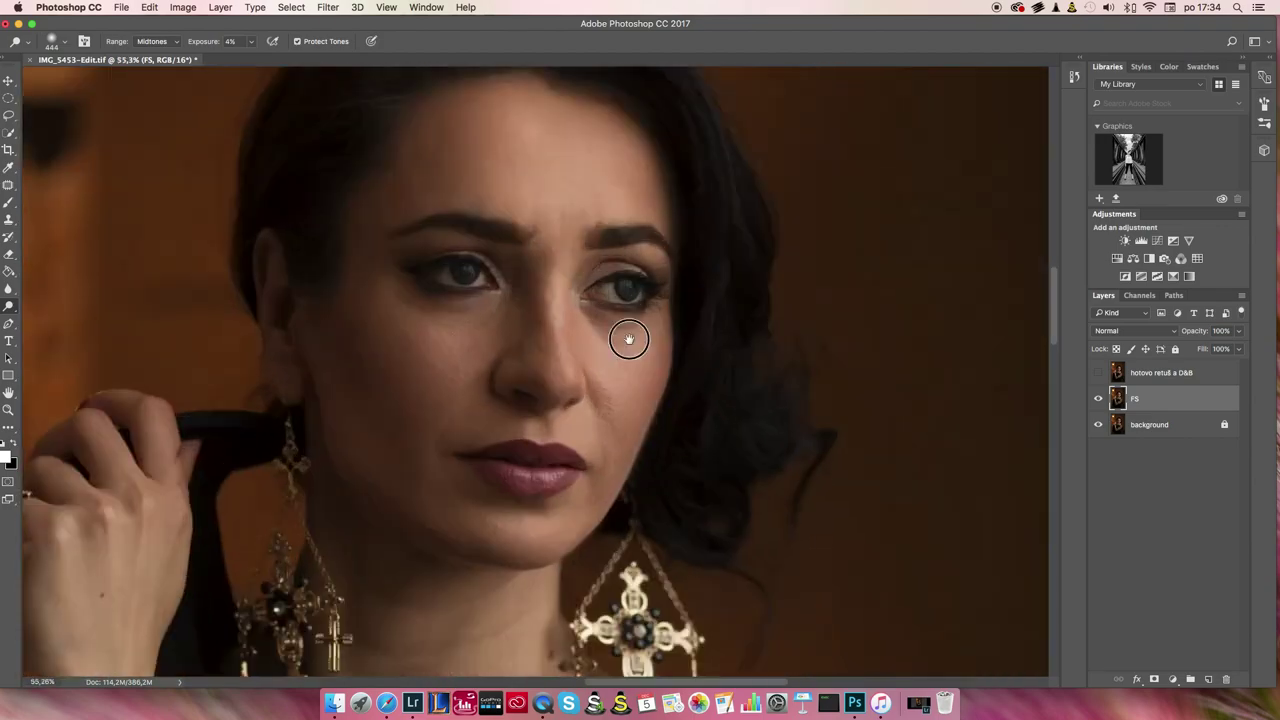
scroll(629, 339, "down", 2)
scroll(697, 286, "up", 2)
scroll(683, 297, "down", 1)
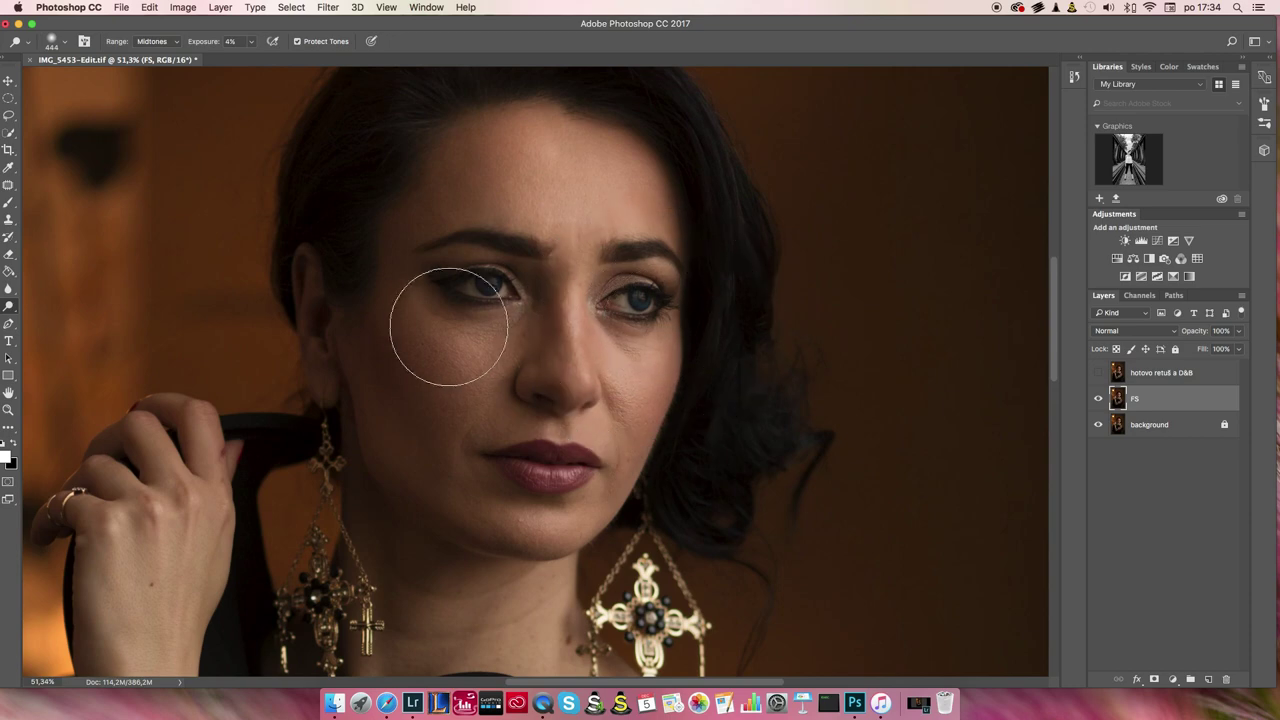
scroll(449, 326, "up", 5)
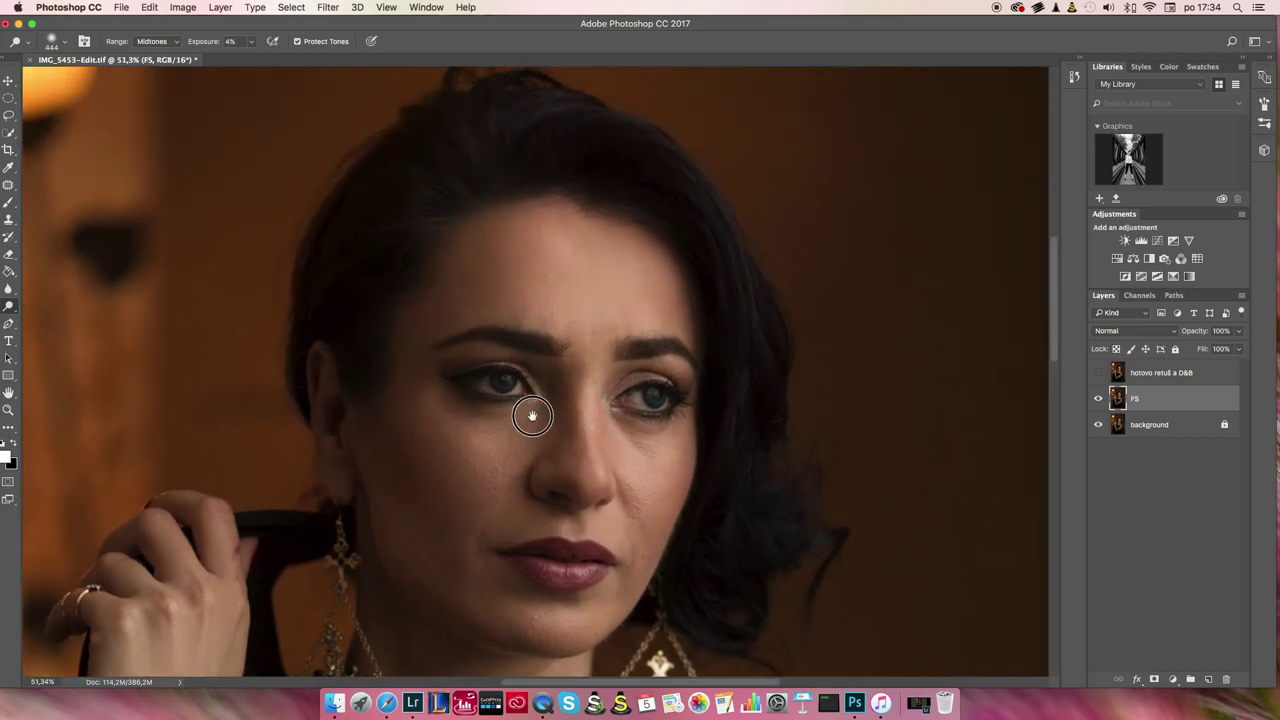
Zoom and pan to bring the face, neck and tattooed arm into view
scroll(532, 415, "up", 3)
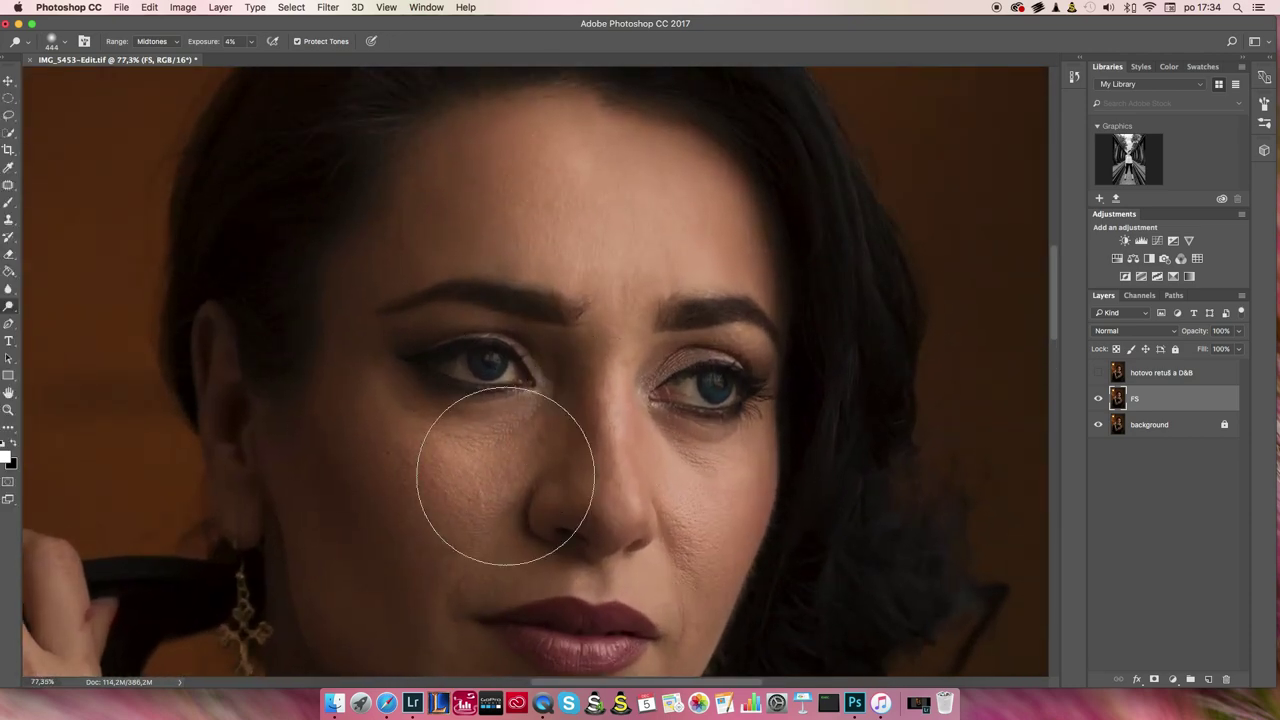
scroll(600, 360, "down", 6)
scroll(606, 460, "down", 6)
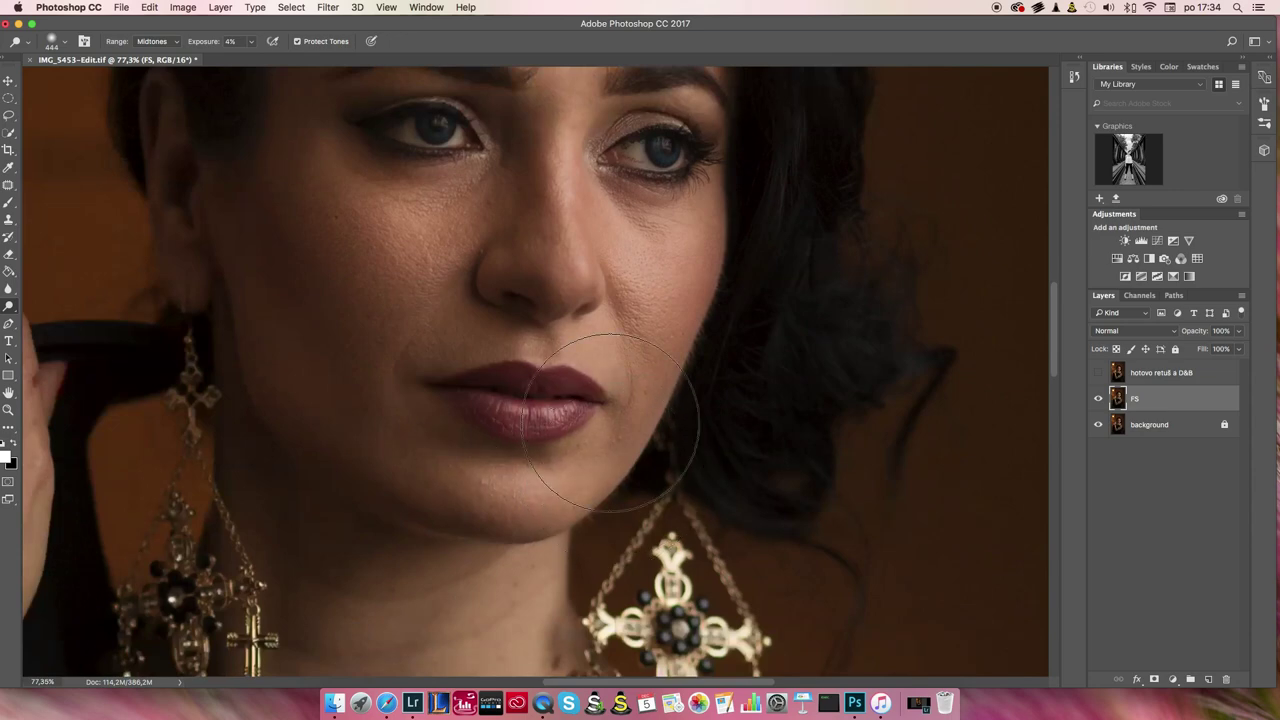
scroll(629, 509, "down", 15)
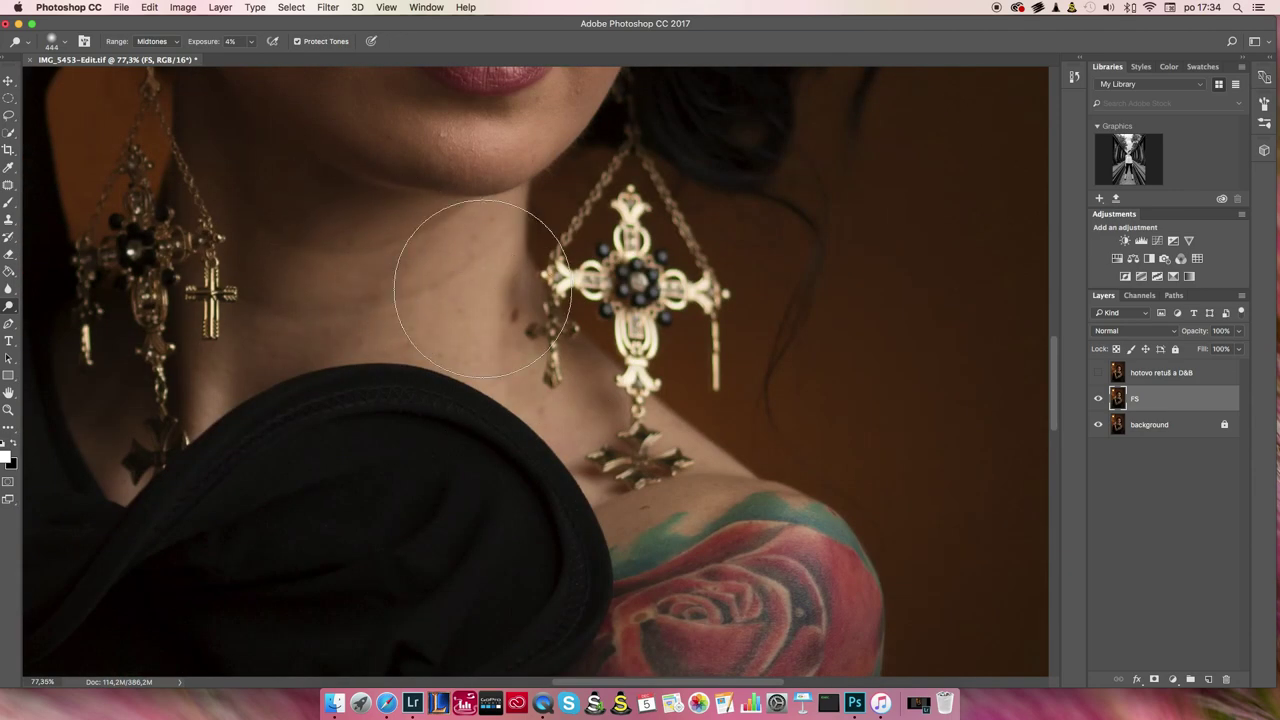
scroll(483, 289, "down", 3)
scroll(531, 360, "down", 3)
left_click_drag(543, 429, 593, 475)
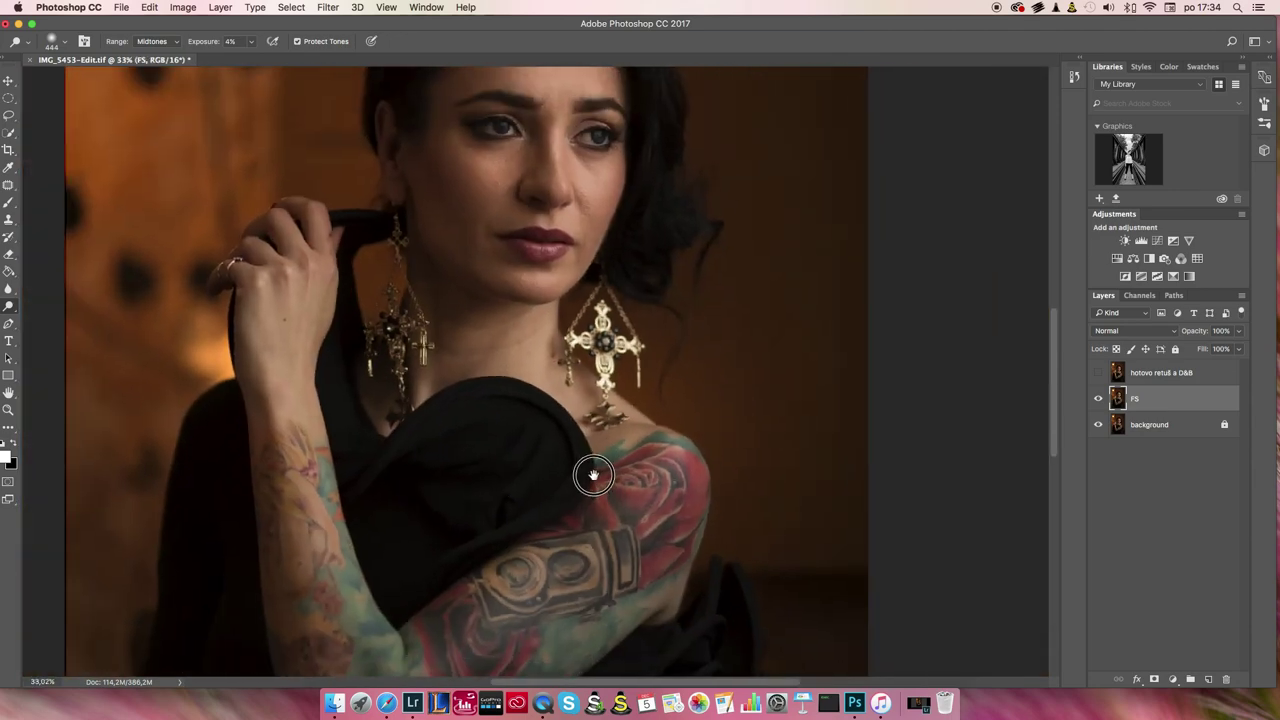
scroll(600, 500, "down", 5)
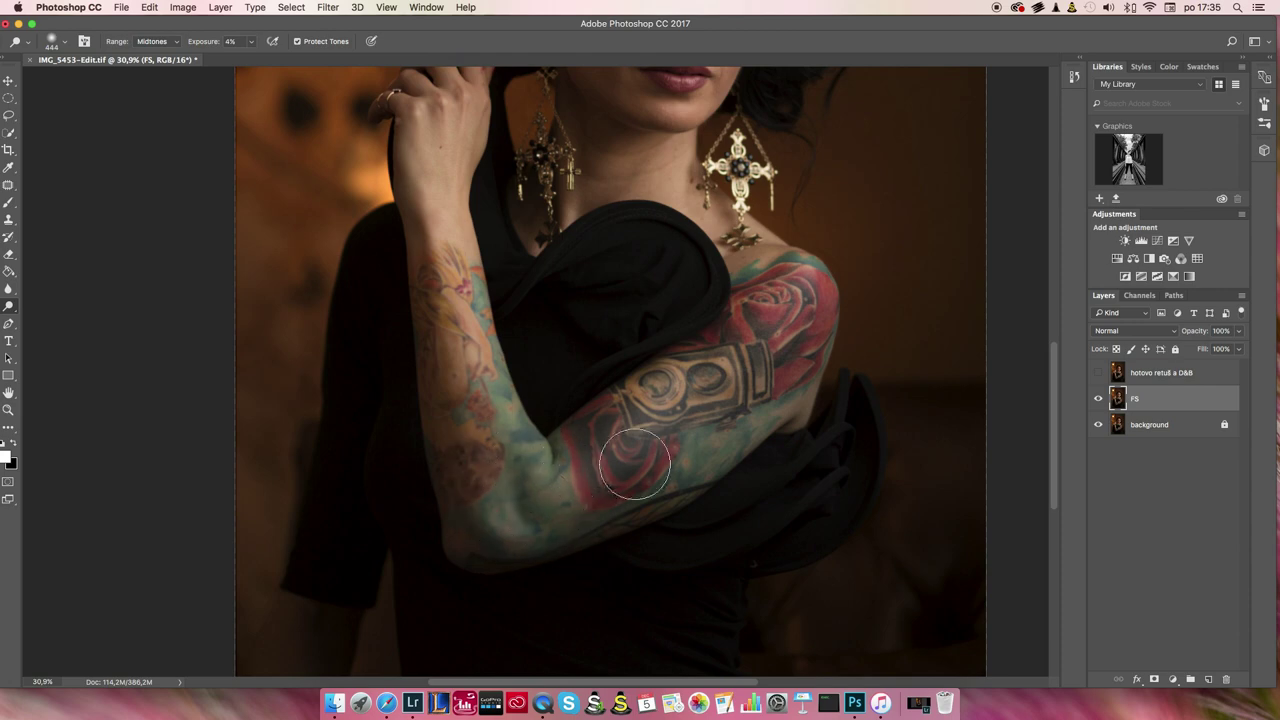
Recentre on the face and arm and resize the toning brush, settling at 476 px
mouse_move(714, 290)
left_mouse_down()
mouse_move(672, 345)
mouse_move(604, 505)
left_mouse_up()
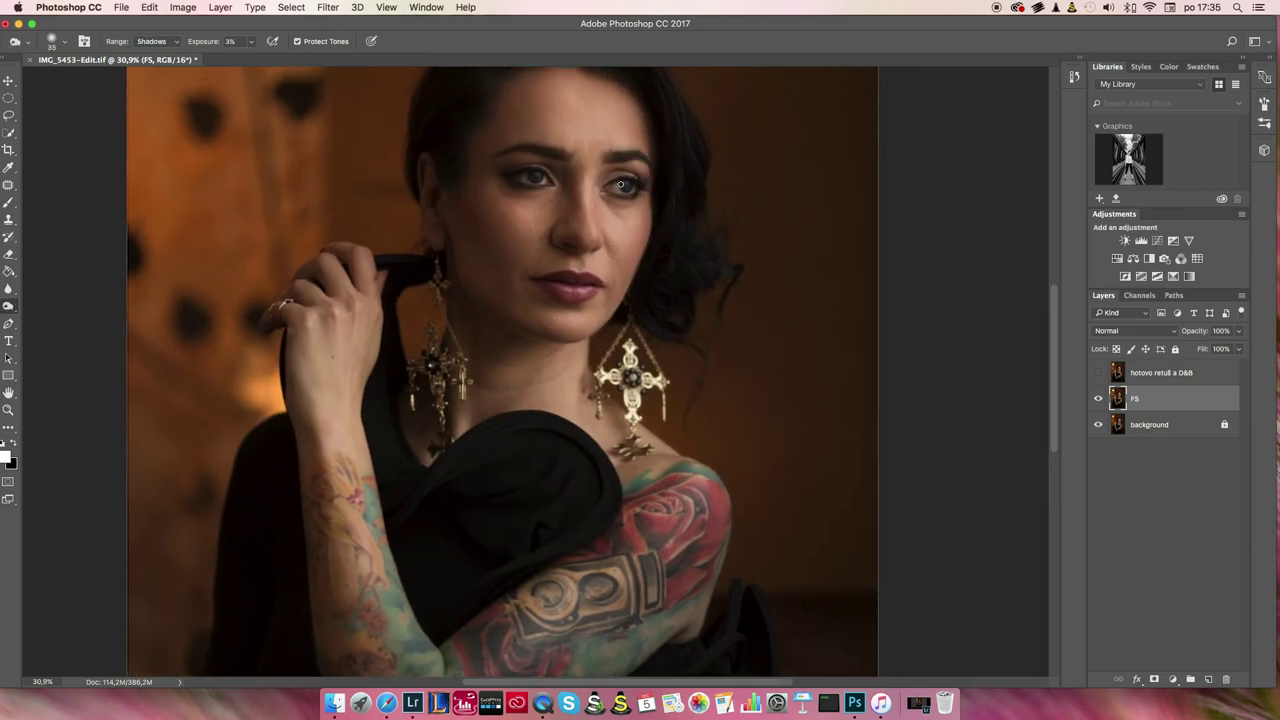
right_click(637, 259)
left_click_drag(731, 296, 774, 292)
key("Return")
scroll(700, 320, "down", 5)
right_click(659, 358)
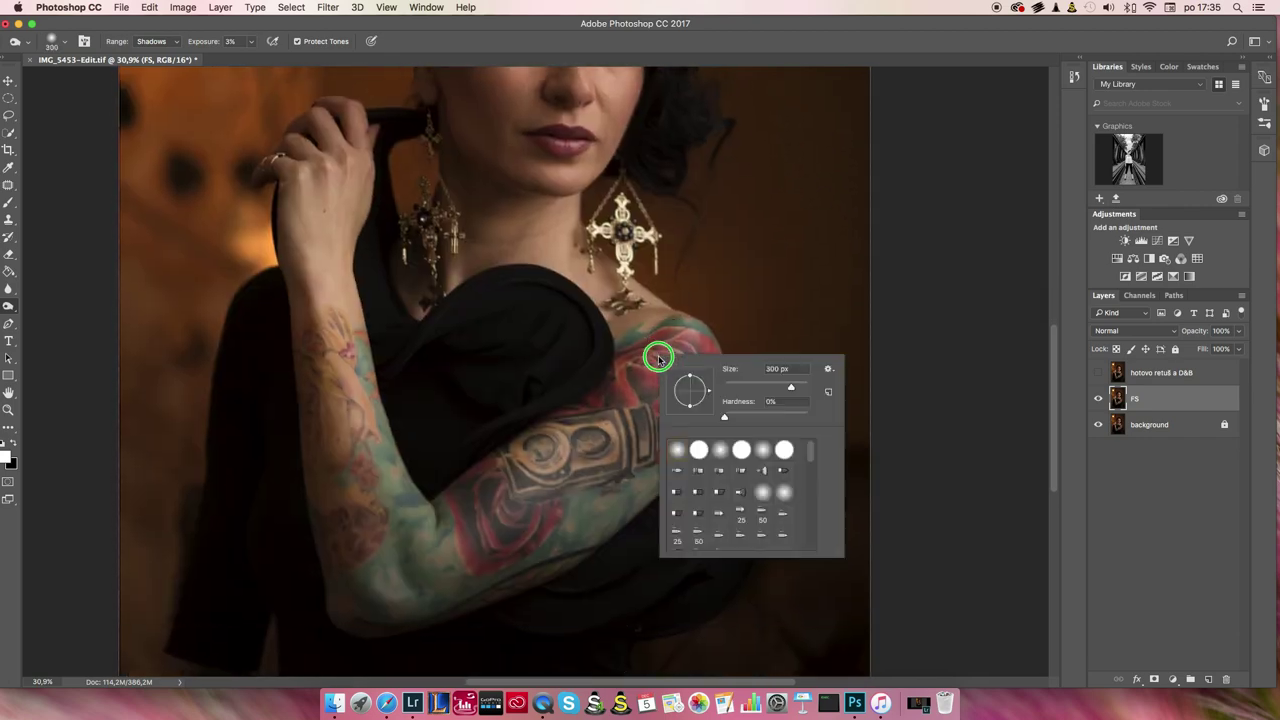
left_click_drag(797, 387, 795, 387)
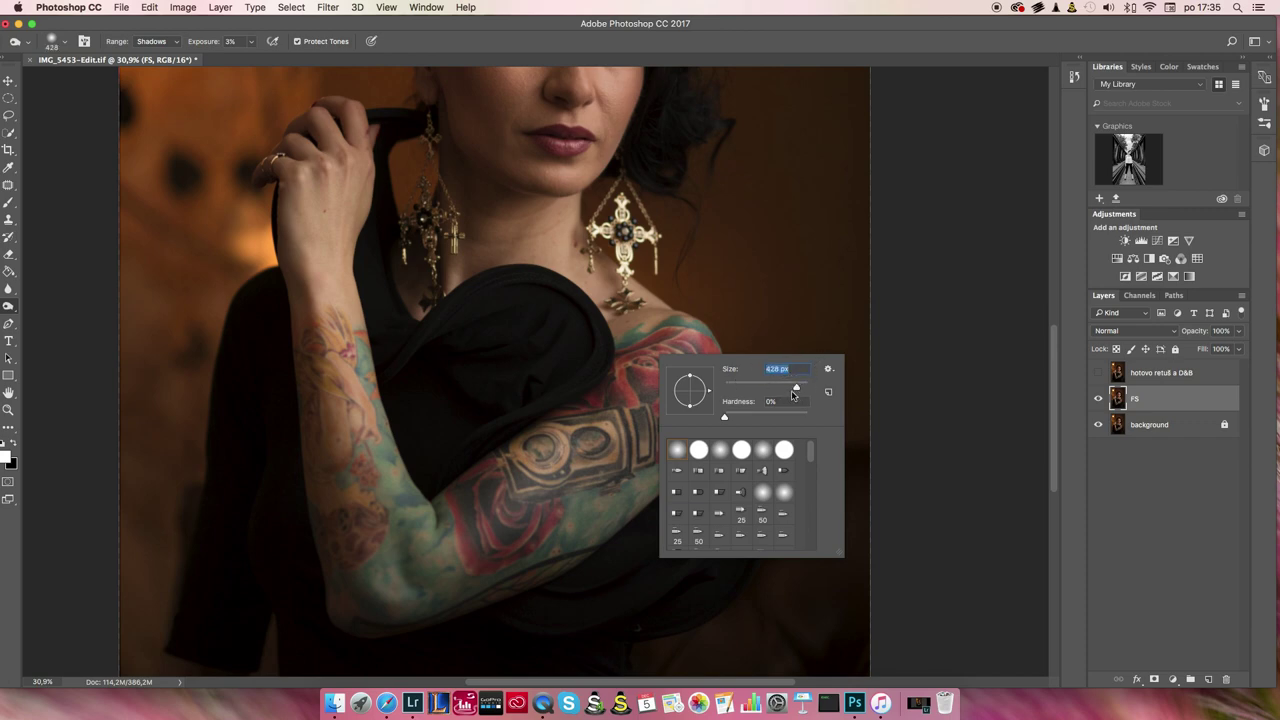
key("Return")
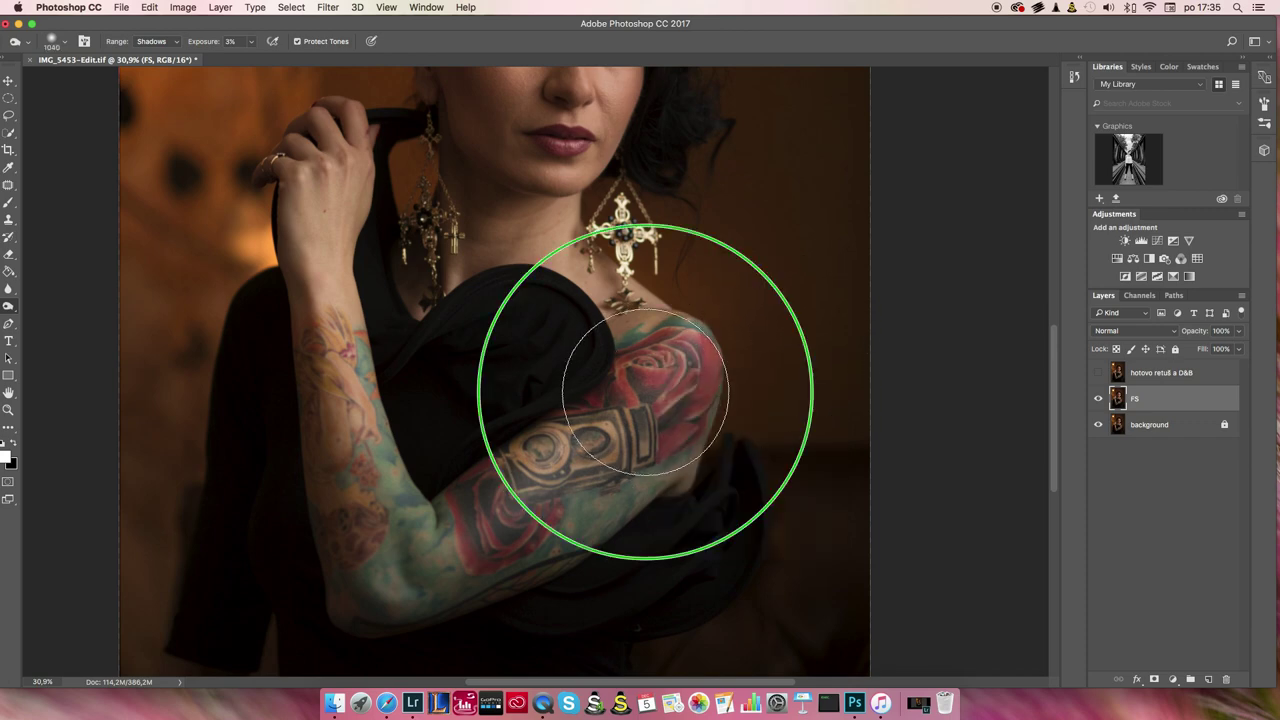
right_click(655, 393)
left_click_drag(792, 424, 770, 424)
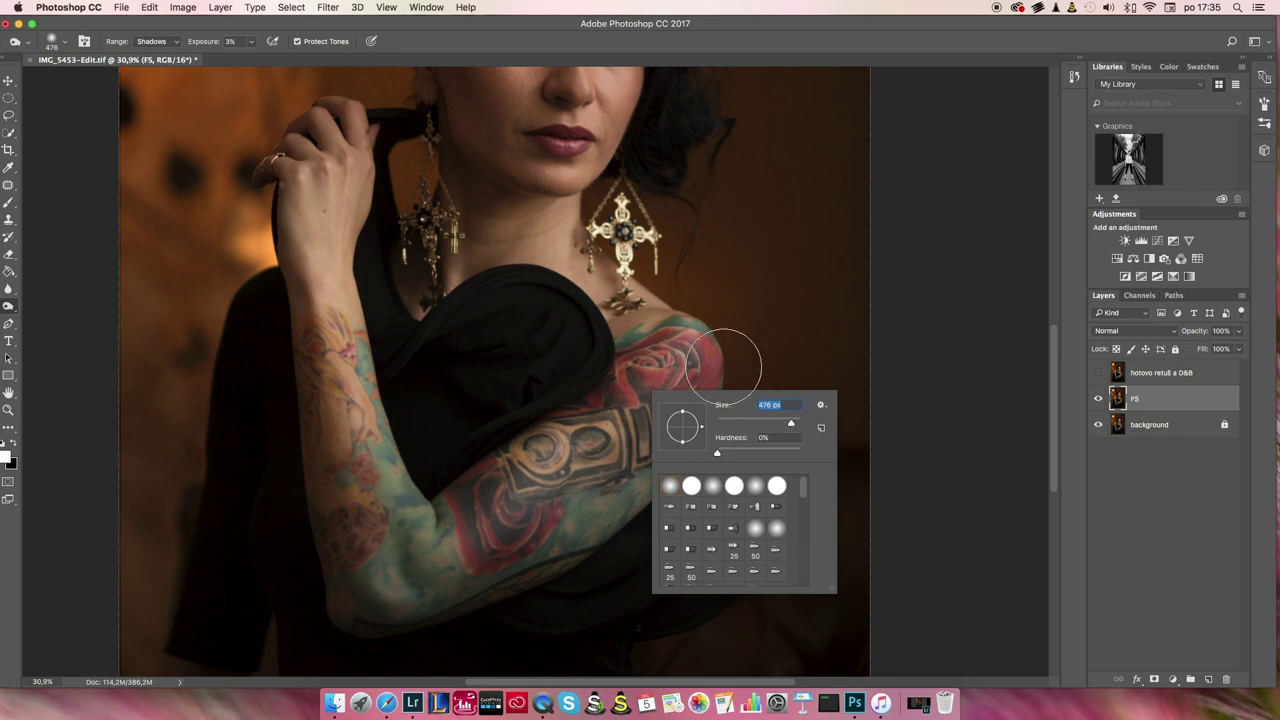
key("Return")
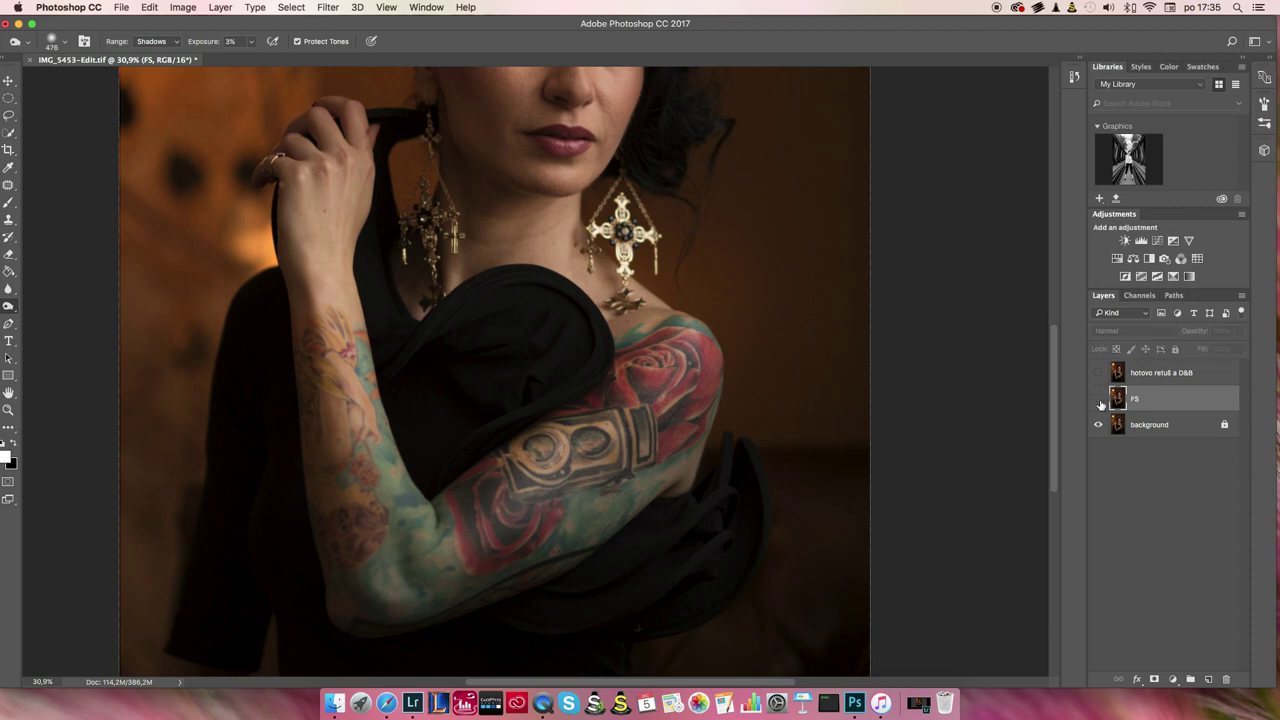
Fit the portrait, toggle the FS layer off, on and off to compare, then return to Dodge
key("super+0")
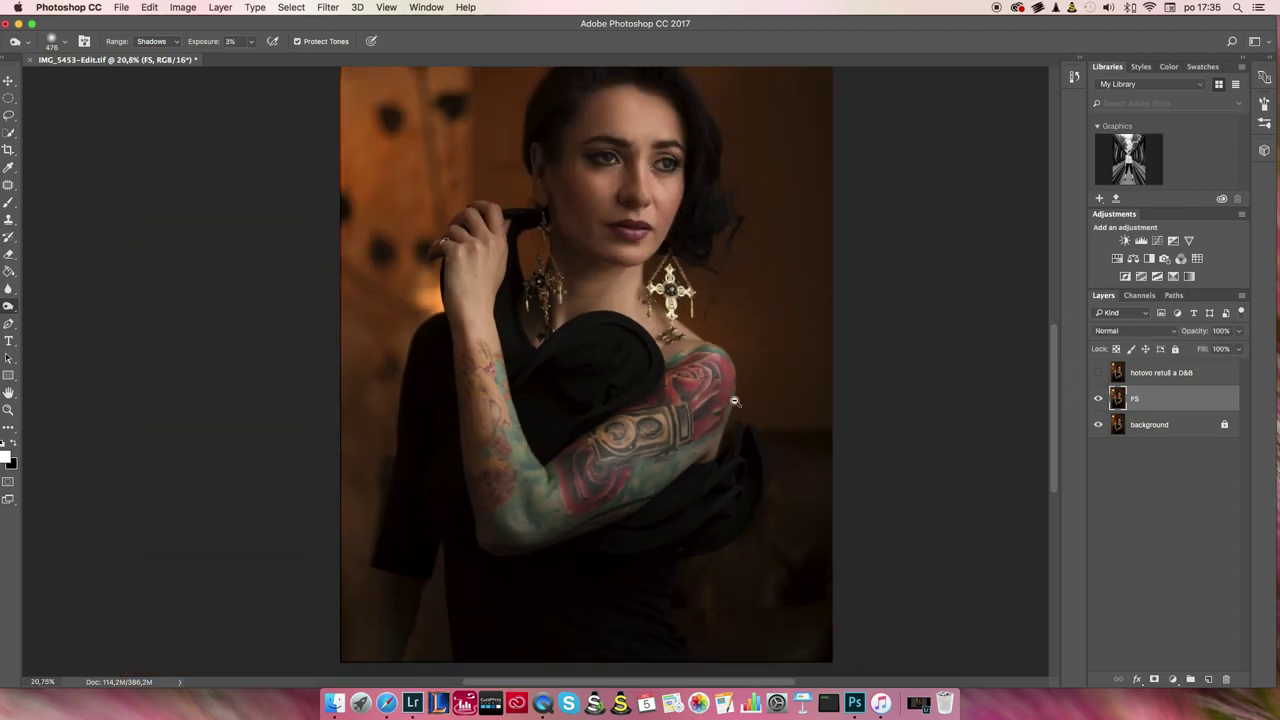
left_click(1098, 398)
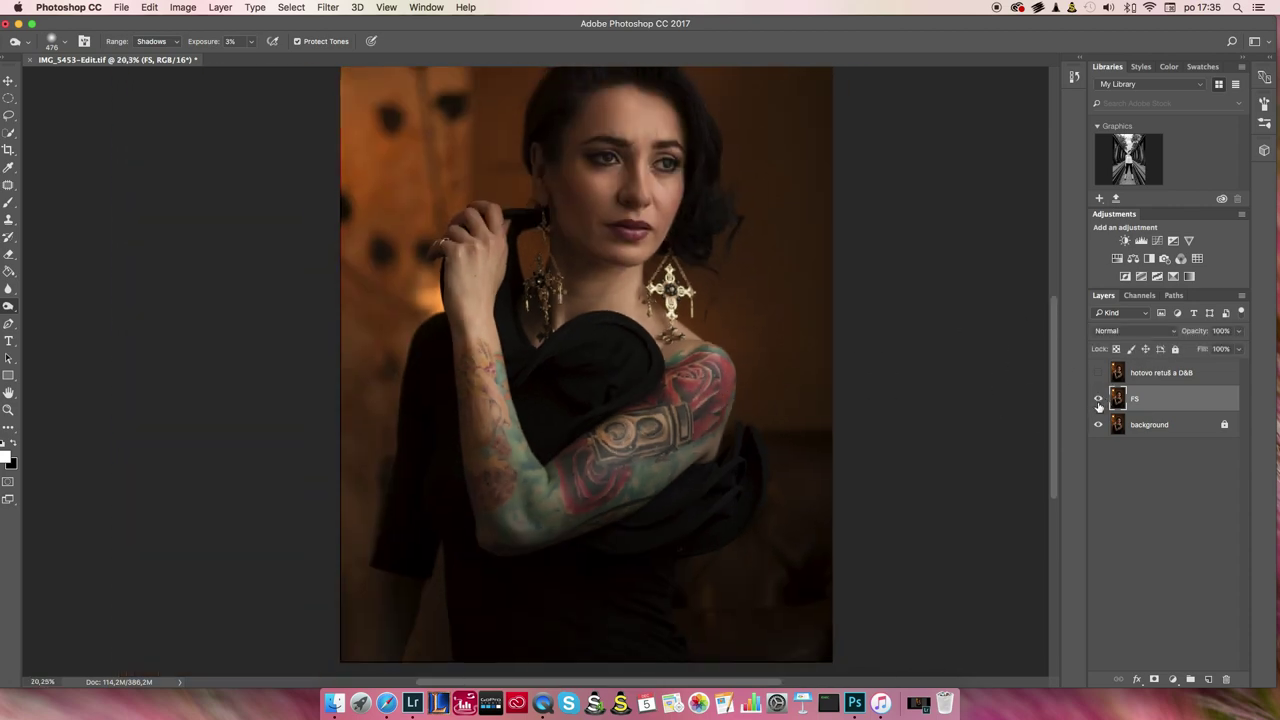
left_click(1098, 398)
left_click(1098, 398)
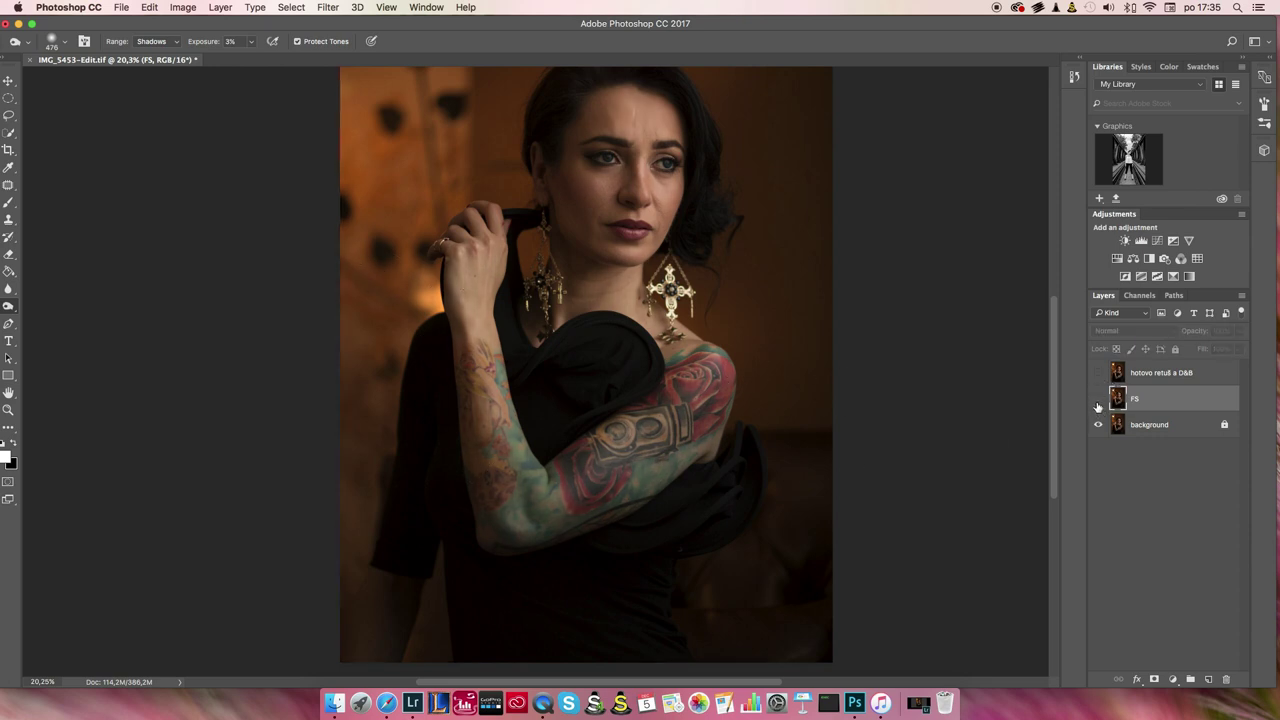
scroll(718, 425, "up", 3)
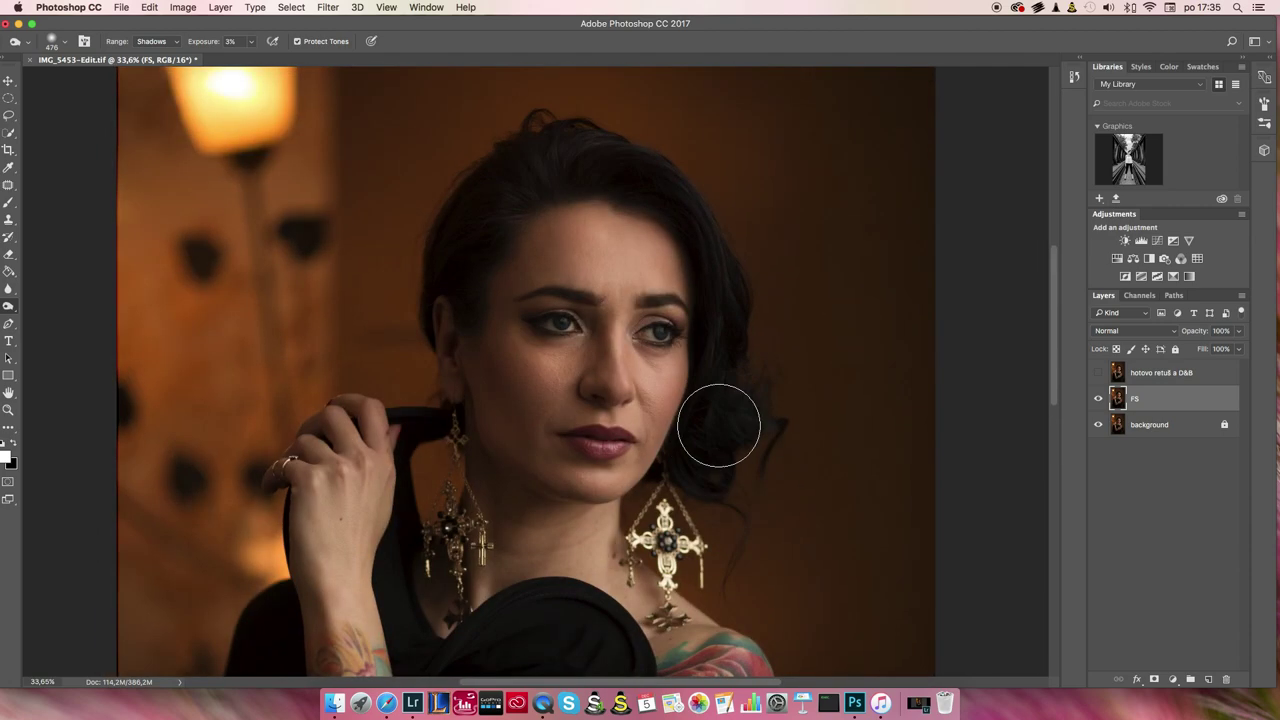
scroll(718, 425, "up", 3)
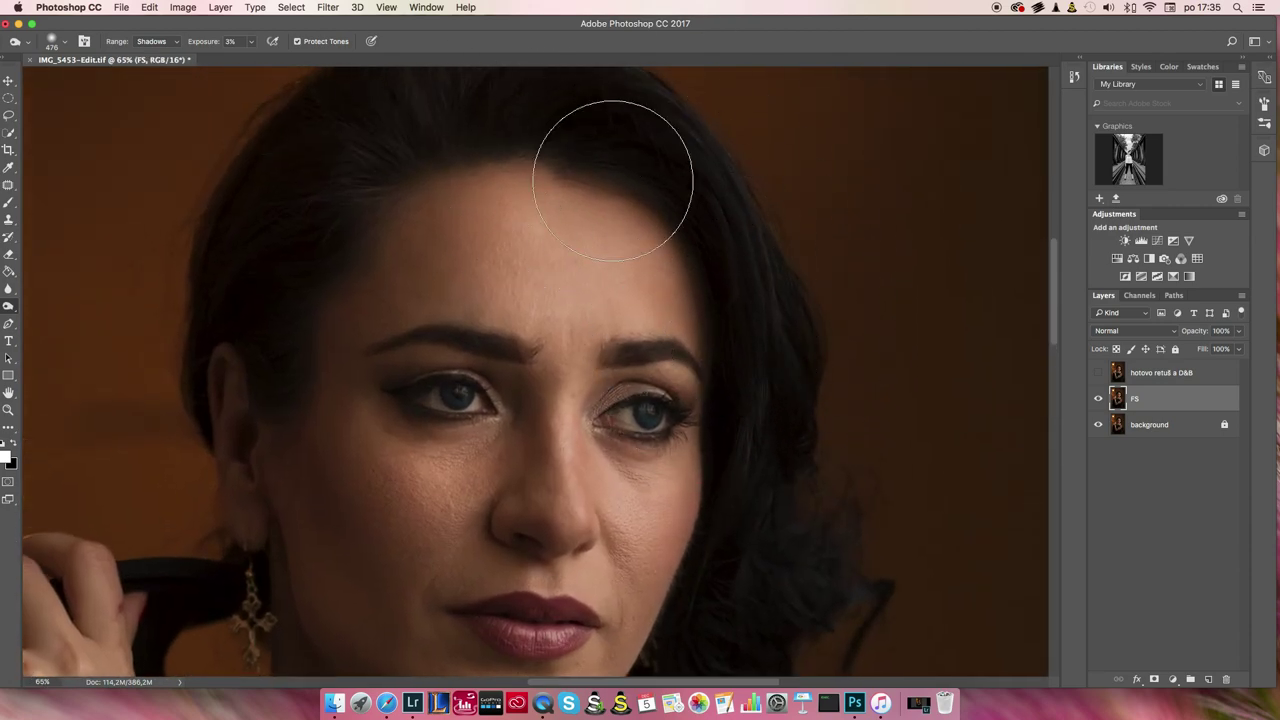
scroll(330, 380, "down", 5)
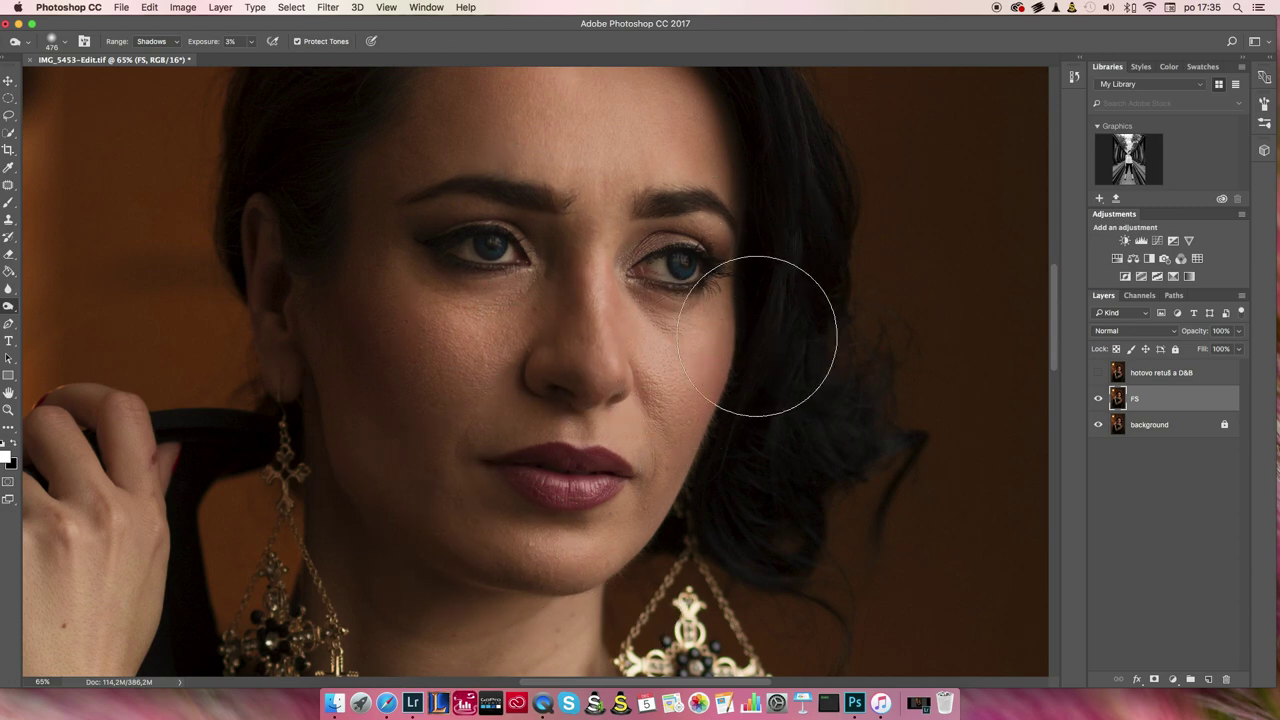
key("shift+o")
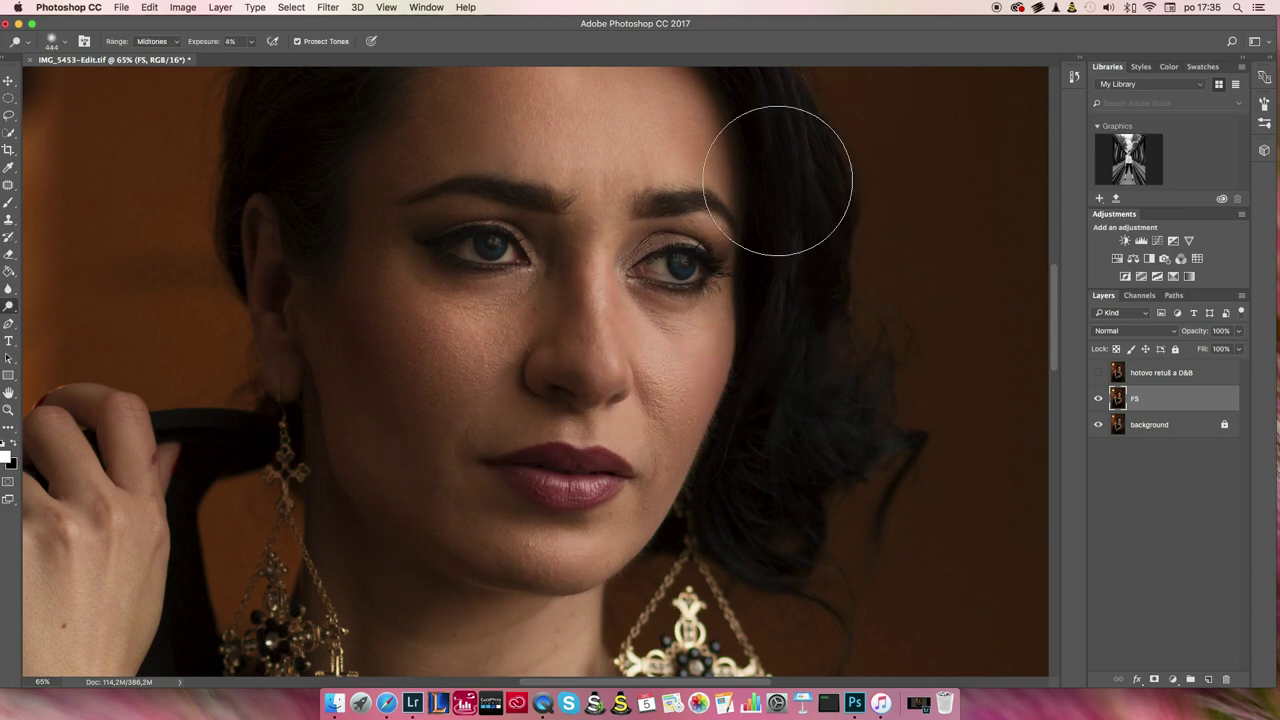
Shrink the Dodge brush to 38 px and set its exposure to 14%
right_click(688, 273)
left_click_drag(806, 262, 776, 206)
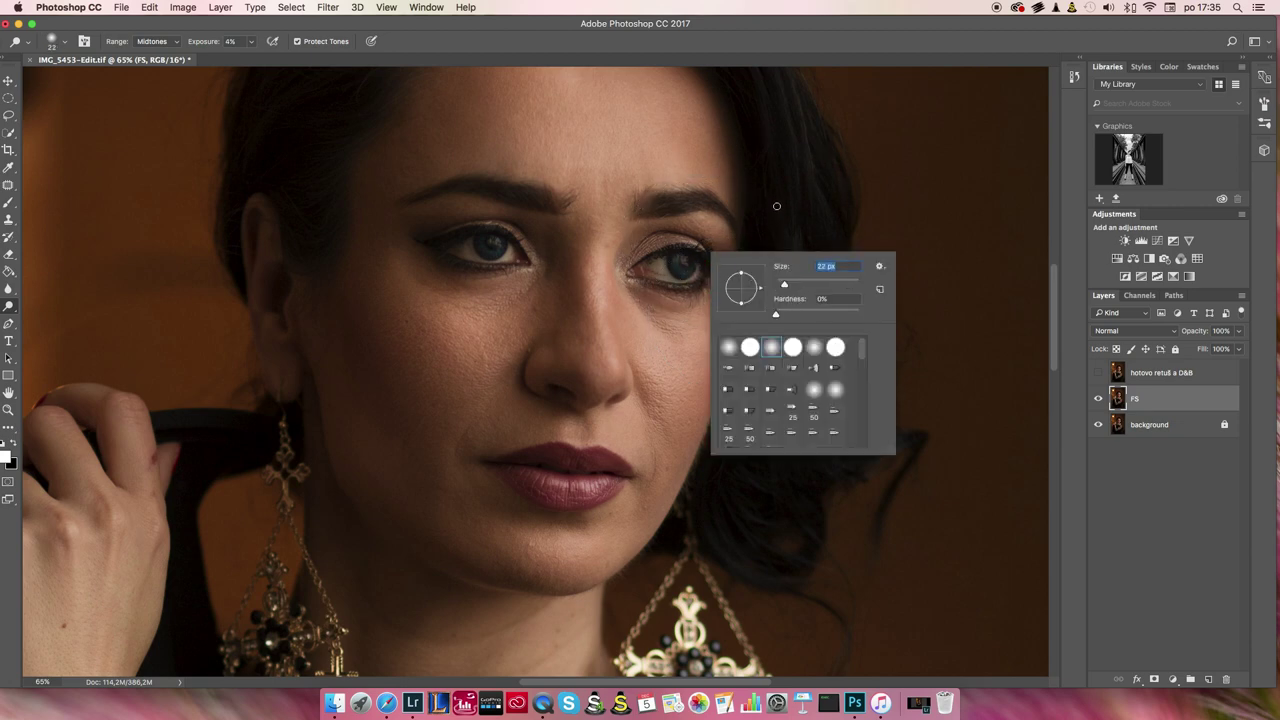
mouse_move(788, 286)
left_mouse_down()
mouse_move(775, 285)
mouse_move(788, 286)
left_mouse_up()
key("Return")
left_click_drag(251, 42, 255, 58)
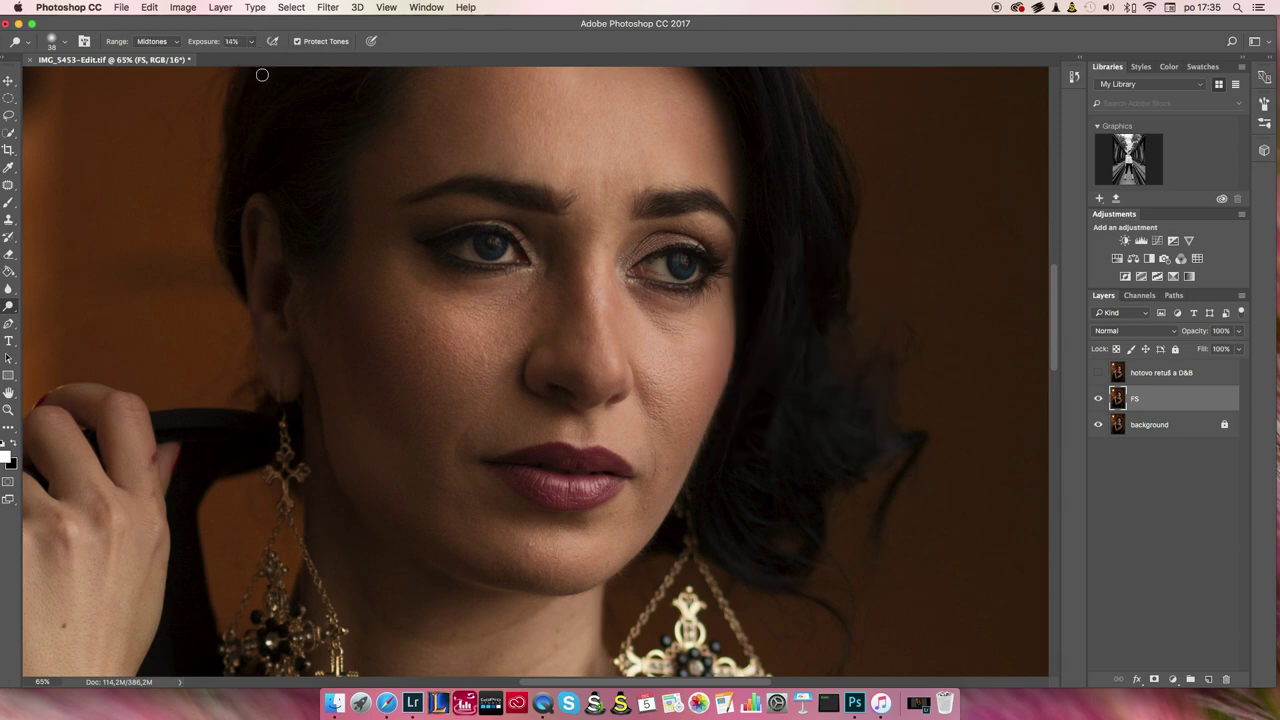
Dodge the iris of the left eye and the white and iris of the right eye
scroll(502, 270, "up", 3)
scroll(560, 251, "up", 2)
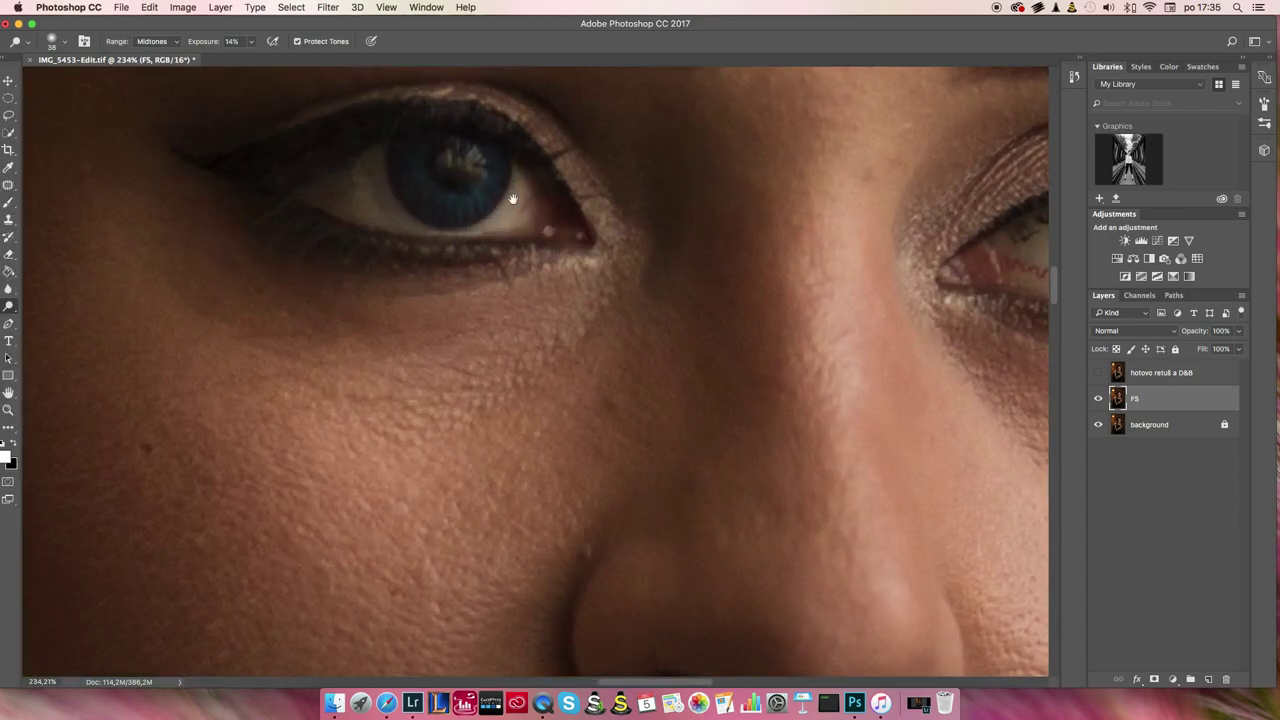
scroll(546, 266, "up", 2)
mouse_move(546, 266)
left_mouse_down()
mouse_move(486, 266)
mouse_move(531, 286)
mouse_move(571, 277)
mouse_move(550, 247)
mouse_move(457, 251)
mouse_move(480, 291)
mouse_move(598, 297)
left_mouse_up()
scroll(637, 331, "down", 5)
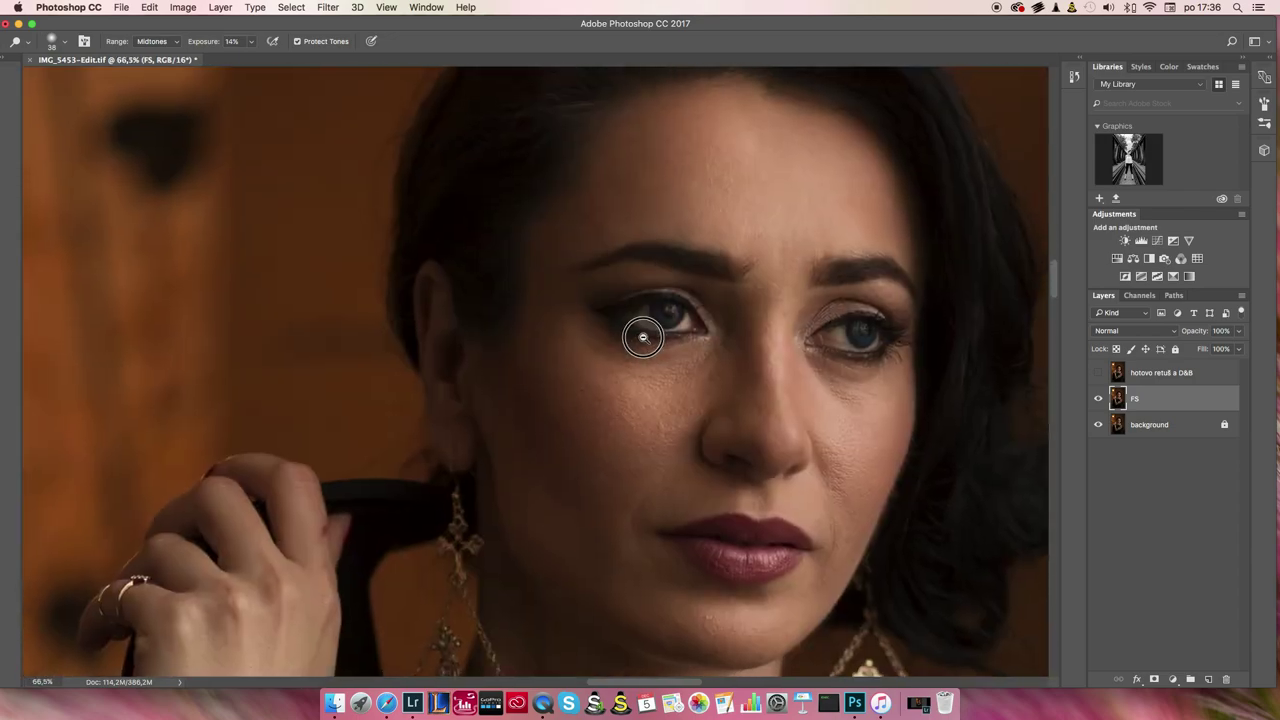
scroll(641, 337, "down", 2)
scroll(641, 337, "up", 1)
scroll(786, 337, "up", 1)
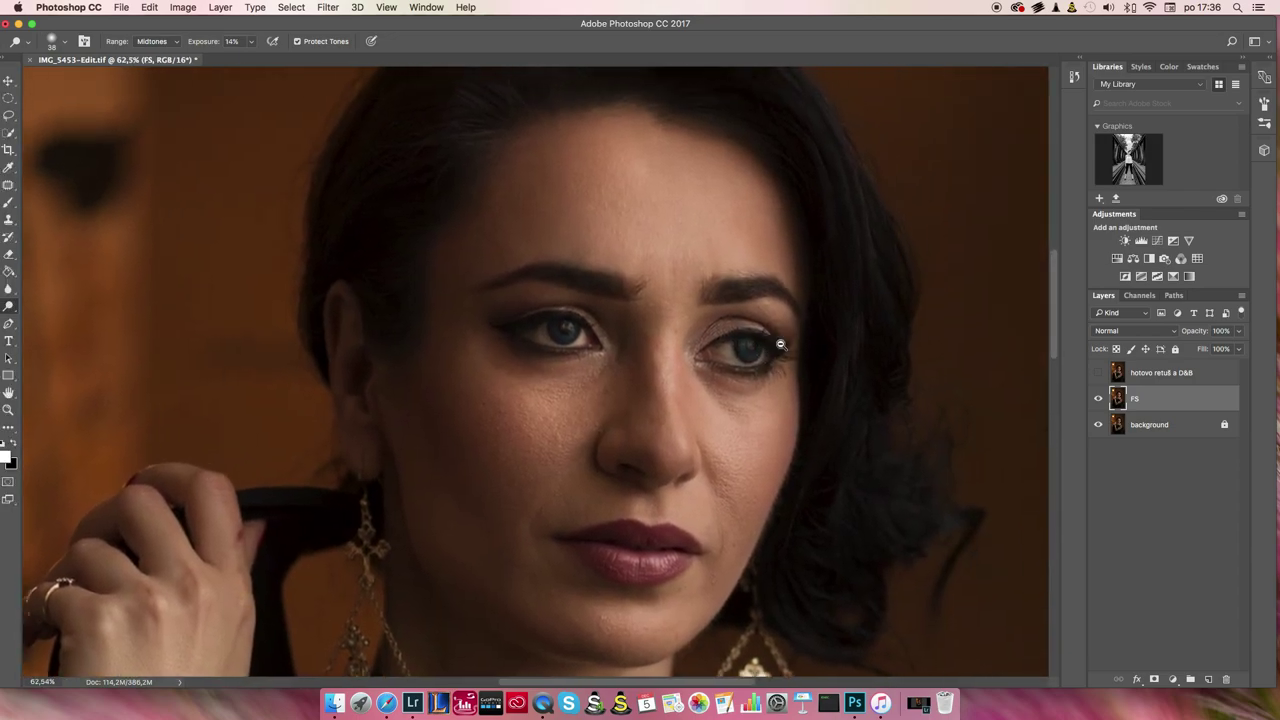
scroll(790, 320, "up", 5)
mouse_move(798, 290)
left_mouse_down()
mouse_move(663, 309)
mouse_move(891, 314)
mouse_move(841, 260)
mouse_move(814, 286)
mouse_move(829, 257)
mouse_move(814, 280)
mouse_move(850, 341)
left_mouse_up()
scroll(850, 341, "down", 5)
scroll(896, 363, "down", 2)
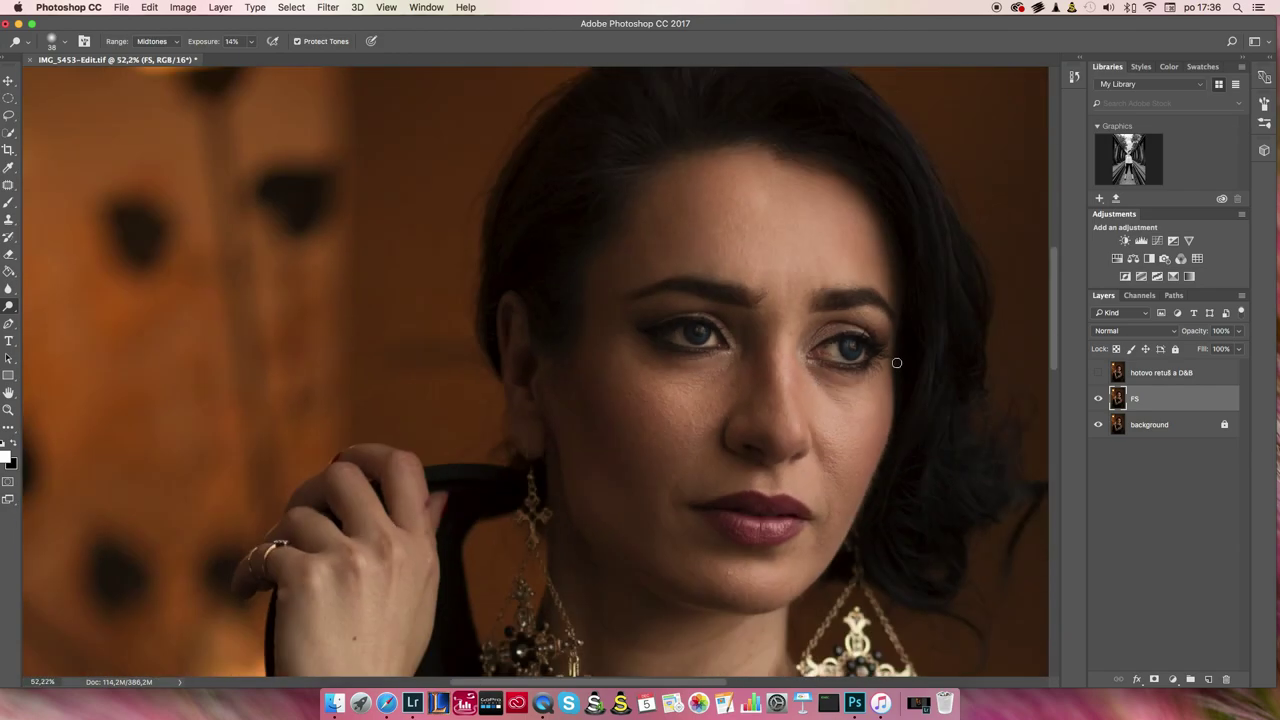
Toggle the FS layer off and on to compare the brightened eyes
left_click(1098, 399)
left_click(1098, 399)
scroll(720, 337, "right", 5)
scroll(596, 278, "down", 5)
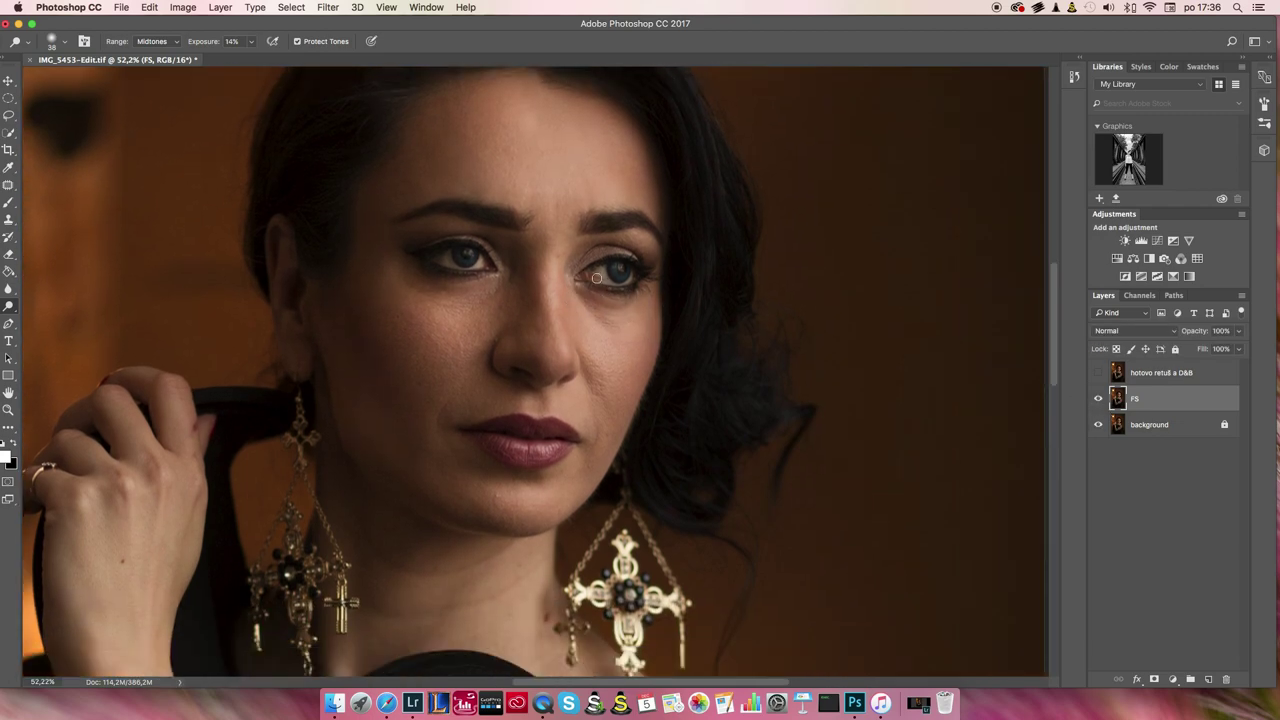
scroll(563, 297, "up", 2)
scroll(714, 313, "up", 2)
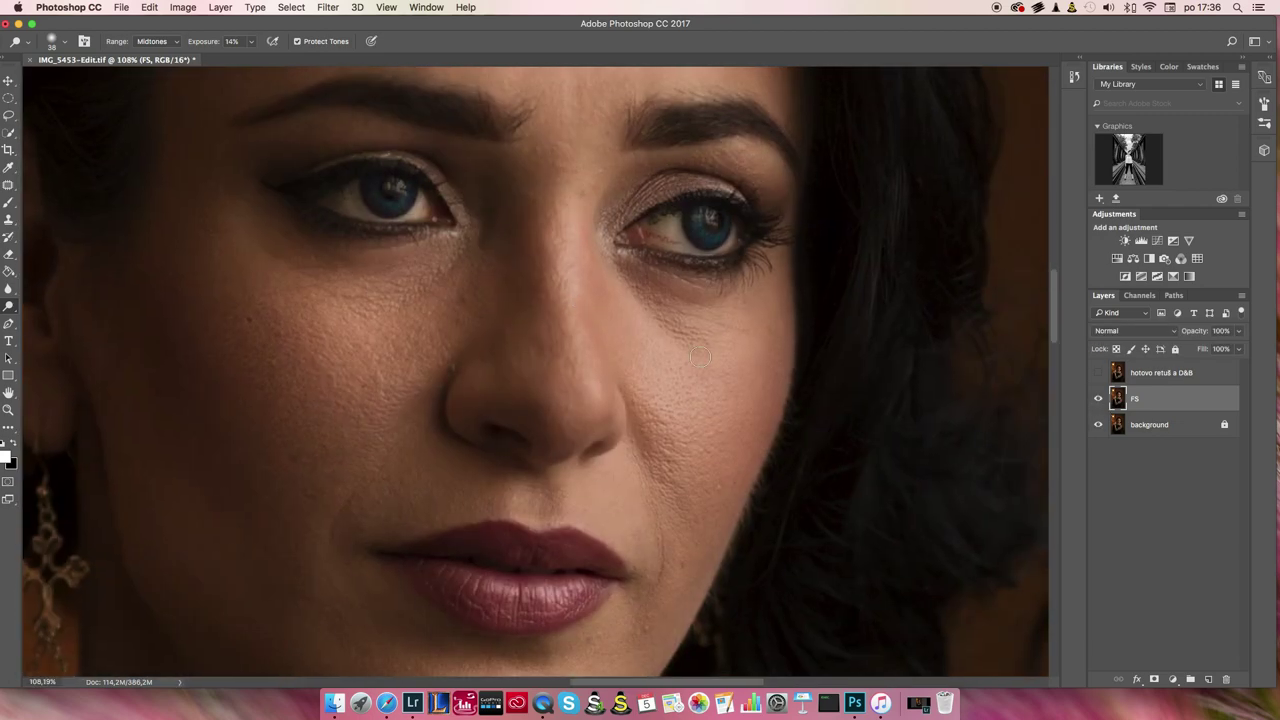
scroll(700, 357, "down", 1)
scroll(677, 371, "down", 1)
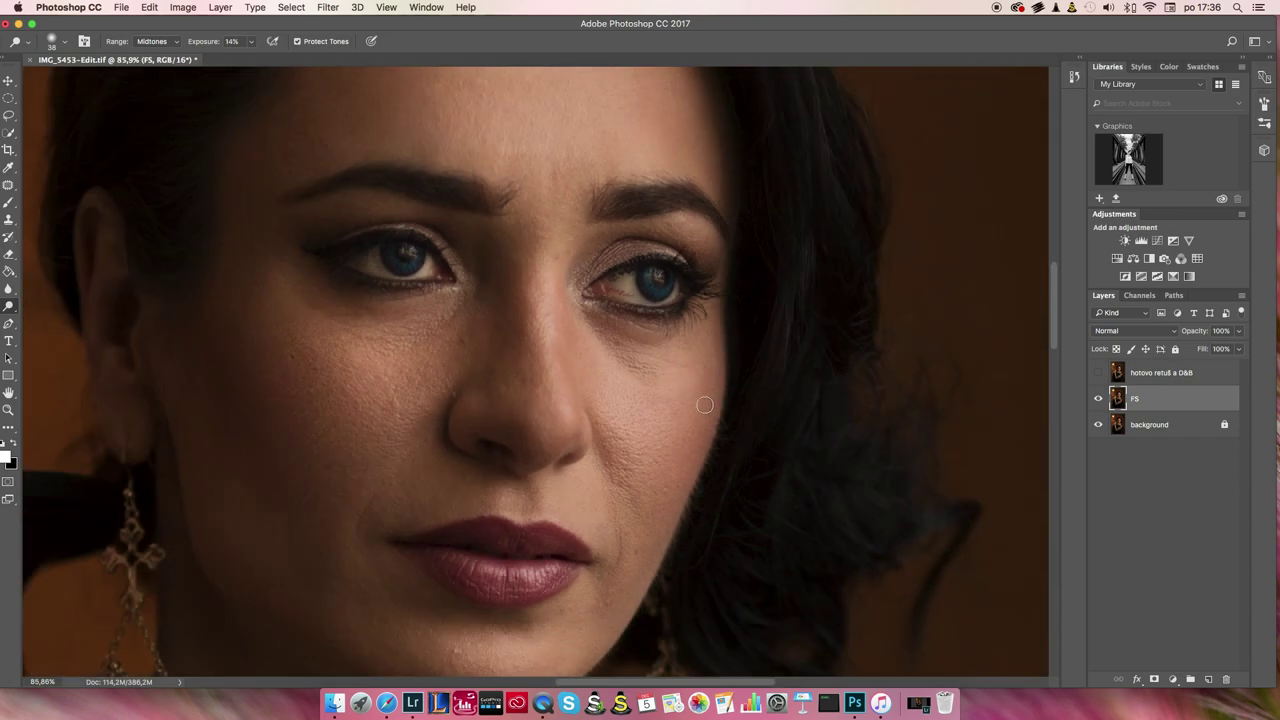
scroll(678, 400, "down", 4)
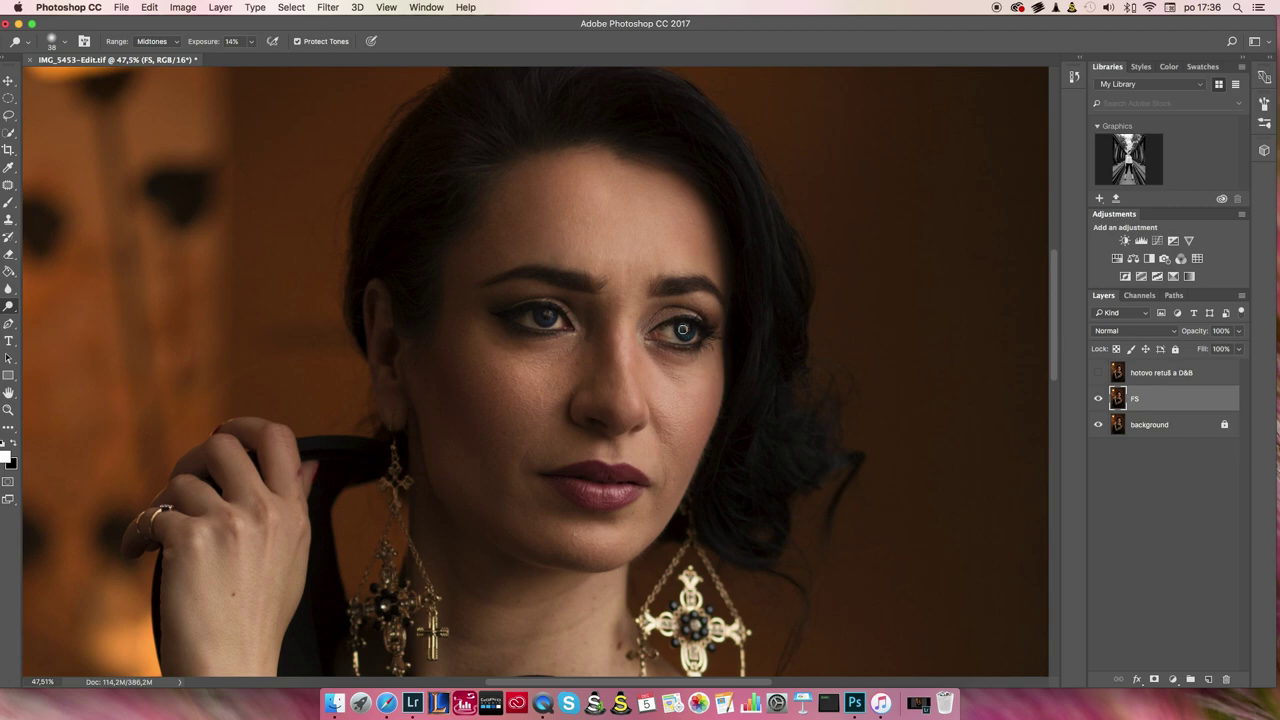
scroll(634, 366, "up", 2)
scroll(610, 358, "up", 1)
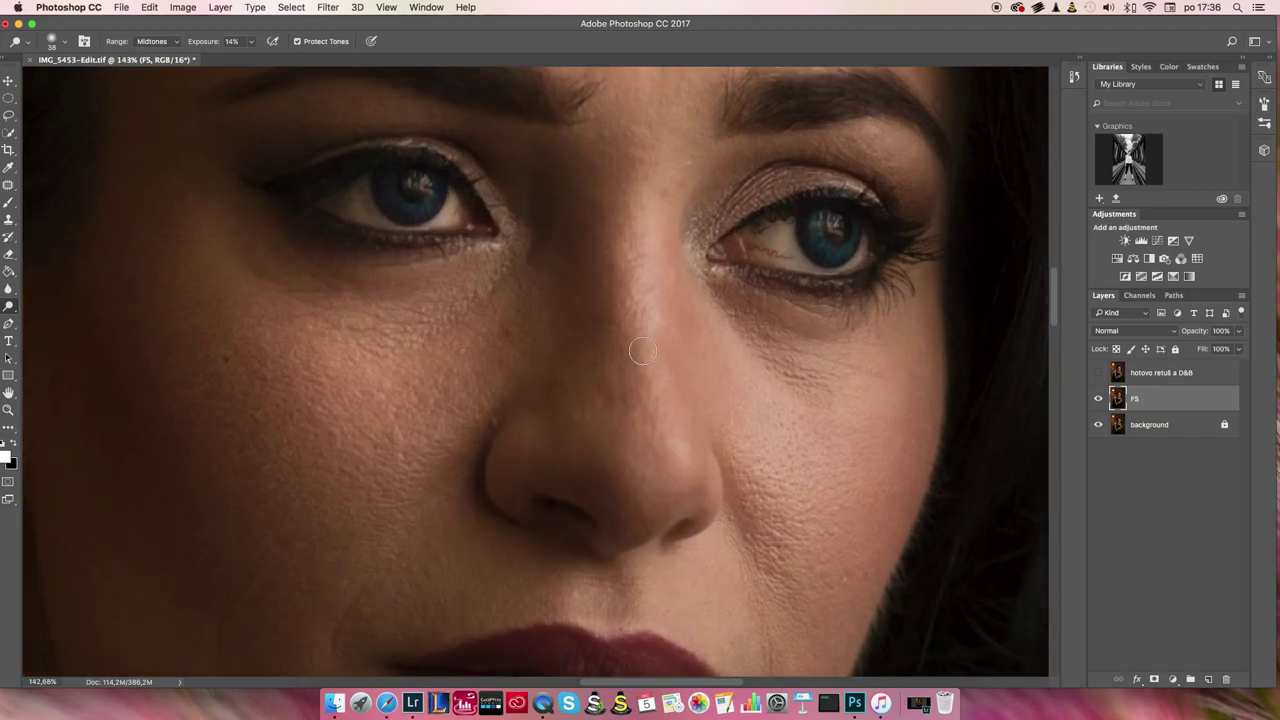
scroll(675, 371, "up", 1)
scroll(650, 410, "down", 2)
scroll(626, 430, "down", 2)
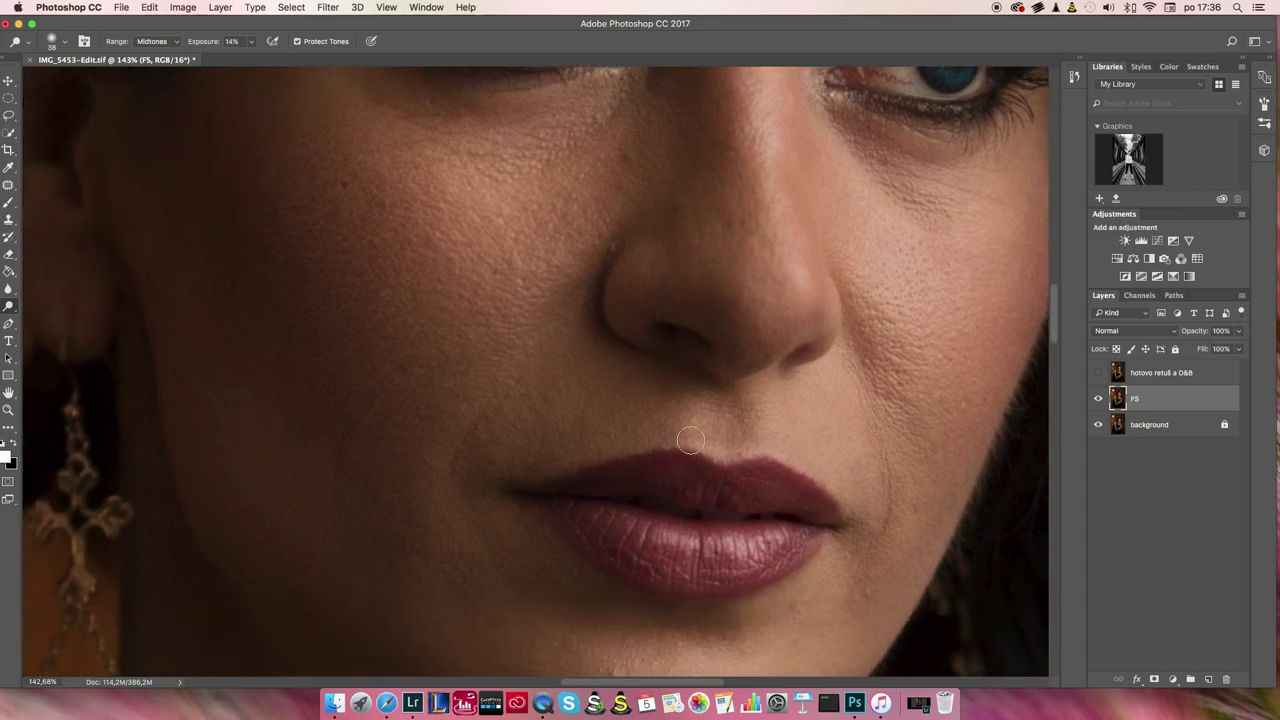
scroll(637, 371, "down", 1)
scroll(637, 371, "down", 2)
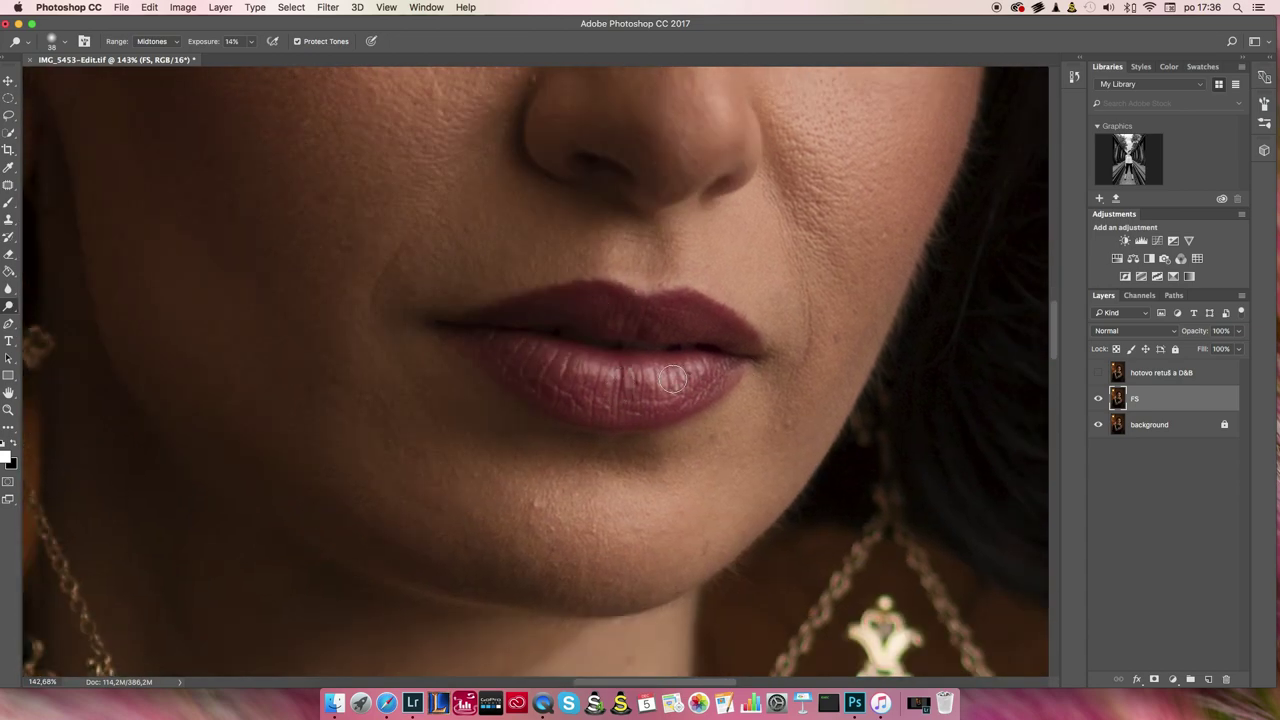
Set the Dodge brush to 12 px and its exposure to 5%
right_click(680, 447)
left_click_drag(767, 481, 758, 481)
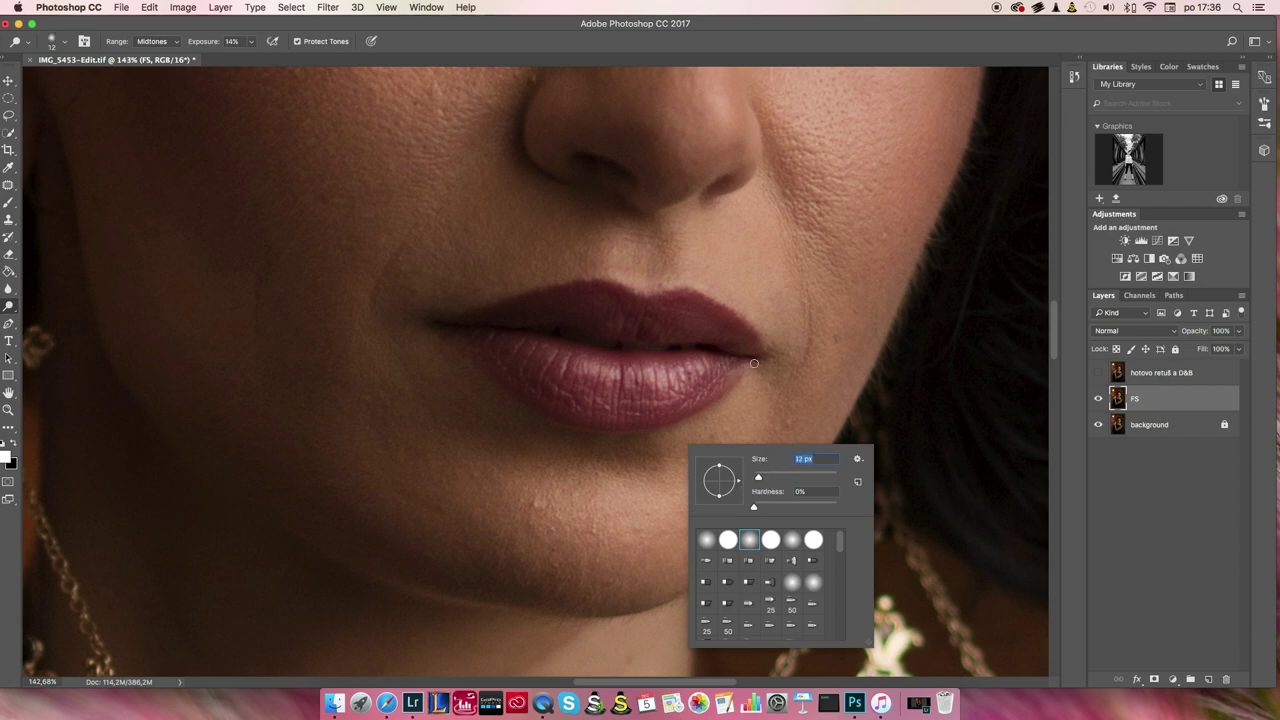
key("Return")
left_click_drag(251, 44, 247, 60)
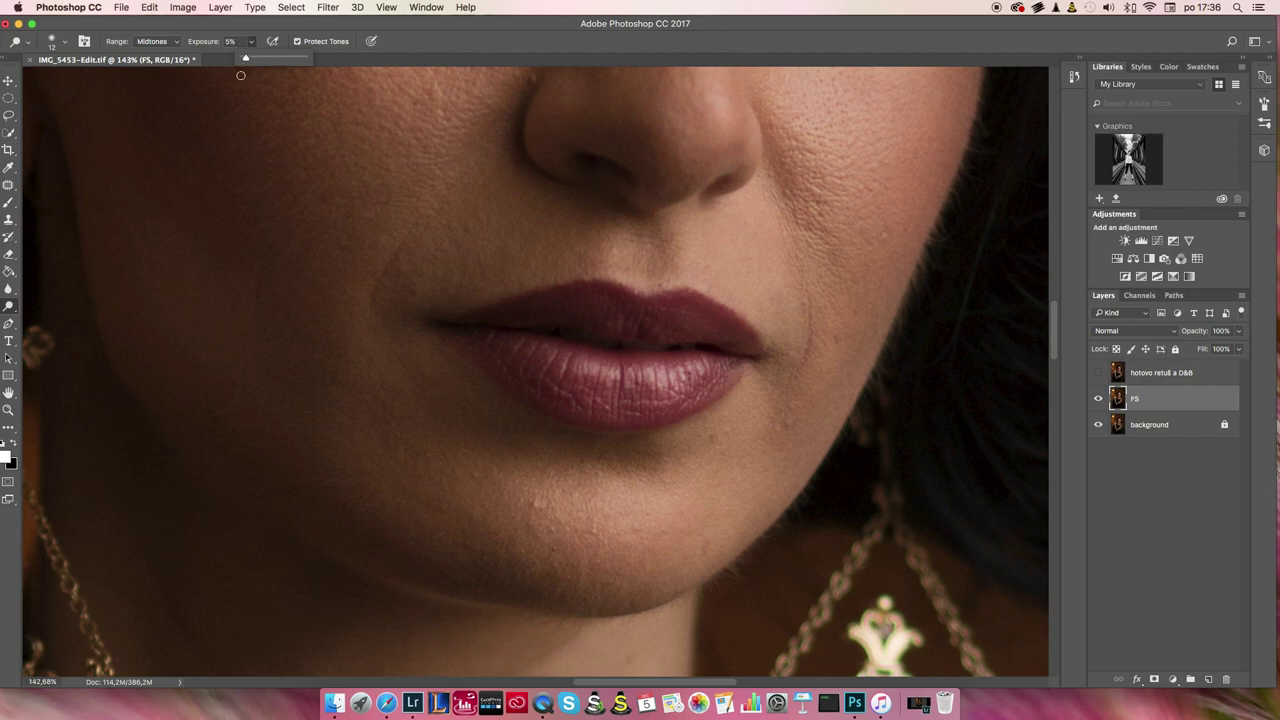
left_click_drag(247, 60, 244, 60)
Zoom in on the chin skin for close work
left_click(465, 488)
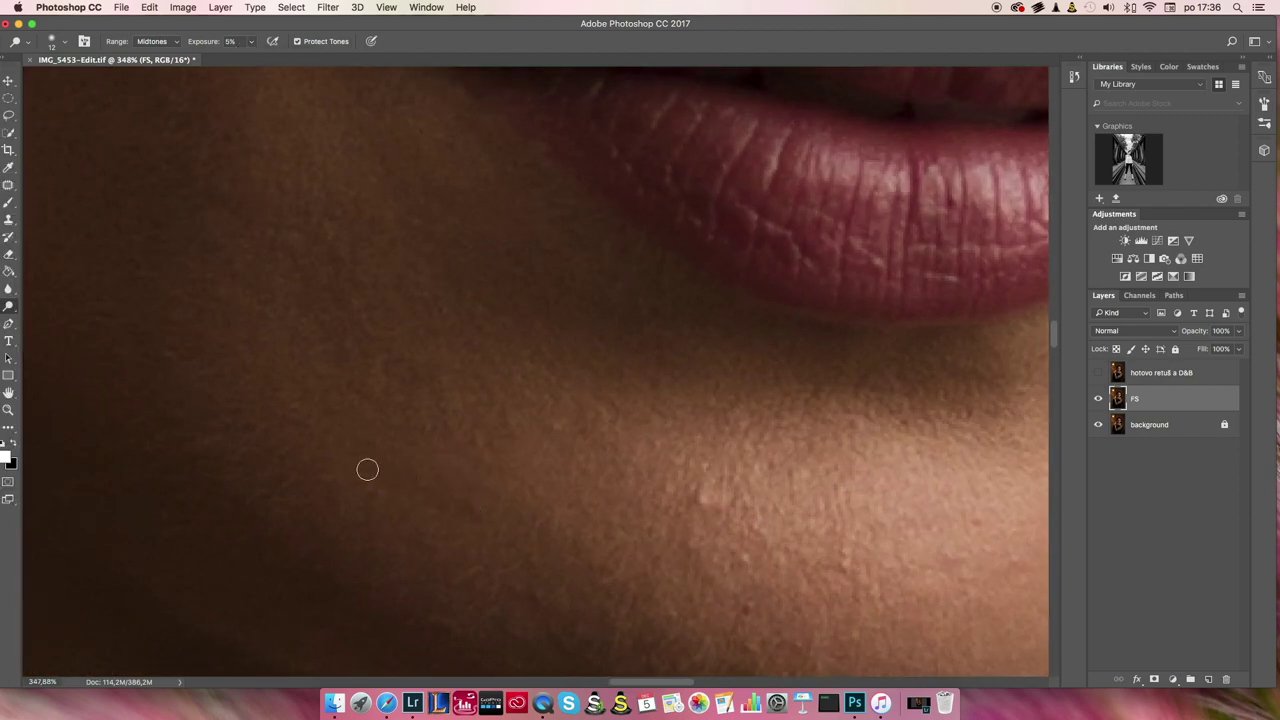
scroll(450, 455, "down", 3)
scroll(500, 505, "down", 3)
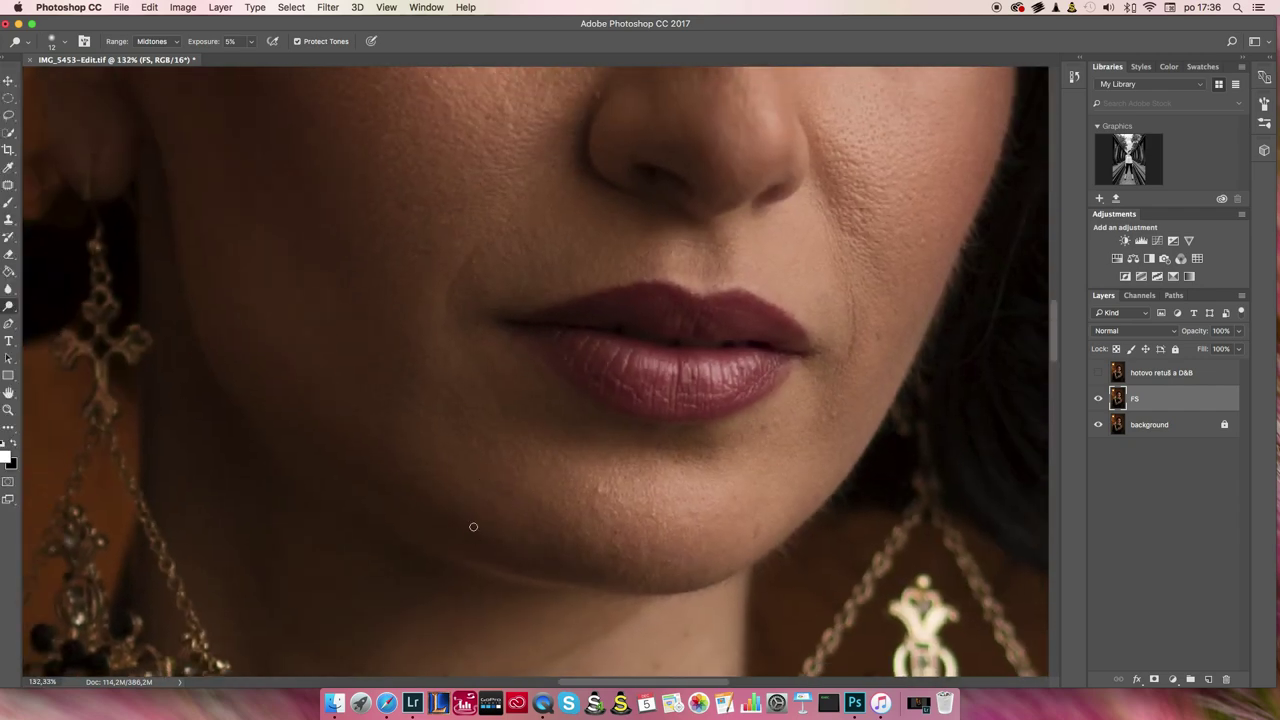
scroll(533, 470, "up", 3)
scroll(545, 449, "up", 2)
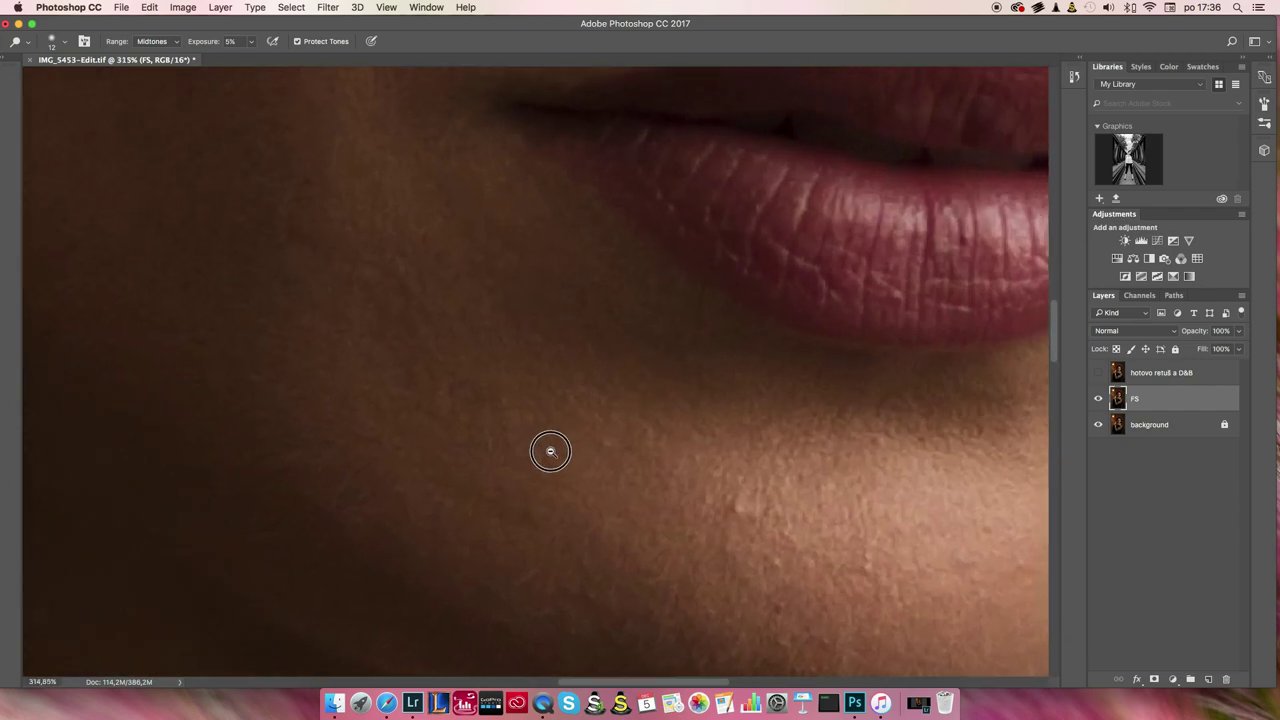
Dodge the chin and the skin just below the lower lip
left_click_drag(475, 474, 531, 517)
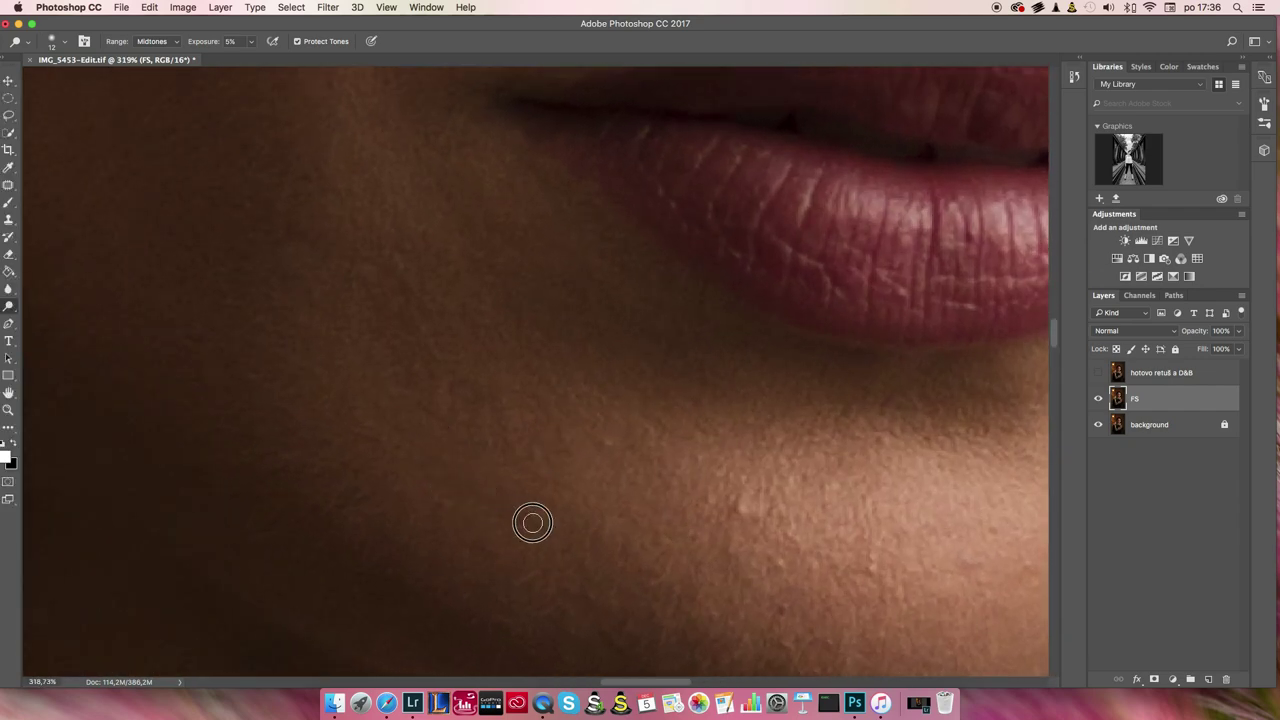
left_click(529, 516)
left_click(491, 387)
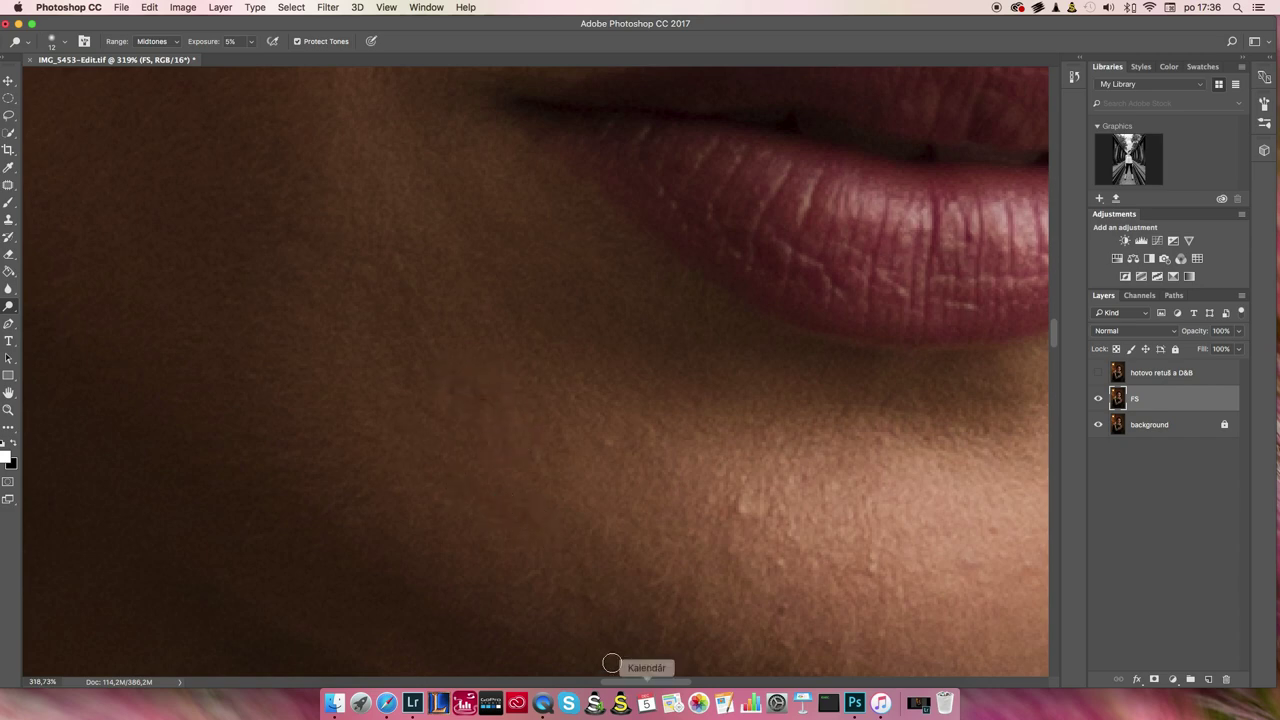
left_click(607, 637)
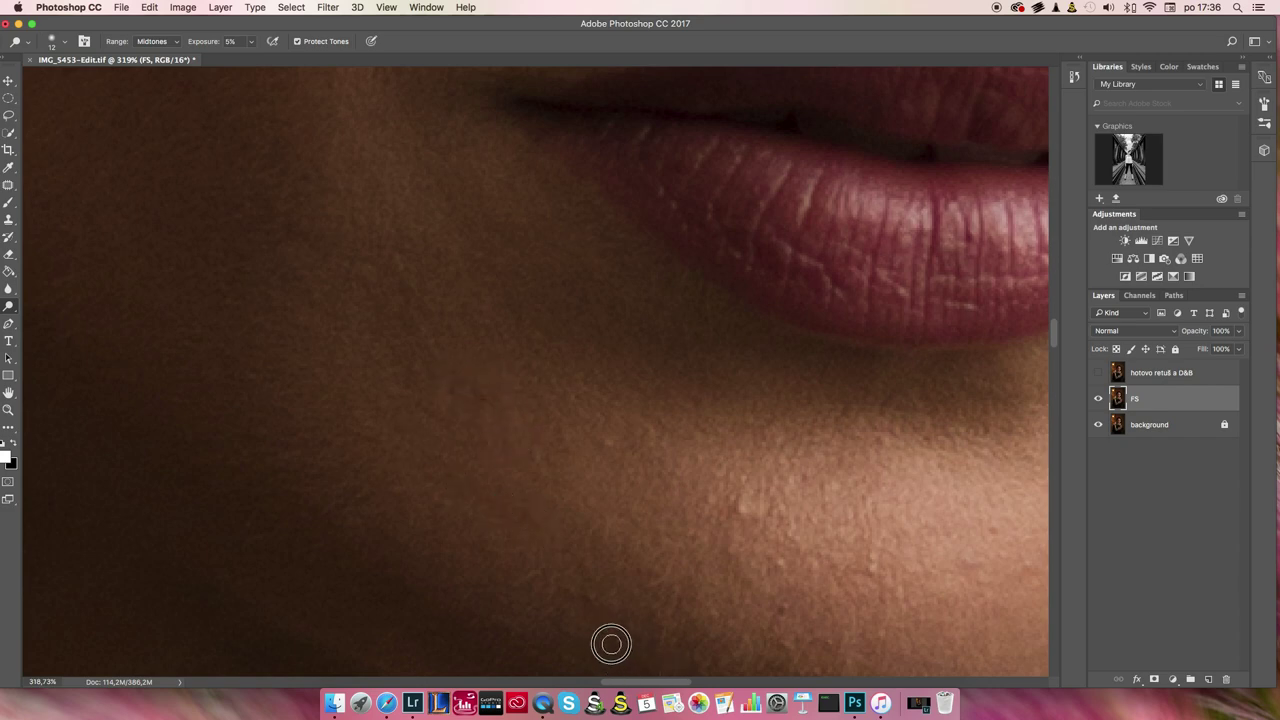
left_click(513, 301)
left_click(286, 220)
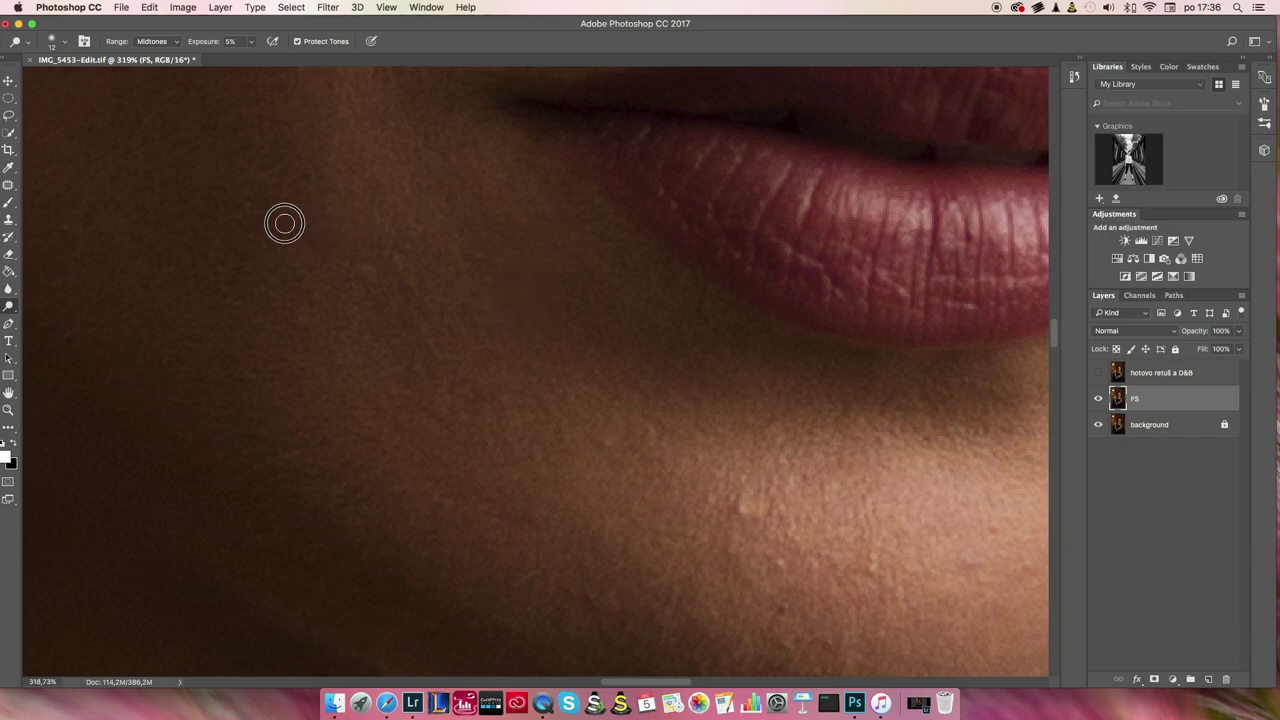
left_click(493, 222)
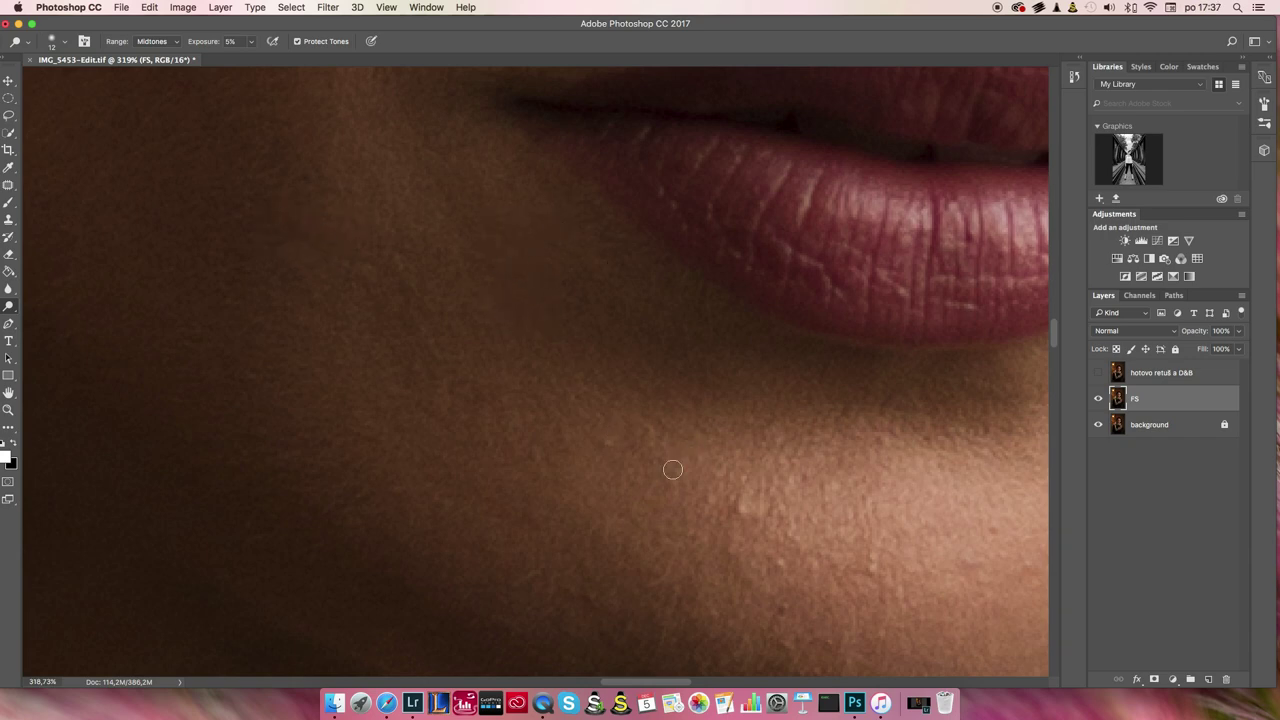
Dodge the remaining small patches along the chin
left_click(616, 466)
left_click(731, 502)
left_click(724, 552)
left_click(557, 437)
left_click(597, 543)
scroll(582, 490, "down", 2)
left_click(552, 508)
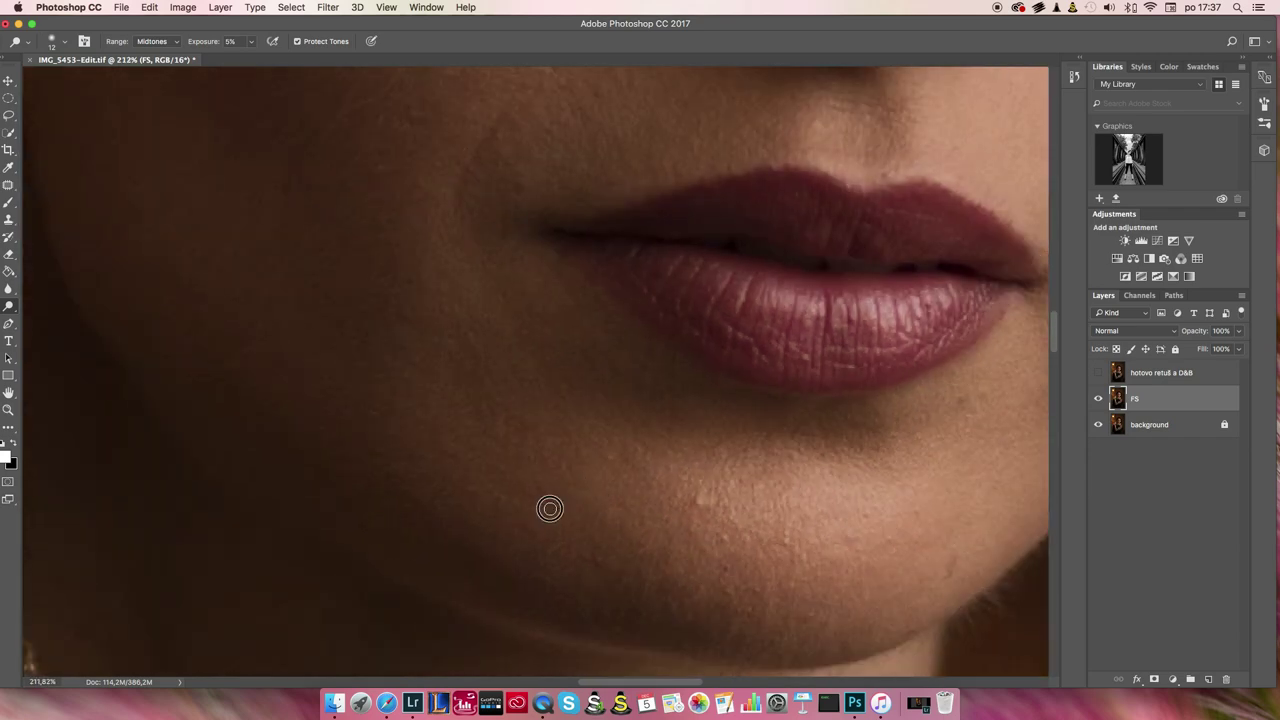
left_click(595, 543)
scroll(698, 498, "down", 2)
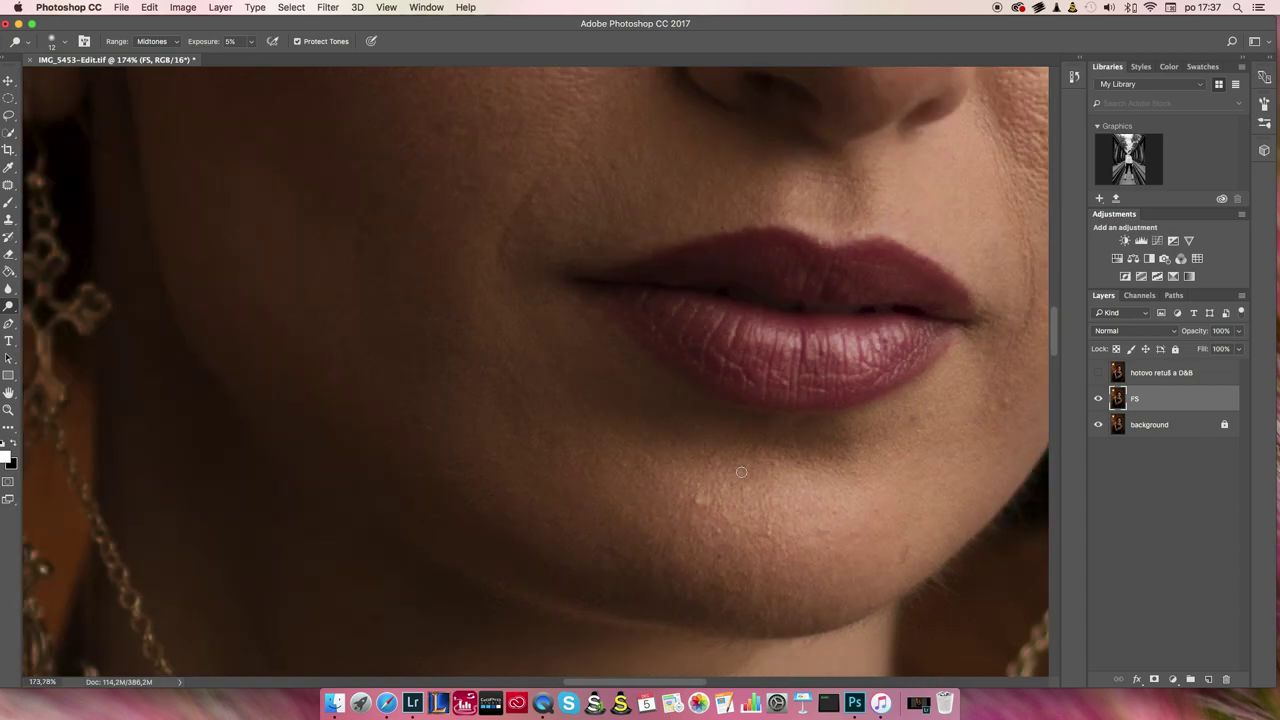
Toggle the FS layer off and on twice to compare the chin
left_click(1100, 398)
left_click(1097, 398)
left_click(1097, 401)
left_click(1097, 402)
scroll(719, 476, "up", 2)
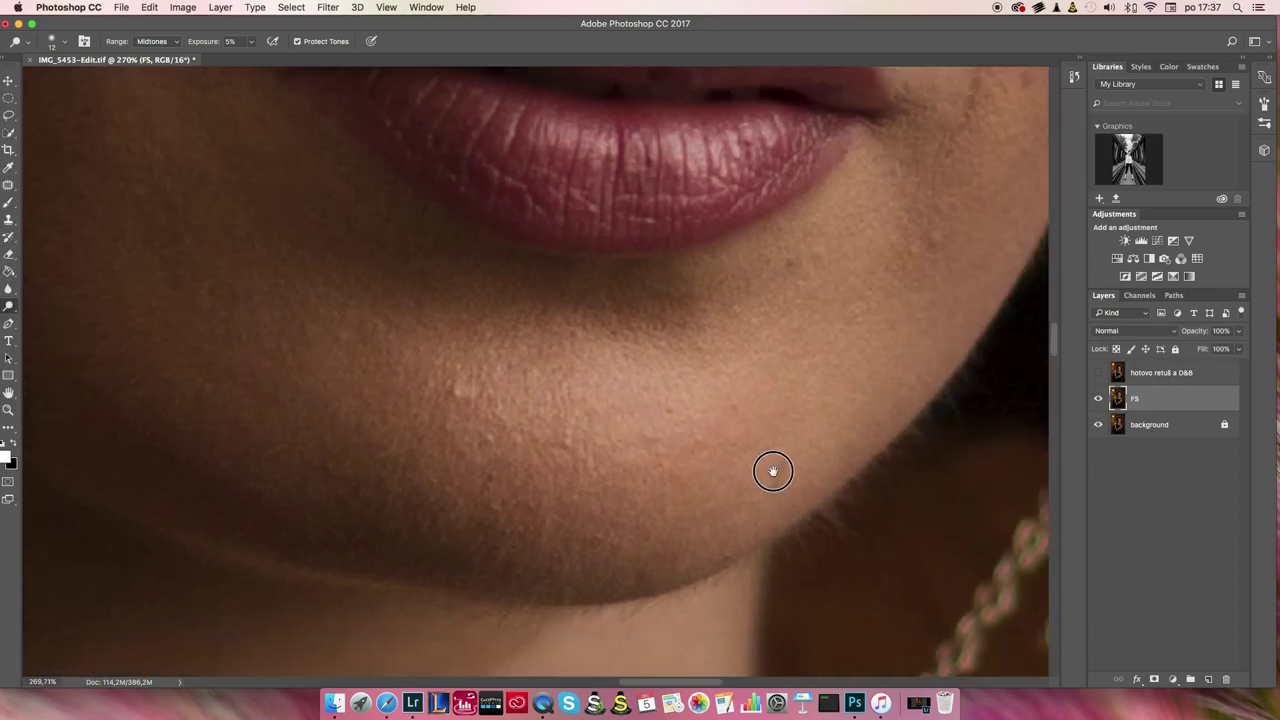
Reduce the Dodge brush size from 12 px to 6 px
scroll(771, 466, "up", 5)
right_click(808, 450)
key("Down")
key("Down")
key("Down")
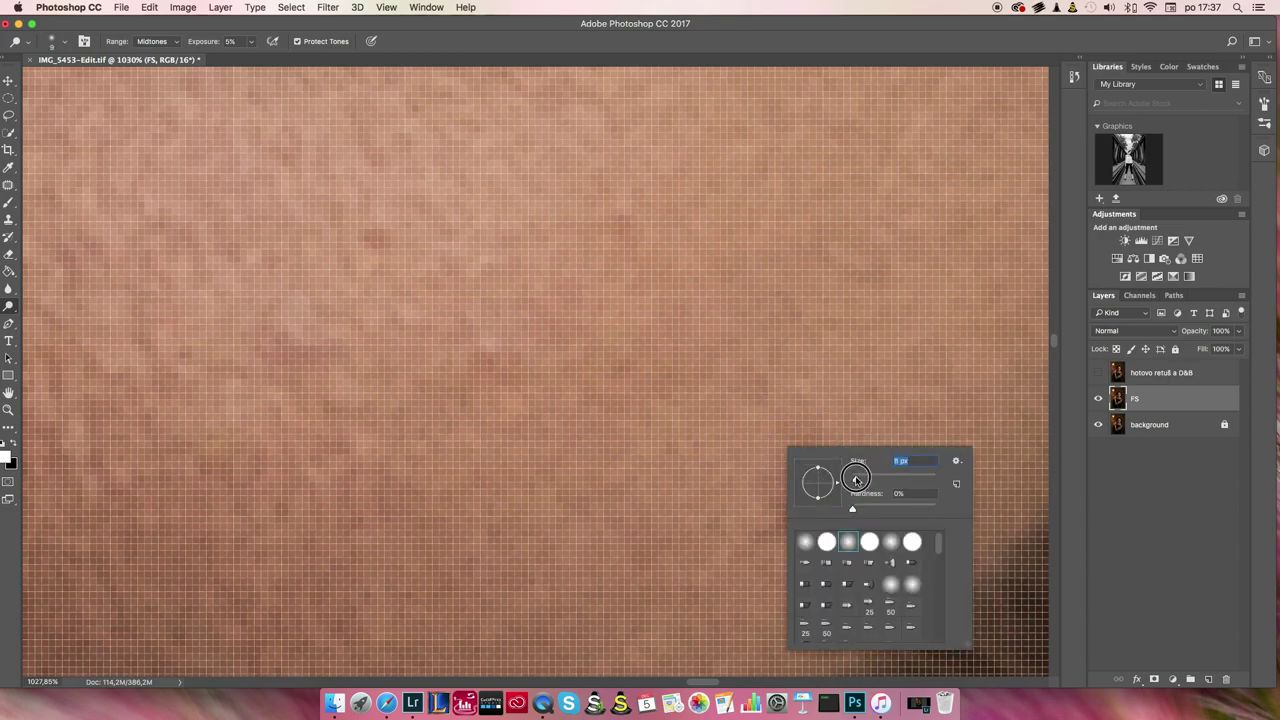
key("Return")
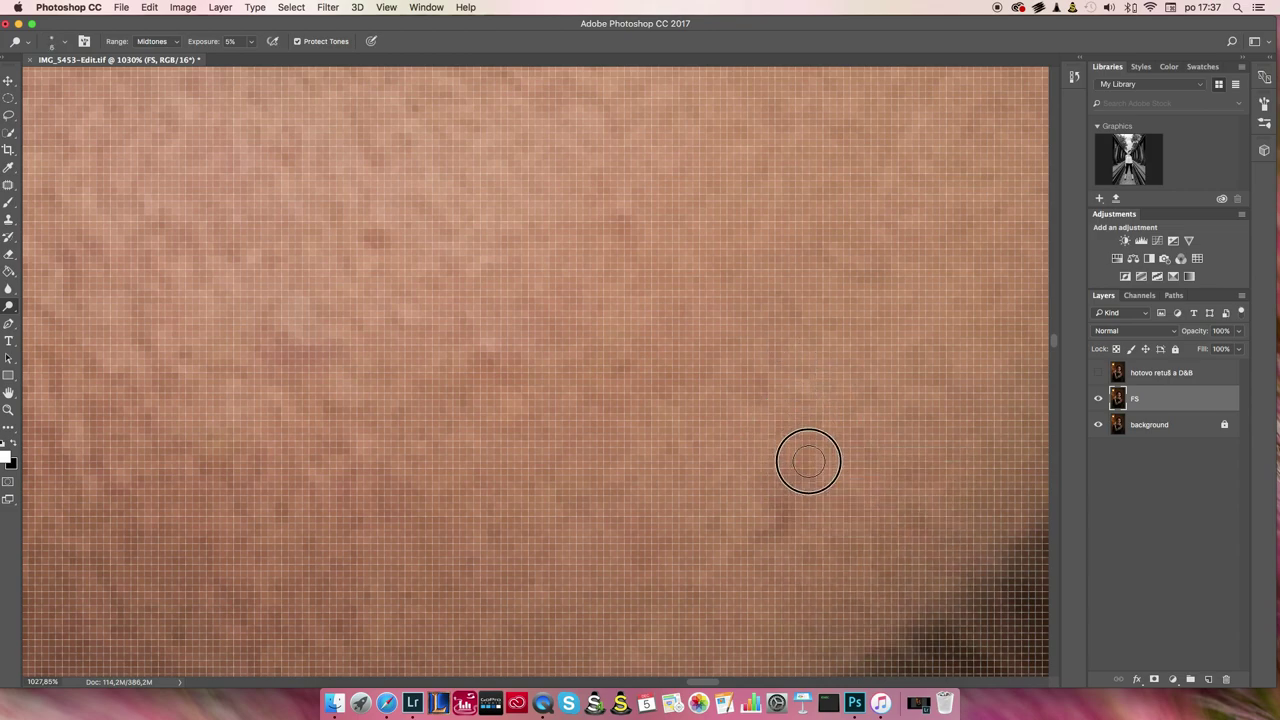
Dodge a tiny chin spot and look over the chin skin
scroll(791, 431, "down", 2)
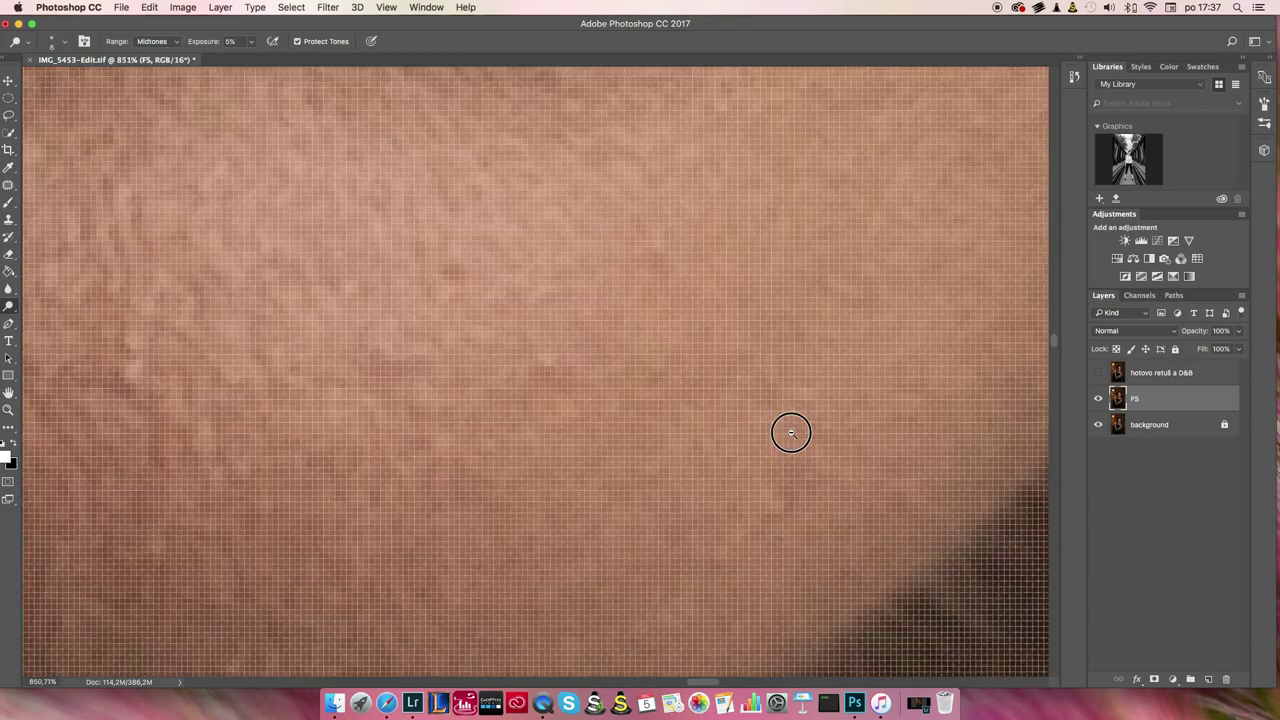
scroll(995, 426, "down", 3)
left_click(1099, 397)
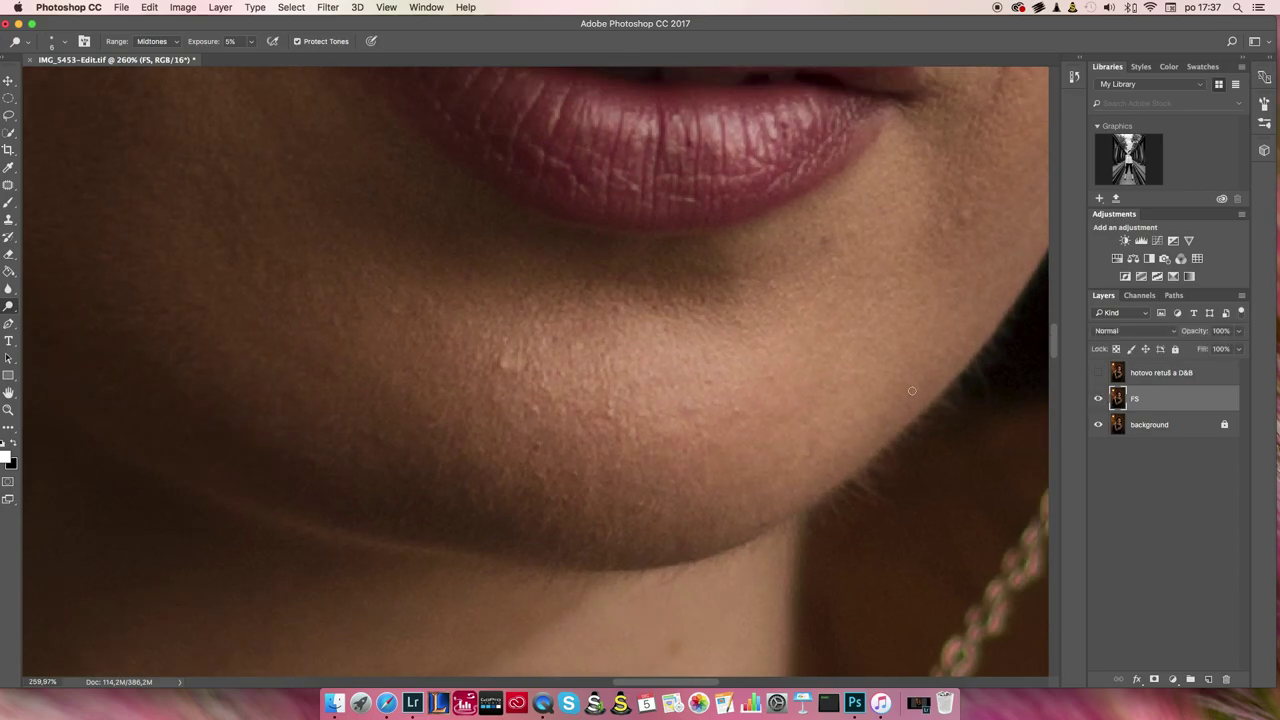
scroll(829, 446, "up", 2)
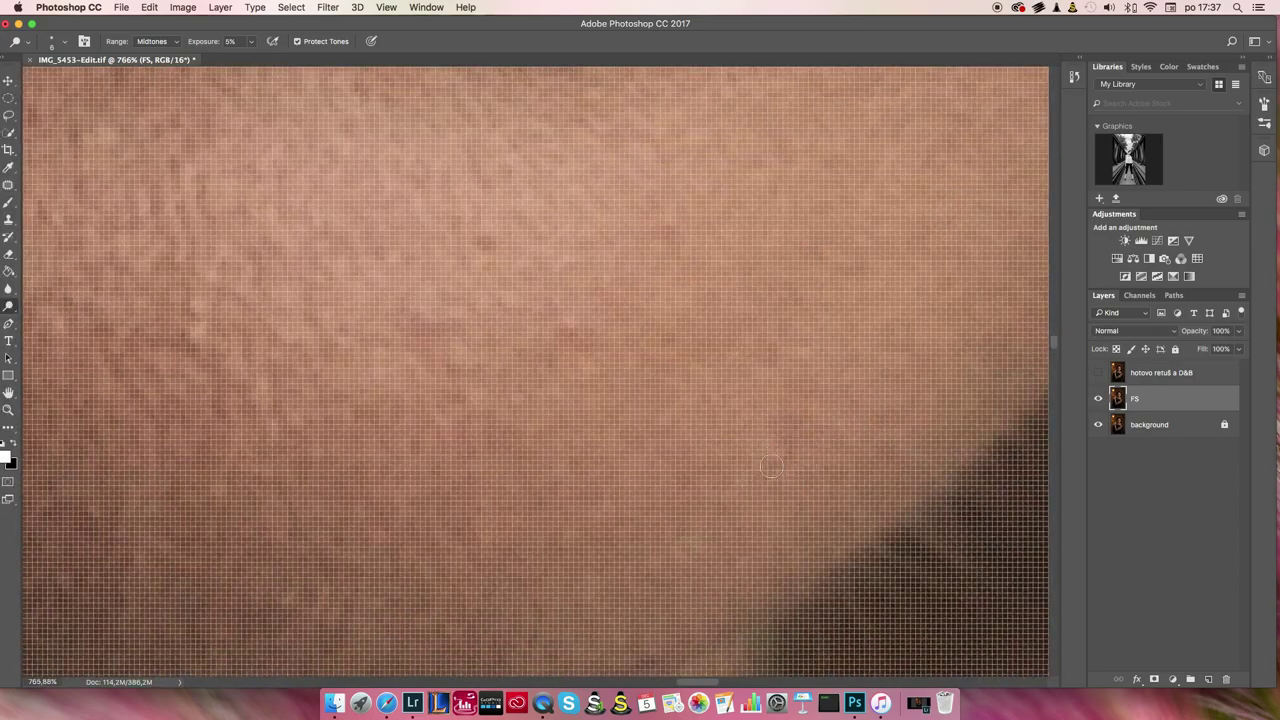
scroll(737, 406, "down", 3)
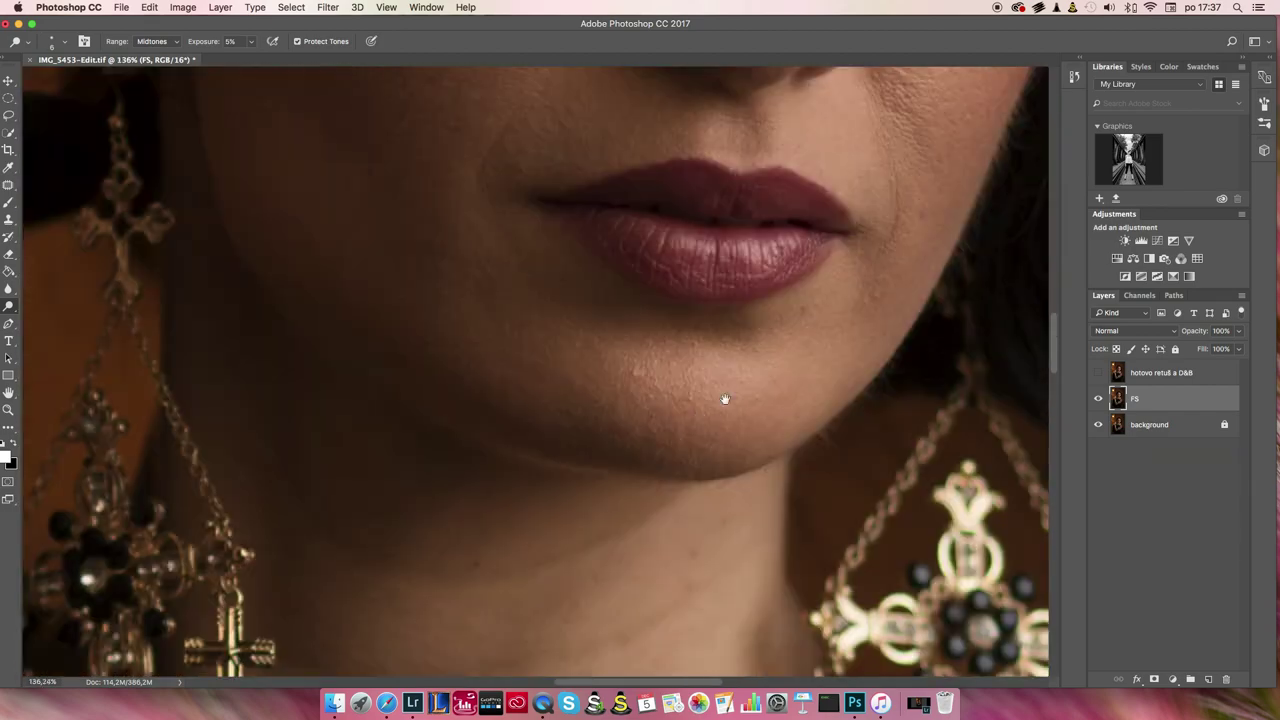
scroll(723, 400, "down", 1)
scroll(722, 392, "down", 1)
scroll(710, 389, "down", 1)
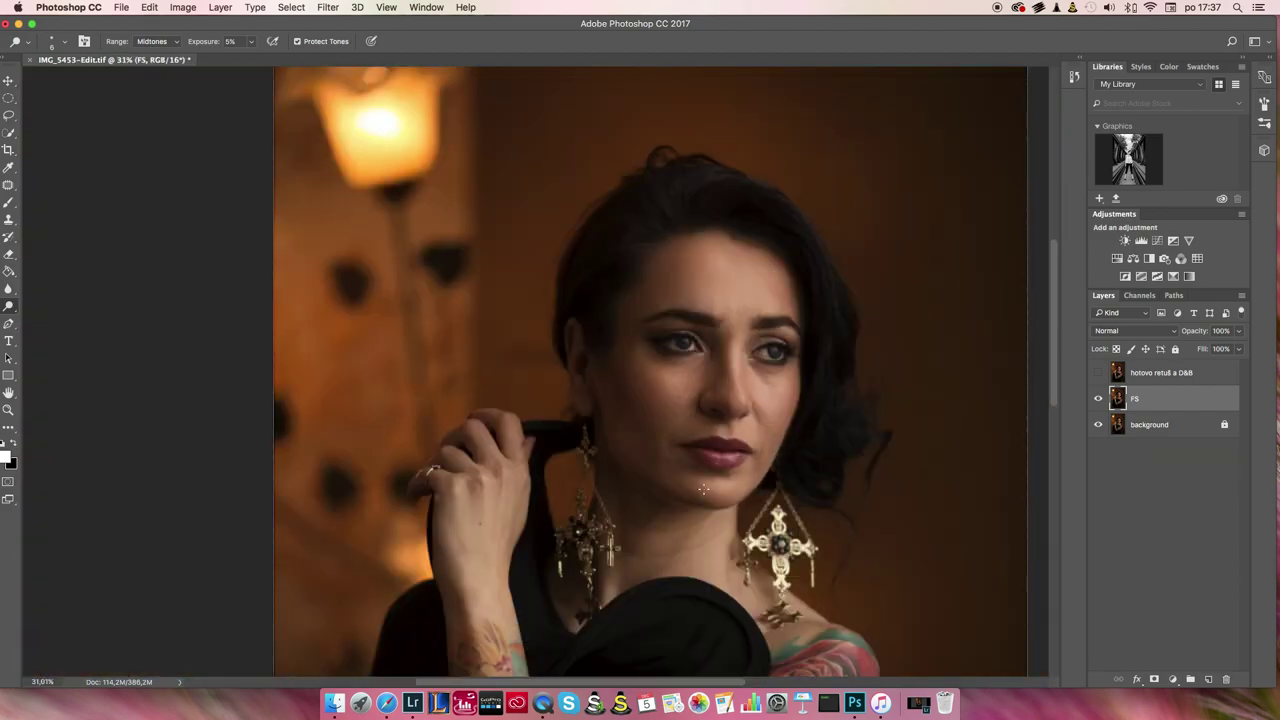
scroll(704, 489, "down", 5)
scroll(660, 480, "right", 2)
scroll(679, 458, "down", 3)
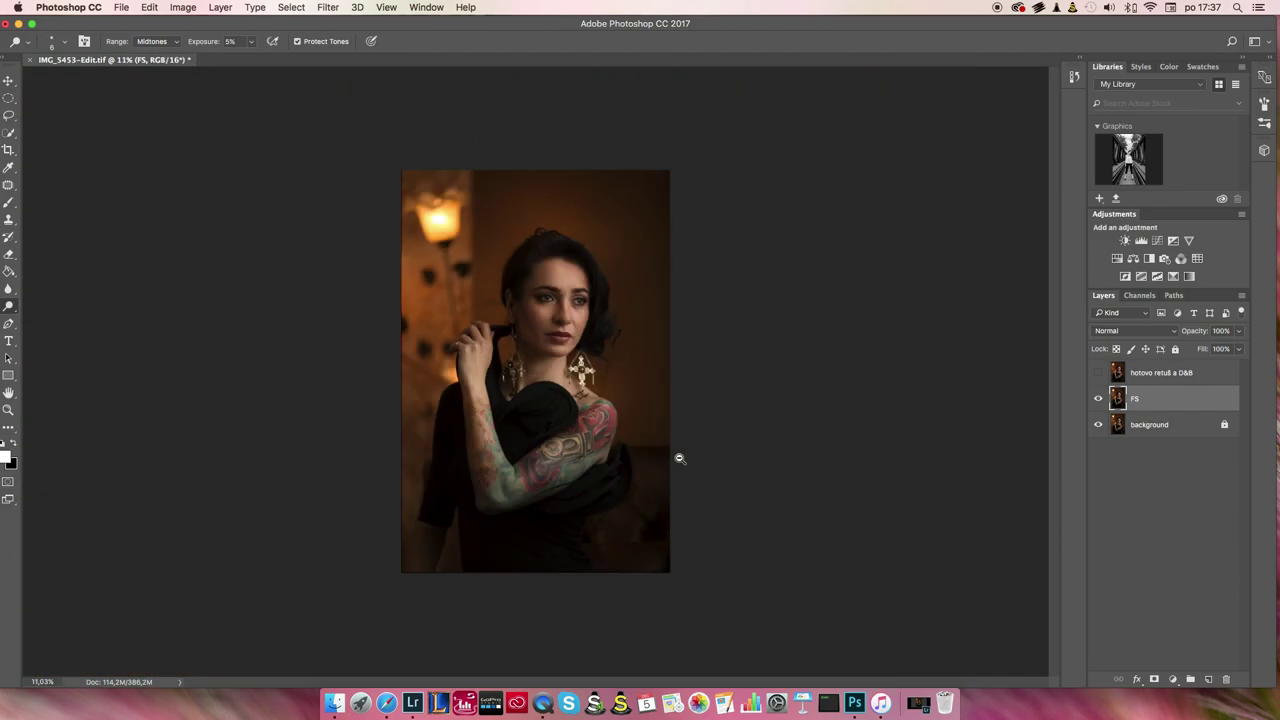
scroll(550, 352, "up", 2)
scroll(561, 256, "up", 2)
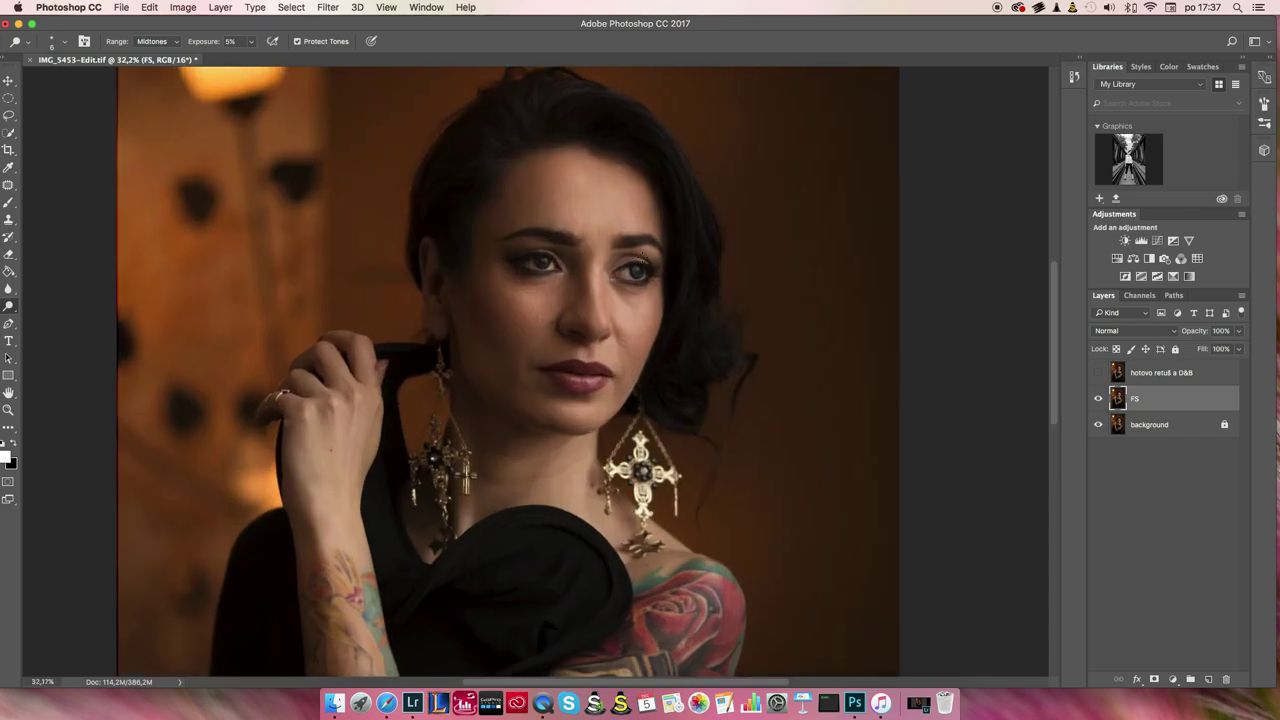
scroll(746, 422, "down", 1)
scroll(812, 391, "down", 1)
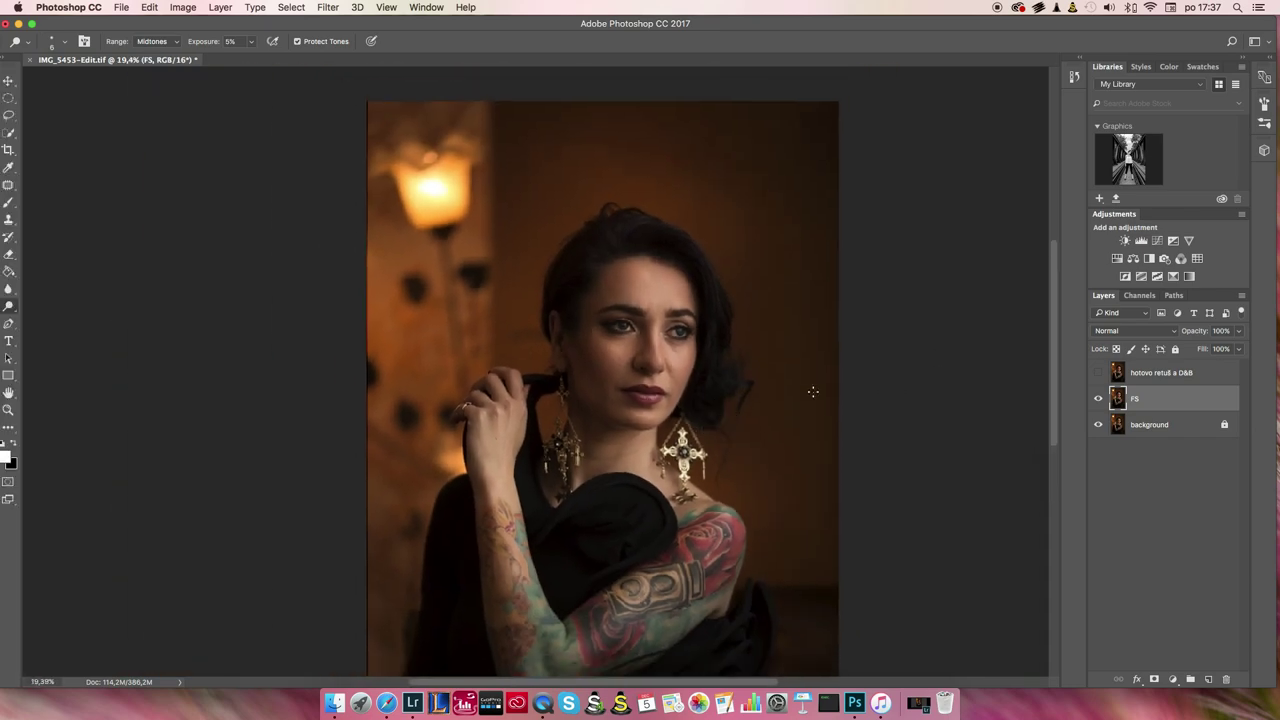
Compare with and without FS, then hide FS and show 'hotovo retuš a D&B'
left_click(1095, 403)
left_click(1098, 400)
left_click(1097, 401)
left_click(1098, 400)
left_click(1098, 400)
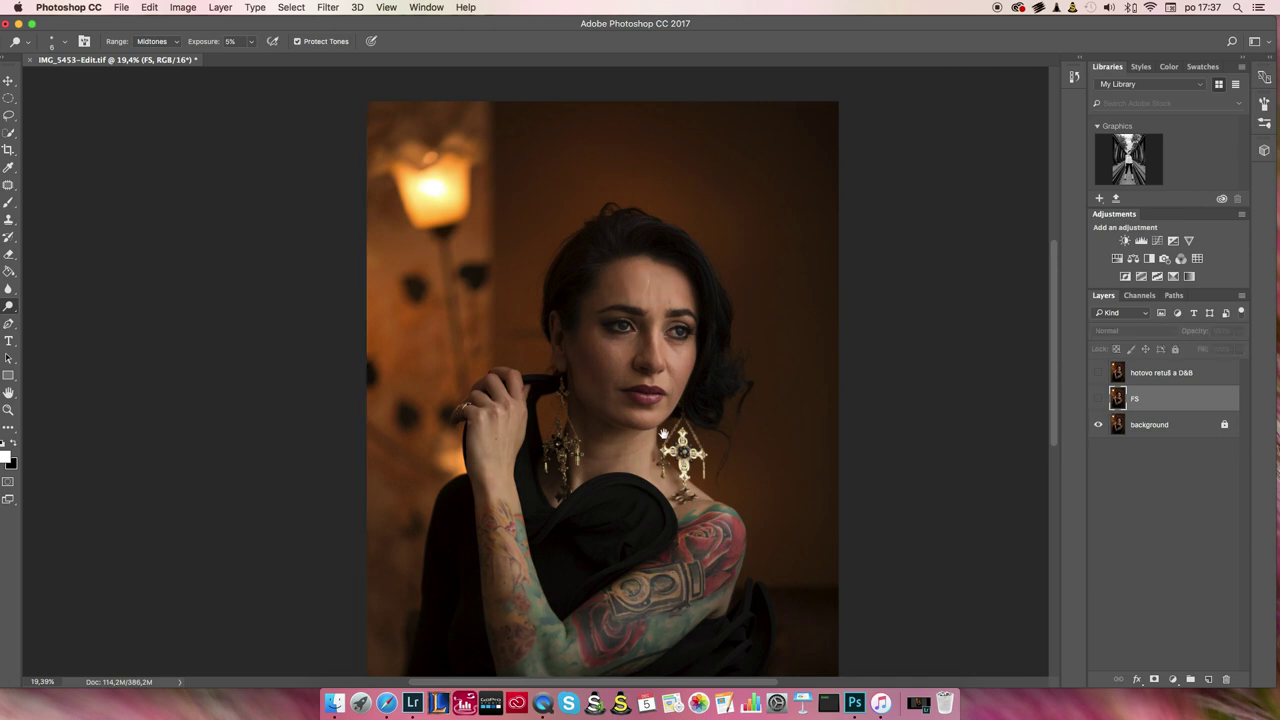
scroll(1000, 375, "down", 2)
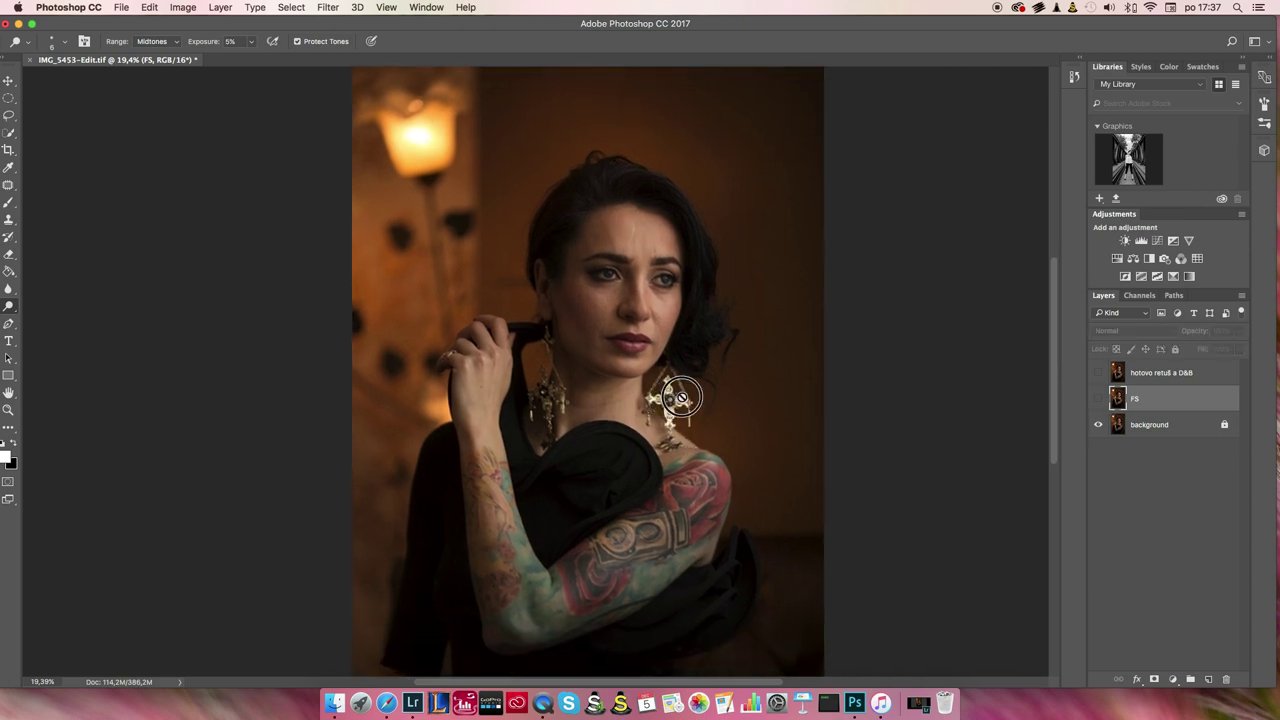
left_click(1099, 374)
Pan the view to centre the eyes, nose and lips
scroll(660, 405, "up", 3)
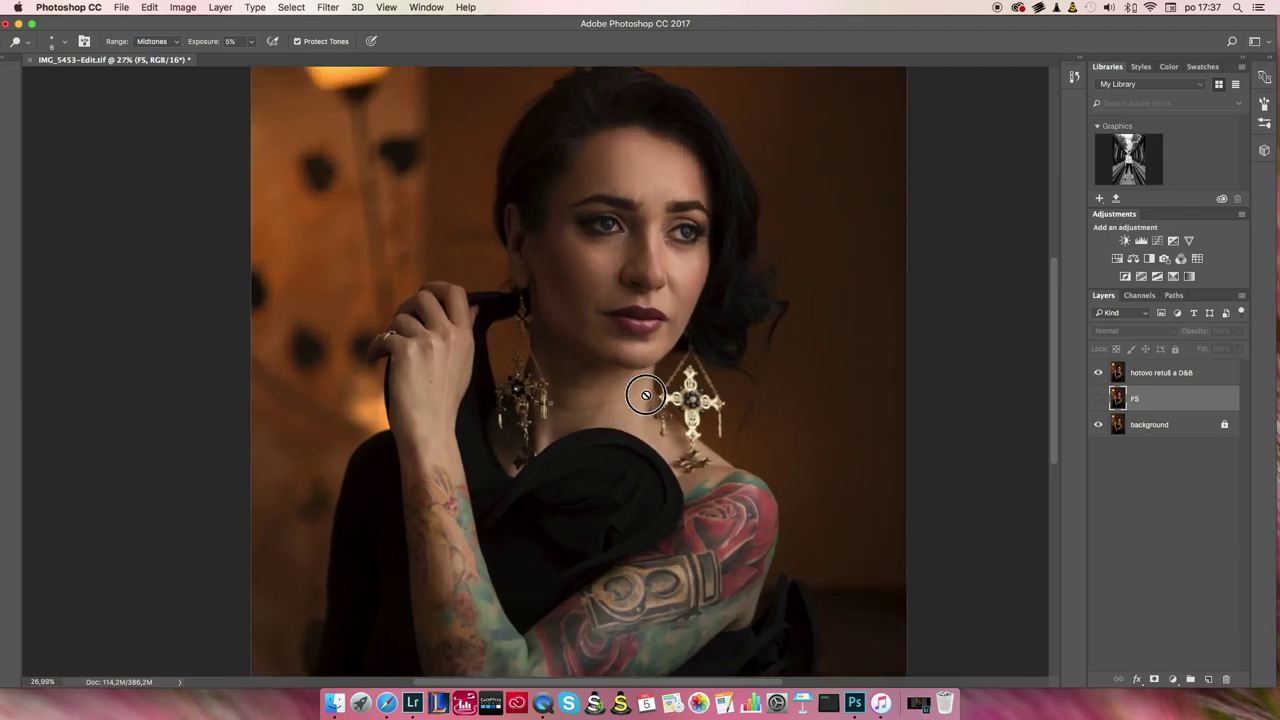
left_click_drag(672, 473, 670, 435)
scroll(690, 192, "up", 3)
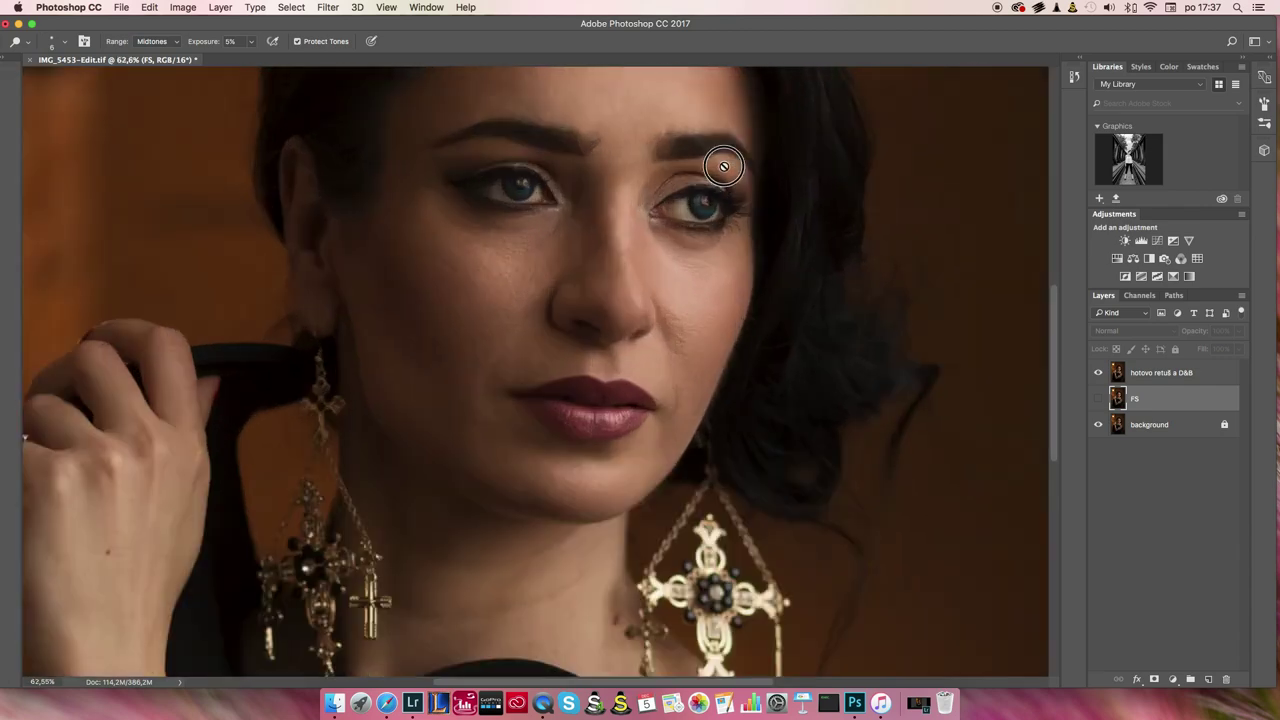
scroll(690, 192, "up", 1)
left_click_drag(606, 62, 665, 241)
scroll(665, 241, "up", 3)
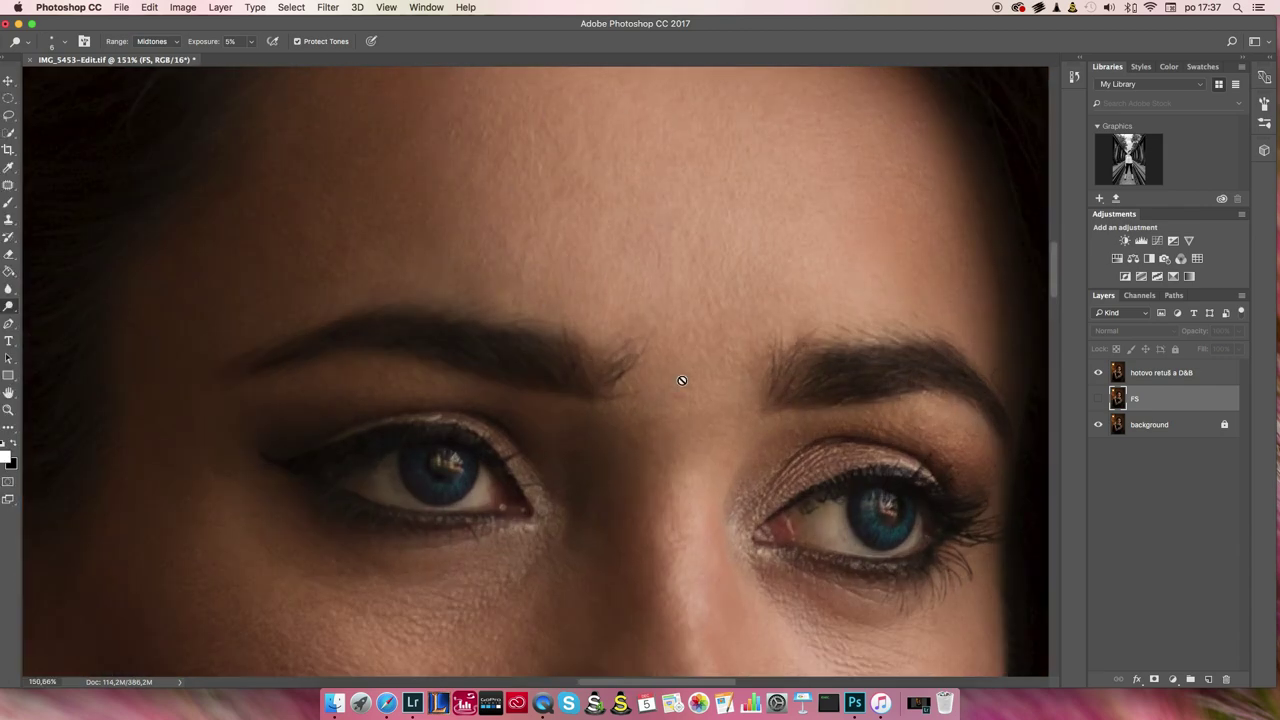
left_click_drag(680, 374, 703, 223)
left_click_drag(627, 532, 631, 391)
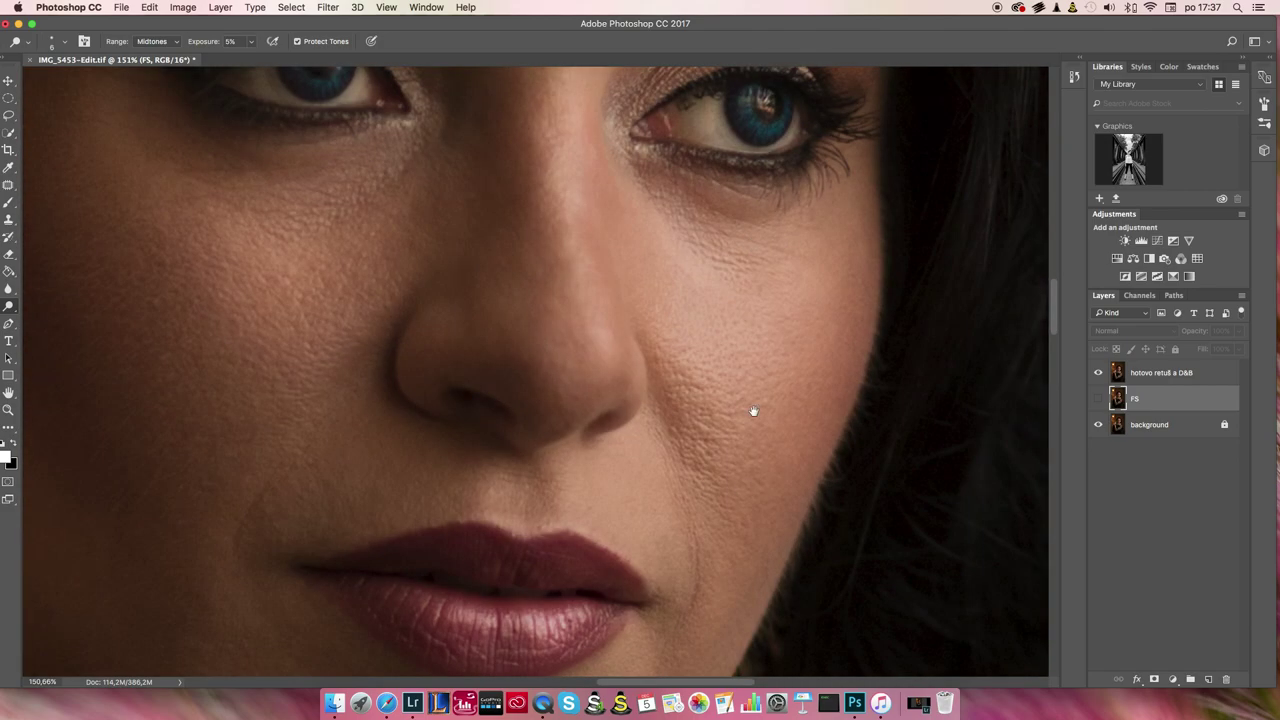
scroll(731, 398, "down", 3)
Flick the reference layer off and on to compare the retouching
left_click(1098, 398)
left_click(1098, 372)
left_click(1098, 372)
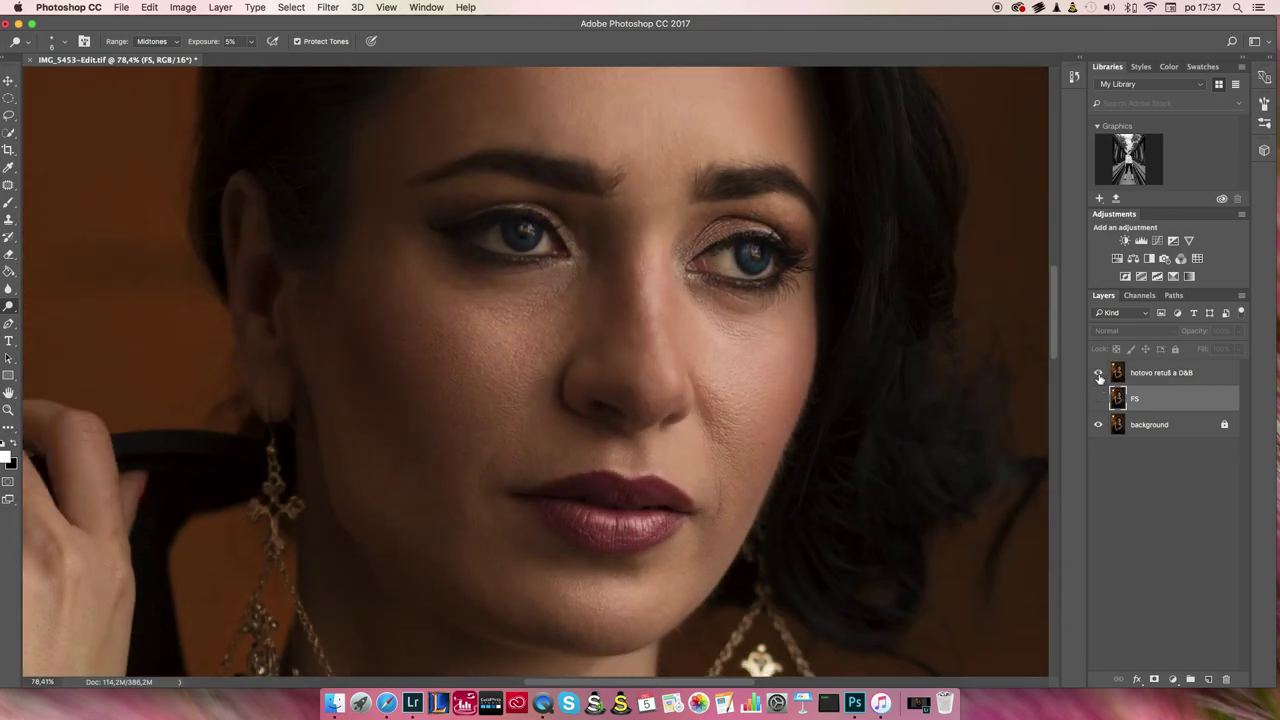
left_click(1098, 372)
left_click(1098, 372)
left_click(1098, 372)
left_click(1098, 372)
left_click_drag(569, 318, 571, 386)
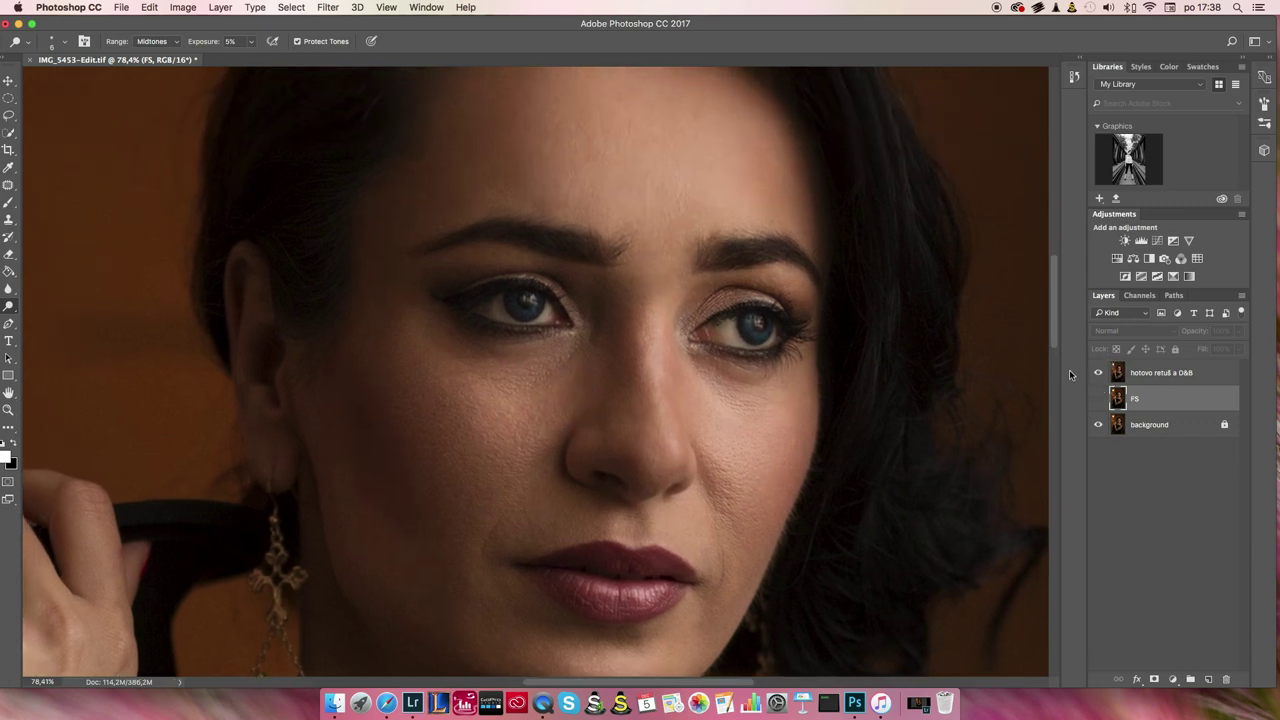
left_click(1098, 372)
left_click(1098, 372)
scroll(717, 420, "down", 3)
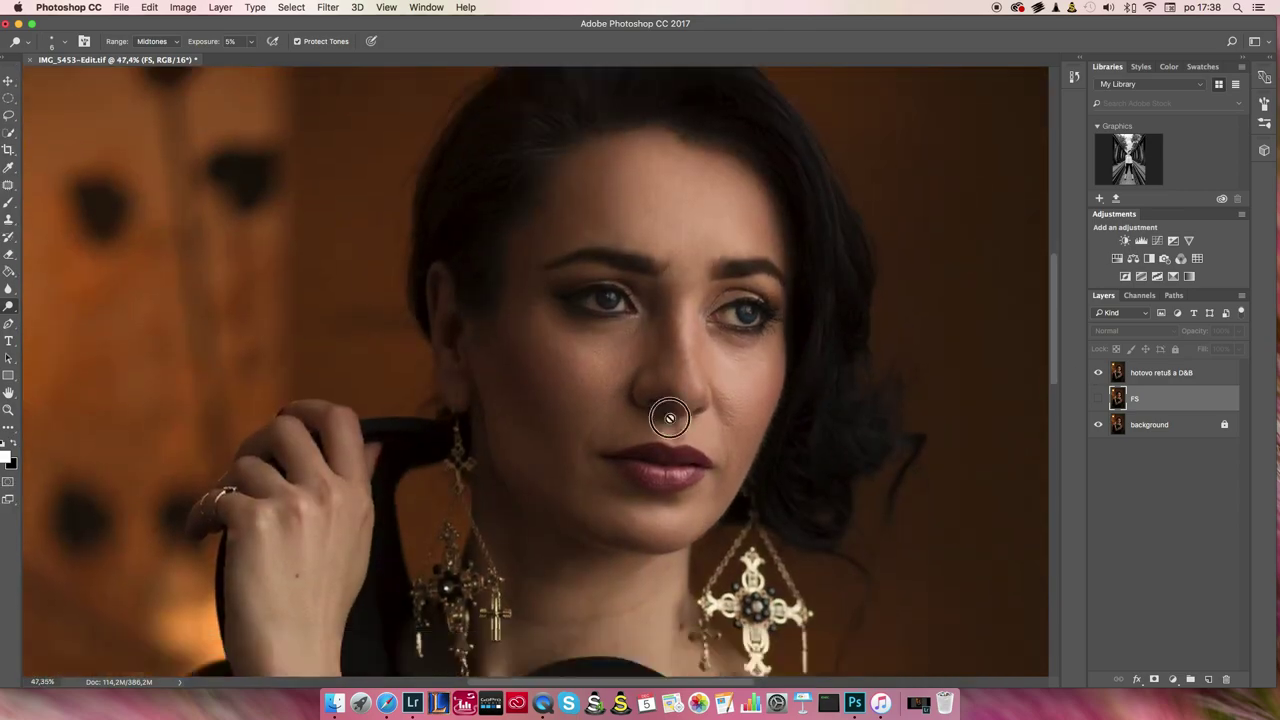
scroll(666, 411, "down", 5)
scroll(663, 427, "down", 5)
scroll(677, 220, "up", 3)
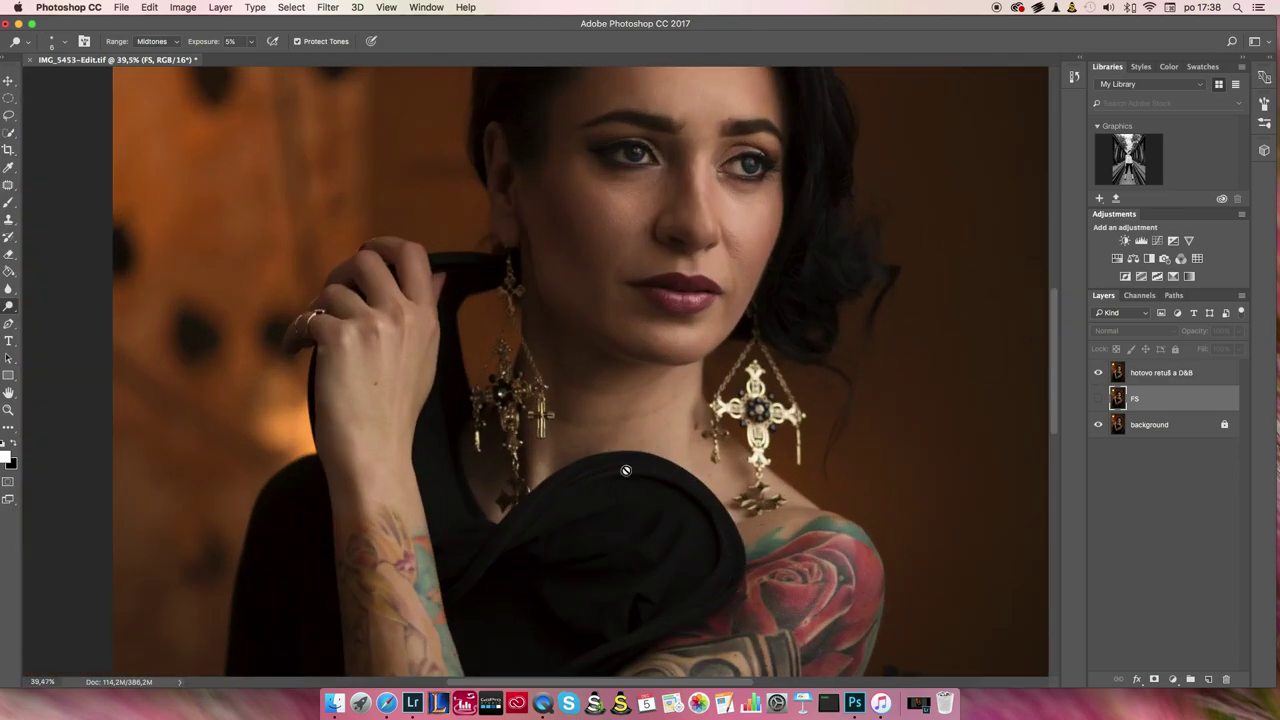
scroll(611, 463, "up", 2)
scroll(645, 410, "down", 4)
scroll(764, 416, "down", 2)
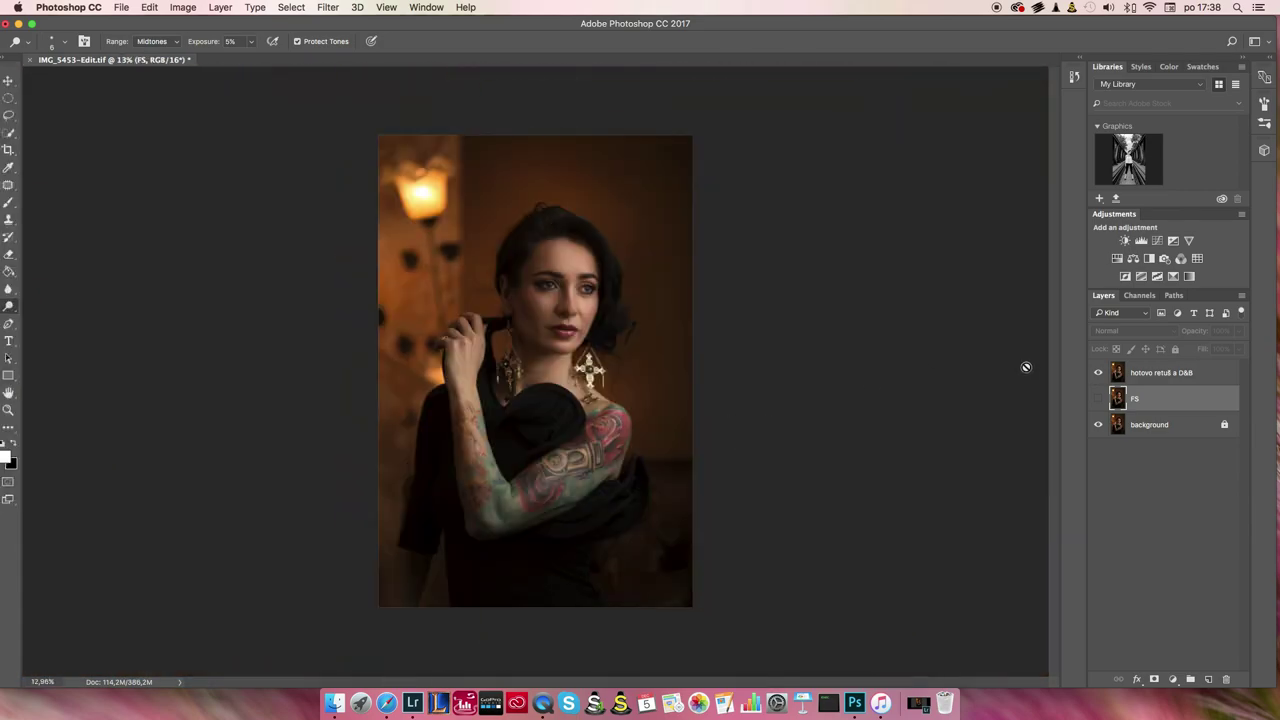
left_click(1098, 398)
left_click(1098, 398)
left_click(1098, 372)
left_click(1098, 372)
left_click(1098, 374)
left_click(1098, 373)
scroll(604, 328, "up", 2)
scroll(610, 320, "up", 3)
scroll(620, 310, "up", 3)
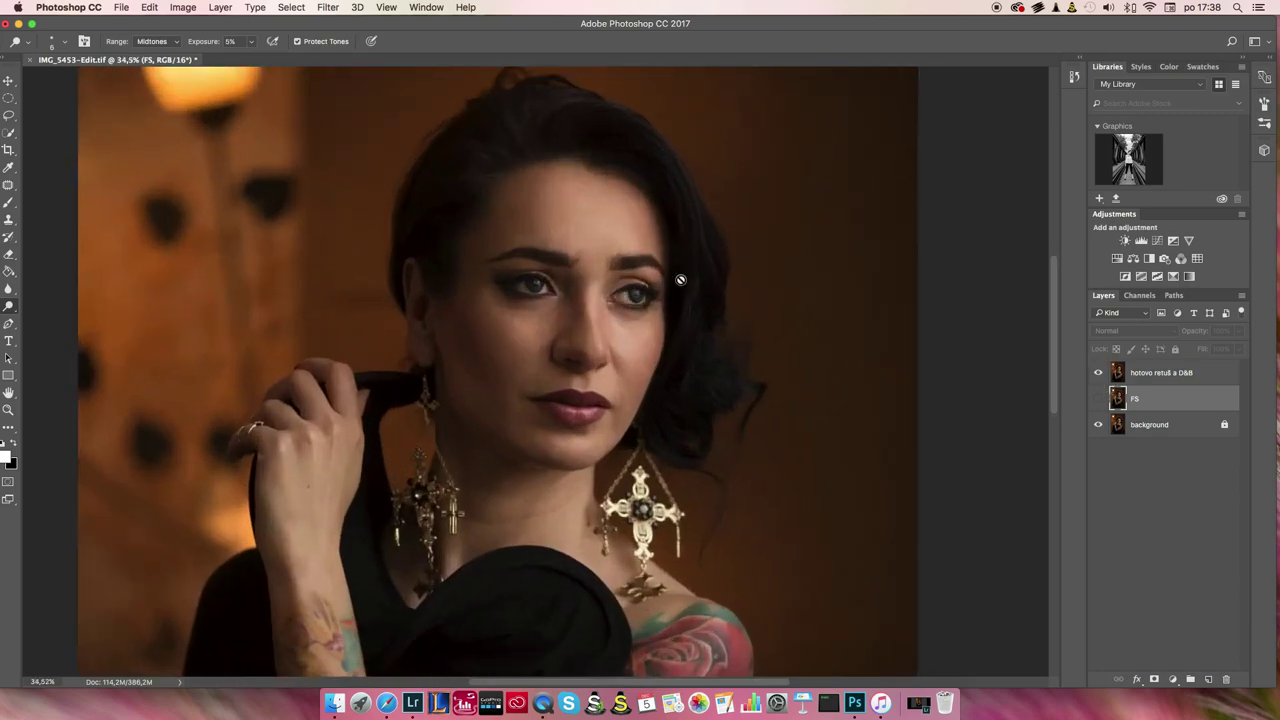
scroll(632, 300, "up", 2)
scroll(632, 300, "up", 2)
scroll(628, 310, "up", 2)
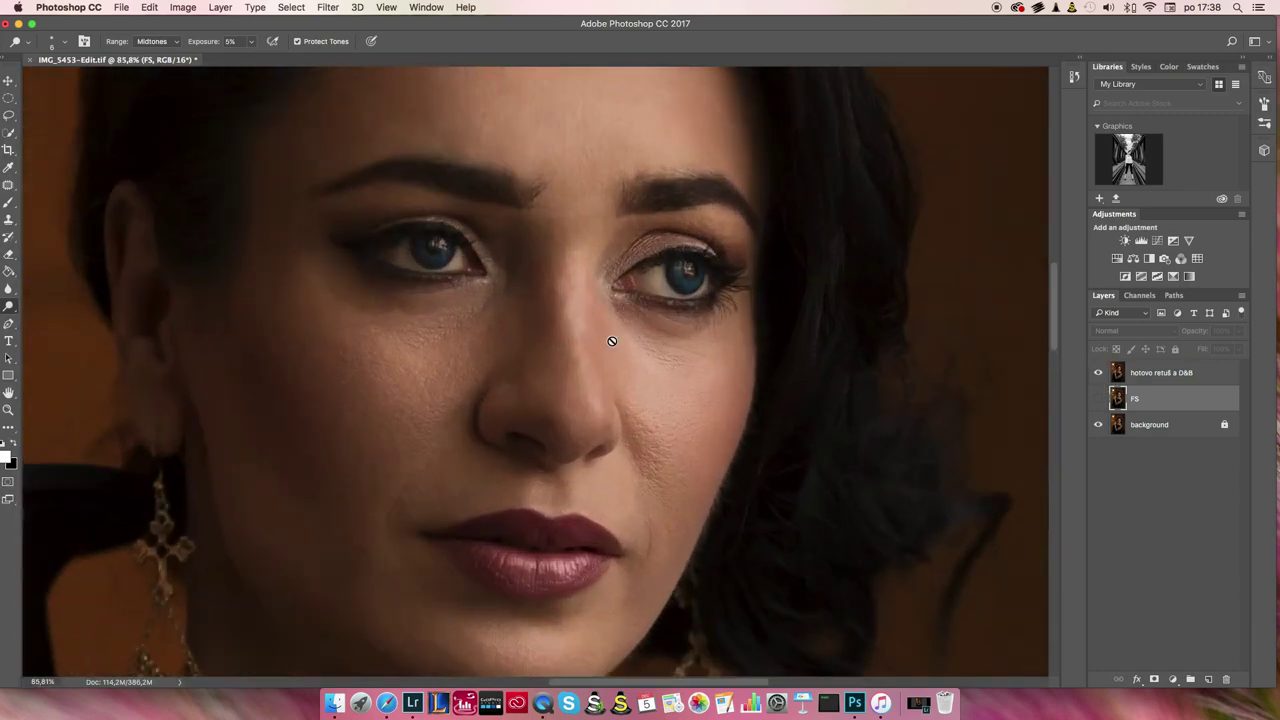
scroll(616, 390, "up", 3)
scroll(614, 405, "up", 1)
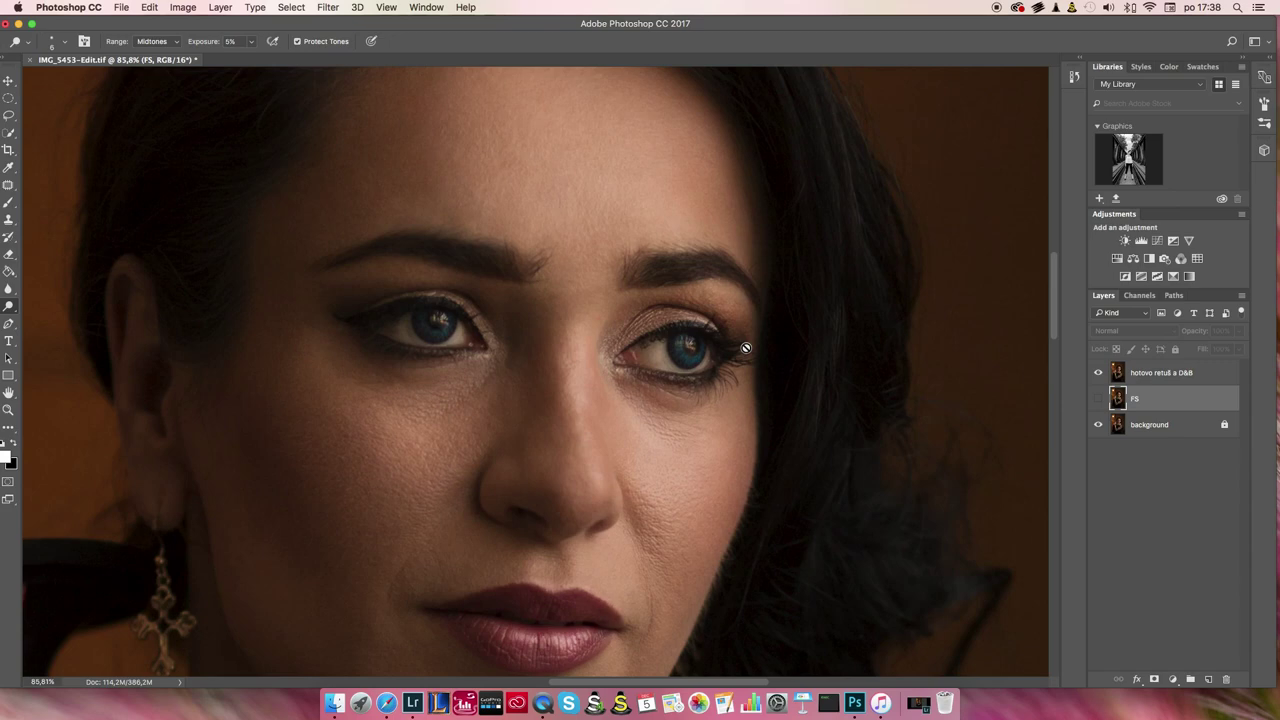
left_click(696, 280)
left_click(740, 241)
left_click(667, 303)
left_click(733, 244)
scroll(646, 272, "up", 3)
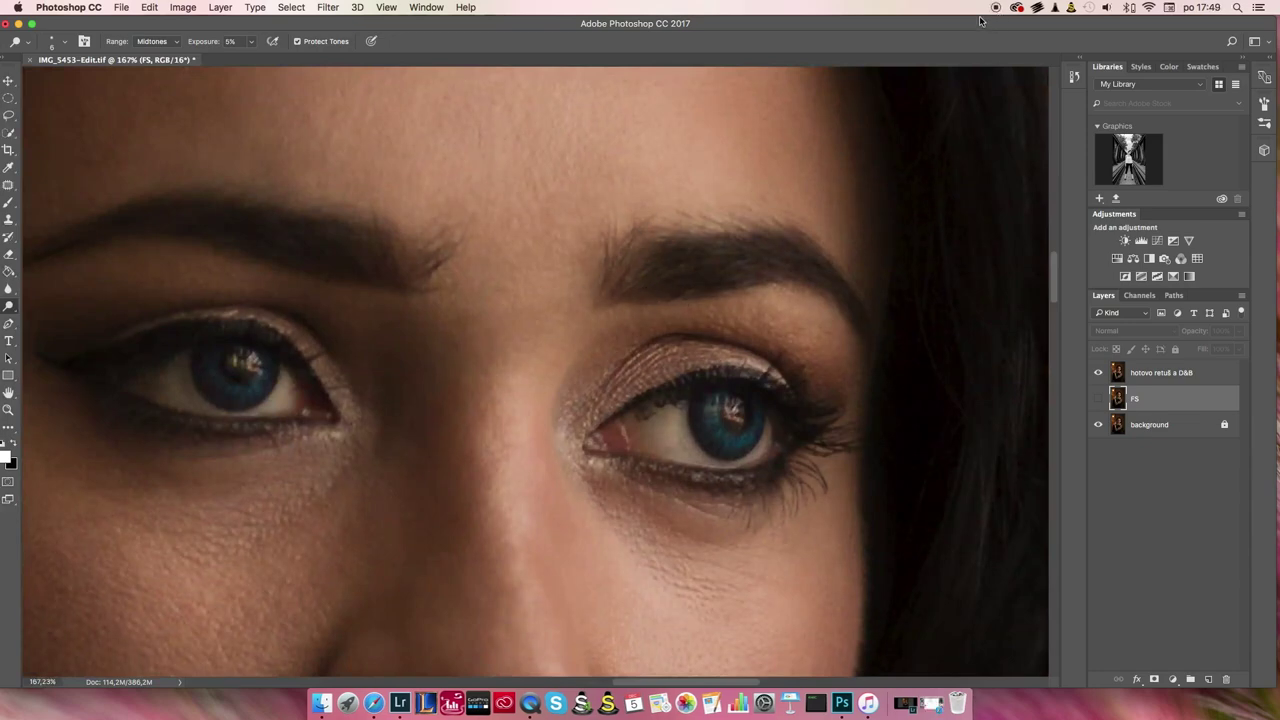
scroll(741, 241, "down", 1)
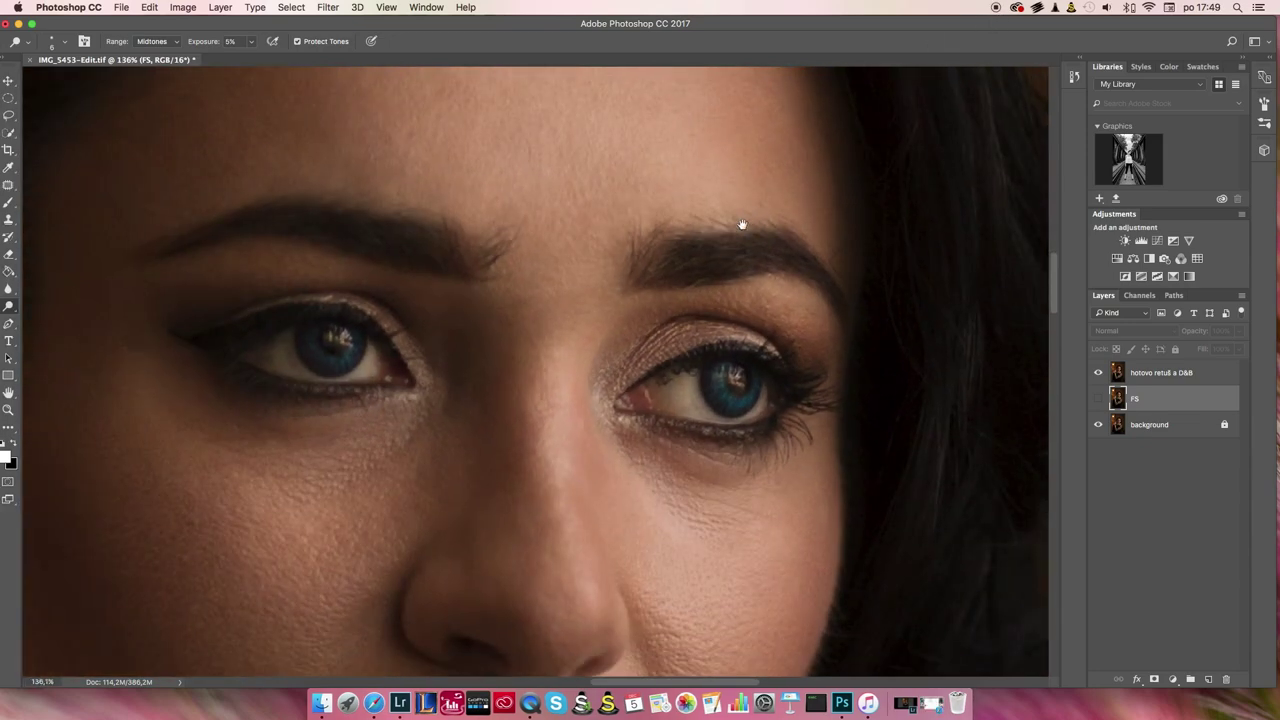
scroll(743, 223, "down", 1)
scroll(709, 206, "down", 1)
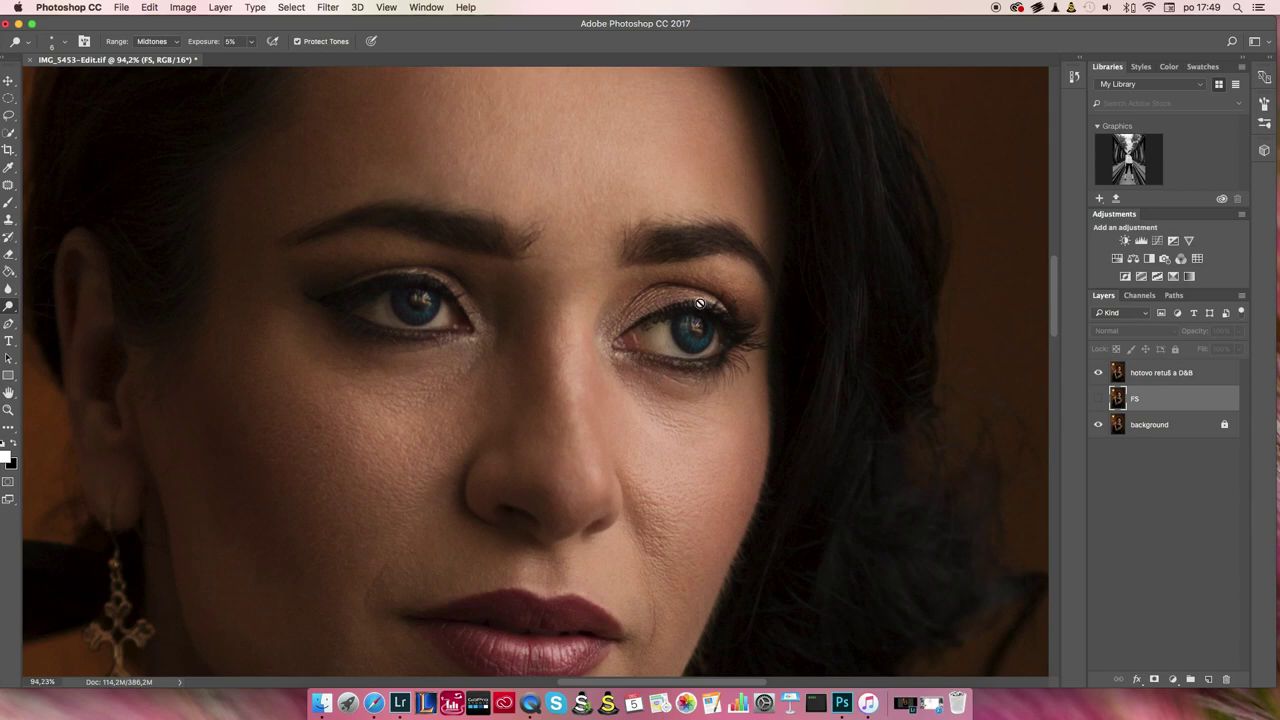
Switch to the other toning tool and make the FS layer visible again
scroll(637, 358, "down", 3)
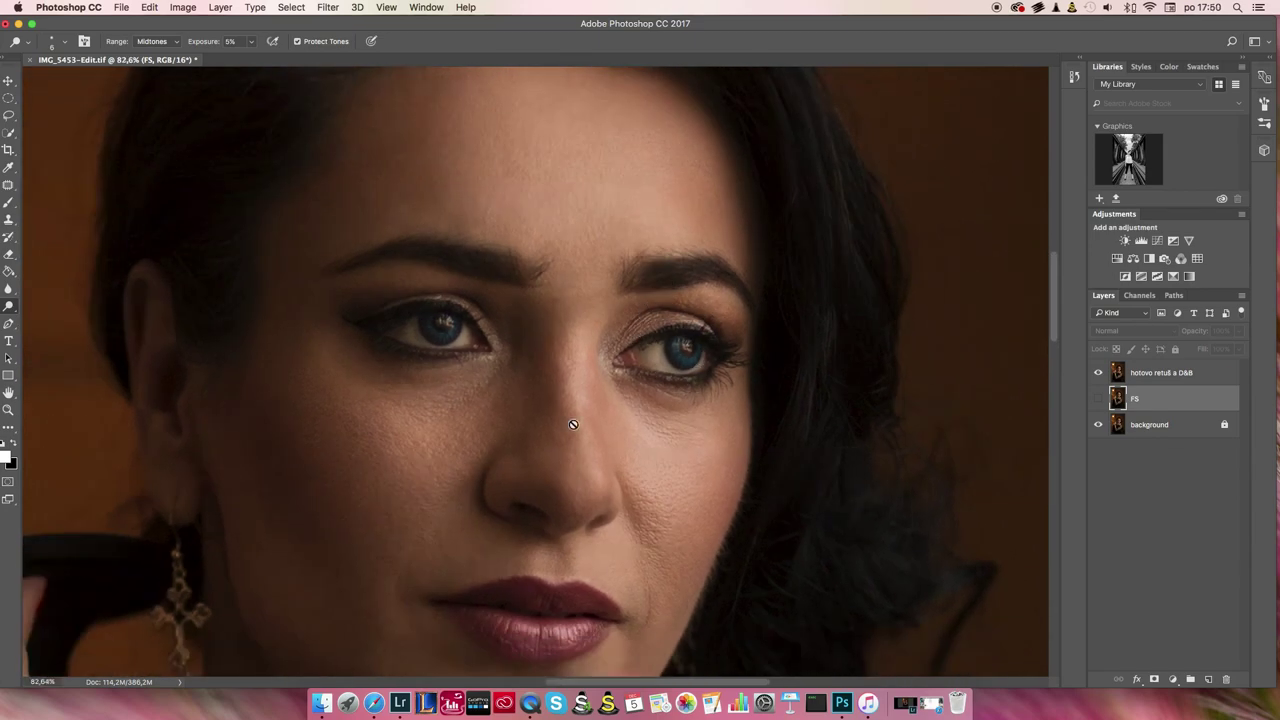
key("shift+o")
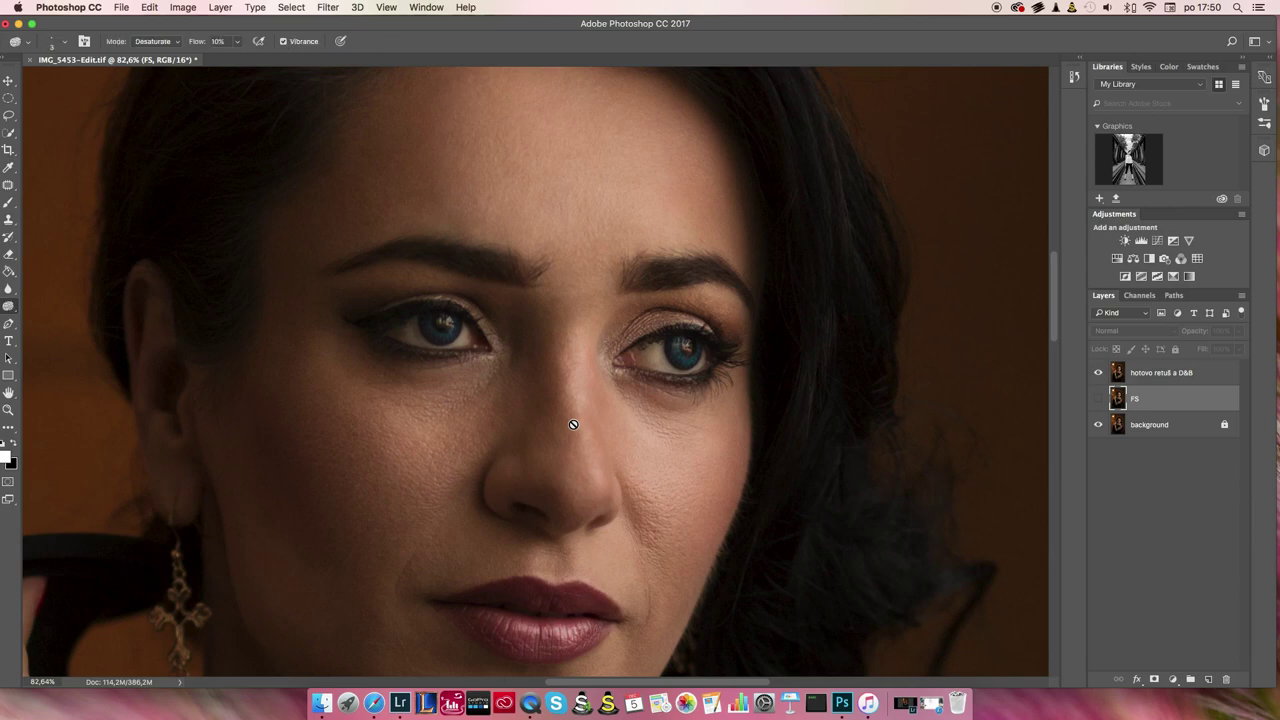
left_click(1099, 399)
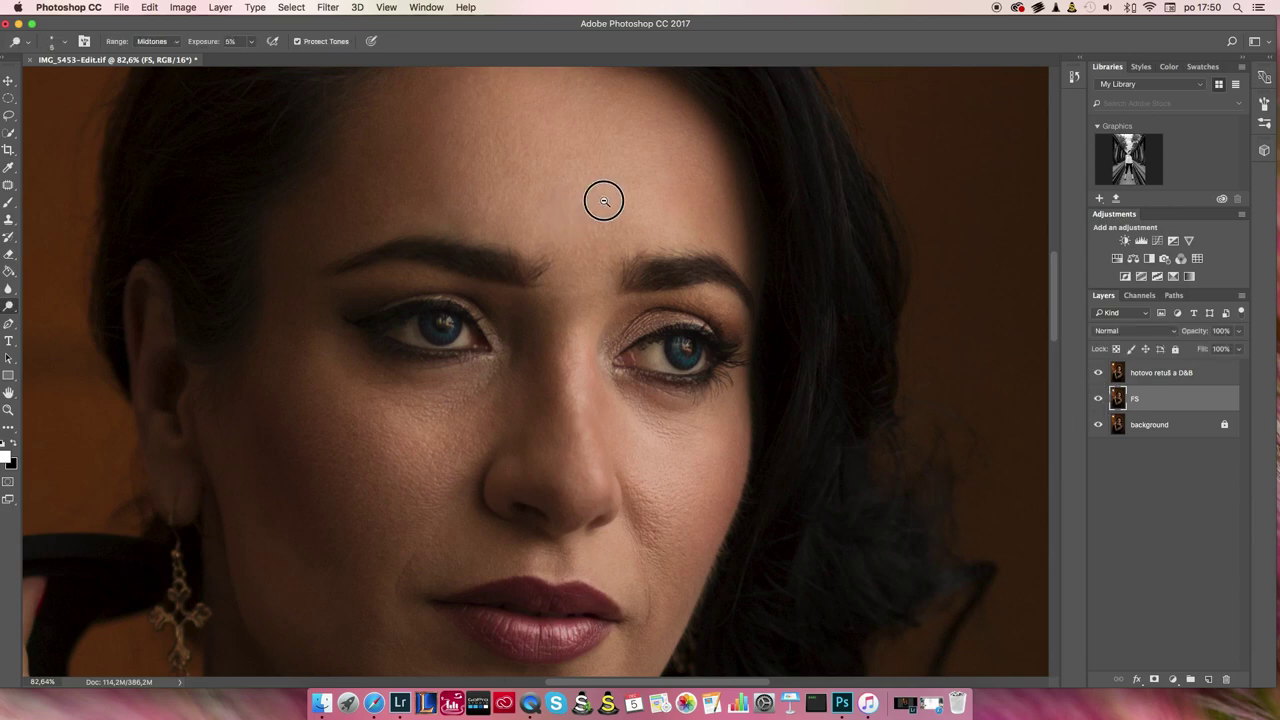
Zoom and pan onto the forehead to inspect the retouched skin
scroll(664, 262, "up", 2)
scroll(659, 275, "up", 2)
scroll(659, 275, "up", 3)
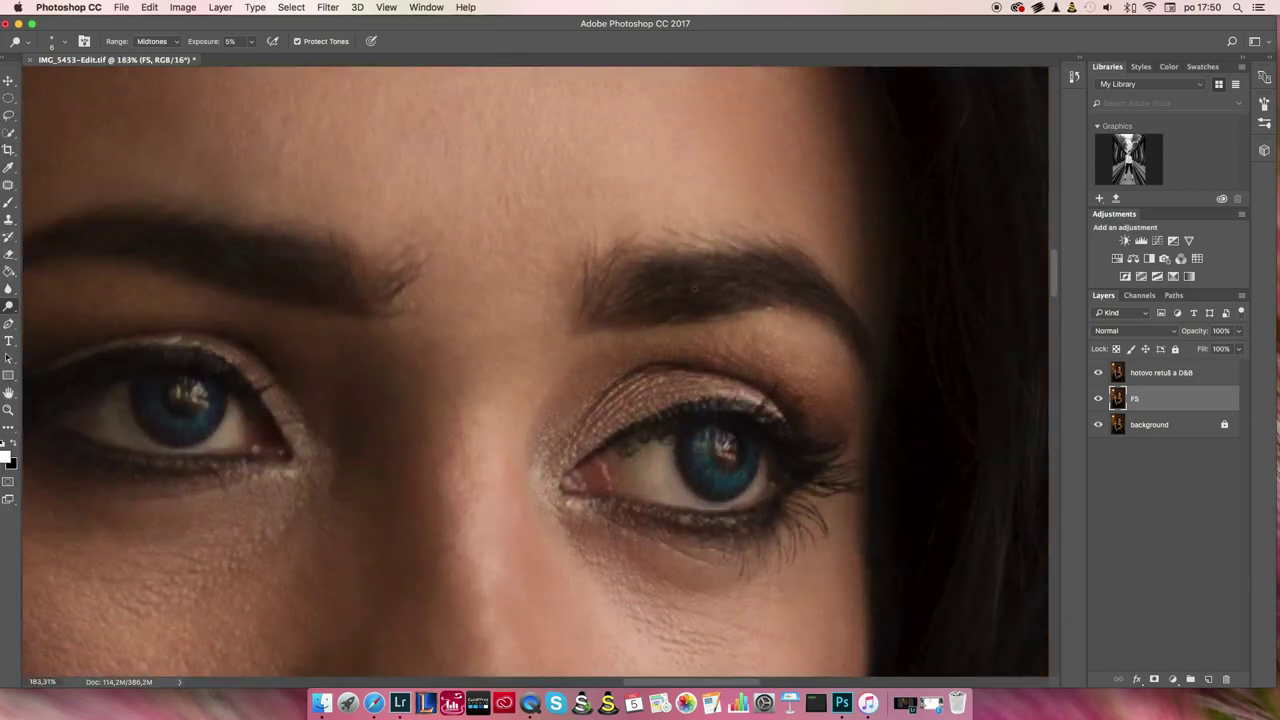
left_click_drag(628, 238, 683, 311)
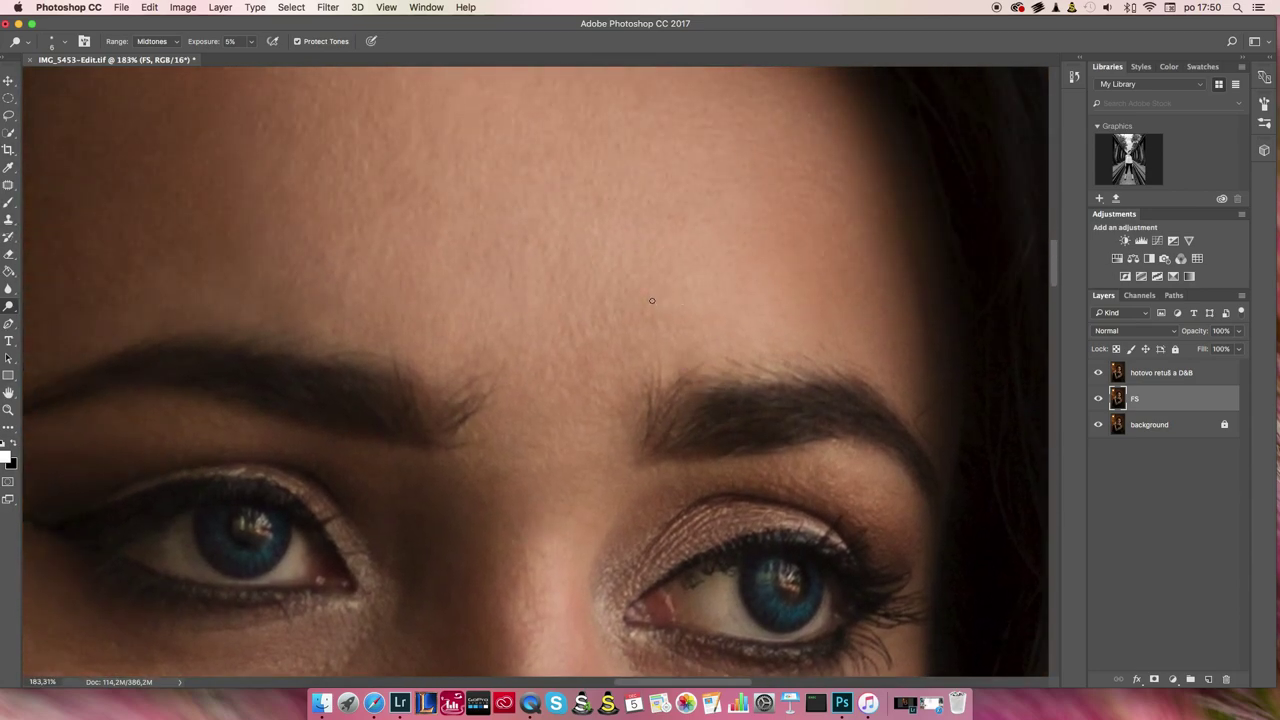
left_click_drag(615, 246, 624, 271)
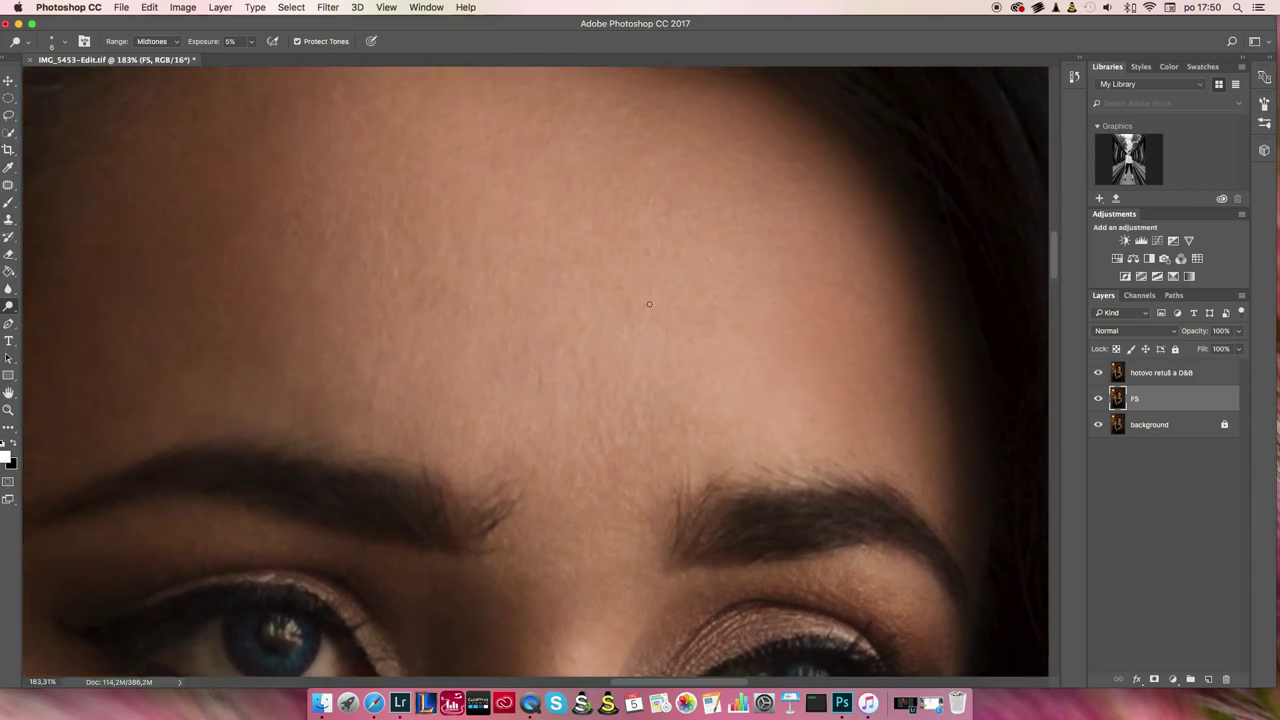
scroll(528, 264, "up", 3)
scroll(591, 260, "down", 2)
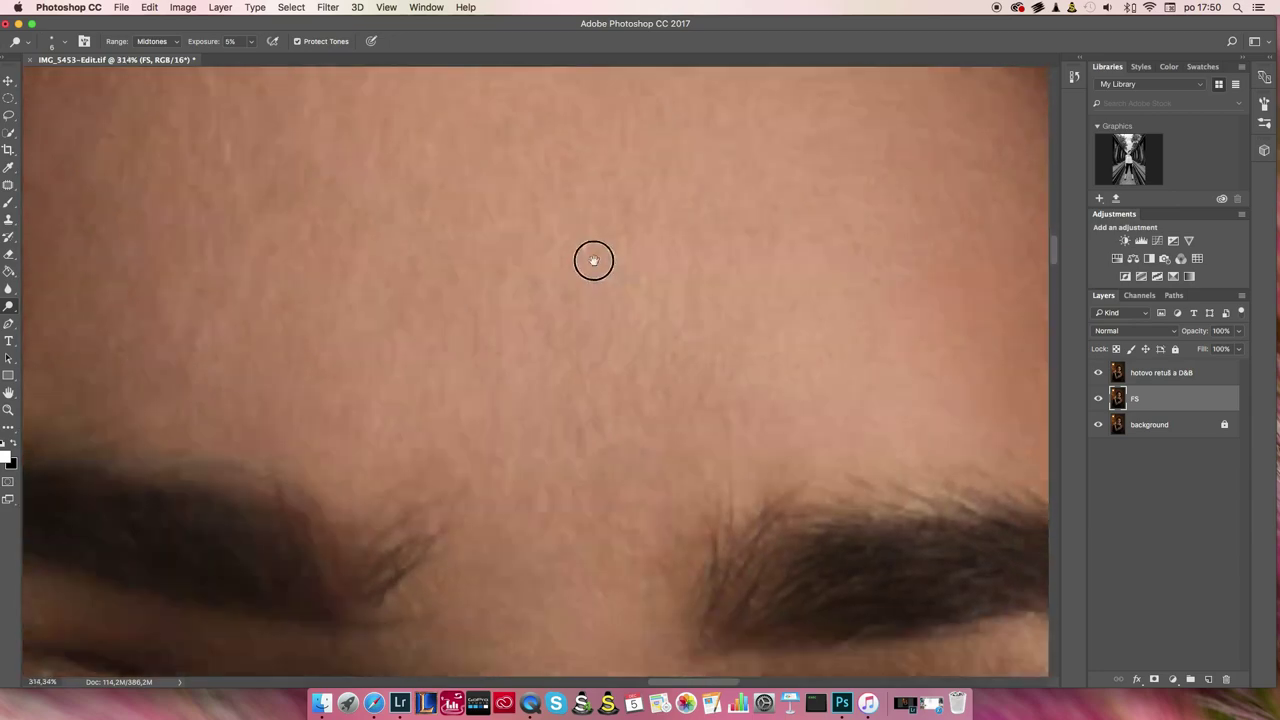
scroll(600, 306, "down", 2)
scroll(600, 306, "down", 3)
scroll(580, 306, "up", 2)
scroll(548, 346, "up", 2)
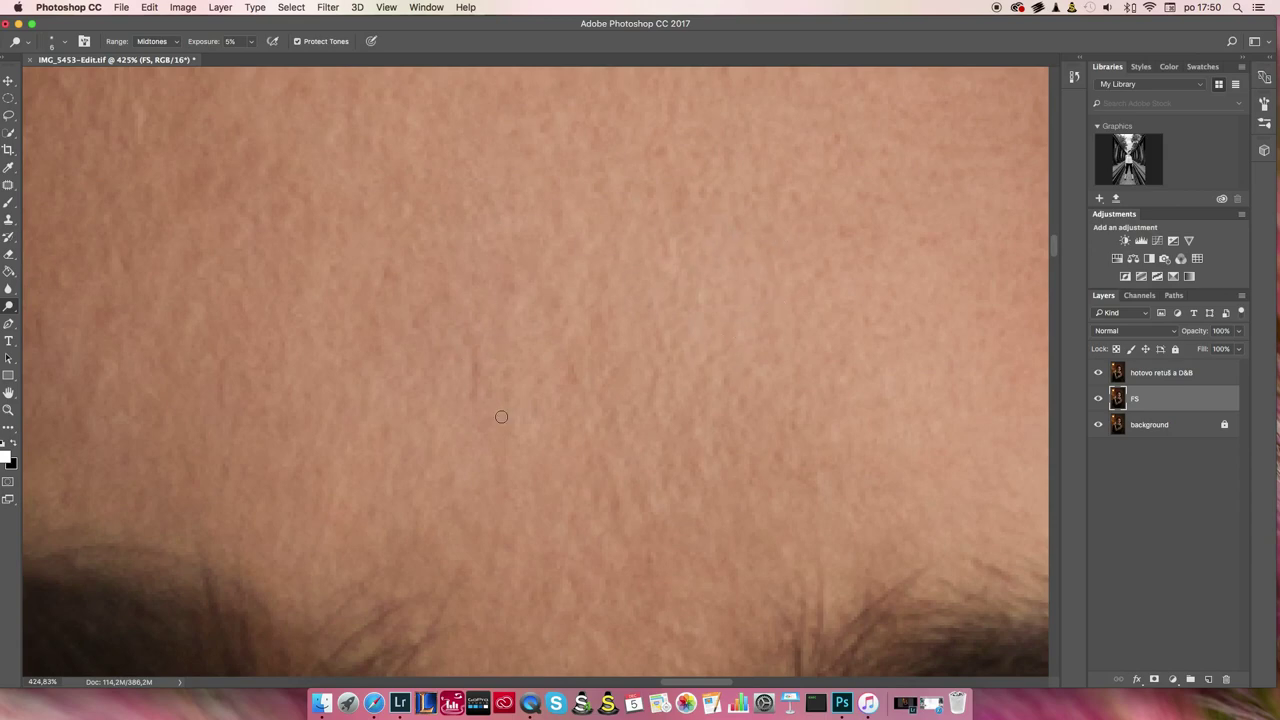
scroll(497, 378, "up", 3)
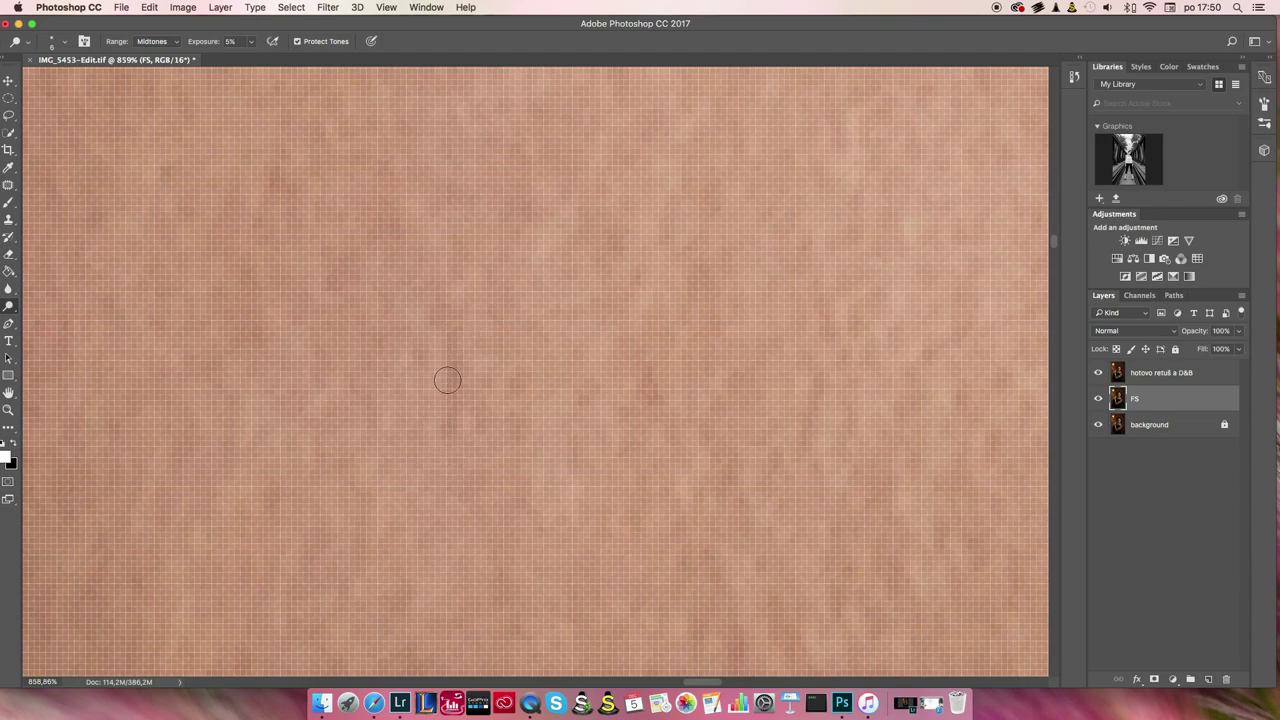
scroll(447, 380, "down", 1)
scroll(480, 374, "down", 1)
scroll(491, 400, "down", 1)
scroll(497, 389, "down", 1)
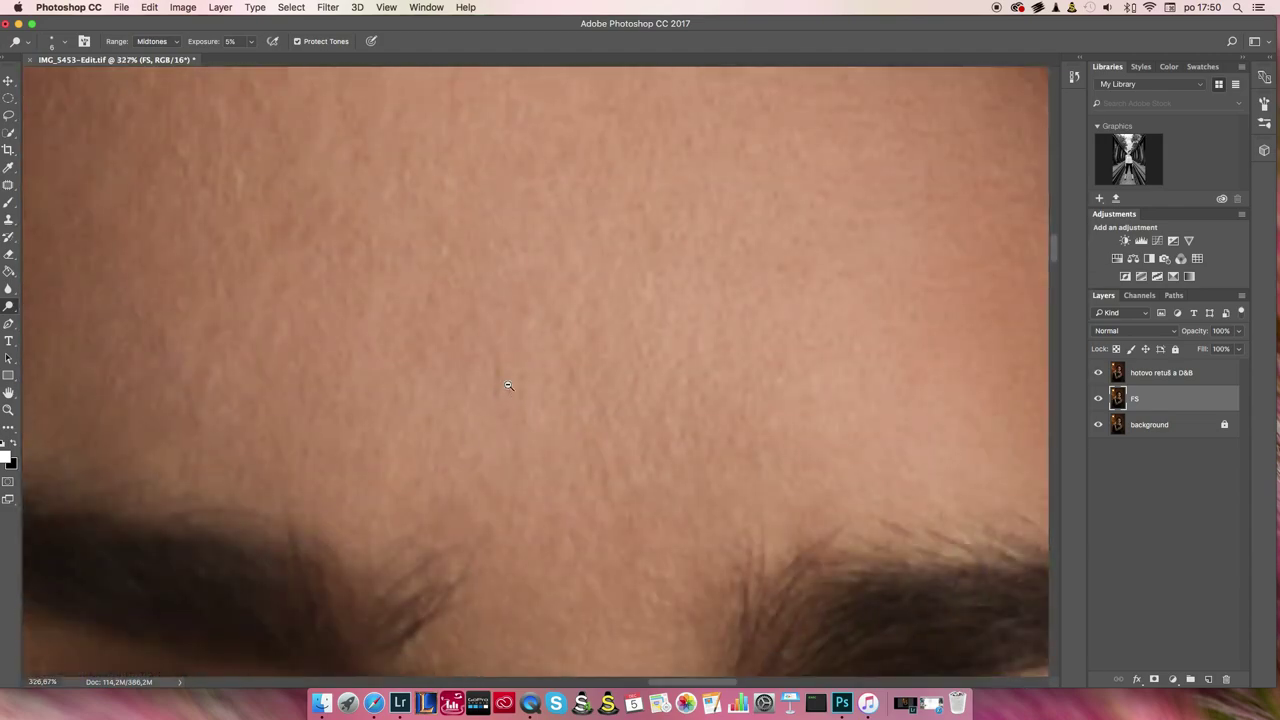
scroll(508, 385, "up", 2)
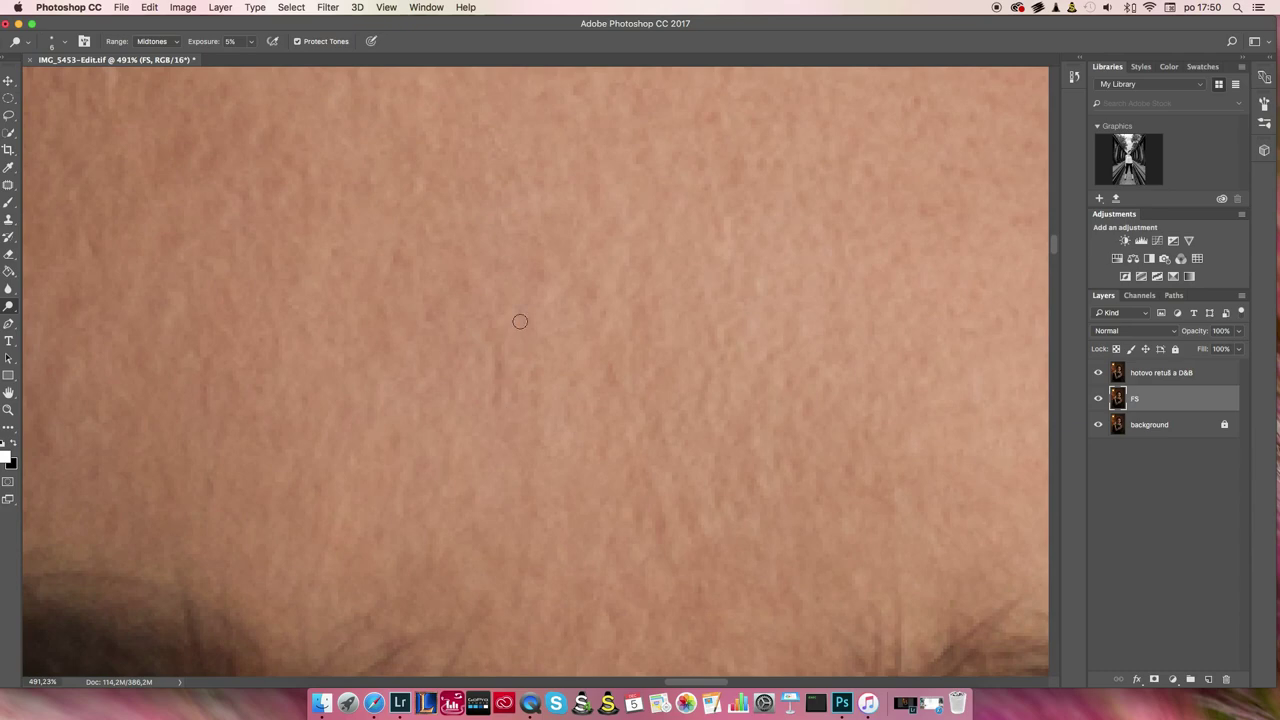
scroll(520, 321, "down", 2)
scroll(529, 360, "down", 2)
scroll(580, 369, "down", 2)
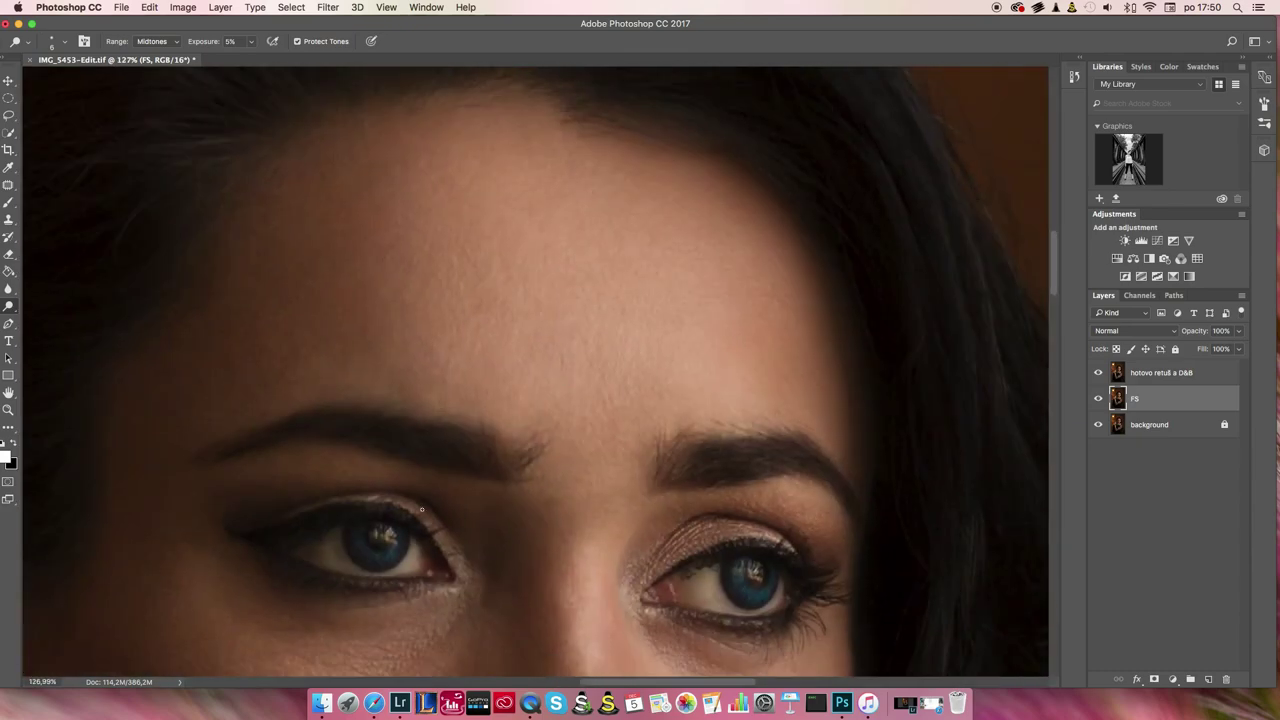
scroll(600, 325, "up", 1)
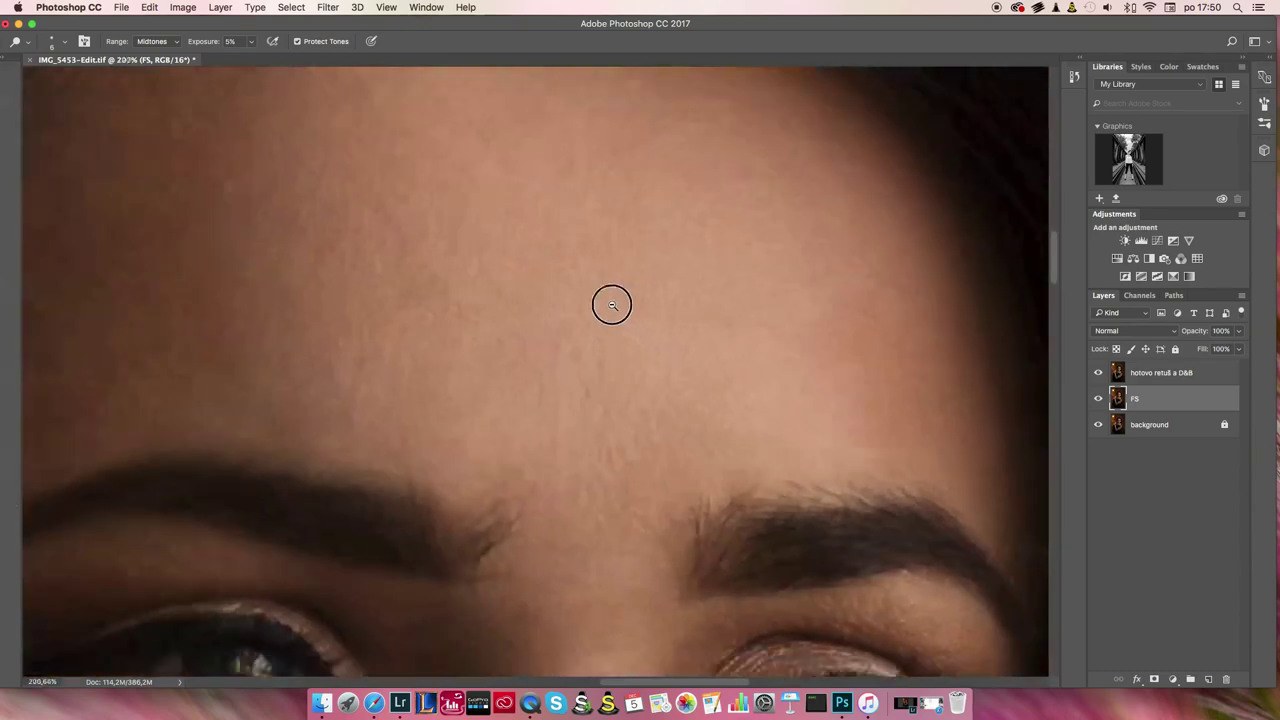
scroll(612, 380, "down", 1)
scroll(615, 441, "down", 2)
scroll(537, 380, "up", 2)
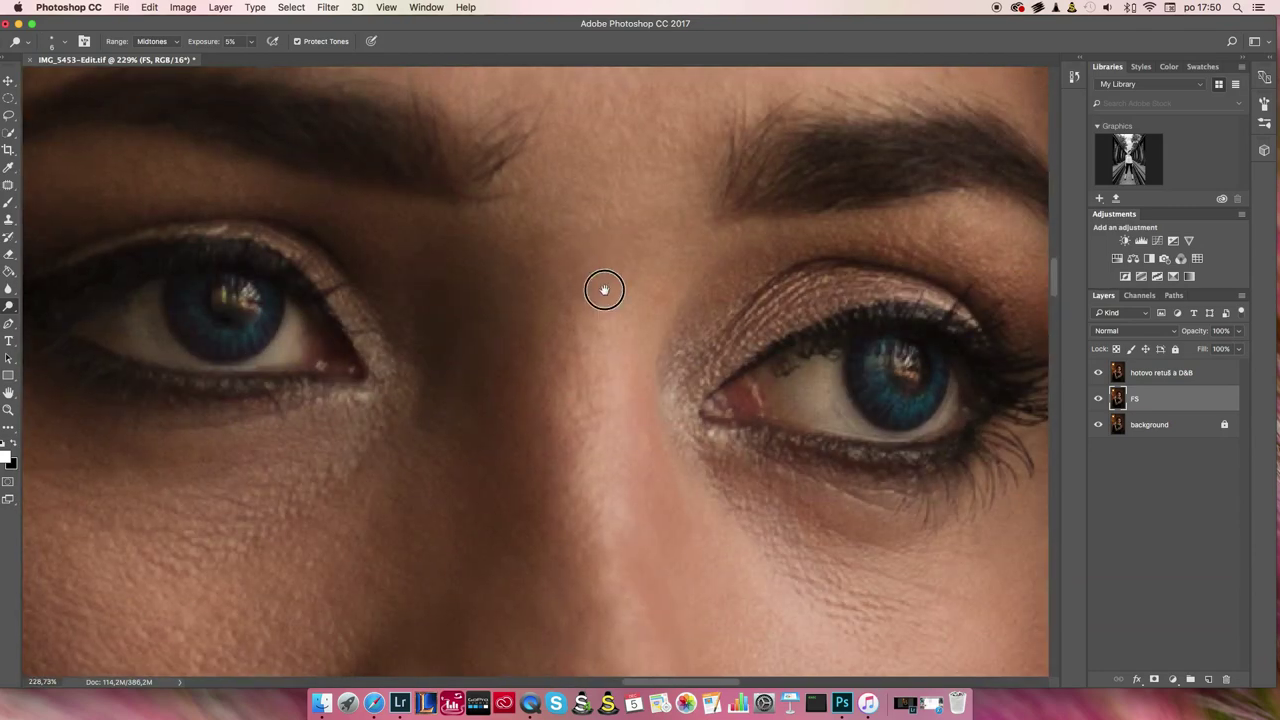
scroll(603, 286, "up", 2)
scroll(600, 290, "up", 1)
scroll(580, 270, "down", 2)
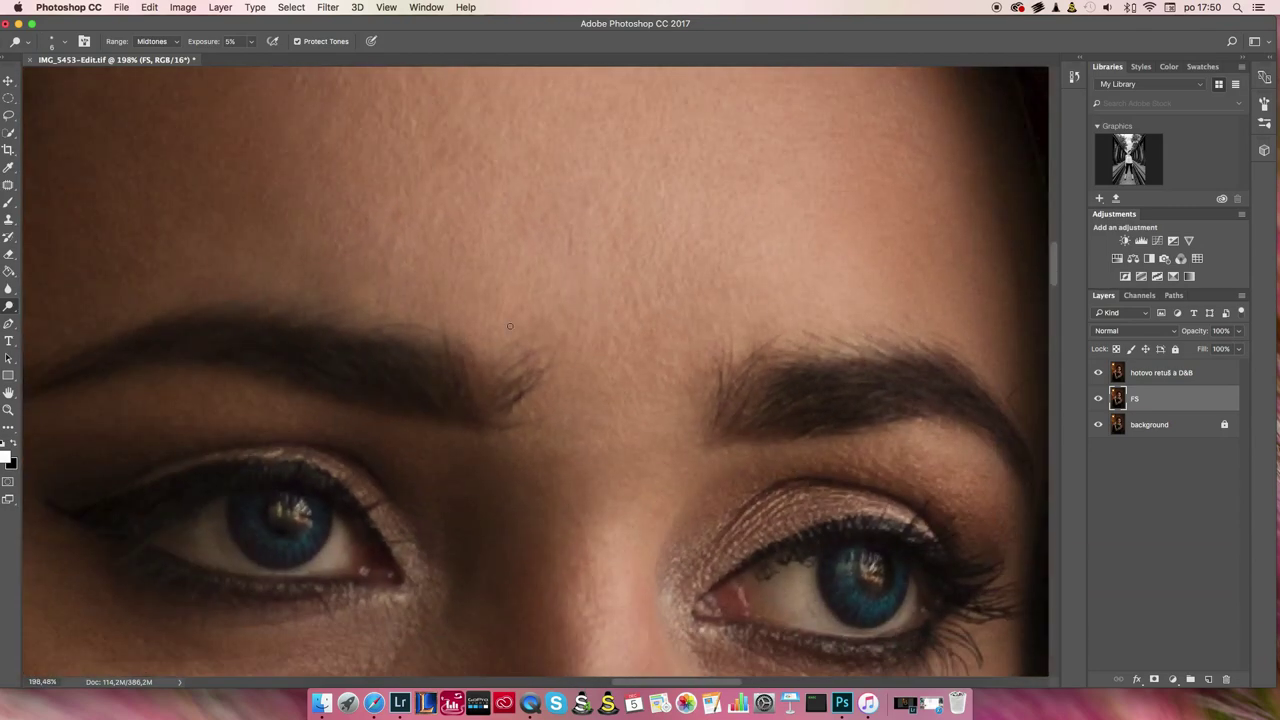
scroll(600, 292, "up", 3)
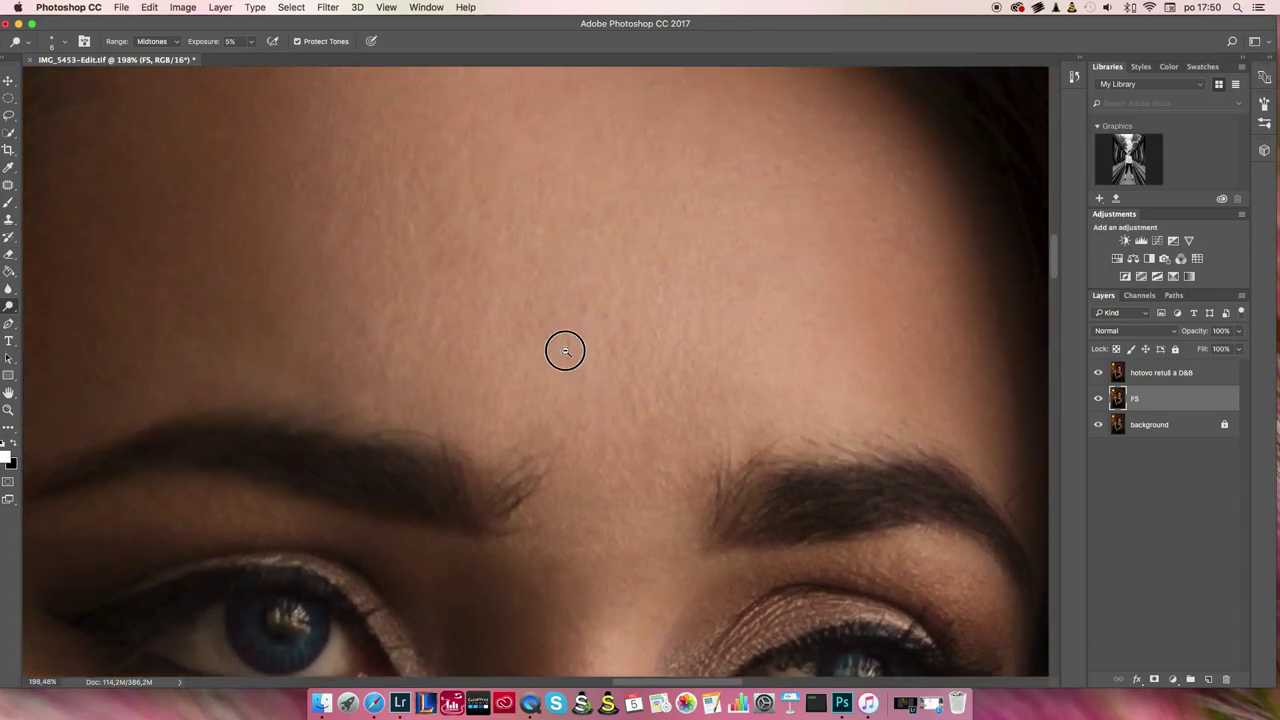
scroll(563, 349, "up", 5)
Shrink the burn brush to 4 px and select the hotovo retuš a D&B layer
right_click(640, 295)
left_click(694, 333)
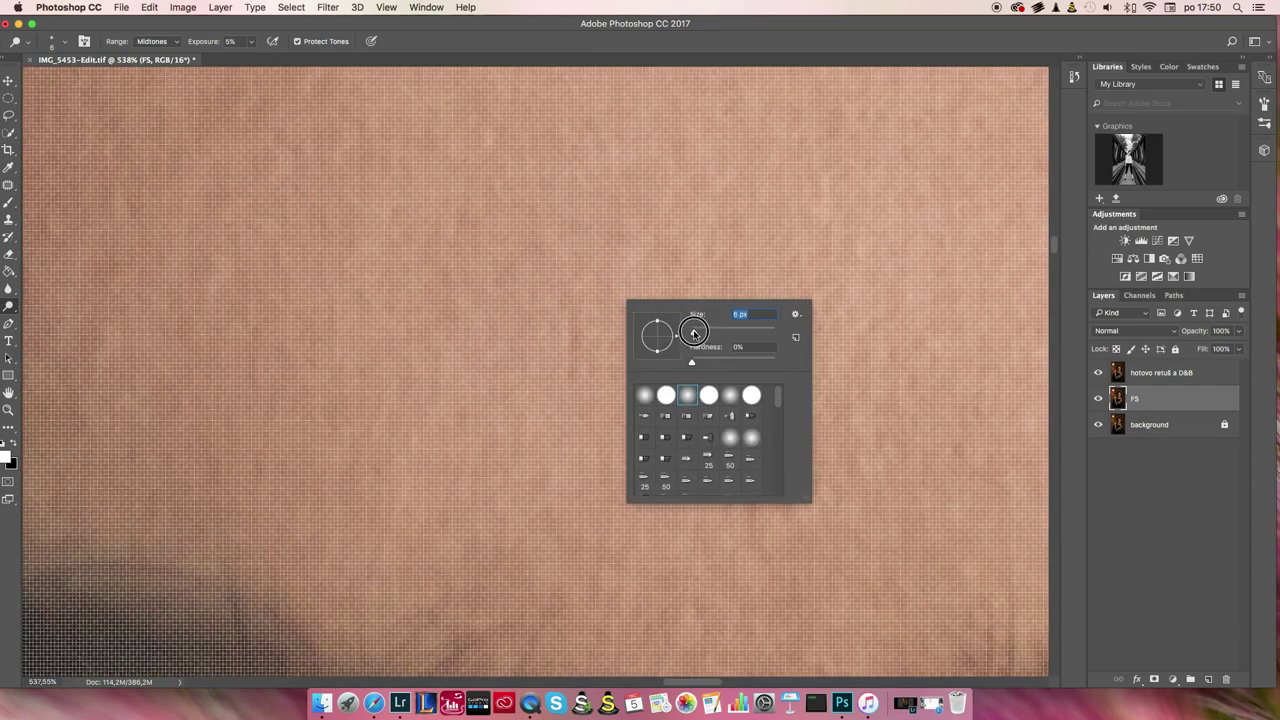
key("Return")
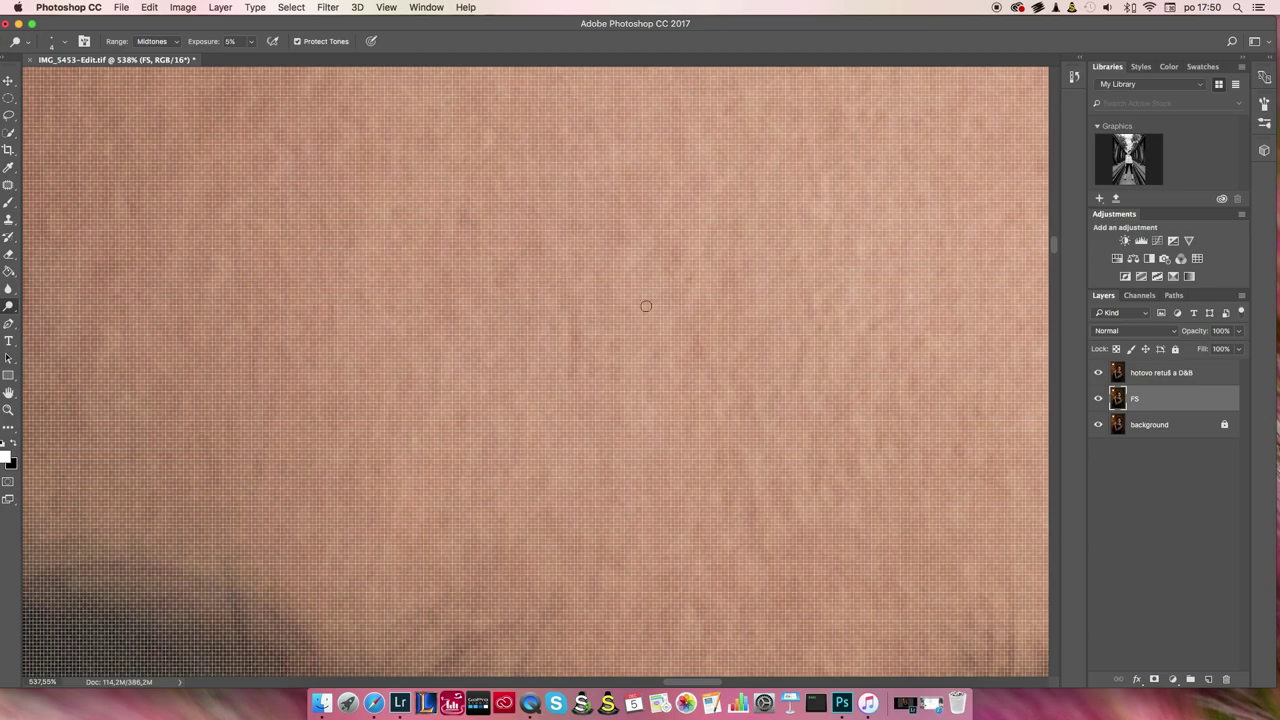
scroll(667, 262, "up", 3)
scroll(583, 346, "up", 2)
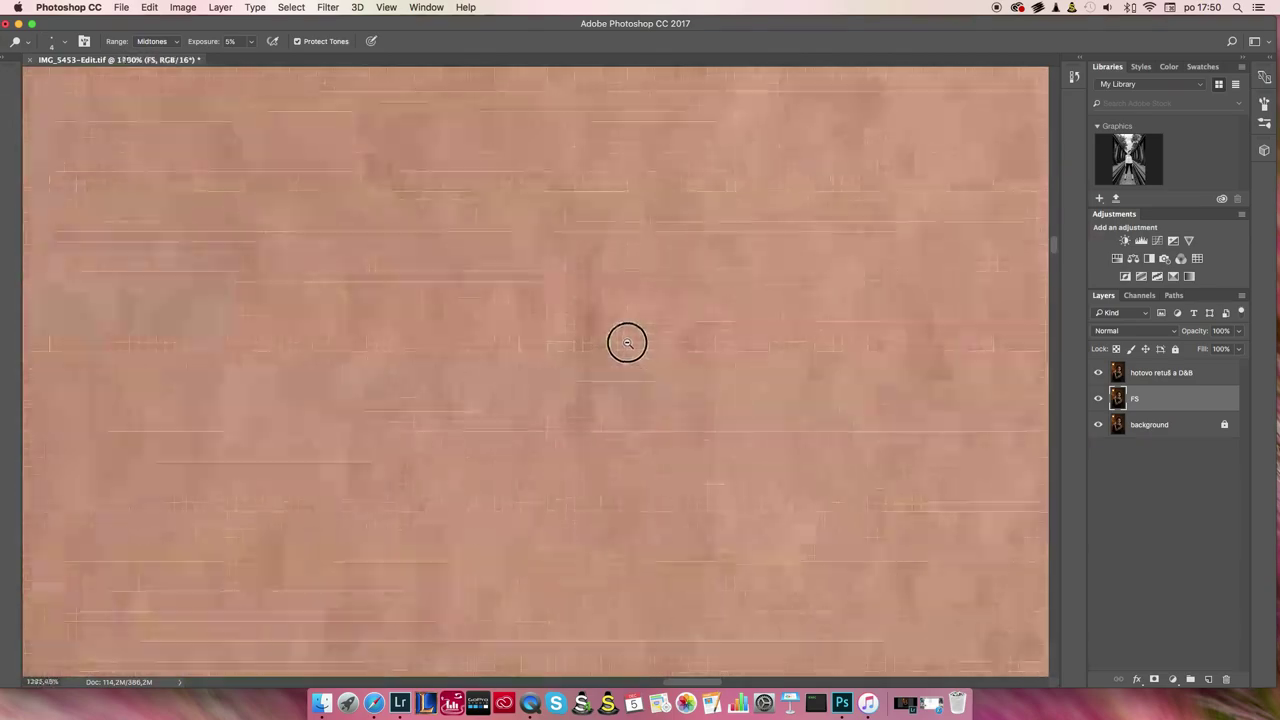
scroll(626, 340, "up", 2)
left_click_drag(673, 366, 614, 351)
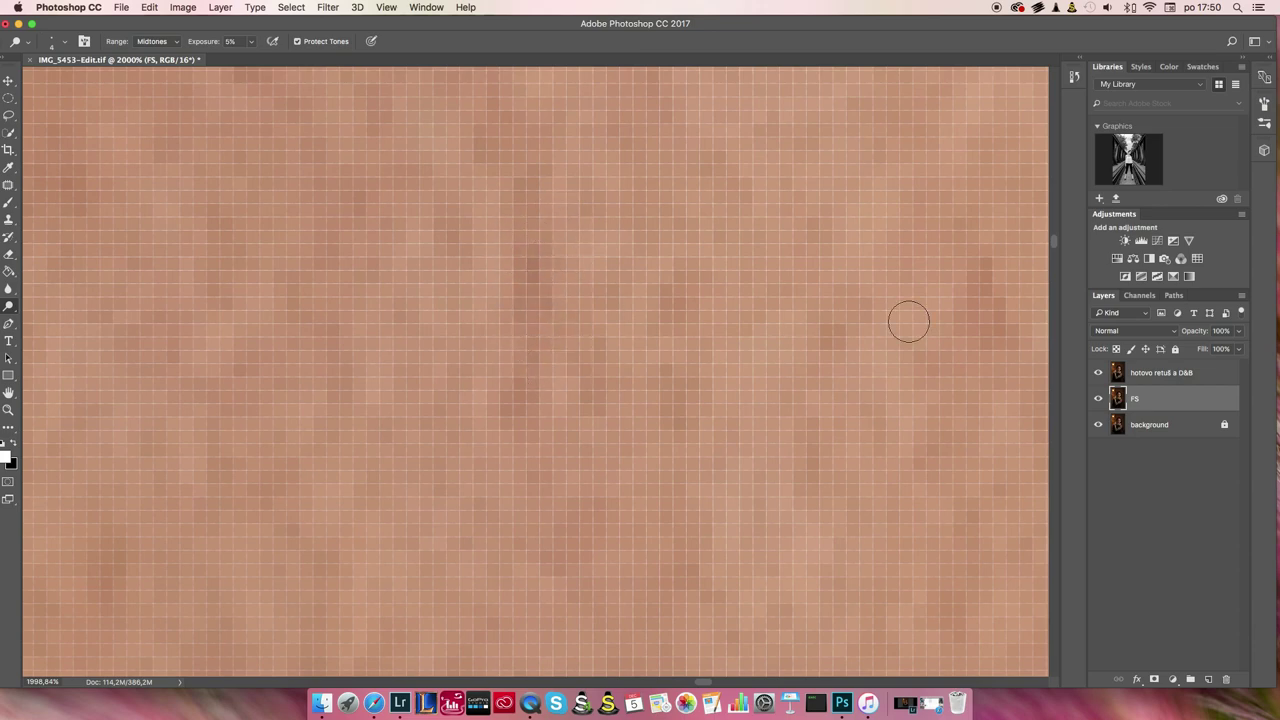
left_click(1134, 378)
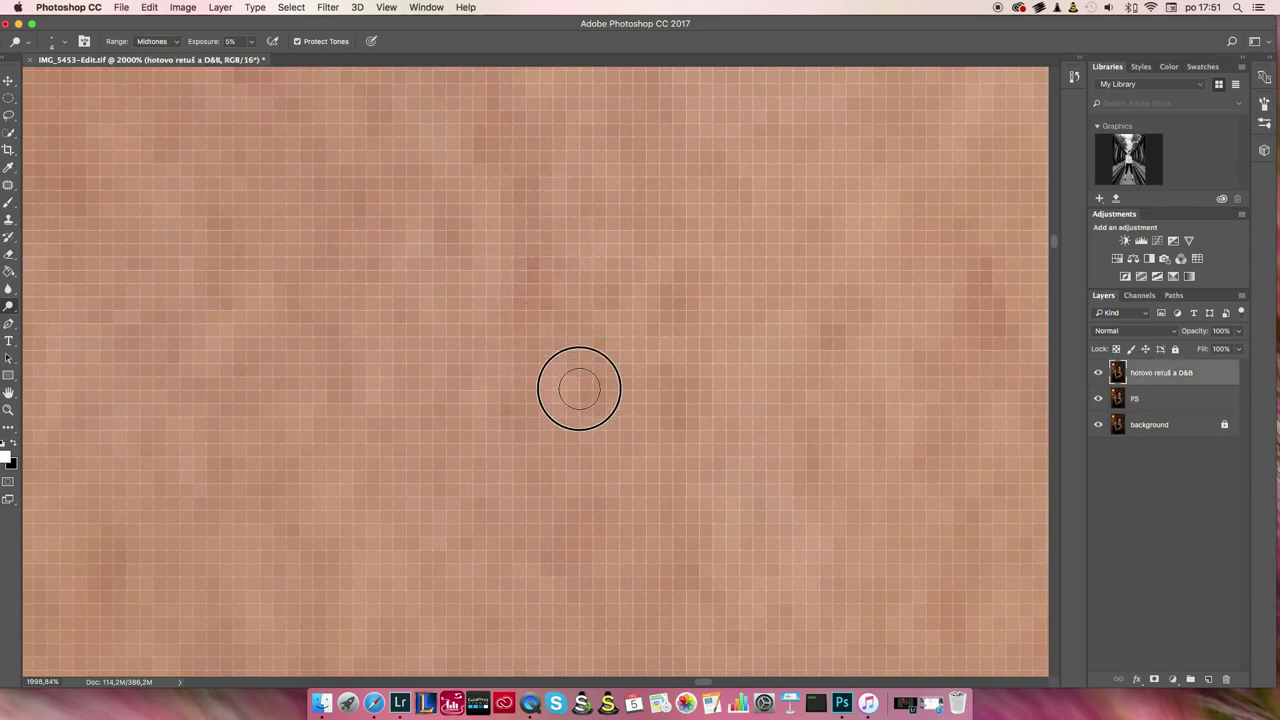
Burn short strokes over light patches and spots on the forehead
left_click_drag(534, 311, 612, 395)
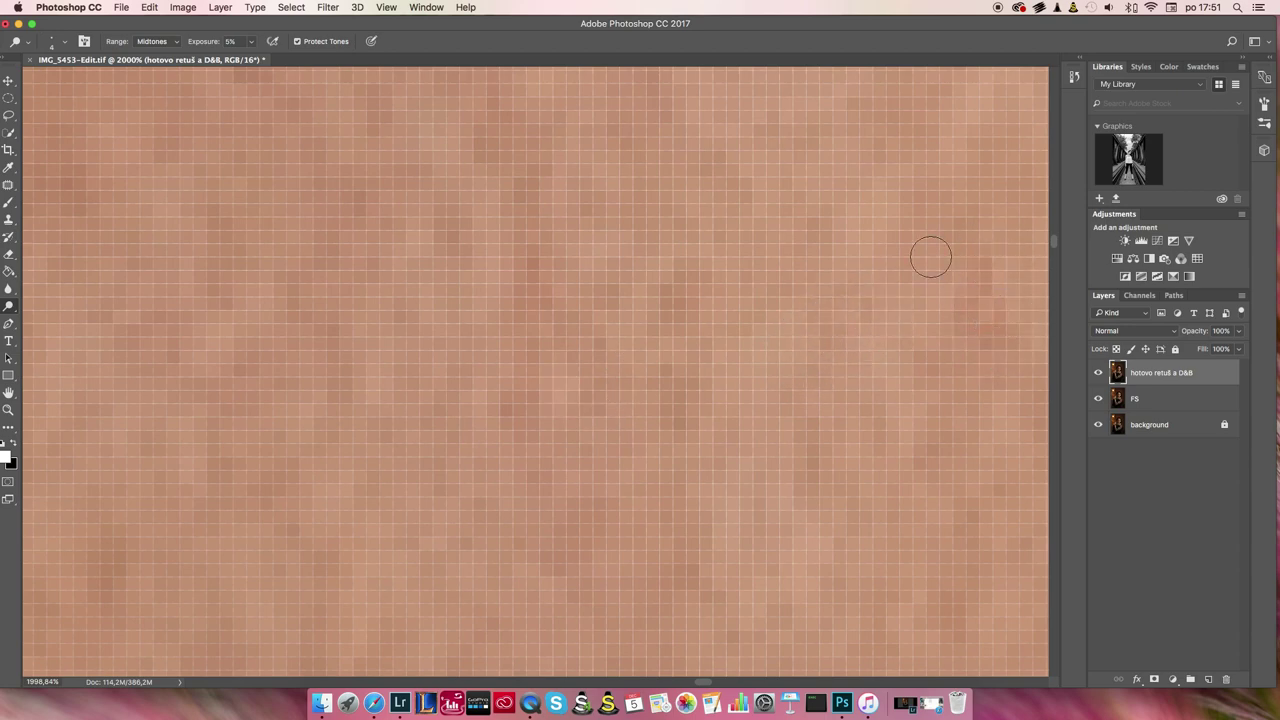
left_click_drag(628, 276, 620, 312)
left_click_drag(486, 286, 531, 349)
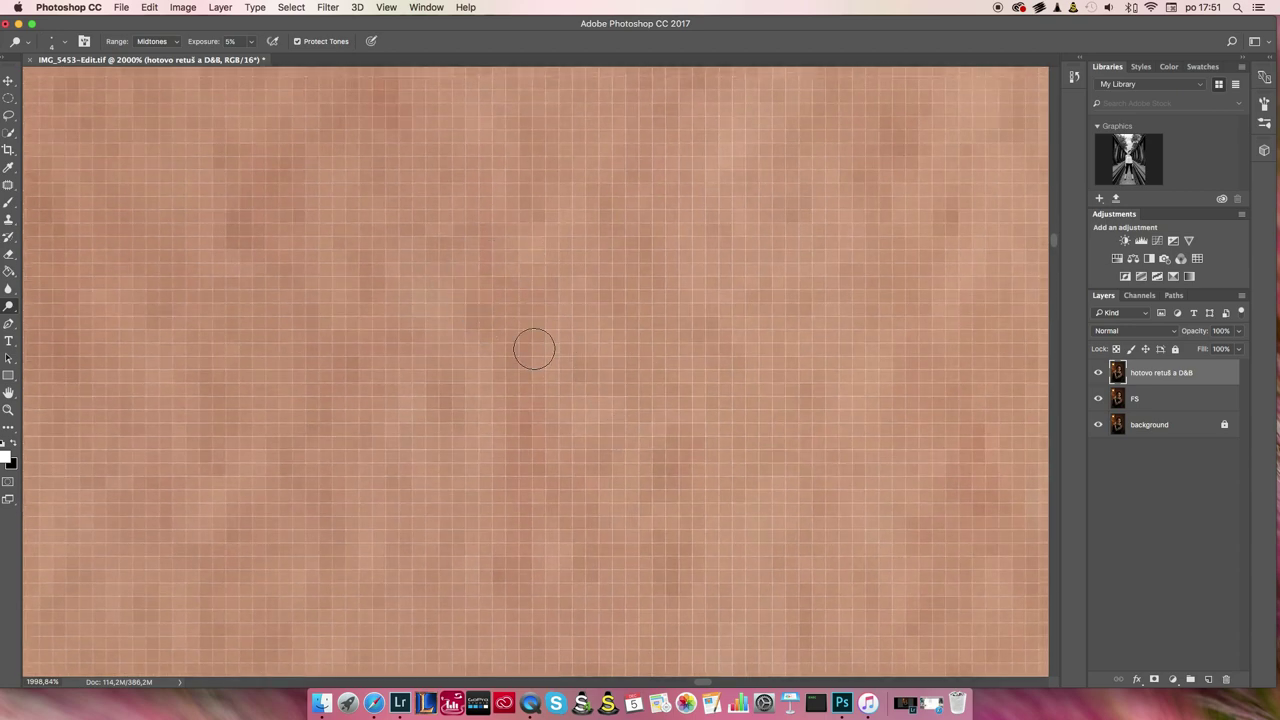
left_click_drag(537, 400, 532, 422)
left_click_drag(590, 186, 602, 202)
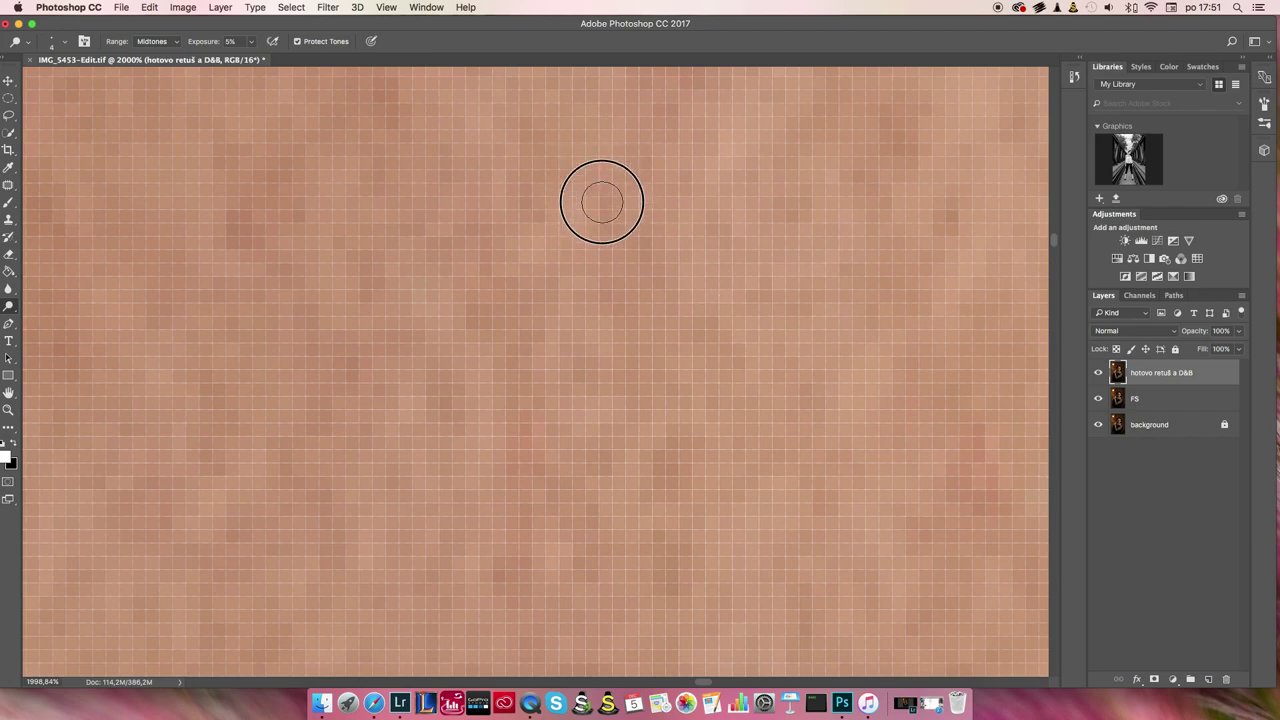
left_click(702, 323)
left_click_drag(263, 183, 229, 229)
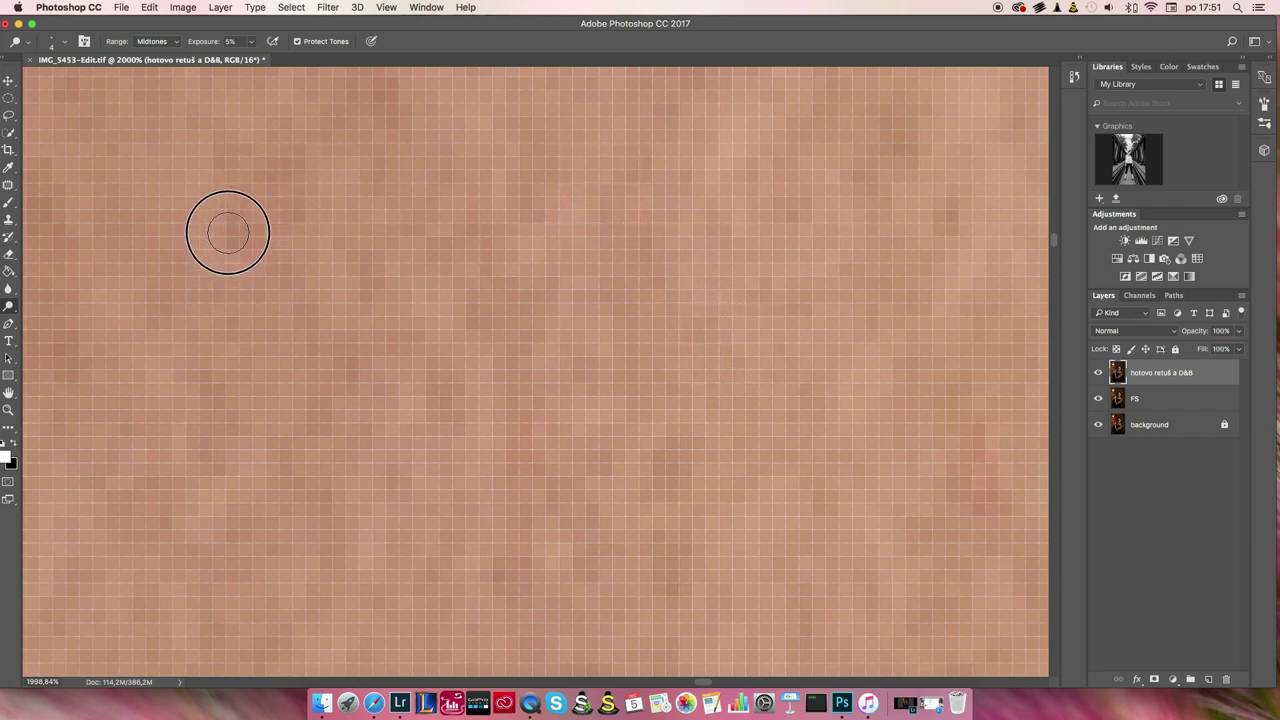
left_click_drag(533, 173, 543, 220)
Darken several more light specks across the forehead skin
scroll(589, 326, "down", 3)
left_click(446, 214)
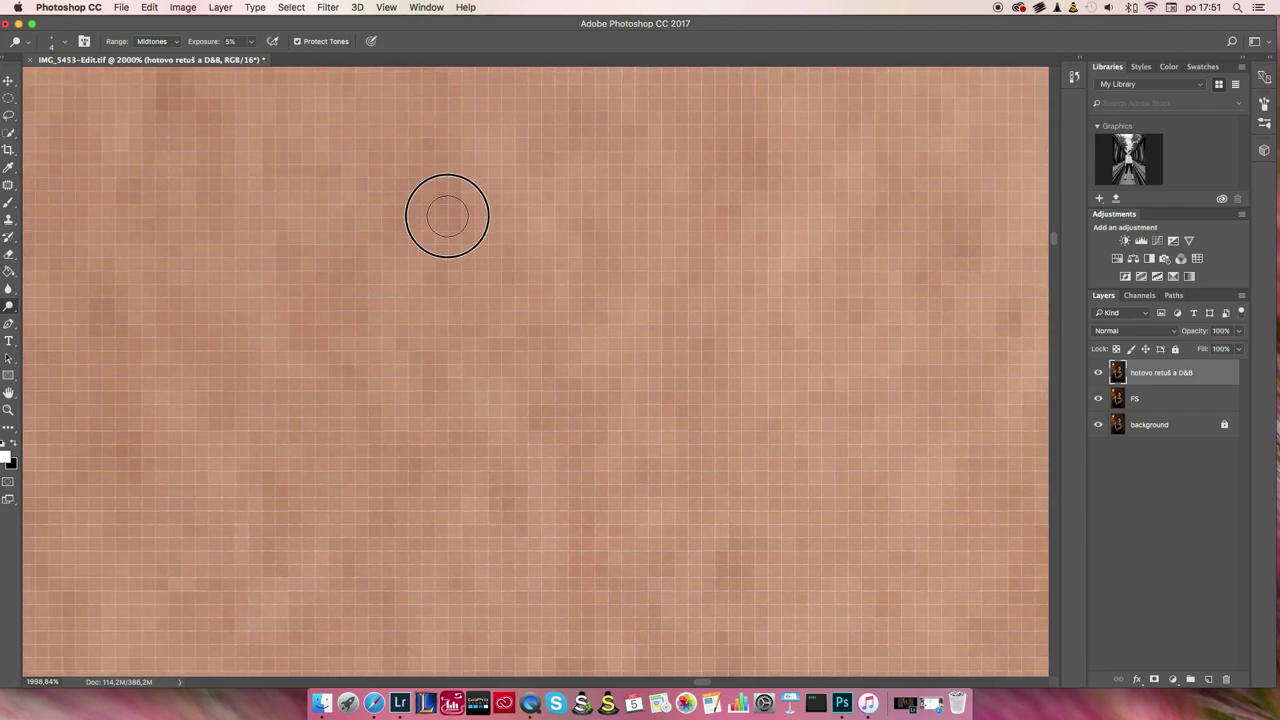
left_click(715, 349)
left_click(794, 329)
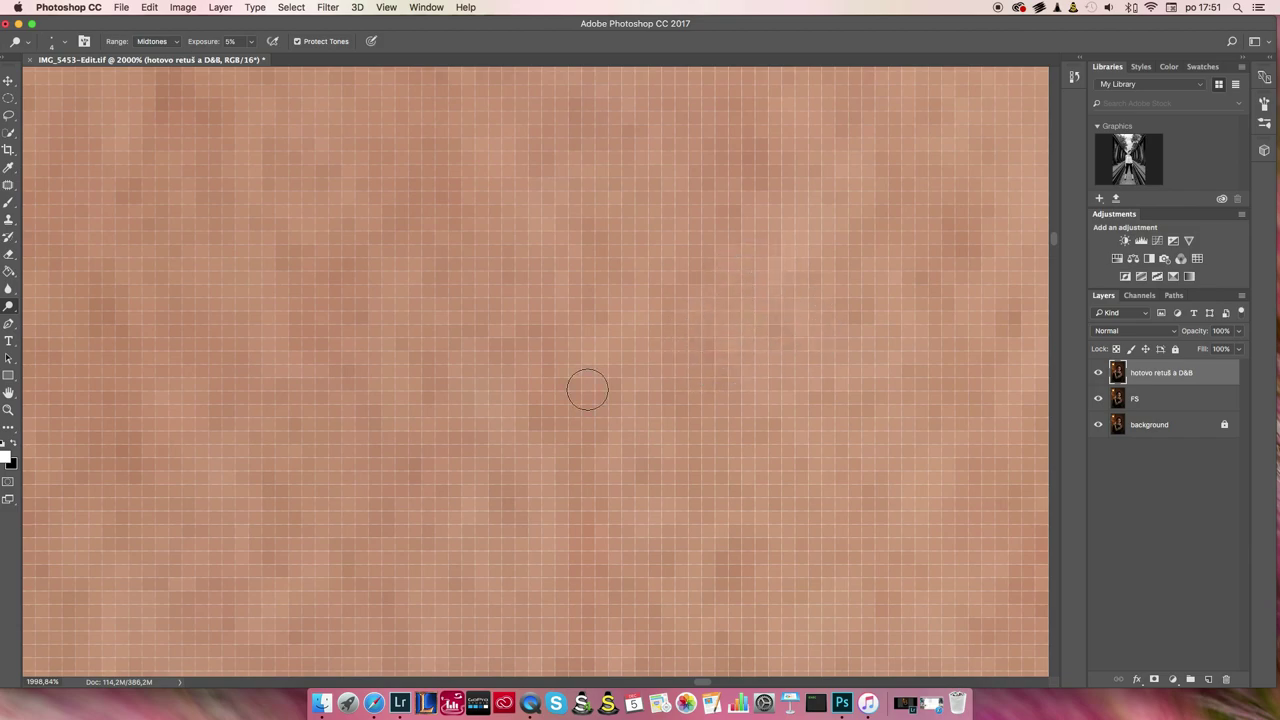
left_click(555, 427)
left_click(749, 171)
left_click(956, 246)
Burn the remaining bright spots and a light streak in the next skin area
scroll(934, 289, "down", 2)
scroll(850, 300, "down", 3)
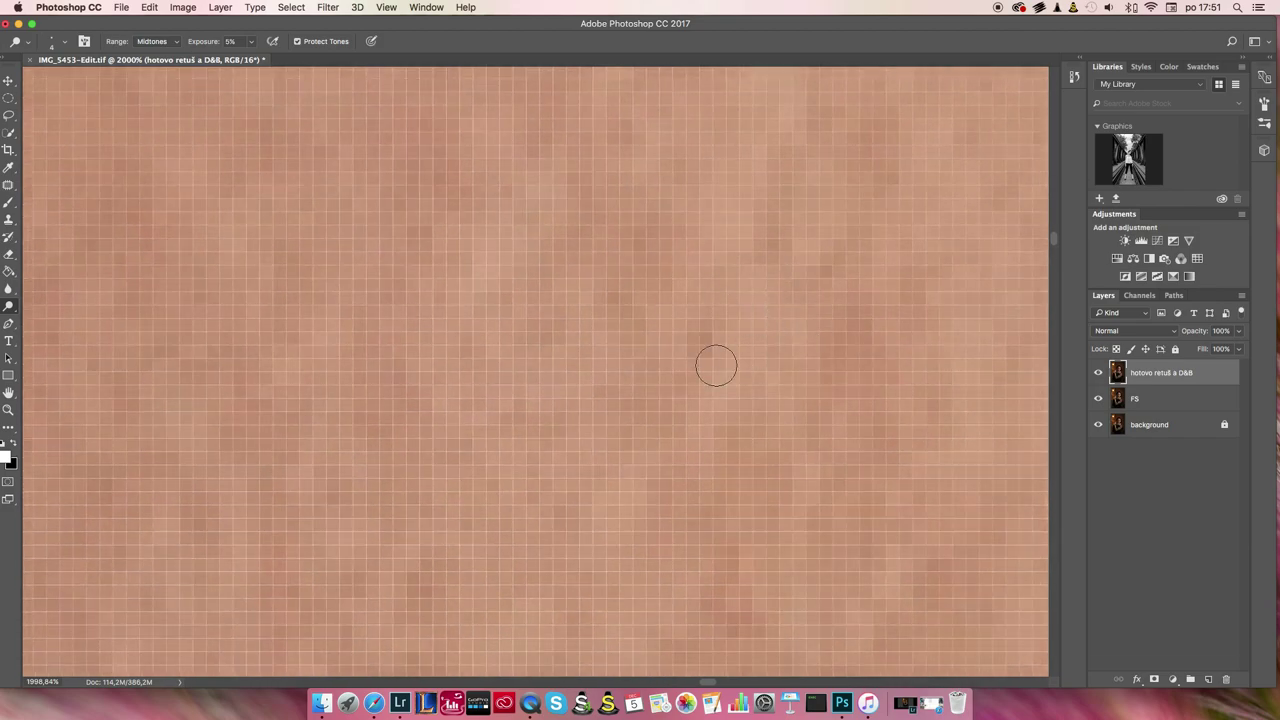
left_click(694, 343)
left_click(610, 296)
left_click(618, 233)
left_click(763, 243)
left_click(831, 349)
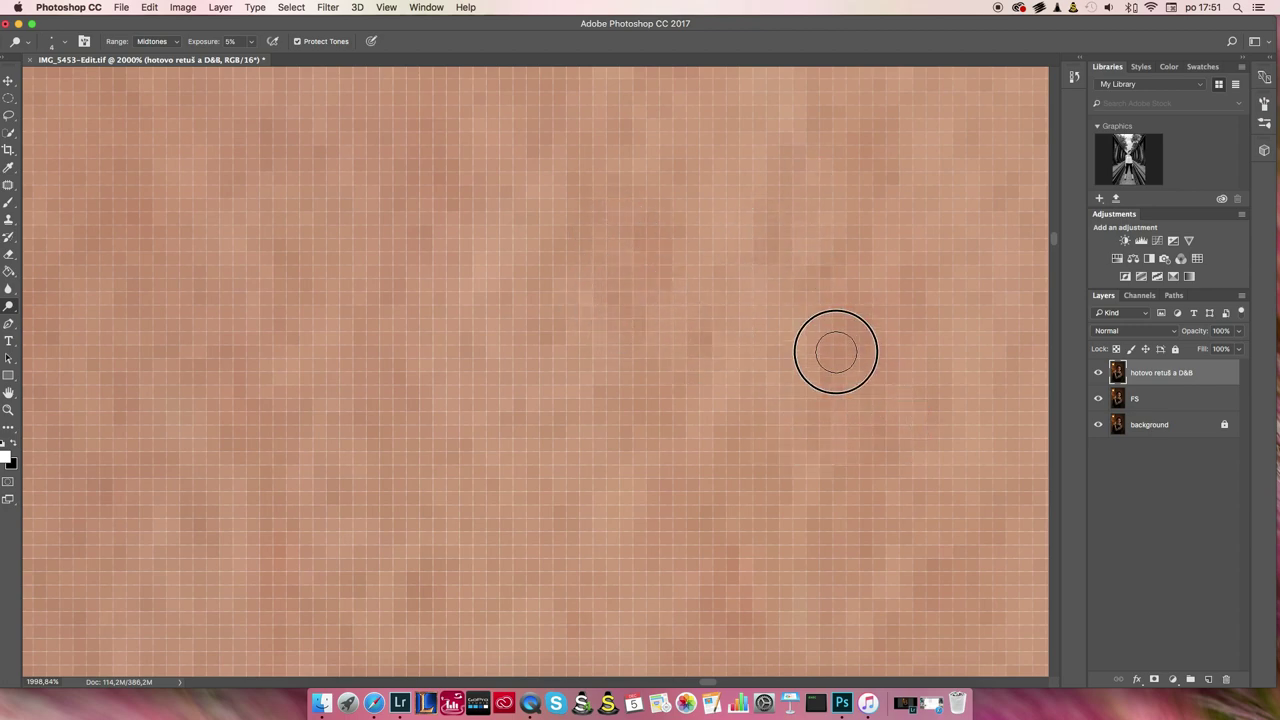
left_click_drag(883, 183, 909, 269)
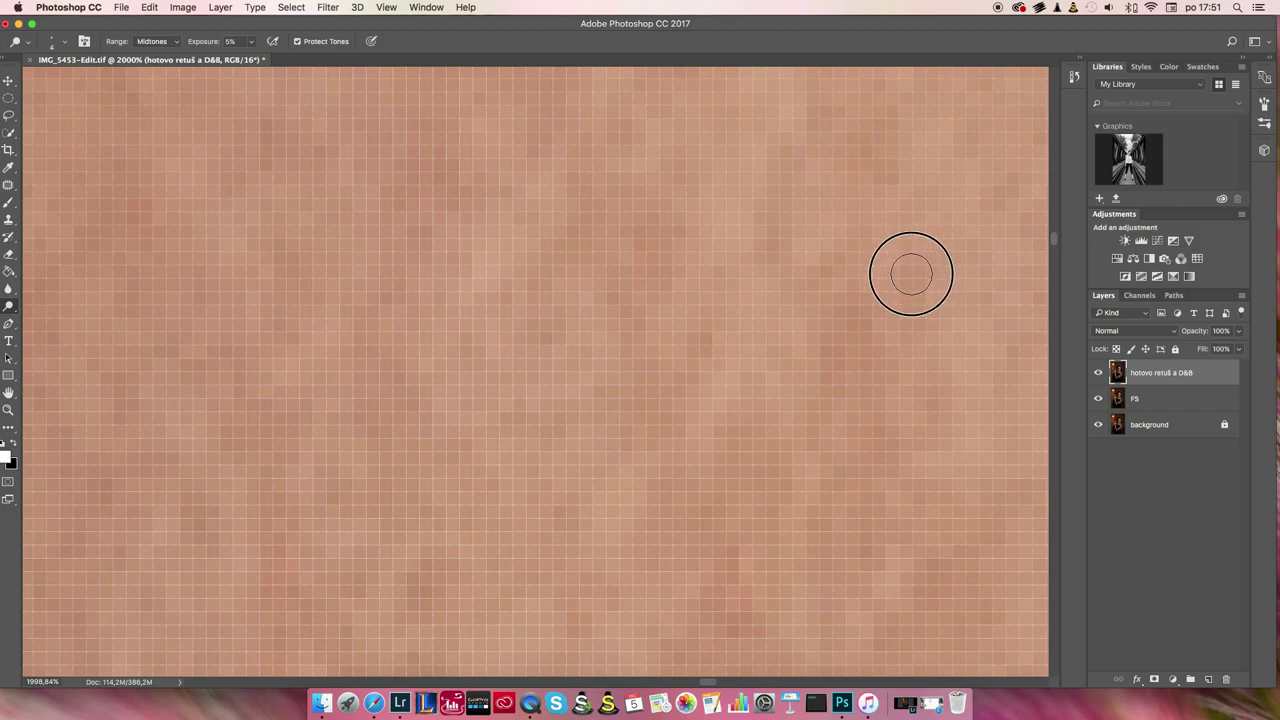
left_click(640, 391)
left_click(709, 343)
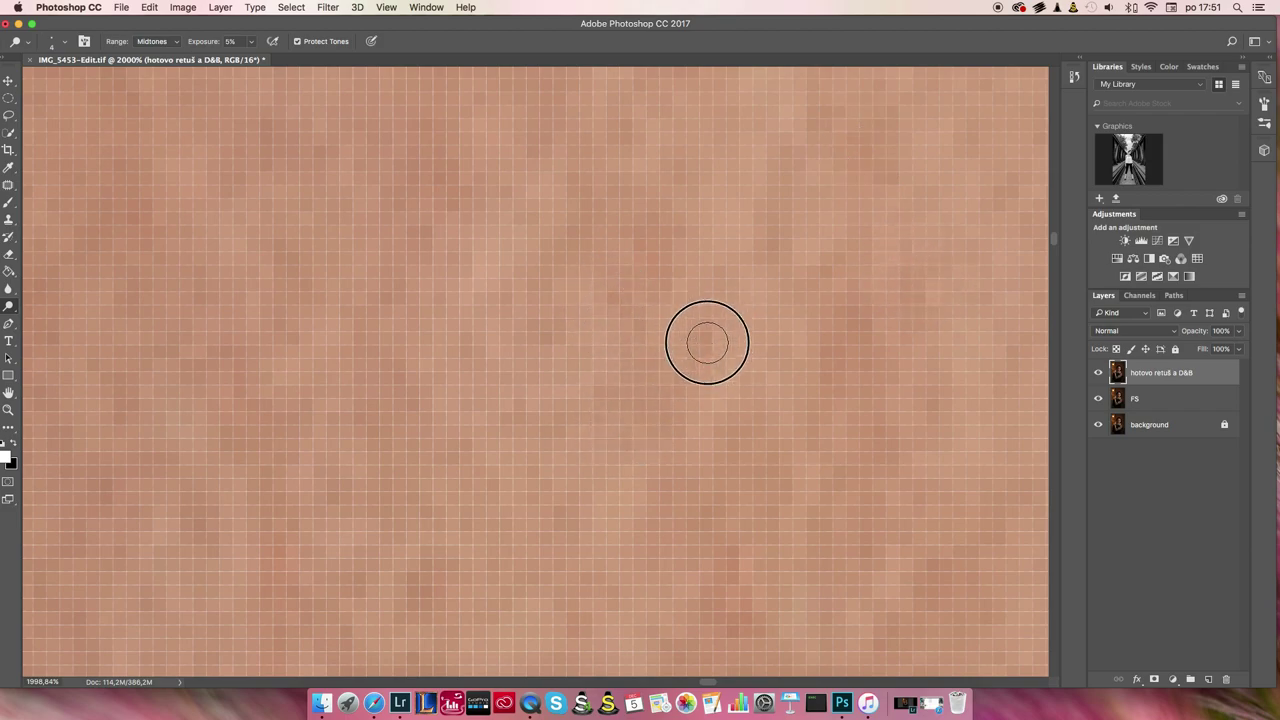
Zoom and scroll across the forehead to review the burned skin
scroll(700, 340, "down", 3)
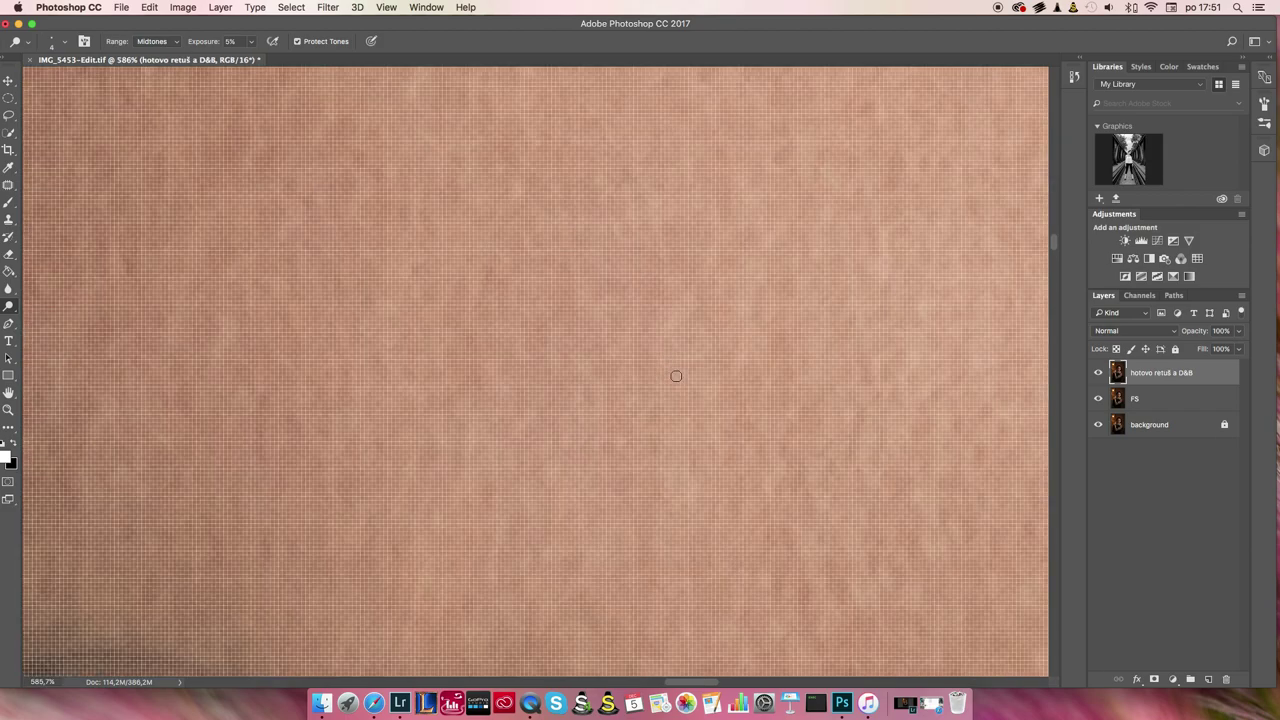
scroll(674, 374, "down", 5)
scroll(718, 347, "up", 5)
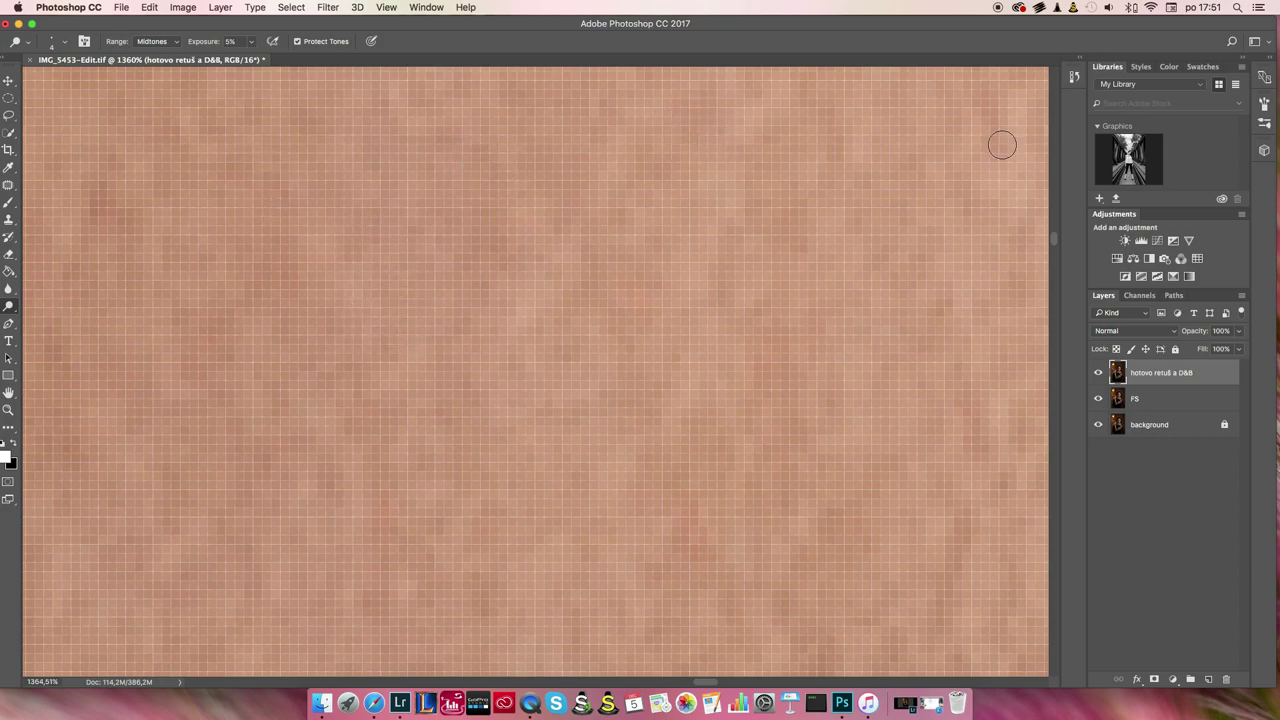
scroll(992, 186, "down", 5)
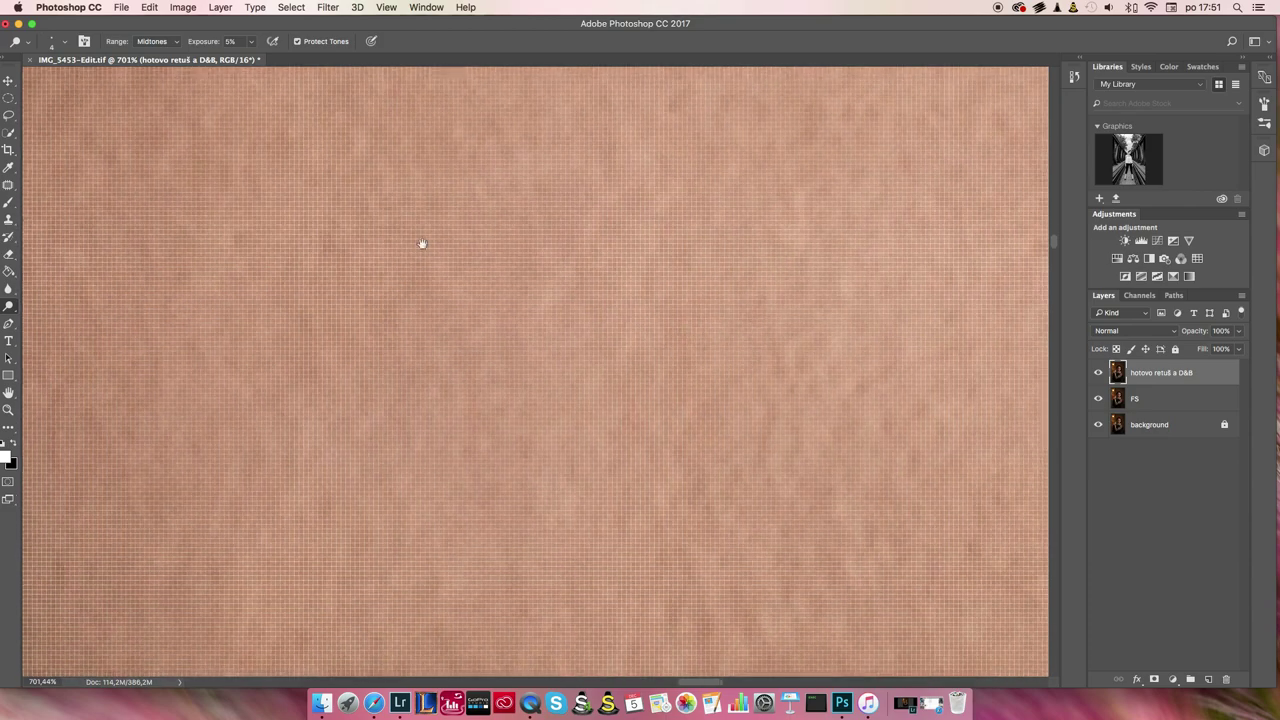
scroll(450, 267, "up", 2)
scroll(400, 265, "up", 3)
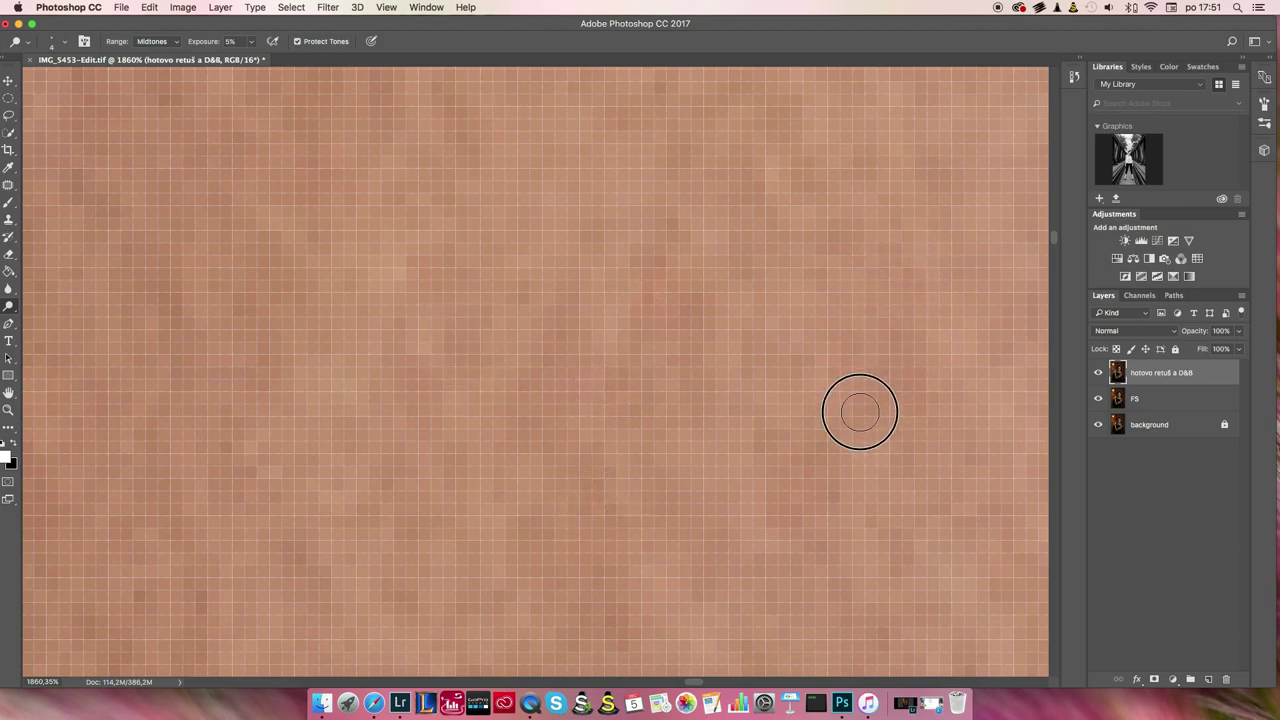
scroll(850, 330, "right", 2)
scroll(660, 330, "down", 2)
scroll(700, 315, "right", 1)
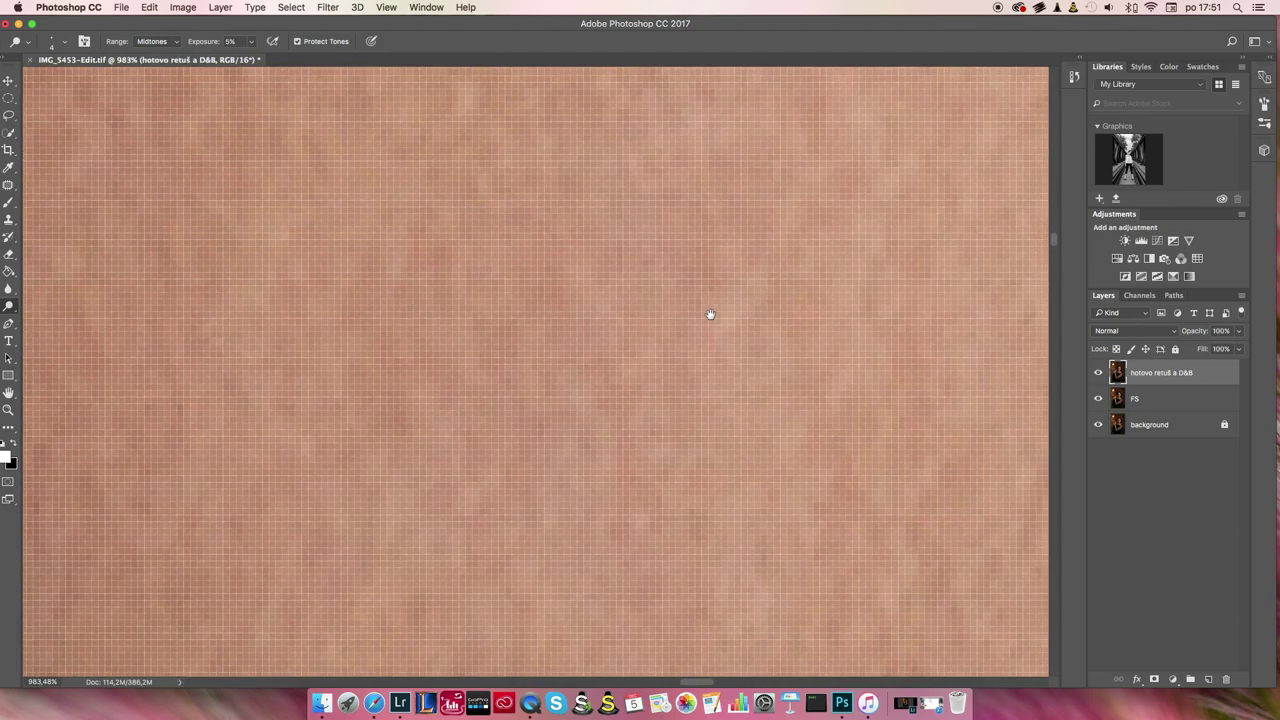
scroll(730, 308, "right", 1)
scroll(750, 305, "right", 1)
Switch to the Dodge tool with a few-px, 0% hardness brush, then zoom out
key("shift+o")
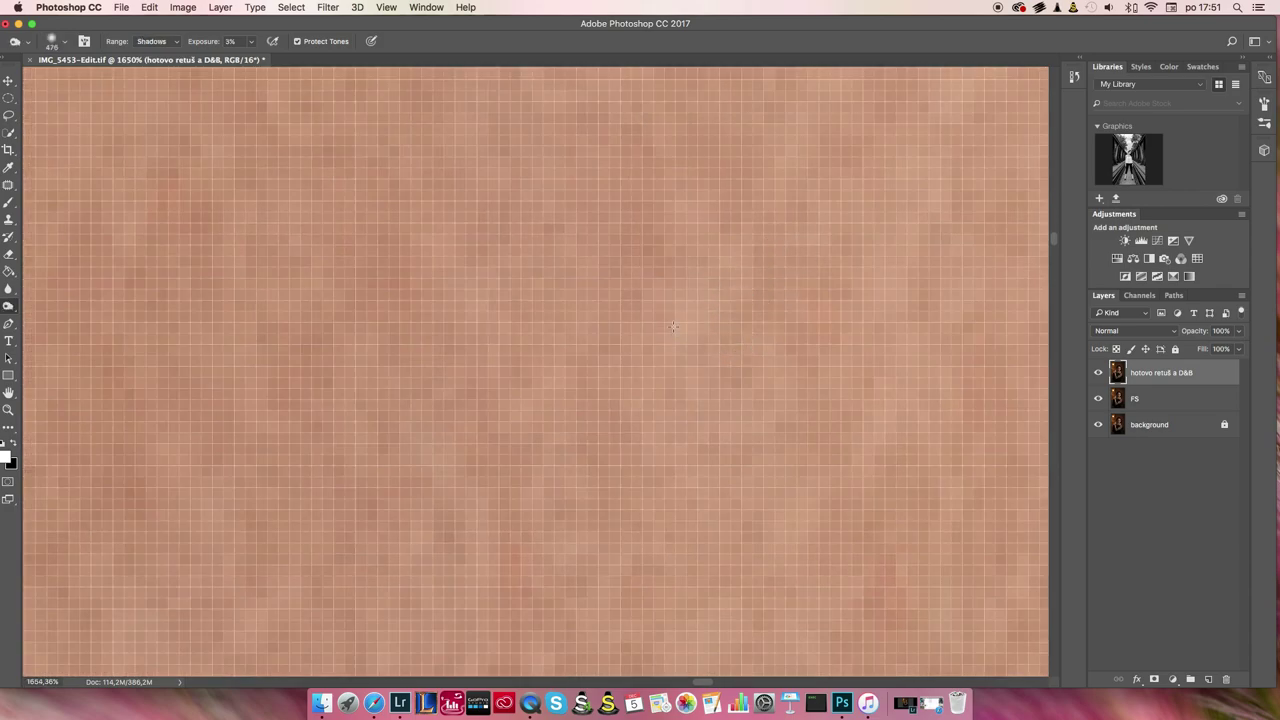
right_click(710, 255)
left_click_drag(792, 288, 784, 286)
left_click(771, 238)
right_click(750, 219)
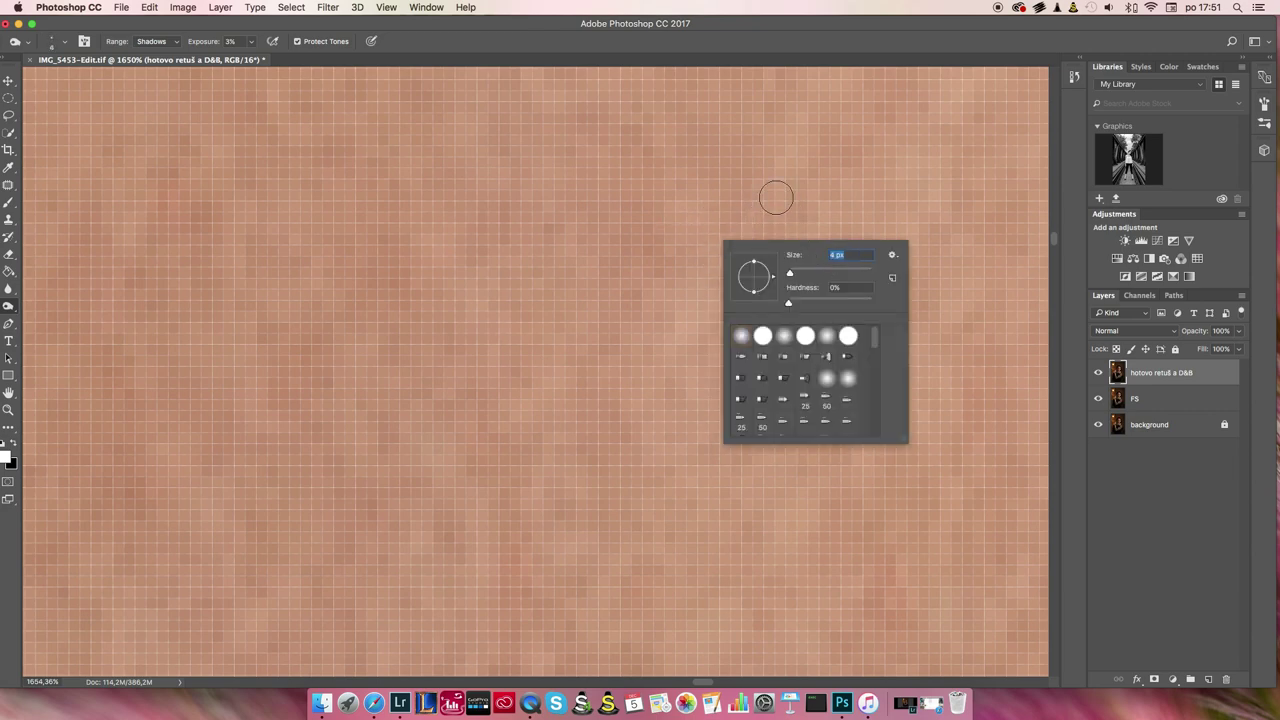
left_click(776, 197)
right_click(831, 289)
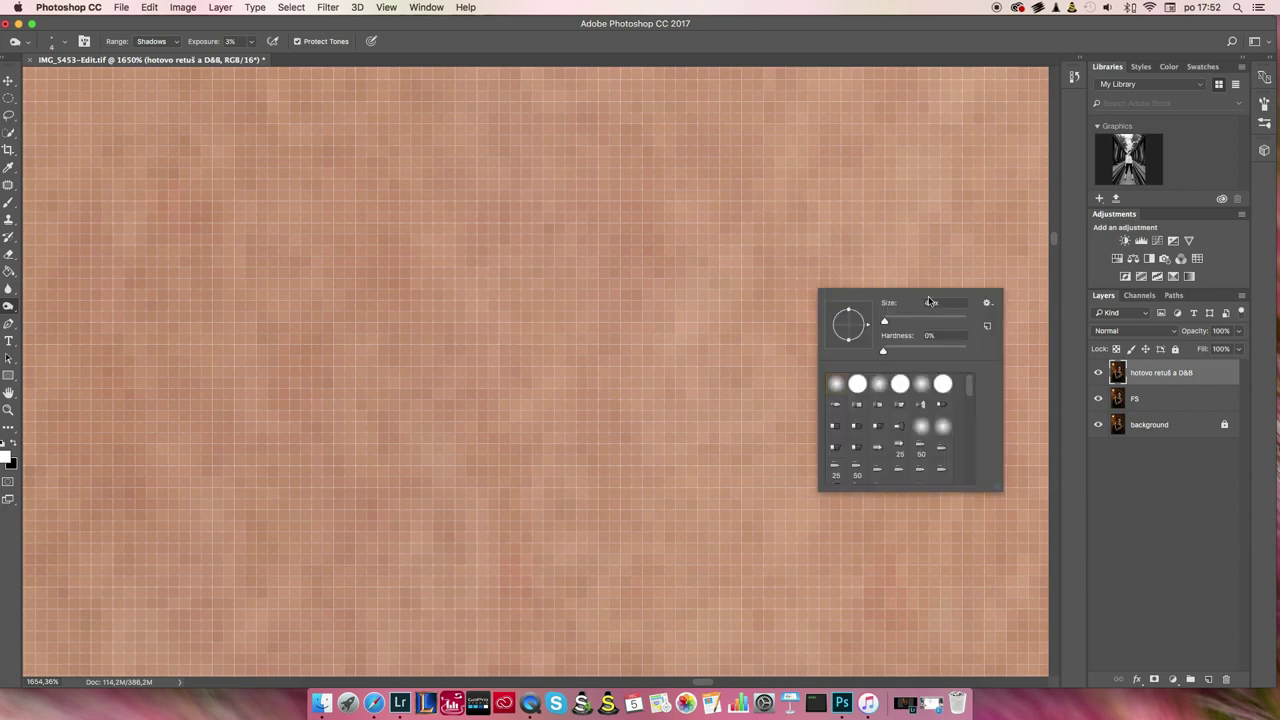
type("2")
key("Return")
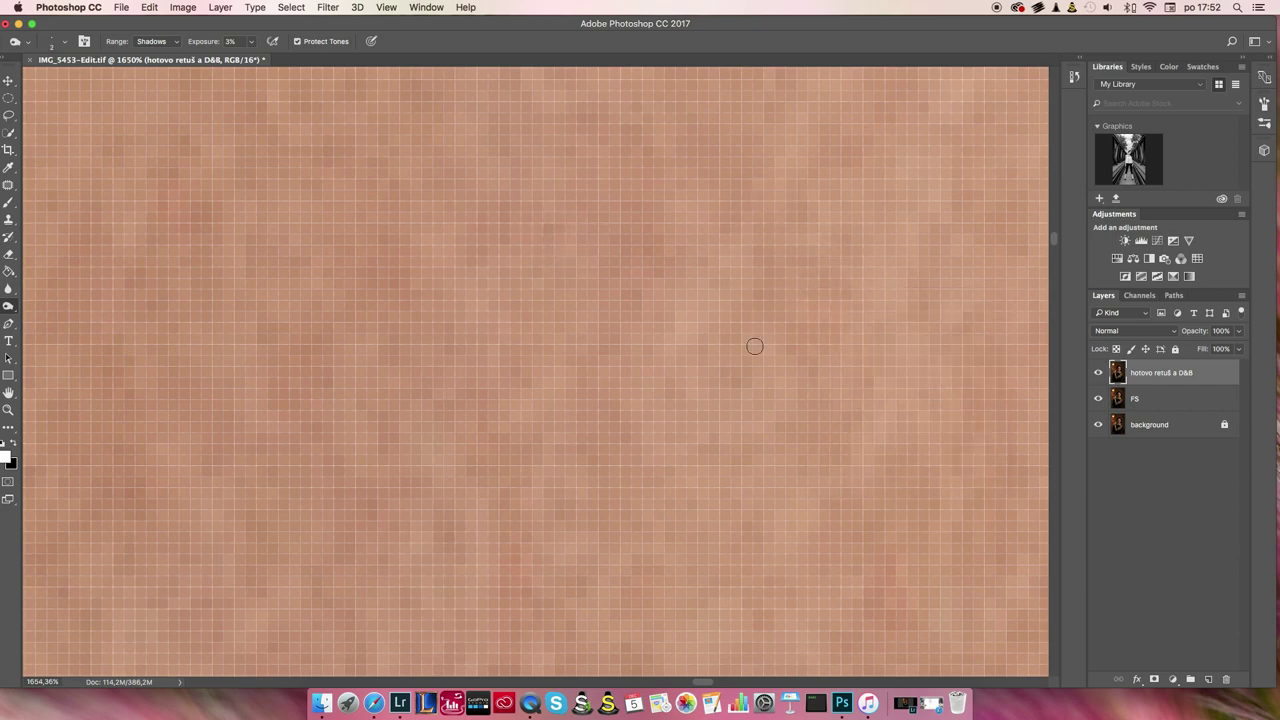
right_click(718, 308)
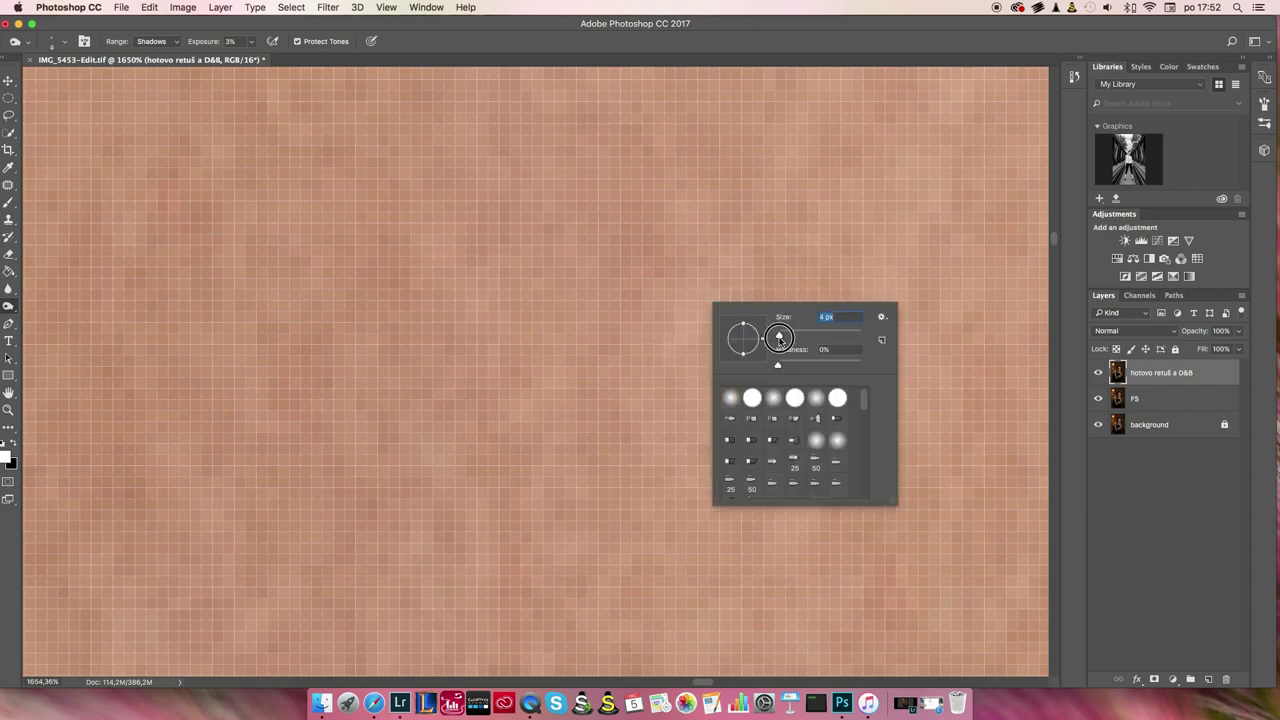
key("Return")
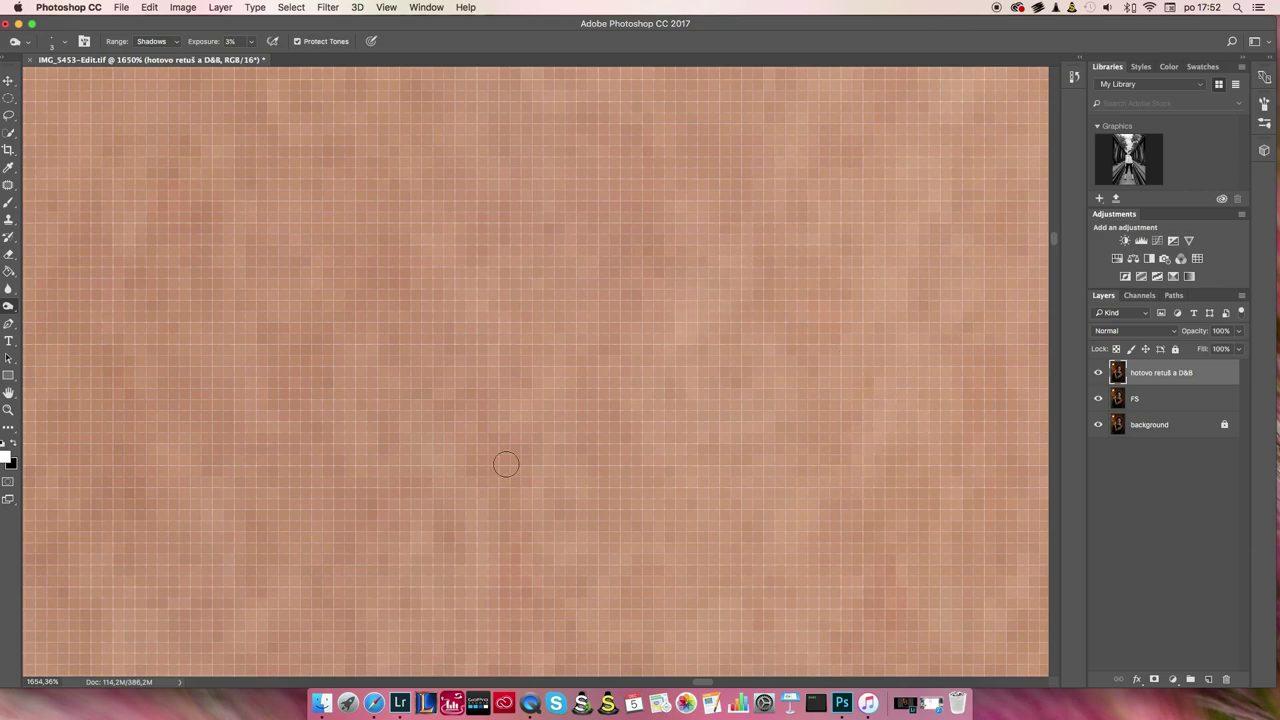
scroll(691, 323, "down", 3)
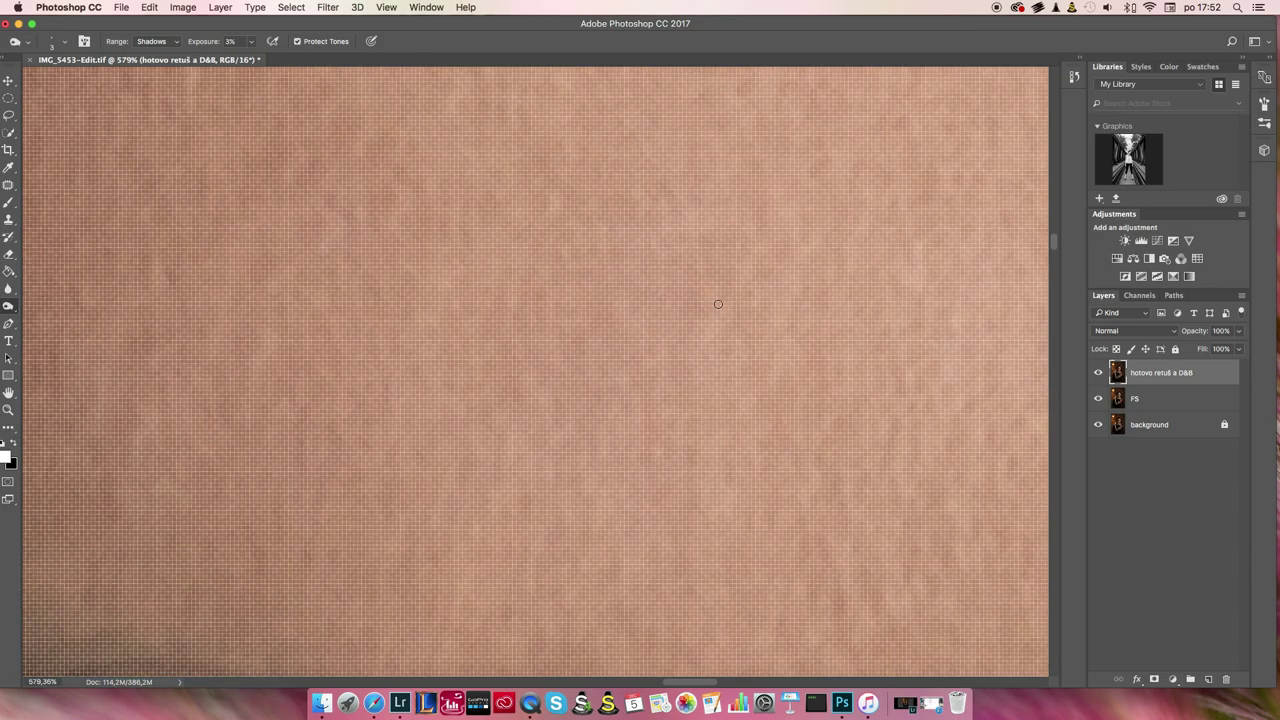
scroll(700, 330, "down", 2)
Compare the retouch layer on and off, then duplicate it as hotovo retuš a D&B copy
left_click(1098, 373)
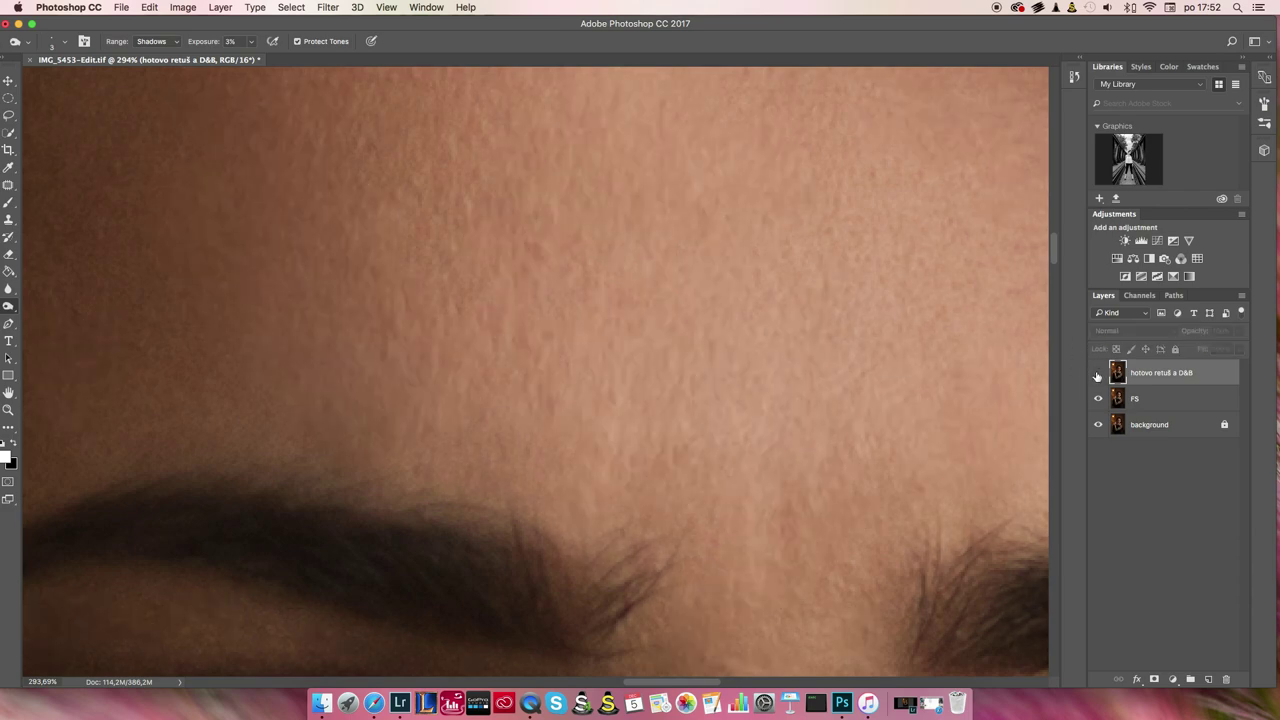
left_click(1098, 373)
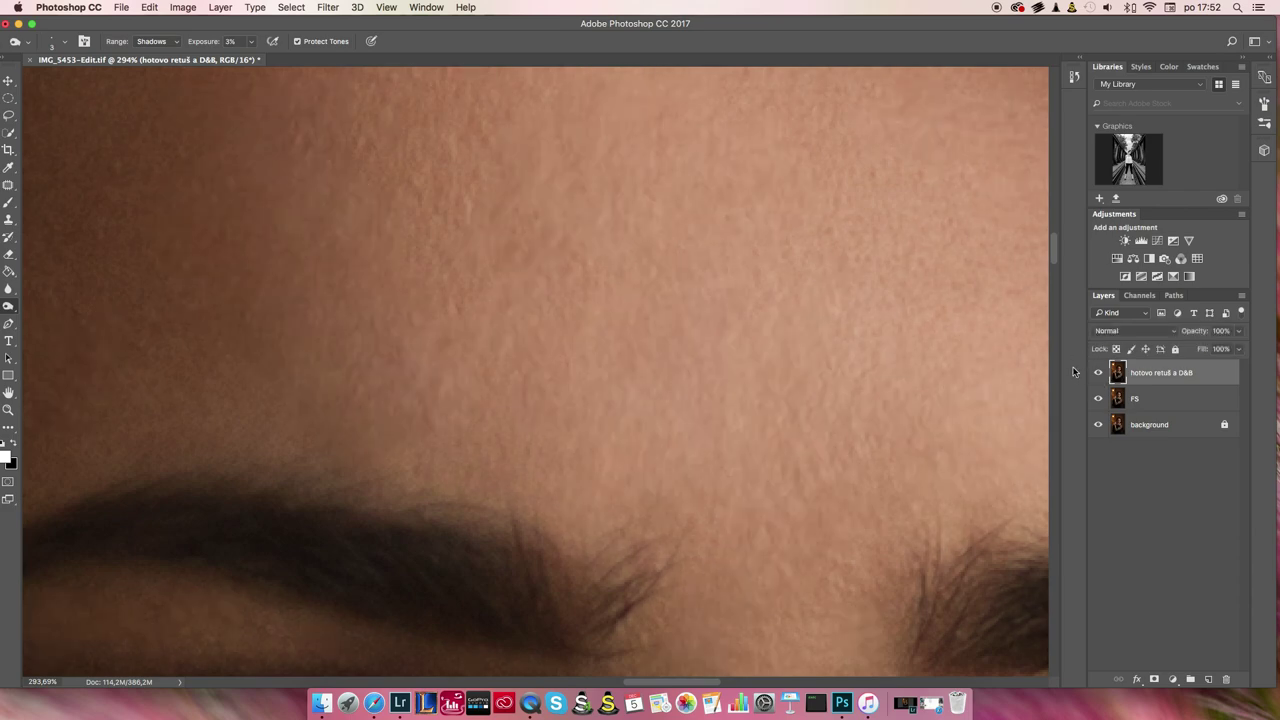
key("super+j")
Enlarge the brush and burn a stroke across the forehead on the copy, then zoom out
scroll(609, 283, "down", 3)
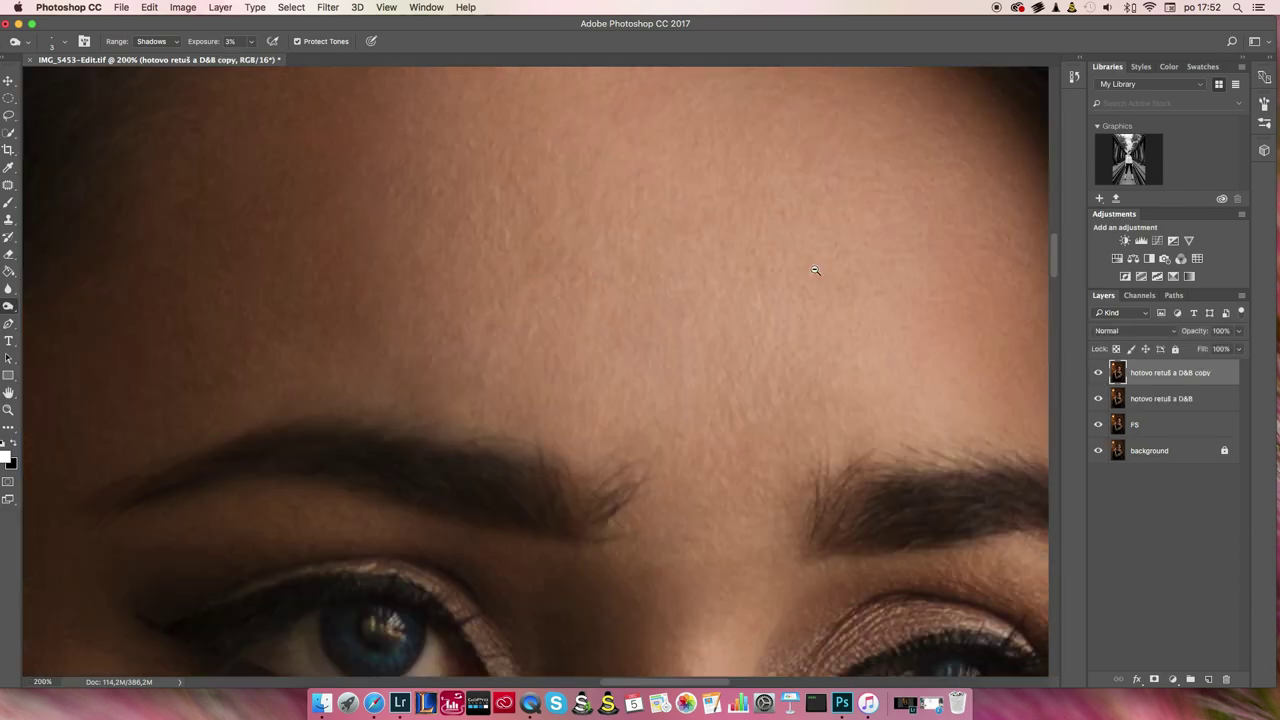
scroll(700, 260, "up", 5)
scroll(796, 238, "up", 3)
key("shift+o")
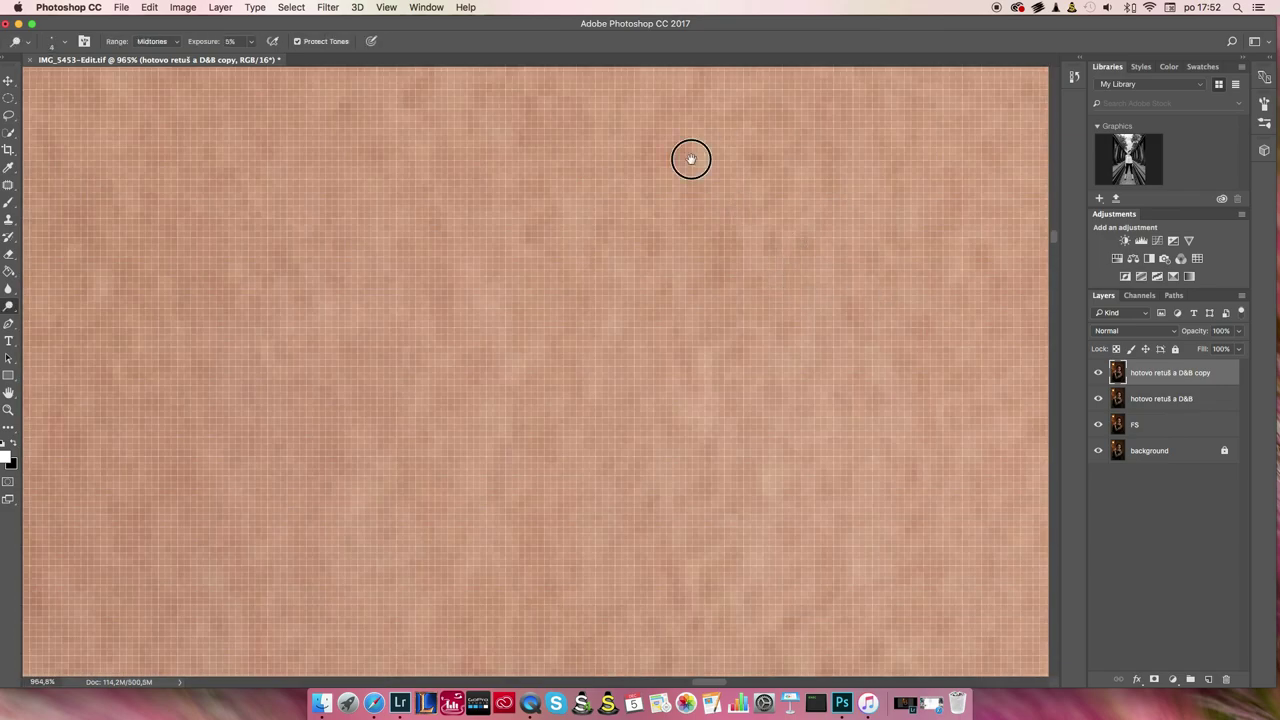
scroll(689, 140, "up", 3)
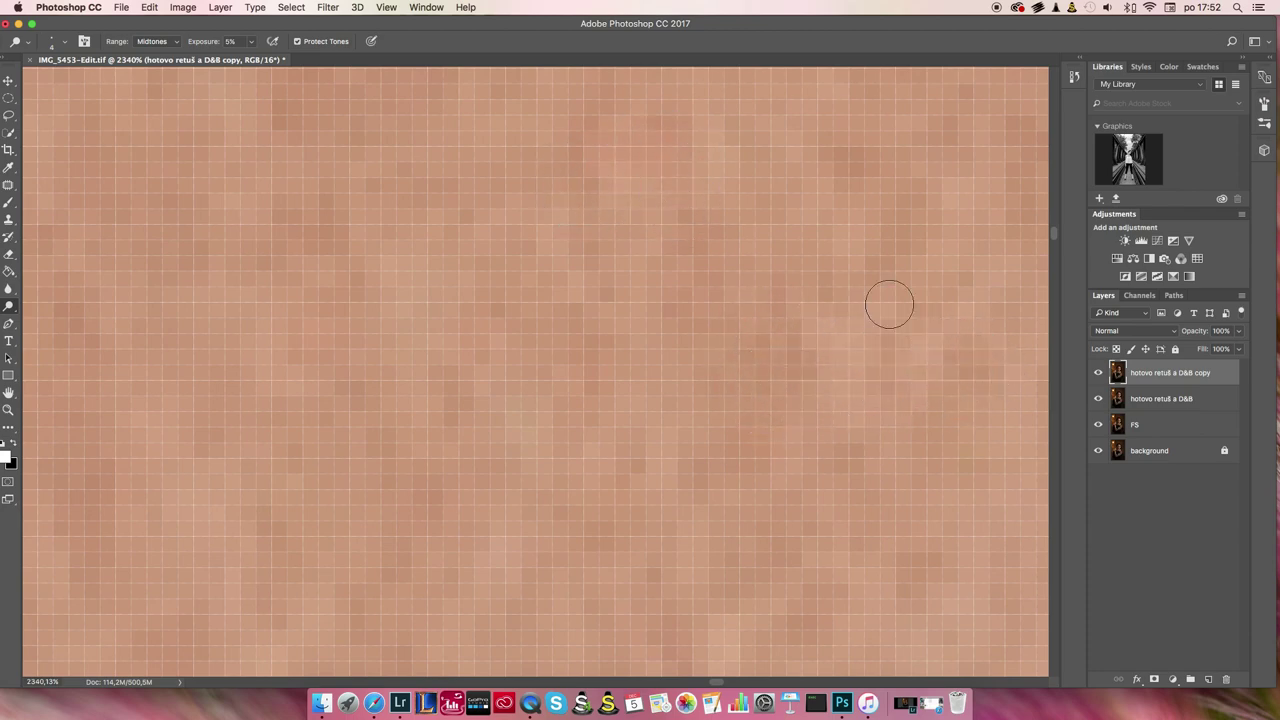
key("bracketright")
key("bracketright")
key("shift+o")
mouse_move(739, 107)
left_mouse_down()
mouse_move(657, 309)
mouse_move(522, 431)
left_mouse_up()
scroll(714, 329, "down", 5)
scroll(660, 320, "up", 3)
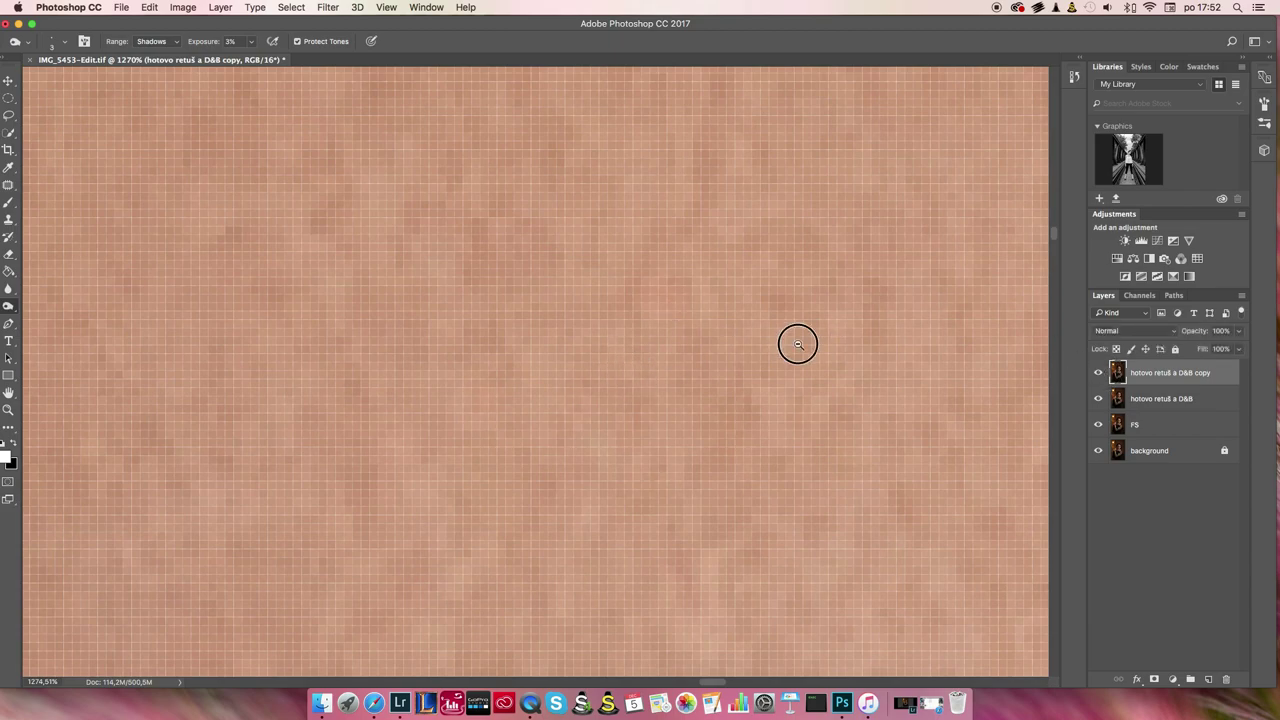
scroll(826, 331, "down", 2)
scroll(833, 345, "down", 2)
scroll(833, 345, "down", 3)
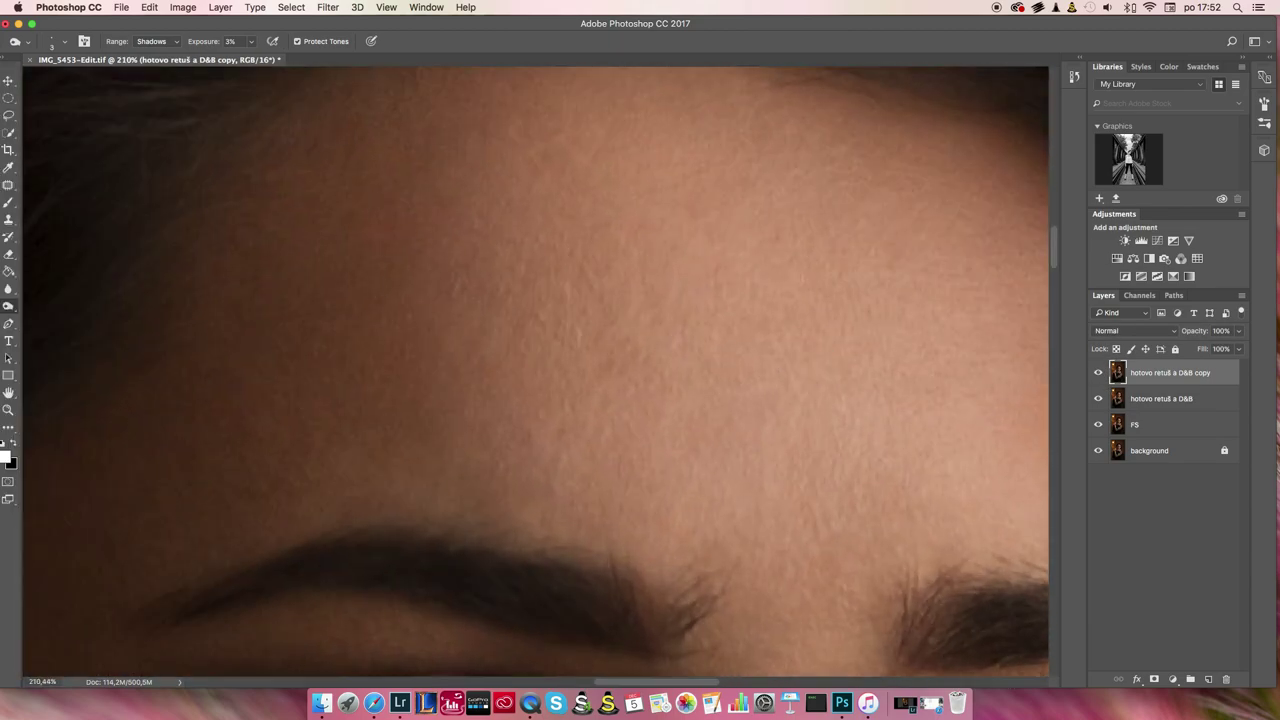
Toggle the hotovo retuš a D&B copy layer off and on to compare the forehead
left_click(1097, 373)
left_click(1097, 373)
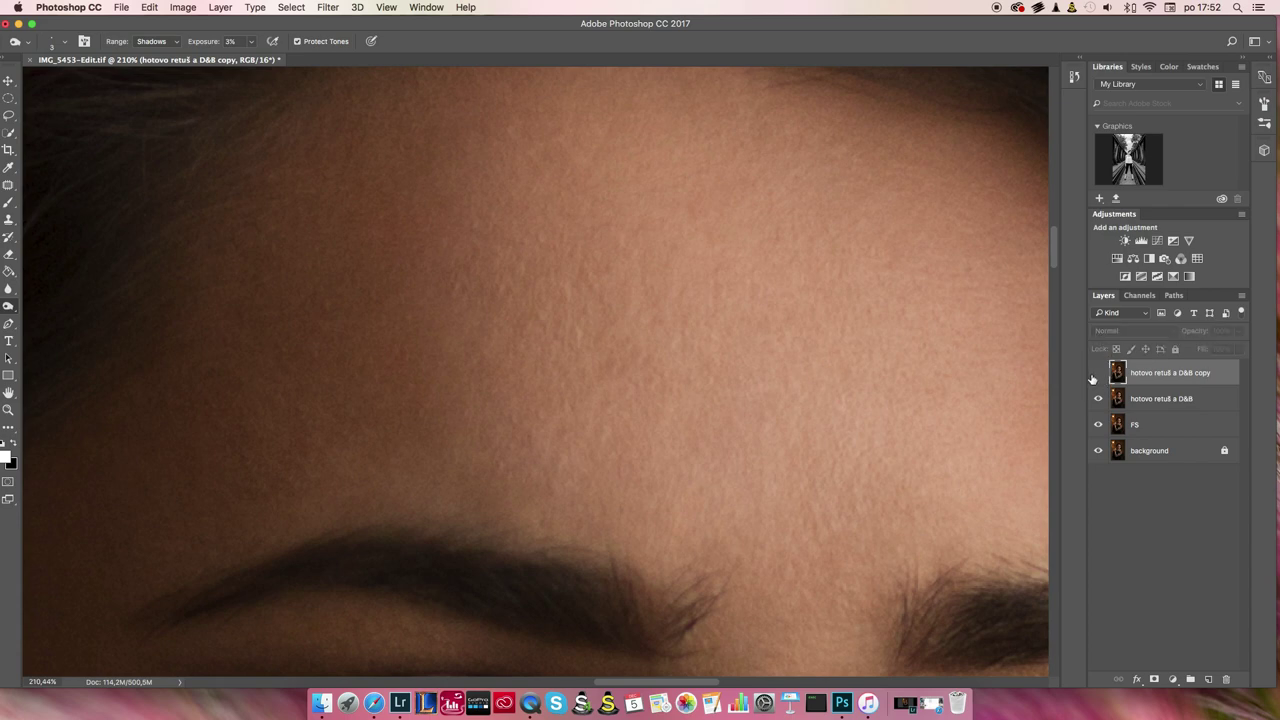
left_click(1098, 376)
left_click(1099, 374)
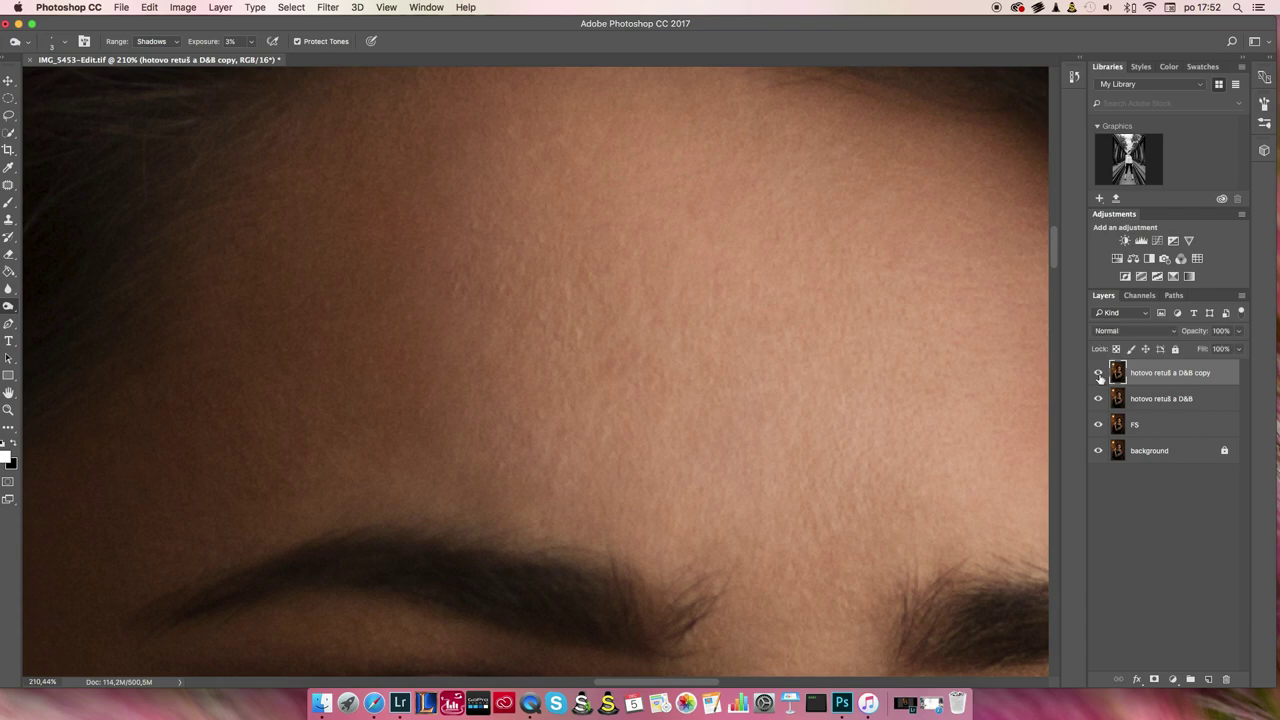
scroll(910, 355, "up", 3)
scroll(894, 377, "up", 2)
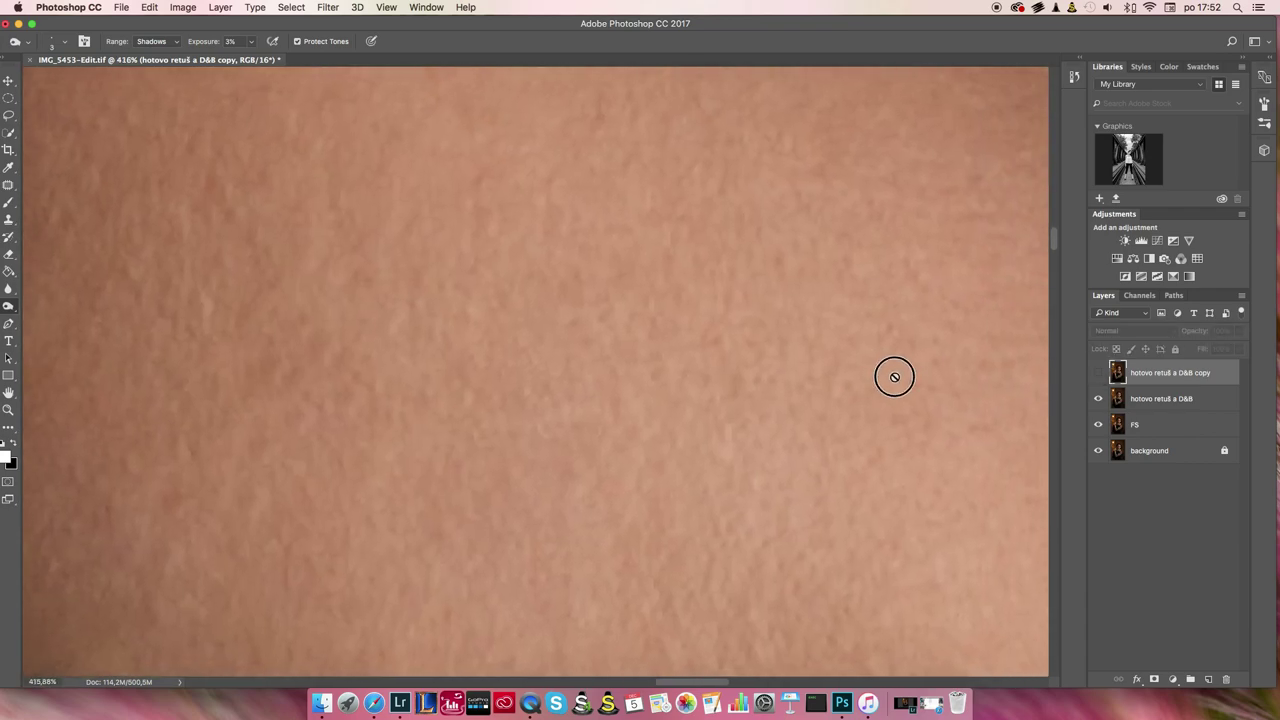
Toggle the copy layer again and scroll across the forehead for a before/after view
left_click(1099, 374)
left_click(1098, 374)
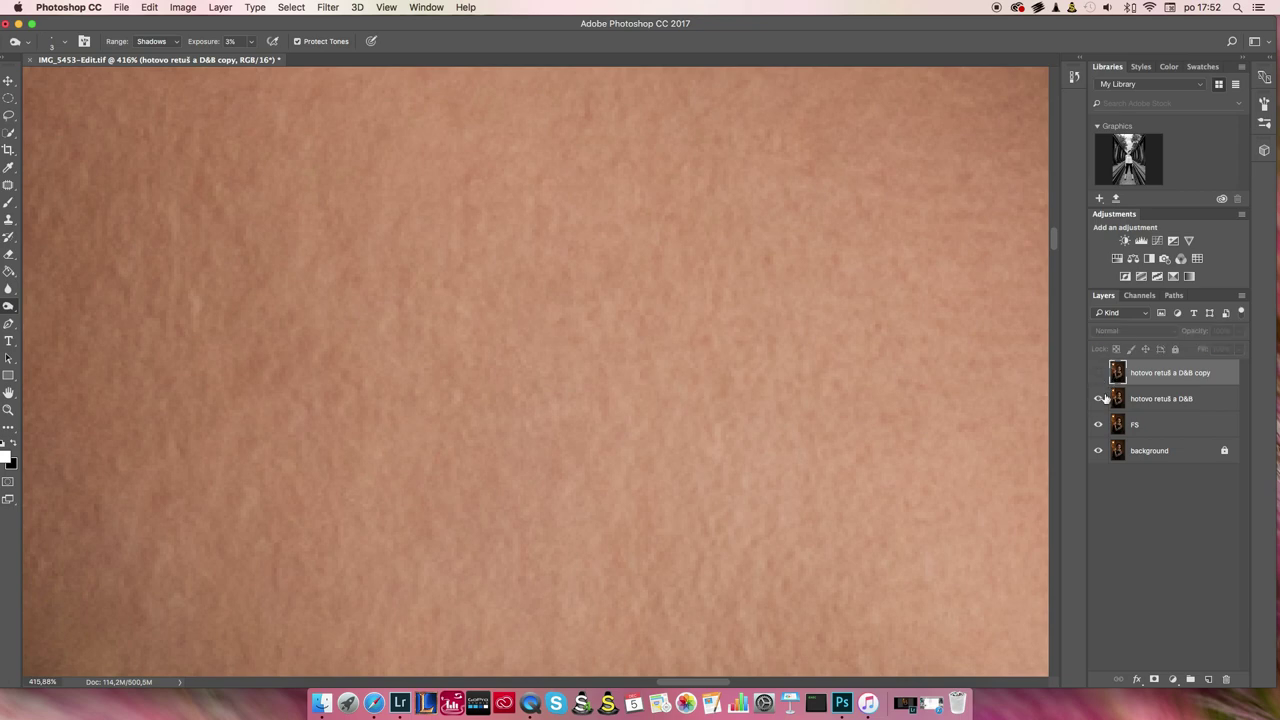
left_click(1098, 374)
scroll(929, 357, "down", 3)
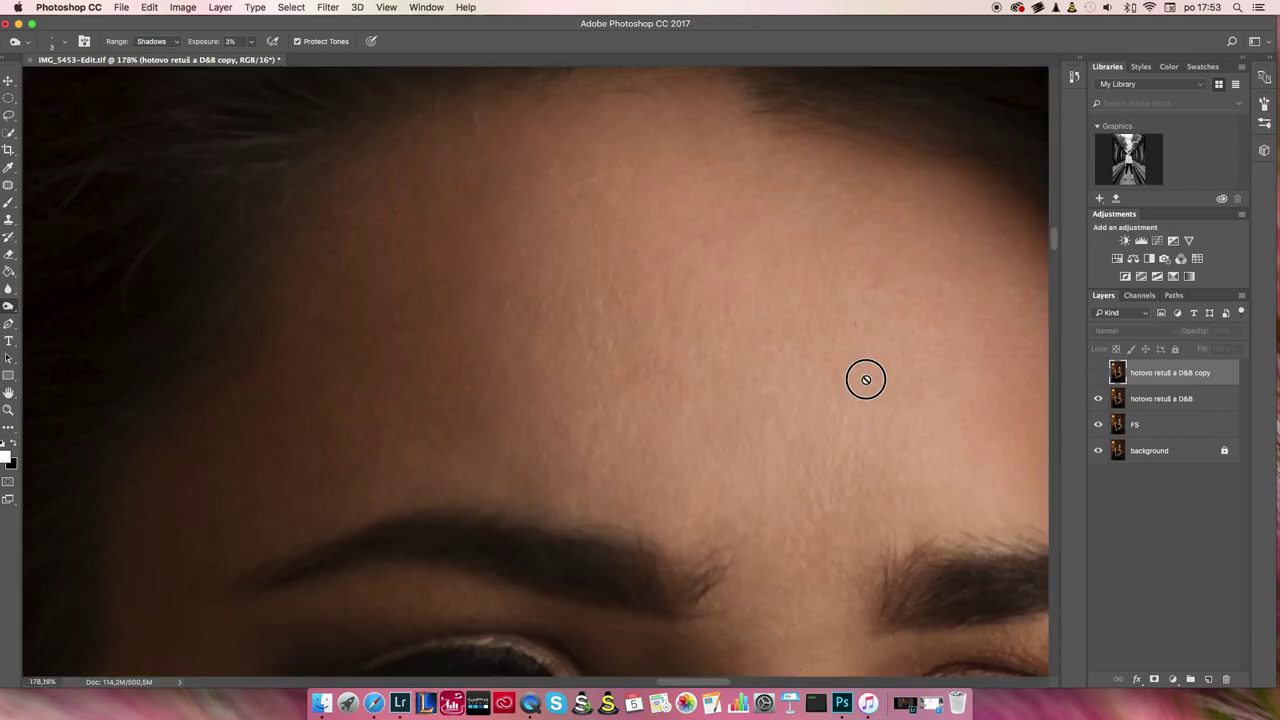
scroll(865, 377, "down", 1)
scroll(783, 377, "right", 3)
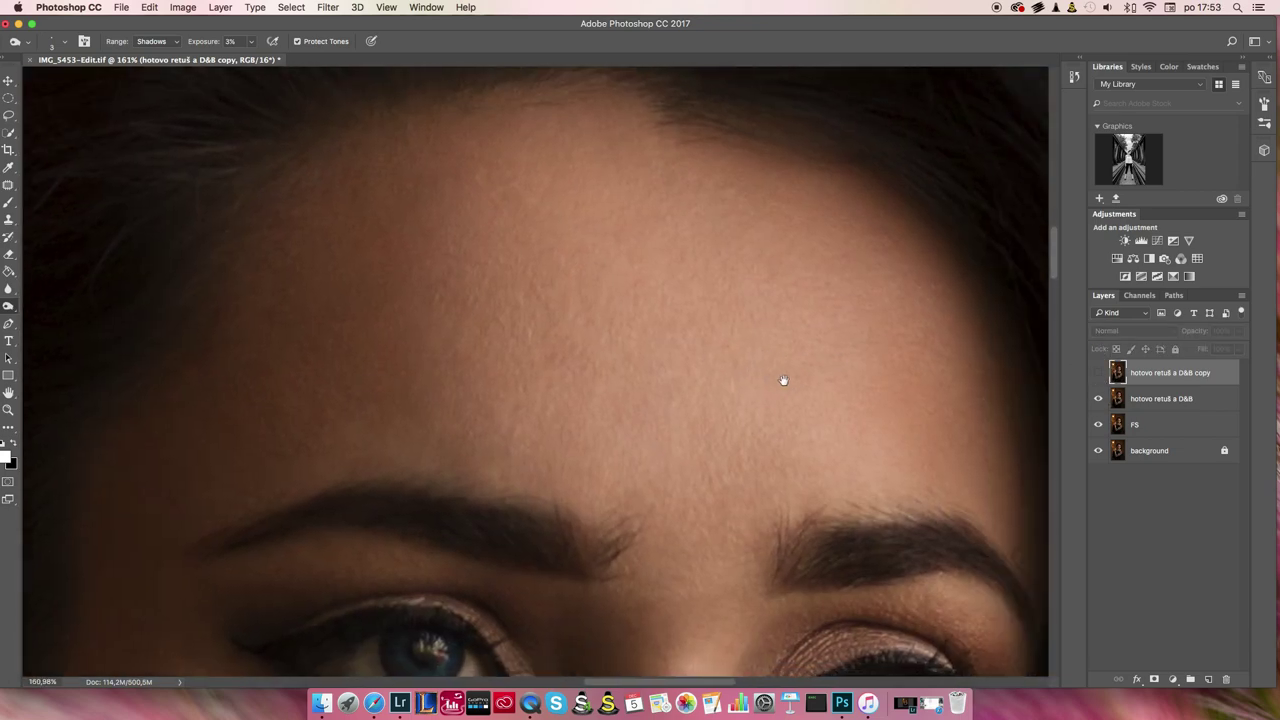
scroll(790, 372, "right", 1)
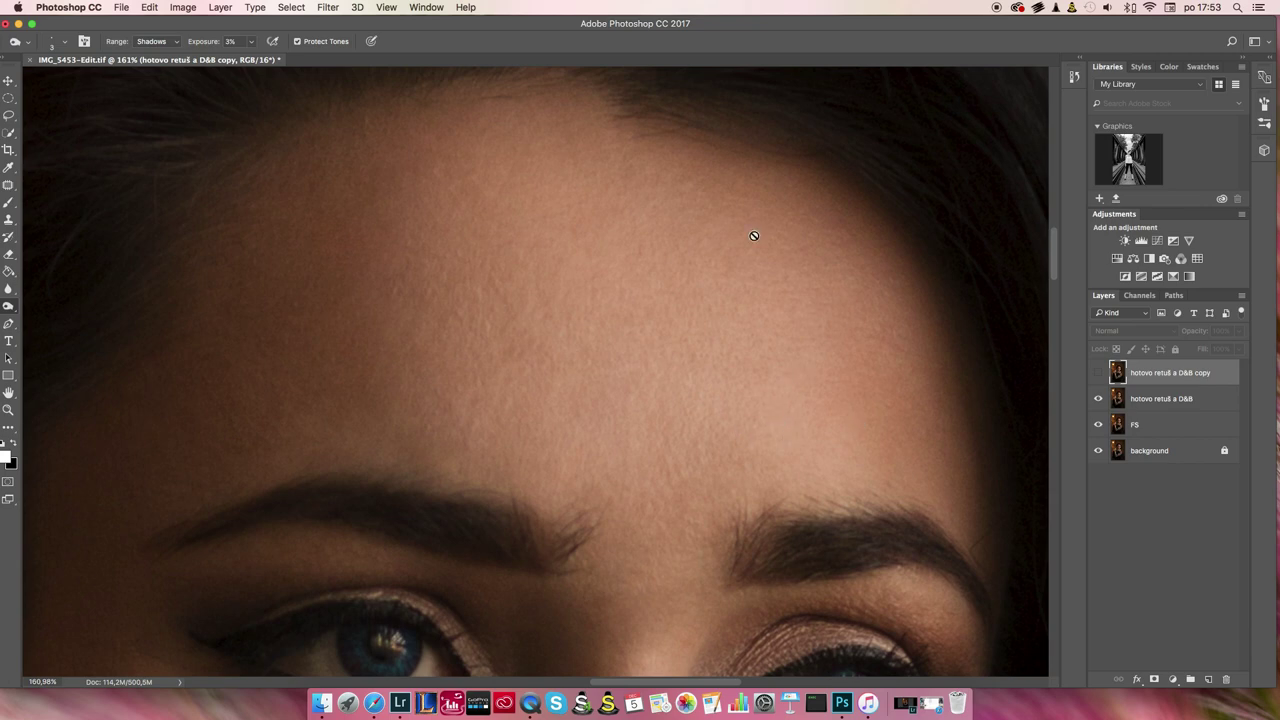
scroll(860, 400, "down", 2)
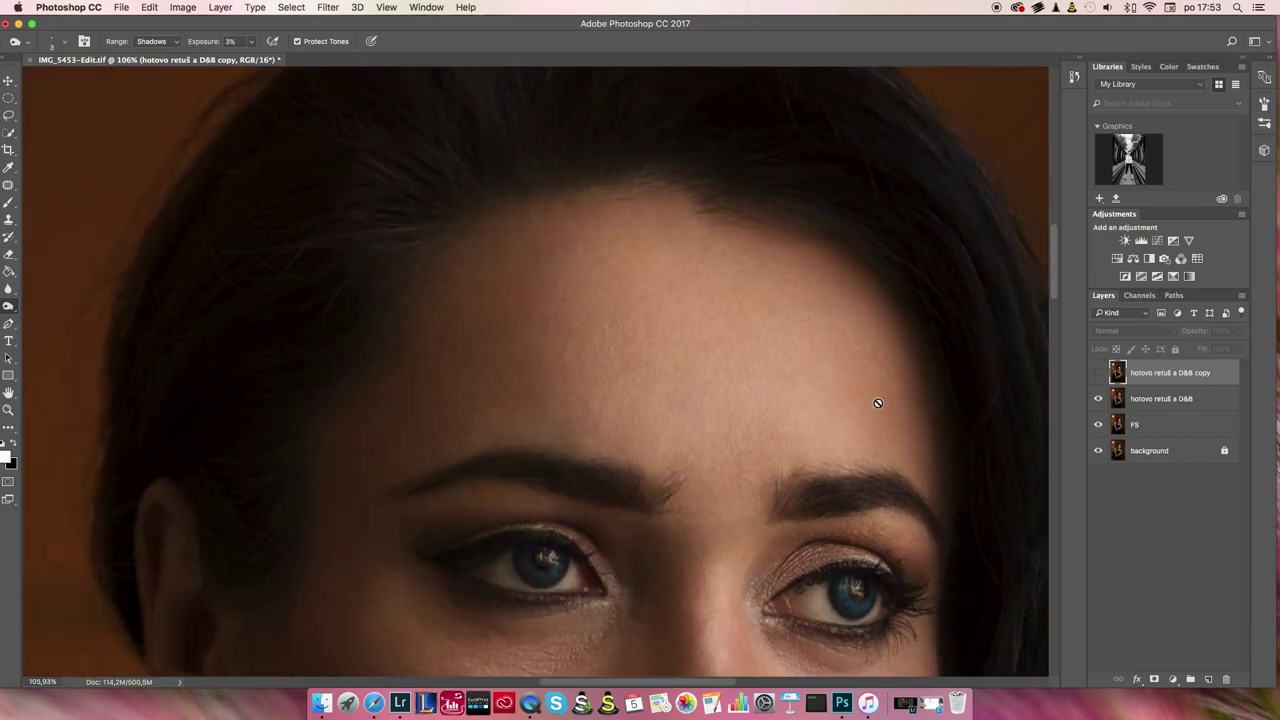
Make the hotovo retuš a D&B copy layer visible again and zoom around the face
left_click(1098, 372)
scroll(803, 391, "down", 1)
scroll(829, 434, "down", 2)
scroll(720, 368, "down", 1)
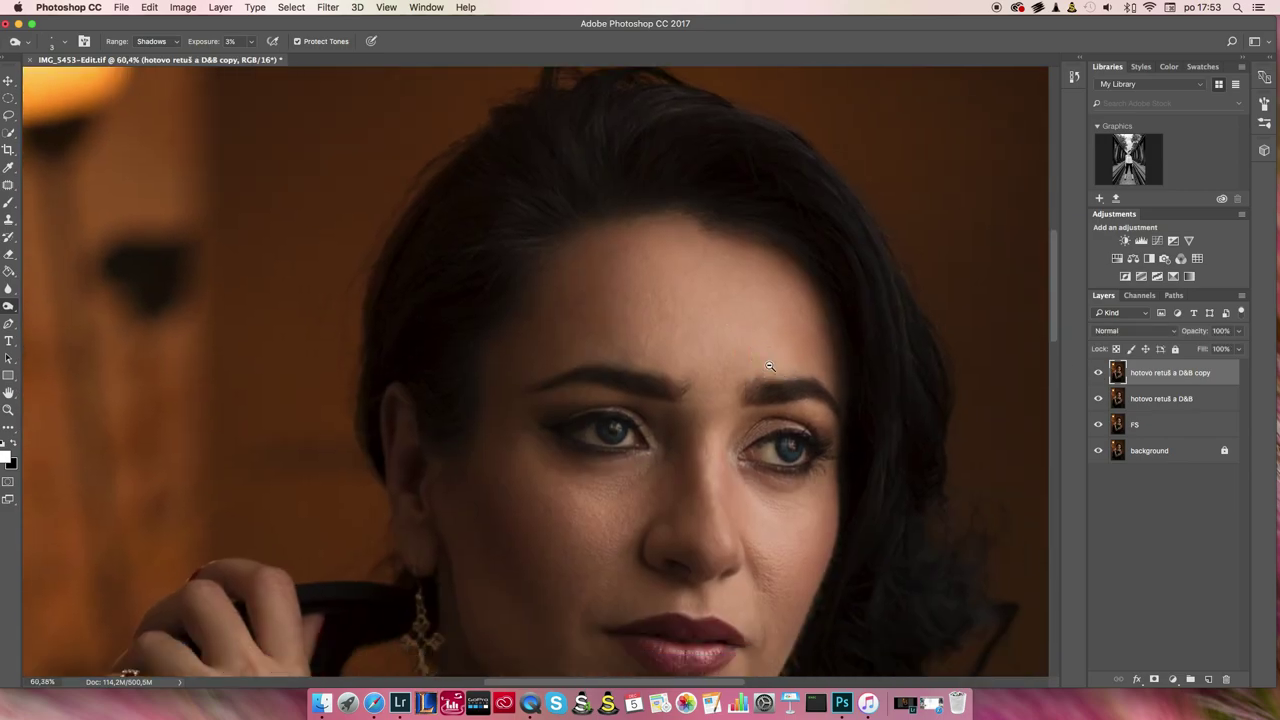
scroll(762, 322, "up", 2)
scroll(775, 350, "up", 2)
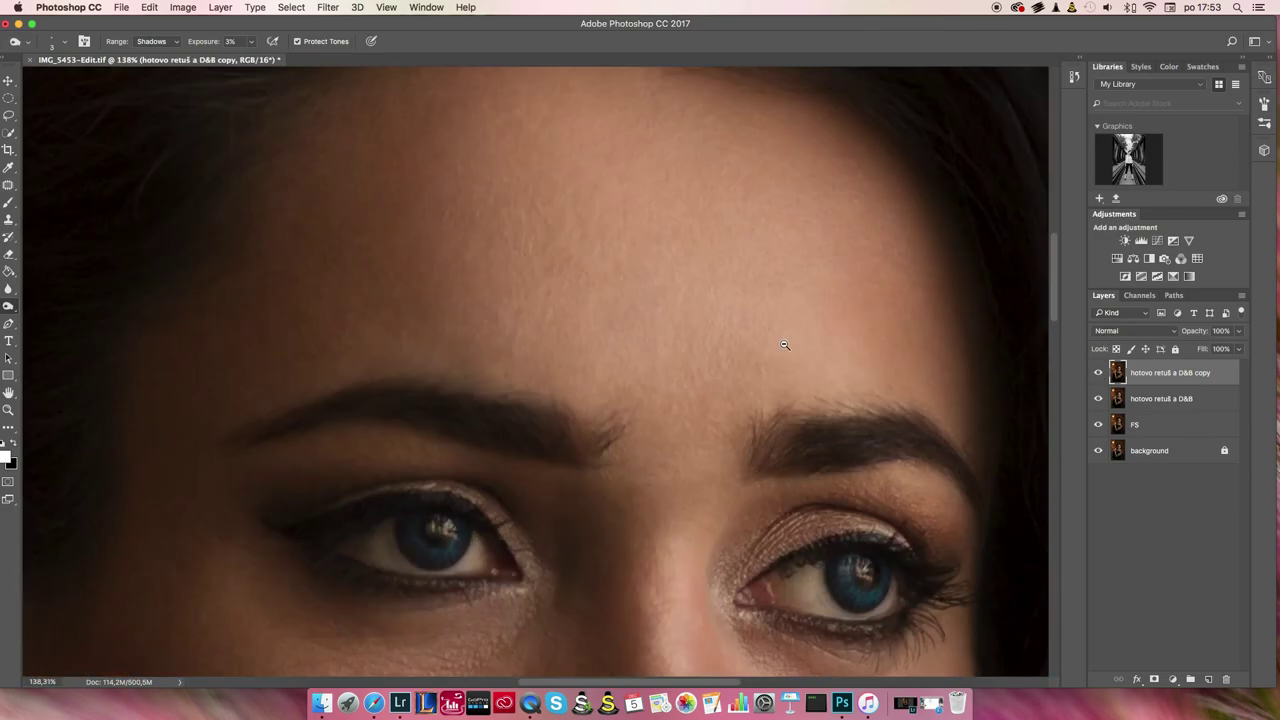
scroll(818, 366, "down", 1)
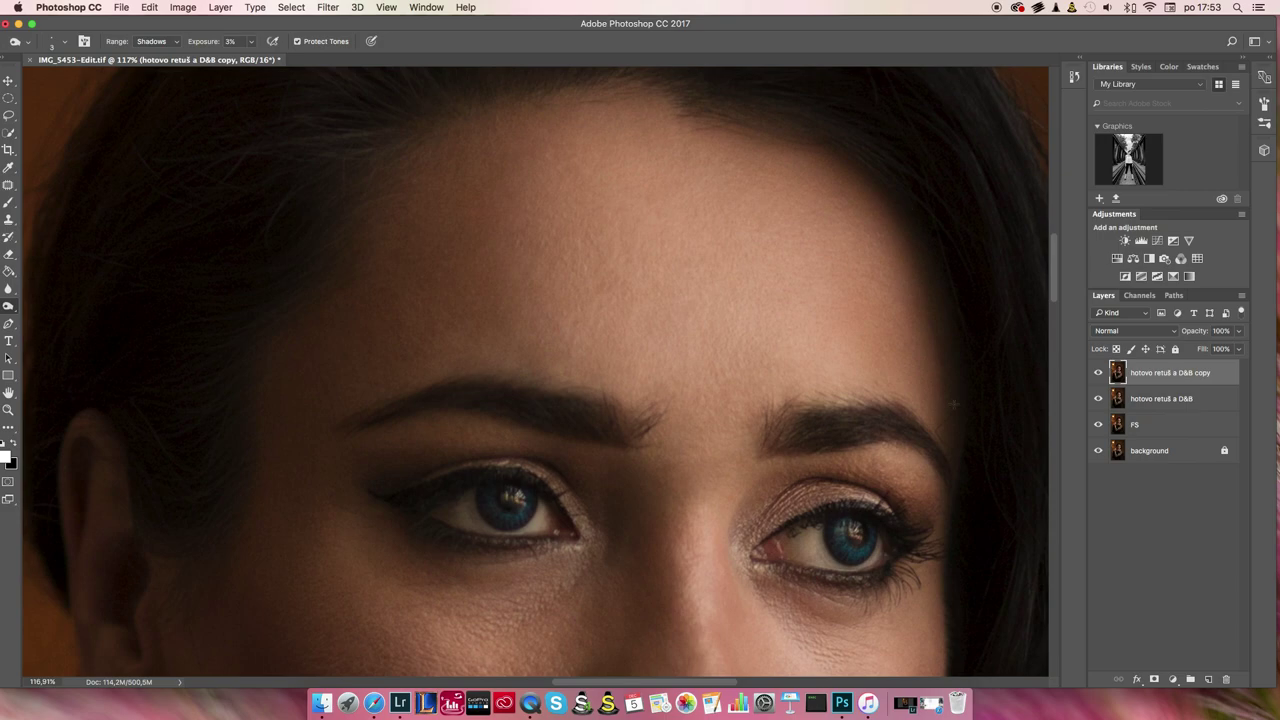
scroll(810, 352, "down", 2)
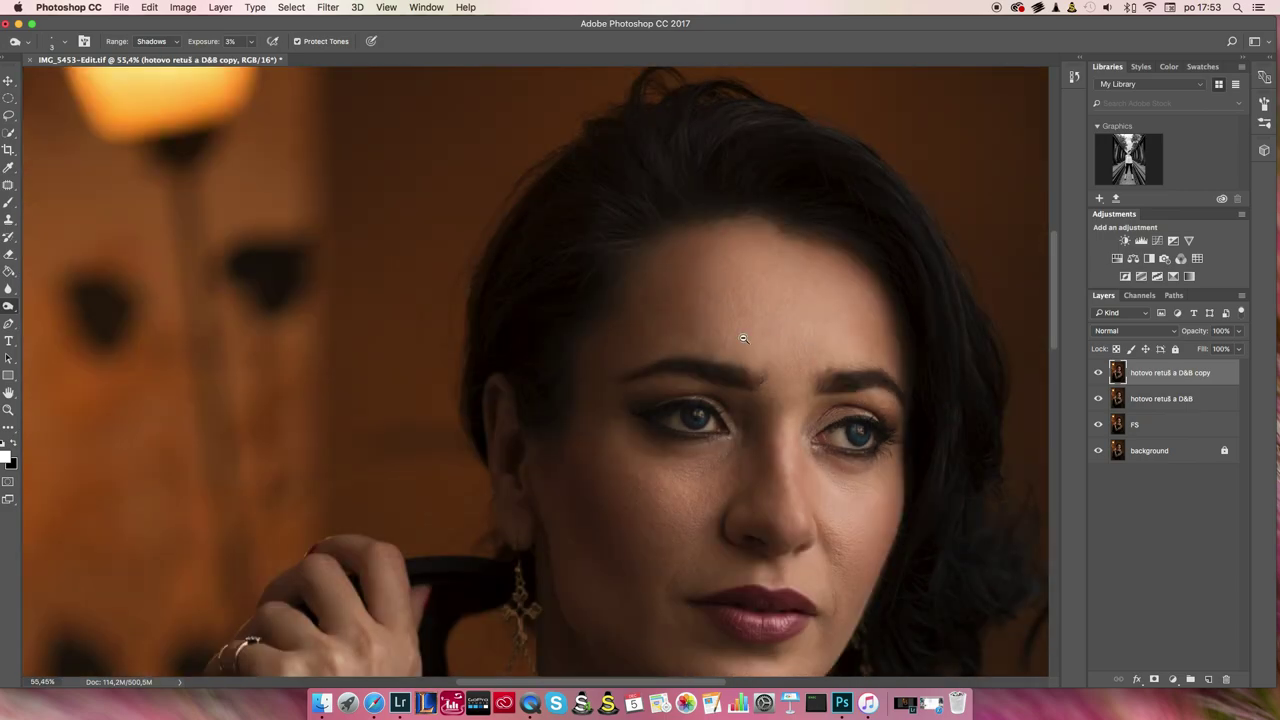
scroll(735, 338, "up", 2)
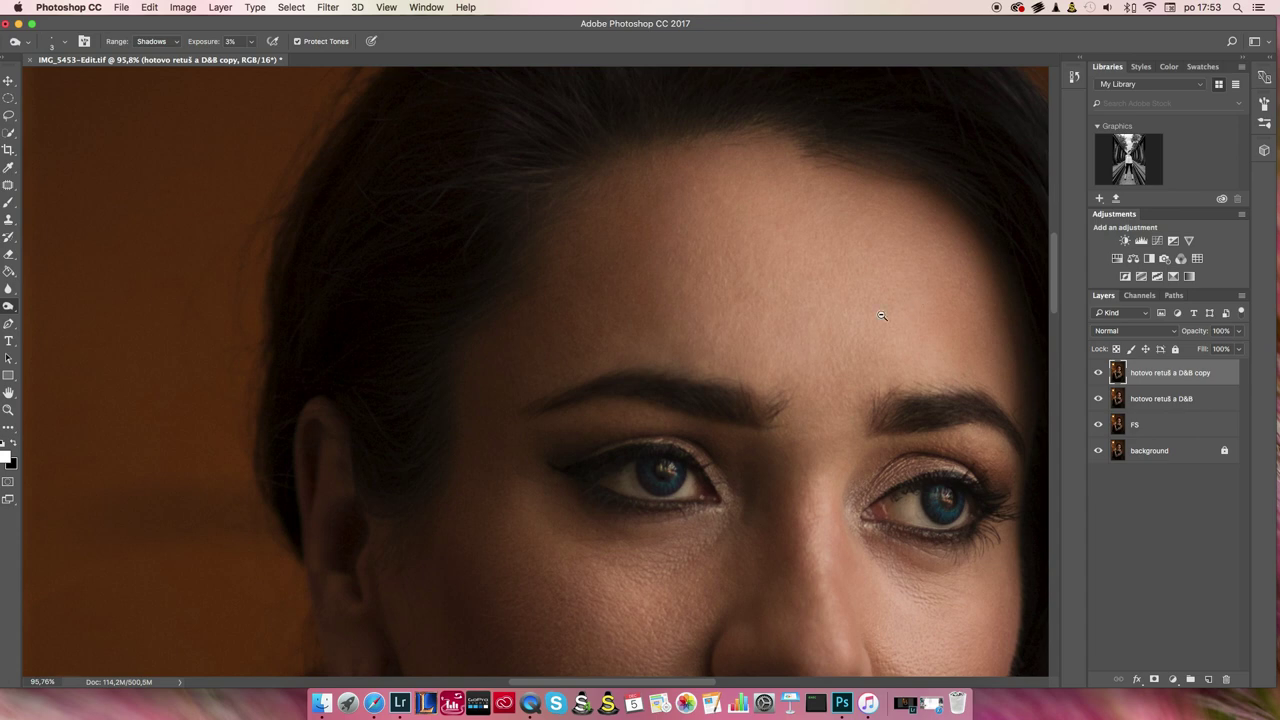
scroll(809, 289, "up", 1)
scroll(886, 277, "up", 1)
Pan and zoom to frame the forehead, eyebrows and eyes
mouse_move(886, 277)
left_mouse_down()
mouse_move(769, 327)
mouse_move(666, 517)
left_mouse_up()
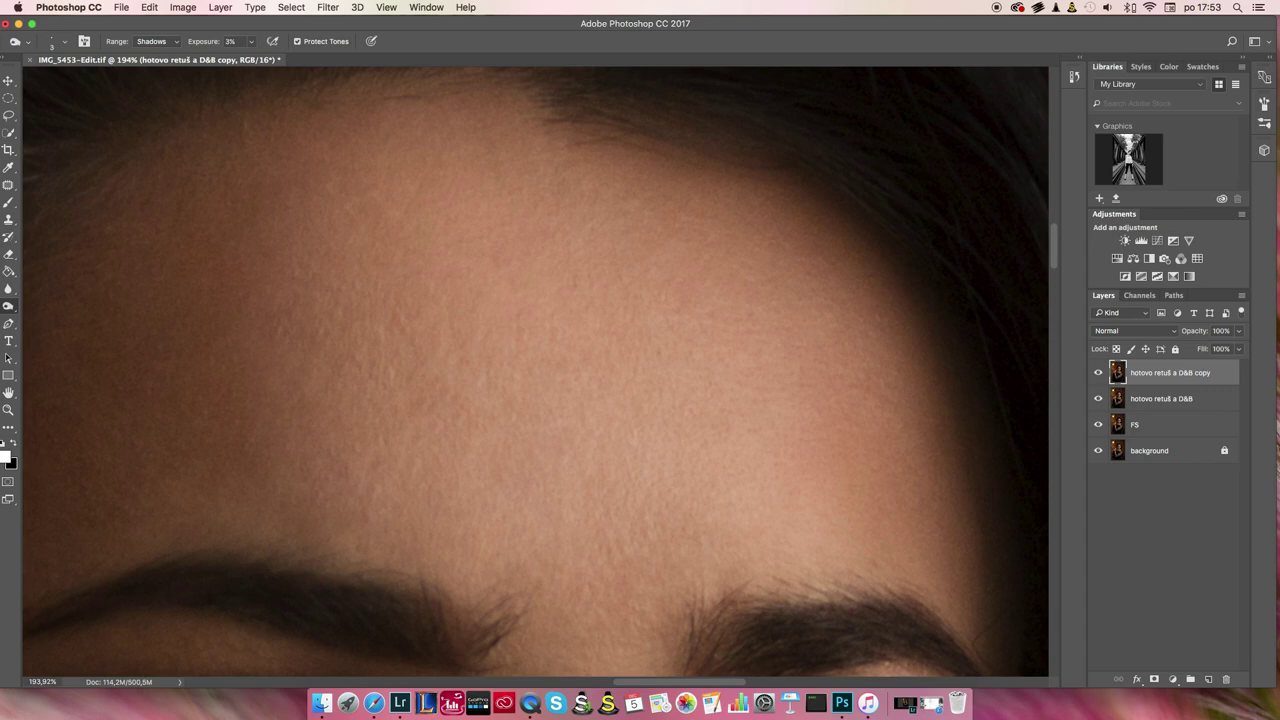
scroll(750, 292, "down", 1)
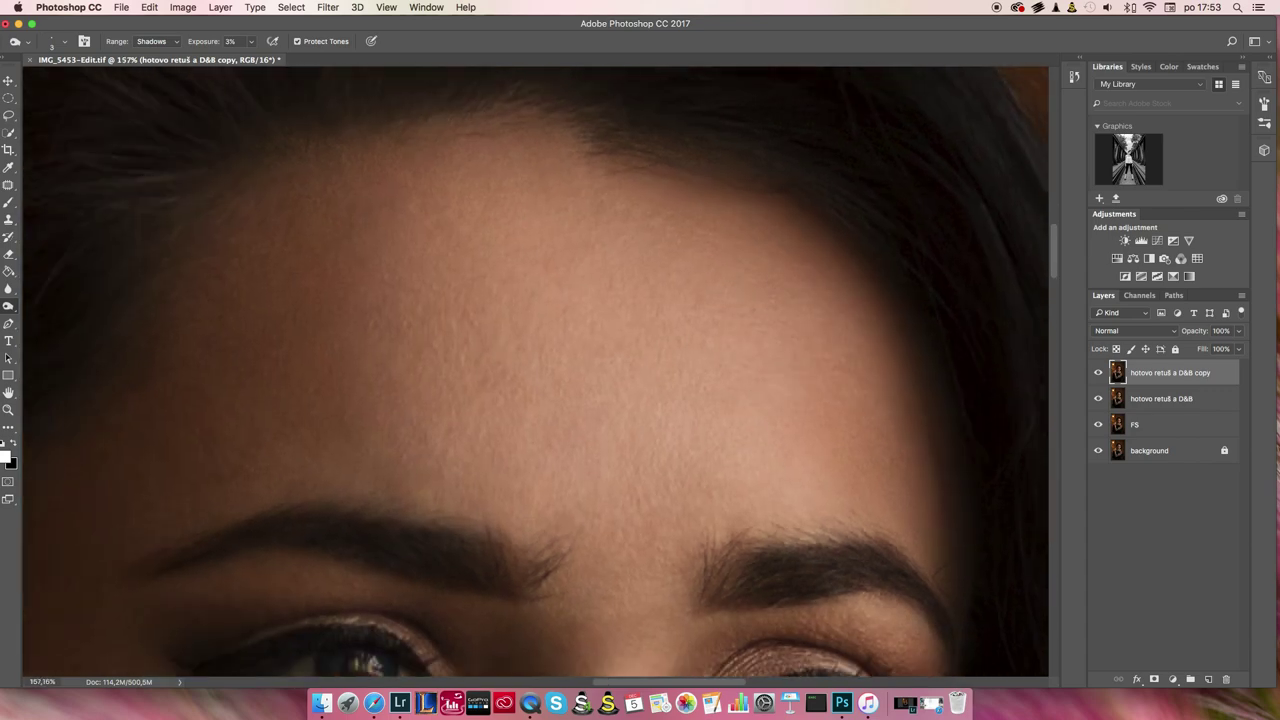
scroll(752, 335, "down", 2)
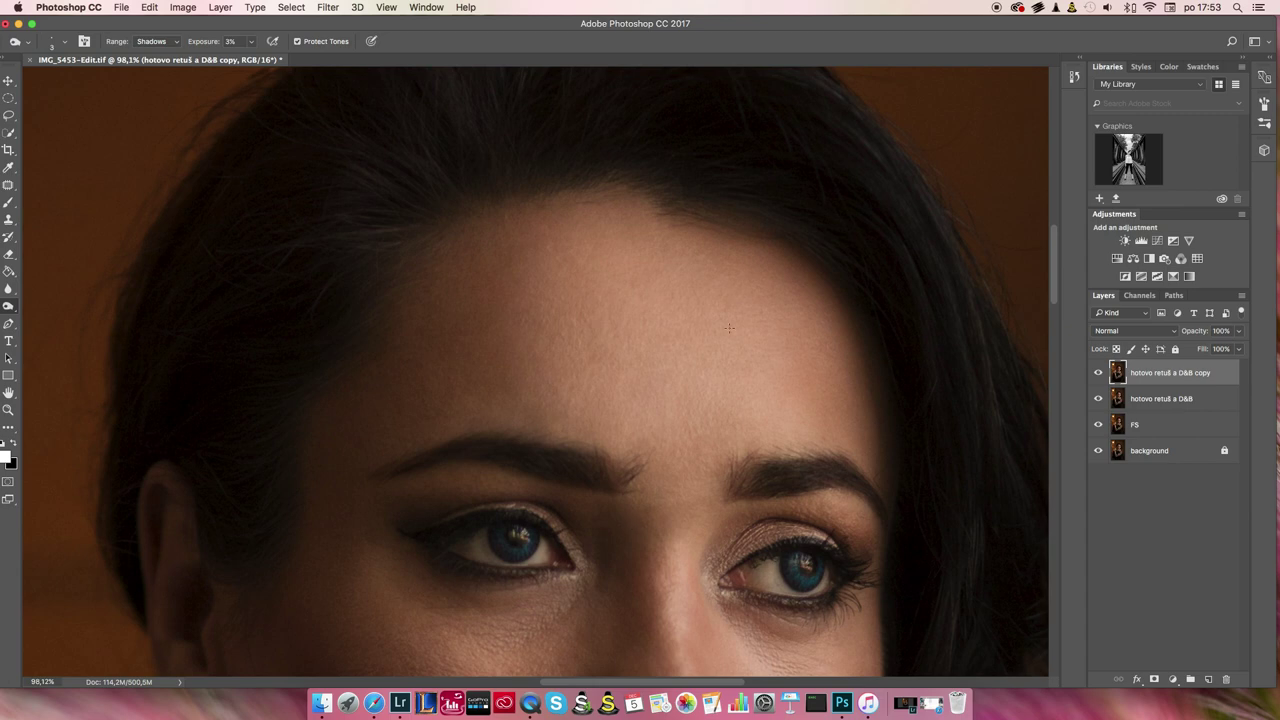
scroll(729, 328, "down", 1)
scroll(746, 323, "down", 1)
scroll(731, 346, "down", 1)
scroll(717, 323, "down", 1)
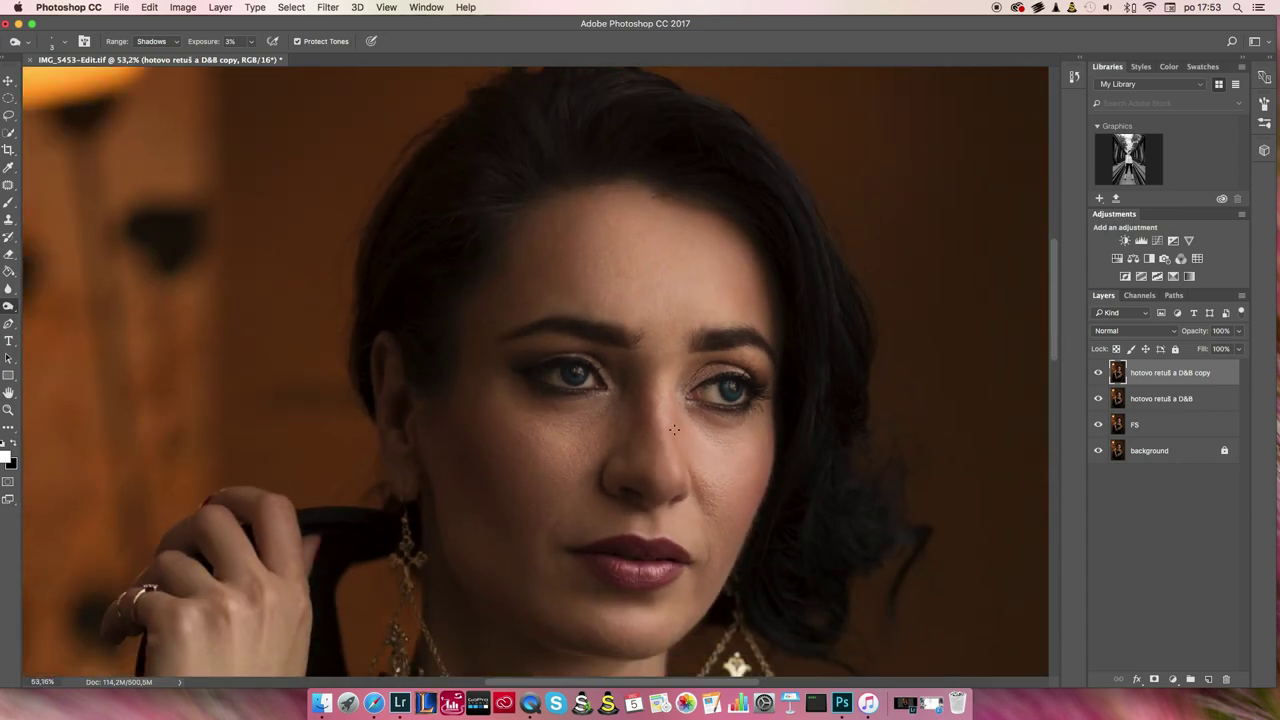
scroll(666, 320, "up", 1)
scroll(666, 334, "up", 1)
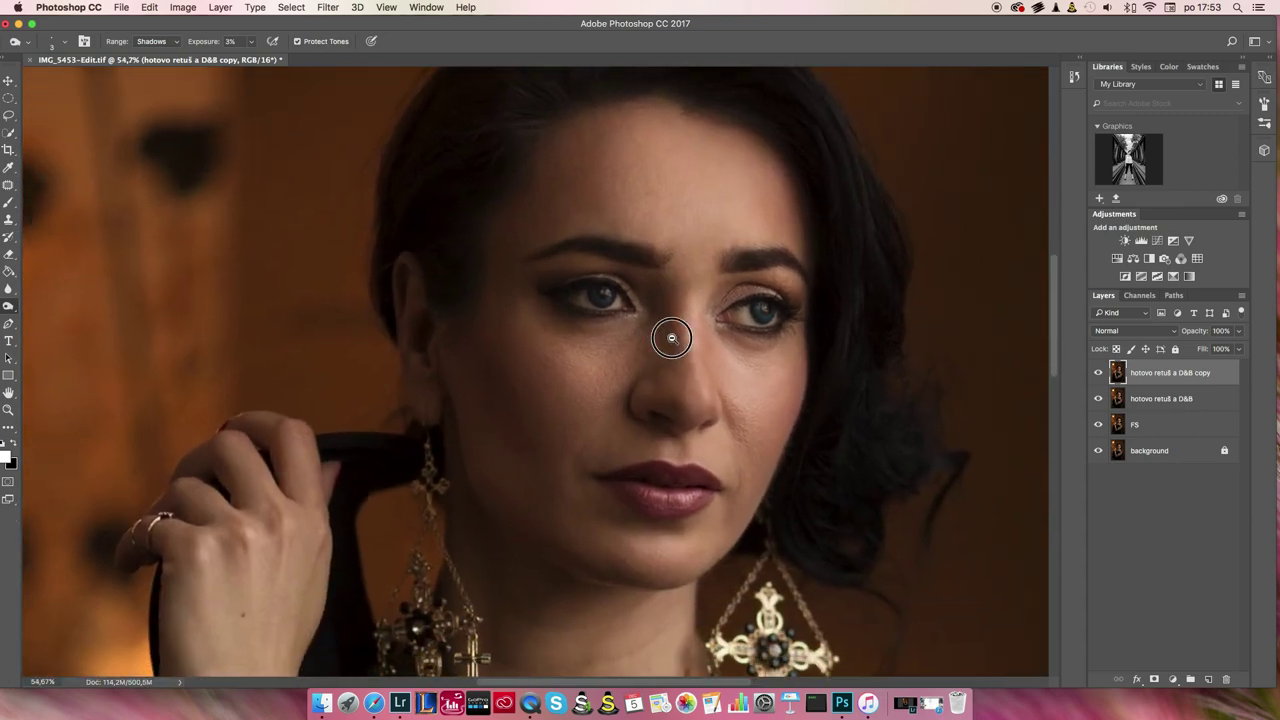
scroll(674, 317, "up", 1)
scroll(706, 304, "up", 1)
scroll(706, 304, "up", 2)
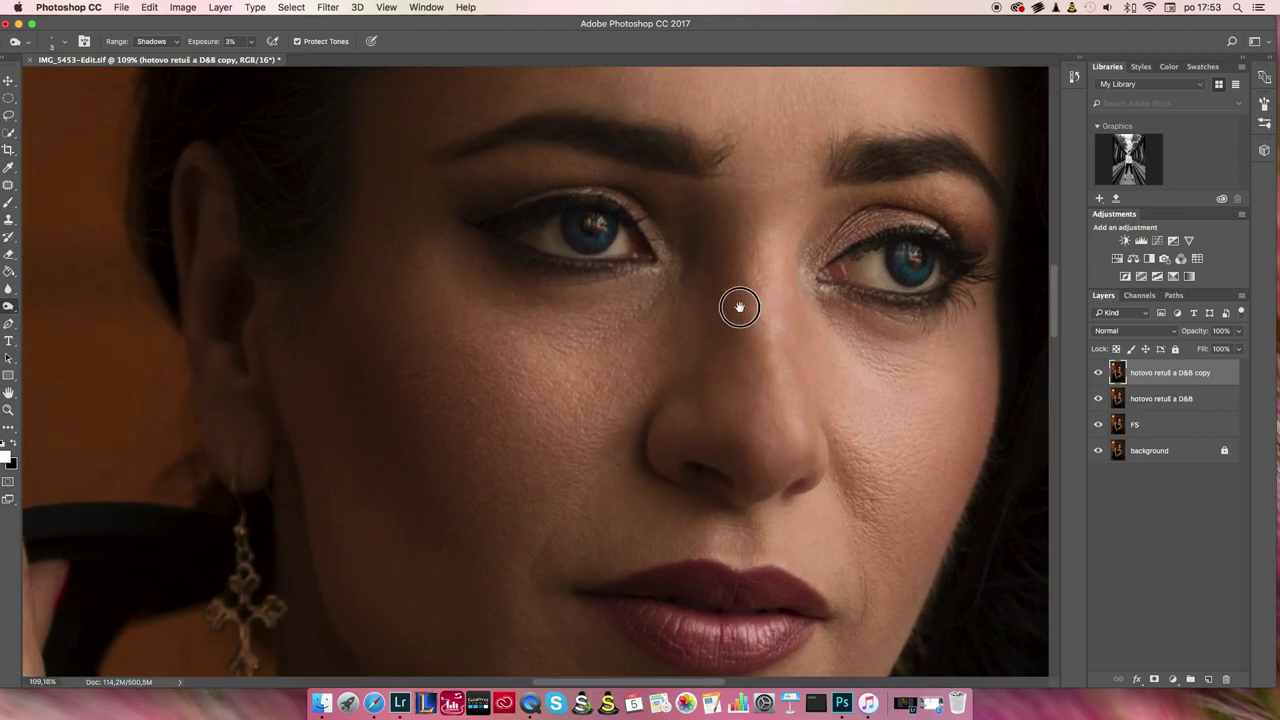
left_click_drag(737, 306, 694, 431)
scroll(714, 272, "up", 1)
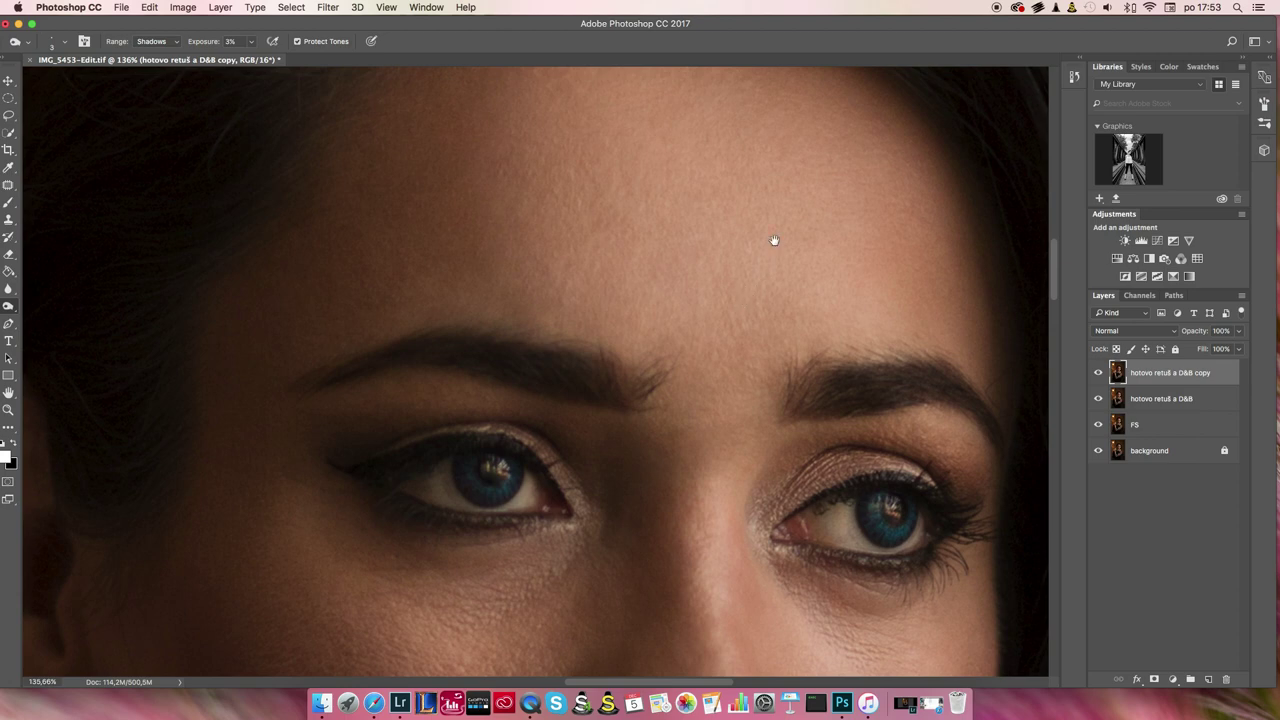
scroll(770, 270, "up", 3)
scroll(733, 296, "up", 2)
scroll(777, 283, "up", 2)
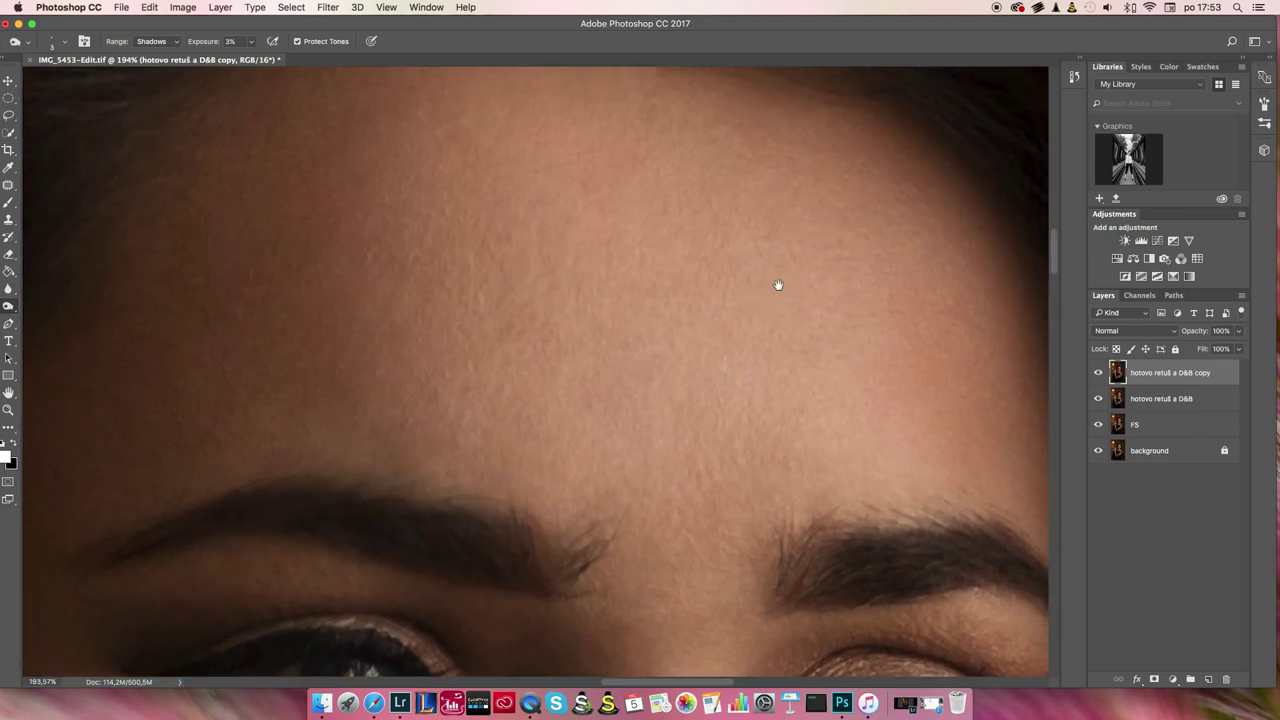
Enlarge the toning brush from 3 px to 7 px, keeping 0% hardness
right_click(777, 290)
key("bracketright")
key("bracketright")
key("bracketright")
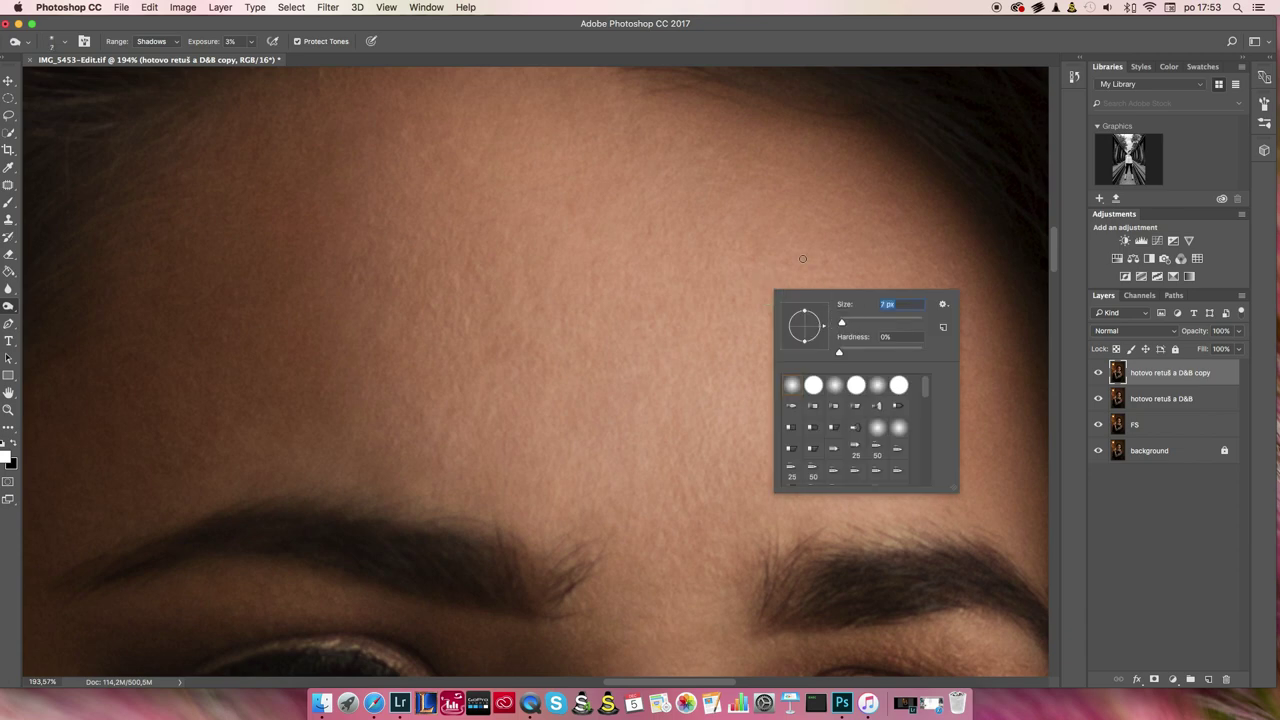
key("Return")
scroll(690, 320, "down", 2)
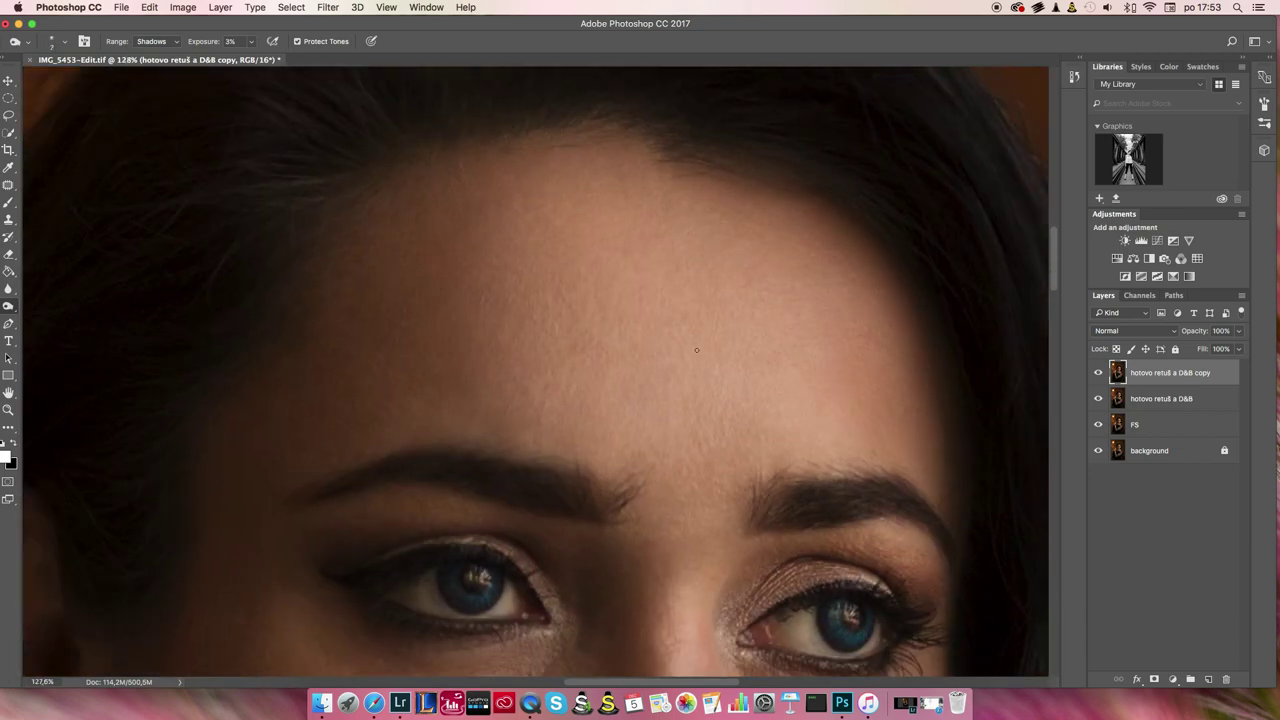
scroll(690, 320, "down", 1)
scroll(683, 320, "down", 2)
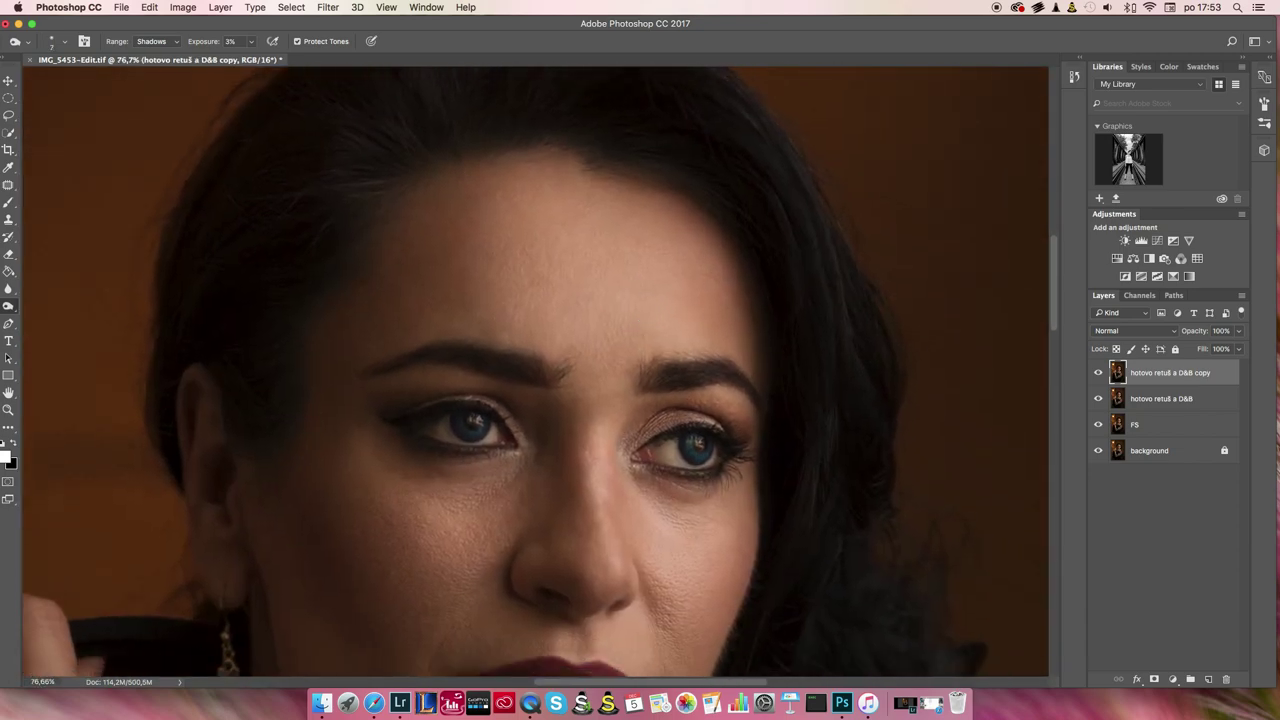
scroll(642, 338, "down", 1)
scroll(626, 258, "up", 3)
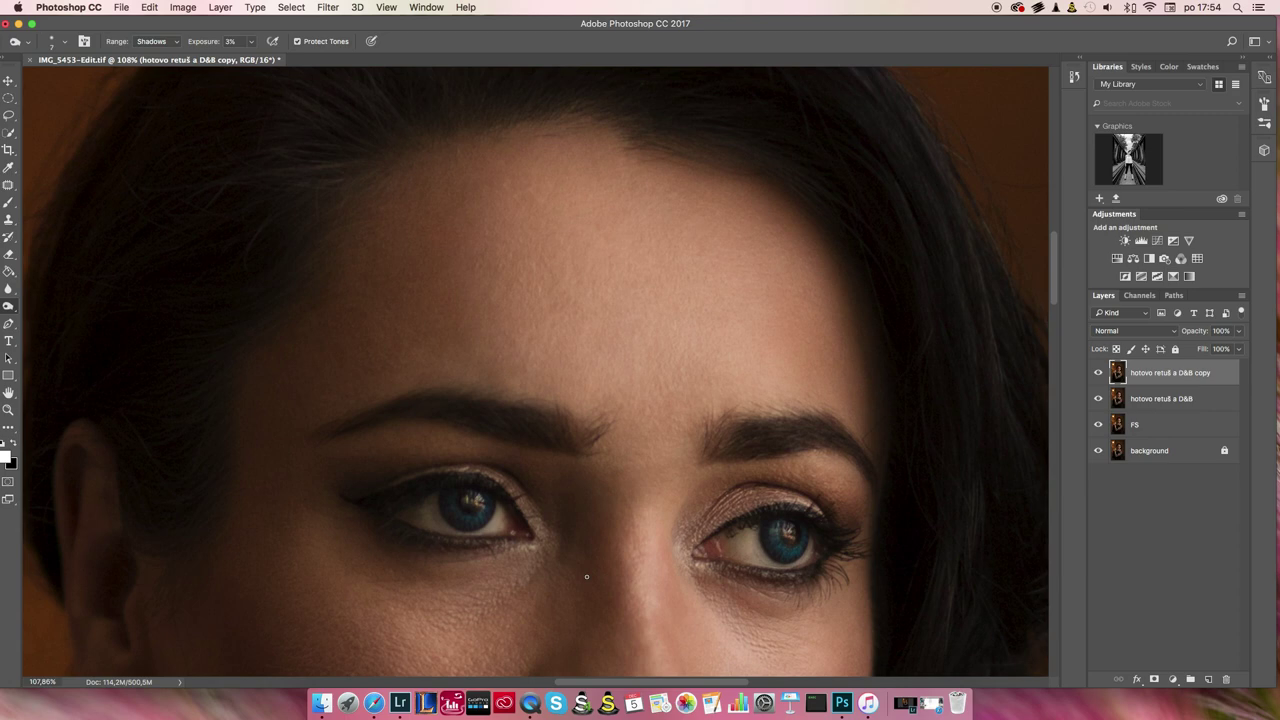
scroll(692, 320, "down", 3)
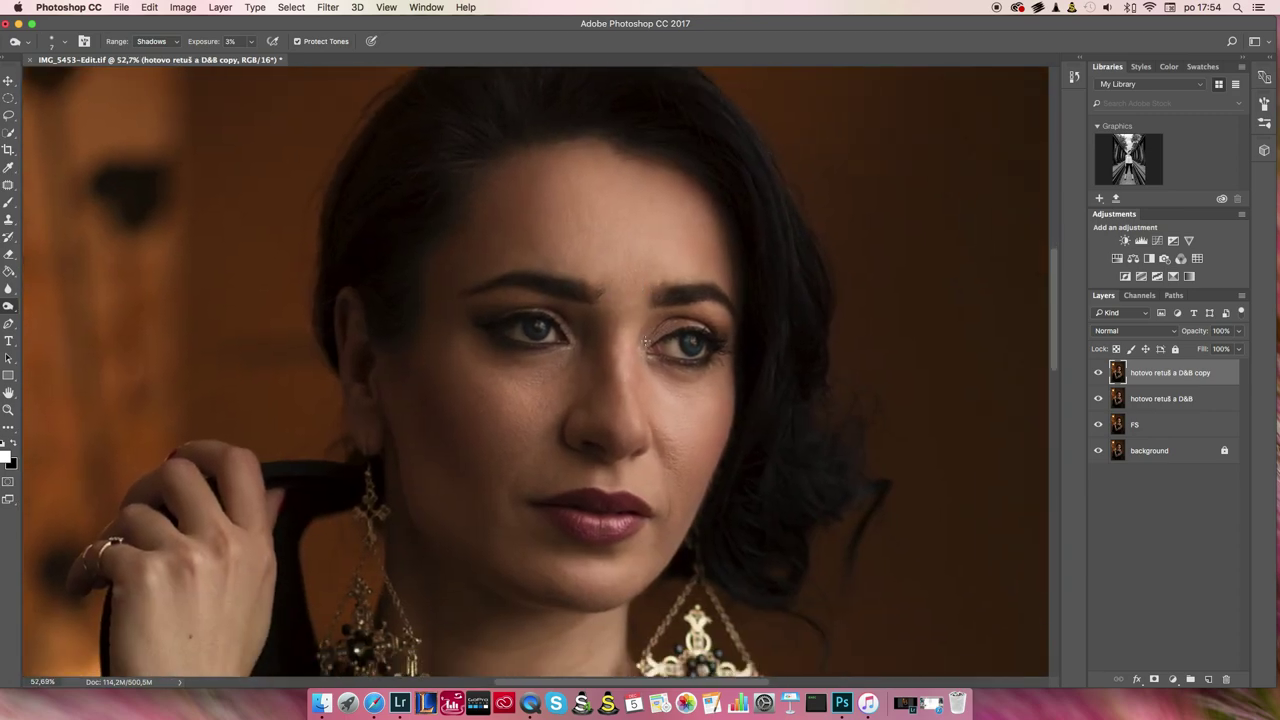
Zoom out until the whole portrait, from lamp to tattooed arm, fits the window
scroll(672, 402, "down", 1)
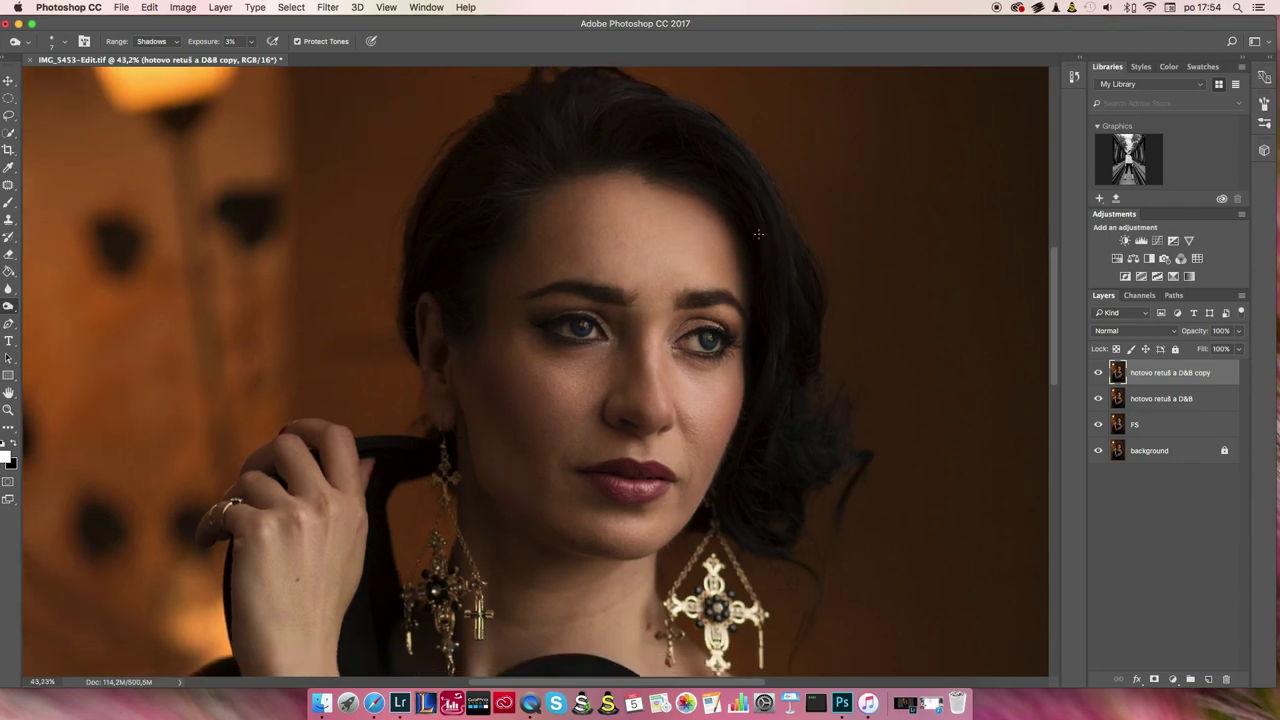
scroll(804, 285, "down", 2)
scroll(780, 306, "down", 3)
scroll(750, 314, "down", 3)
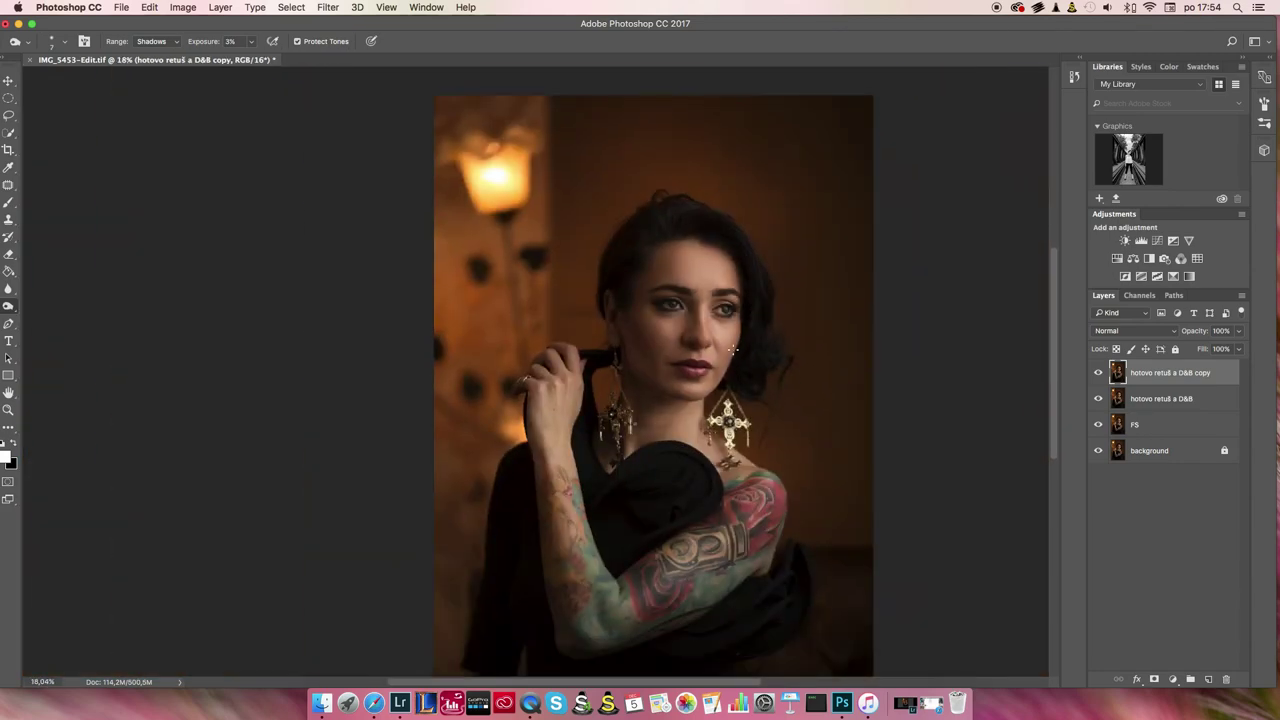
scroll(794, 323, "down", 1)
scroll(808, 366, "down", 1)
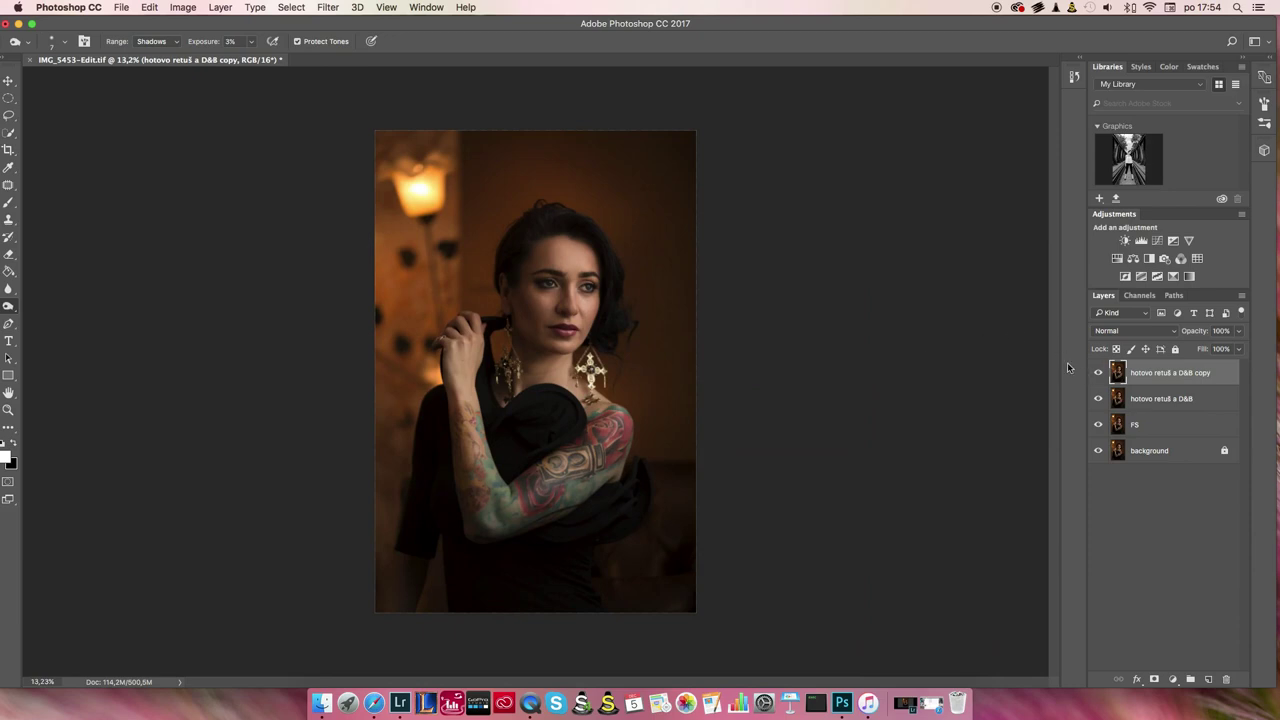